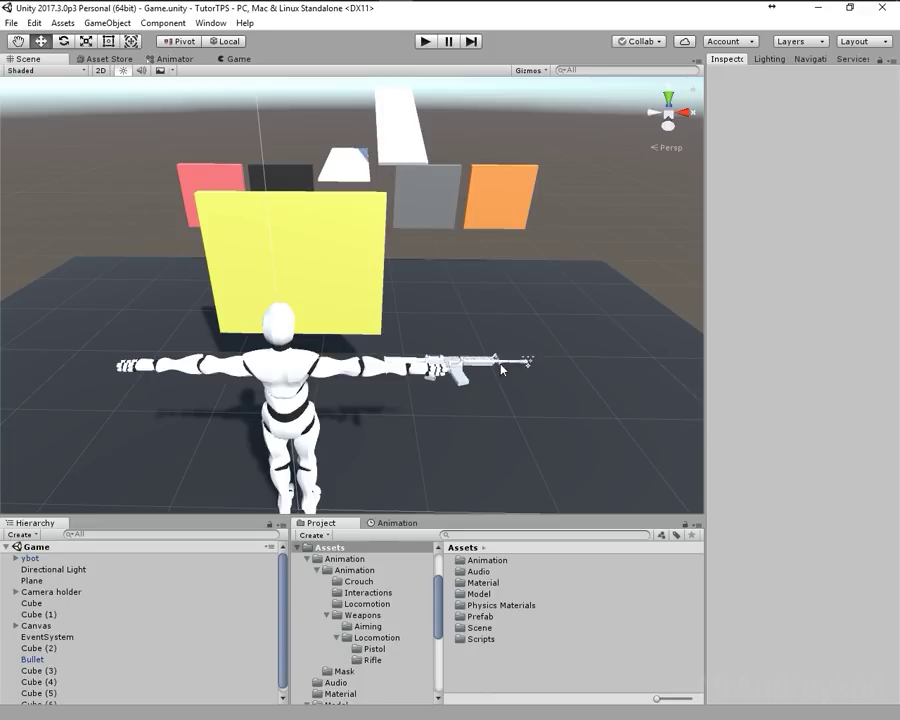
- Play-test the character aiming the rifle and strafing left at the yellow wall, then stop
click(430, 42)
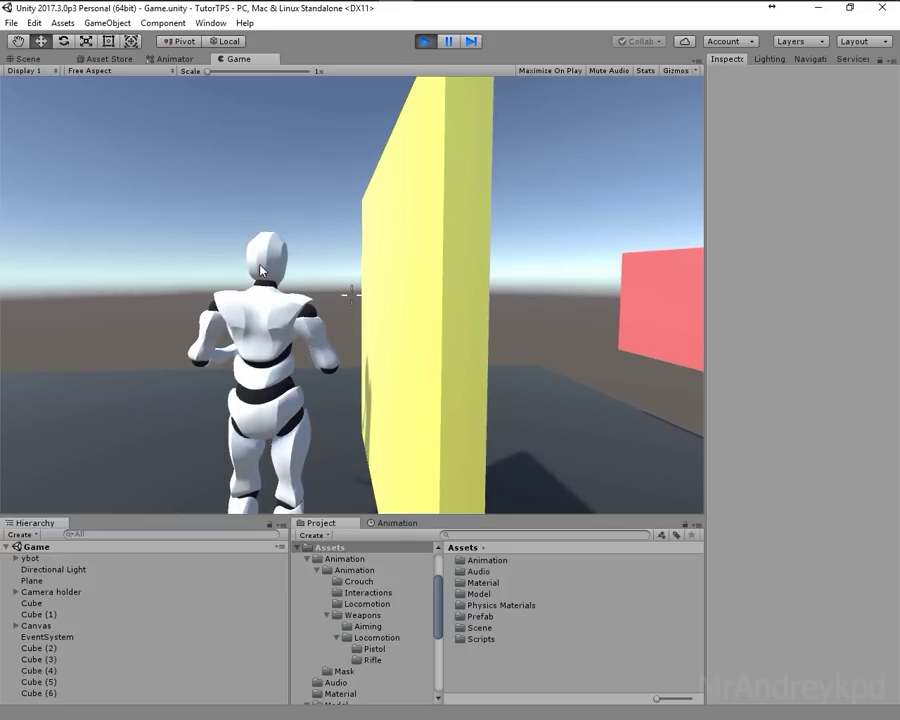
right_drag(466, 301, 269, 277)
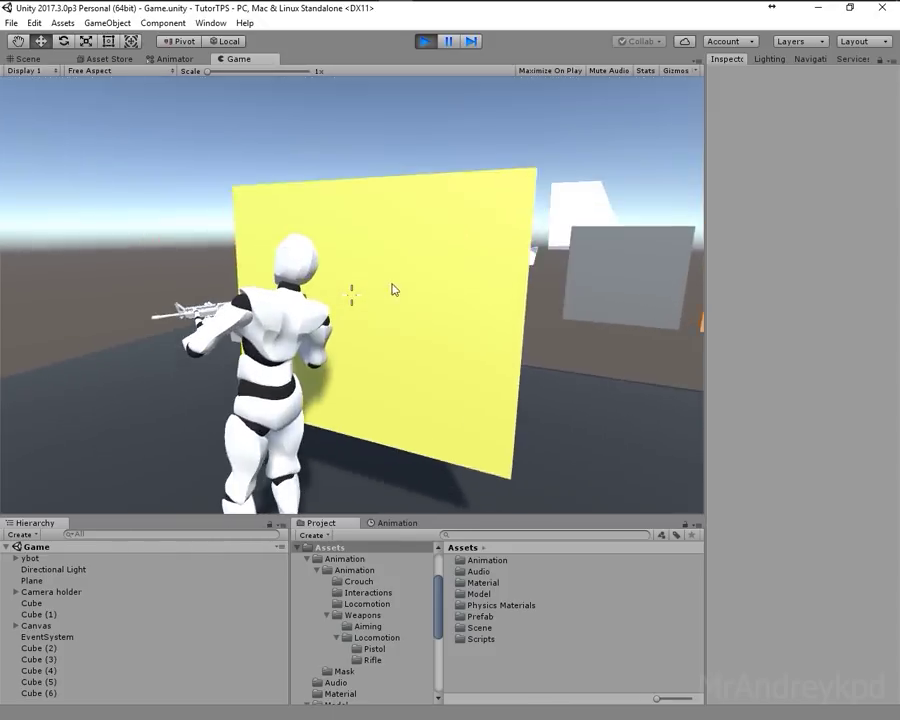
key(a)
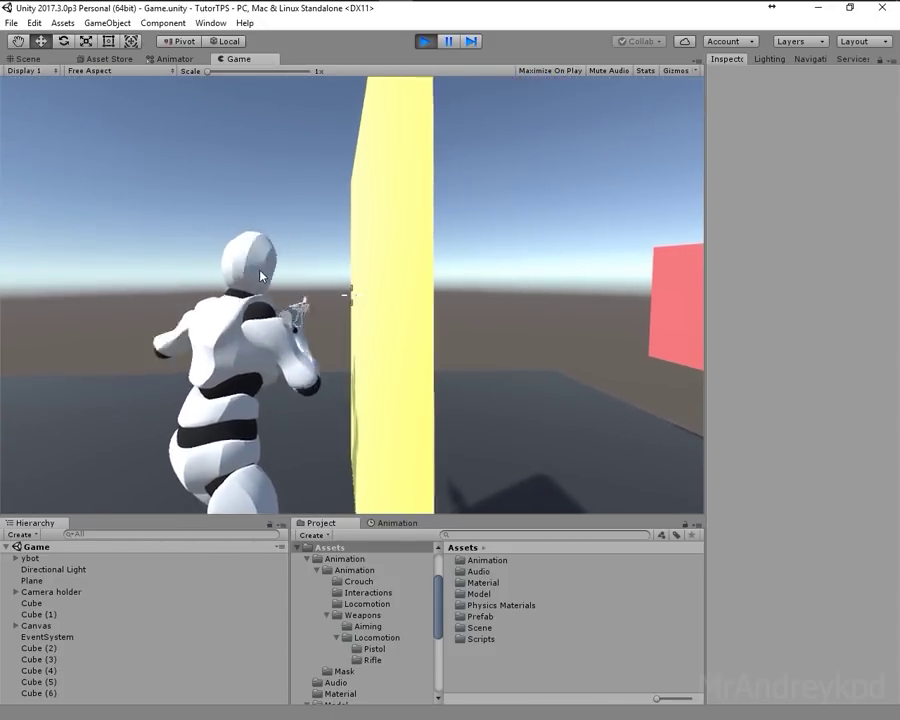
mouse_move(261, 276)
right_down()
mouse_move(512, 311)
mouse_move(440, 68)
right_up()
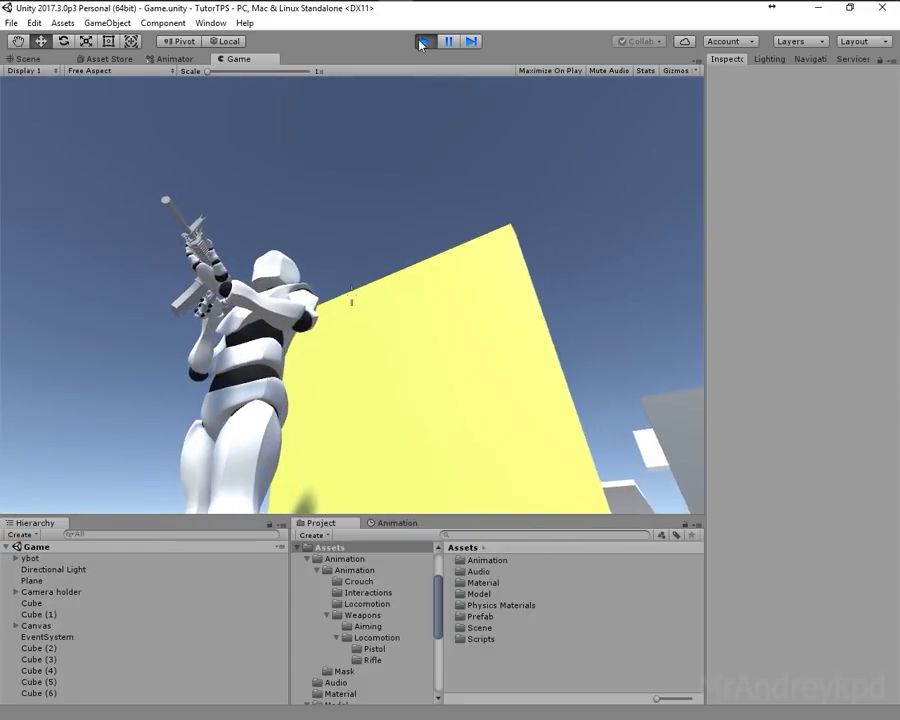
click(425, 41)
- Change Camera Config's Aim X from 0.6 to 0.4 in Scripts > properties and play-test it
click(483, 617)
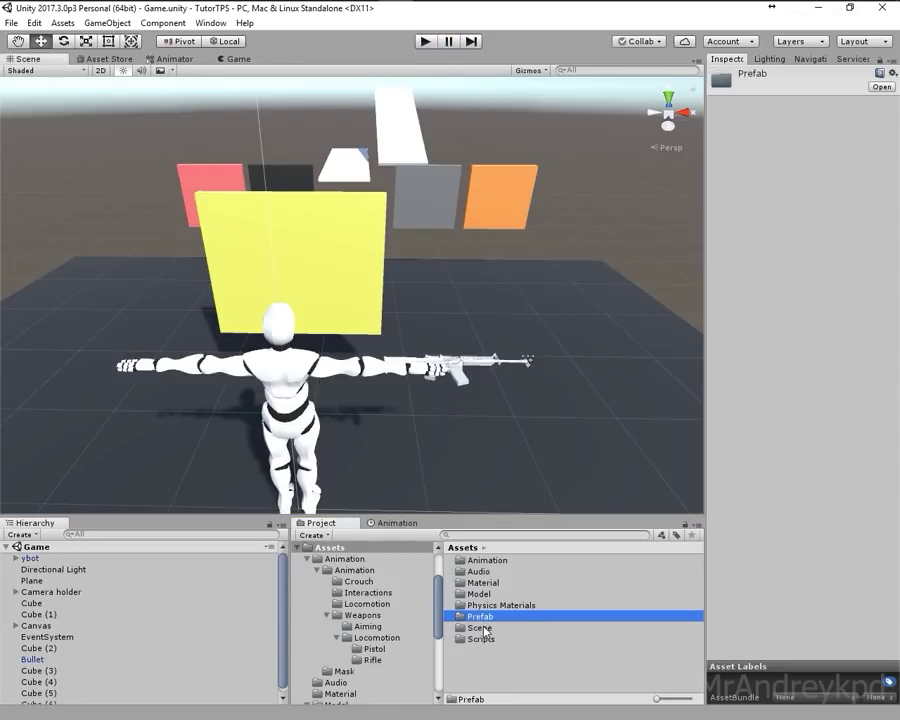
click(485, 626)
double_click(494, 639)
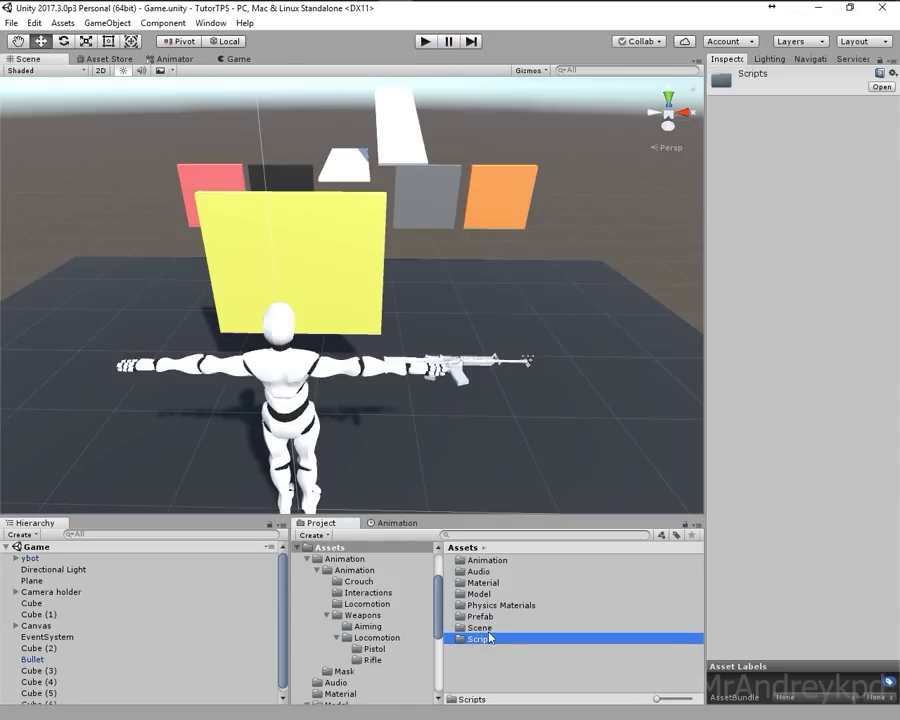
double_click(508, 573)
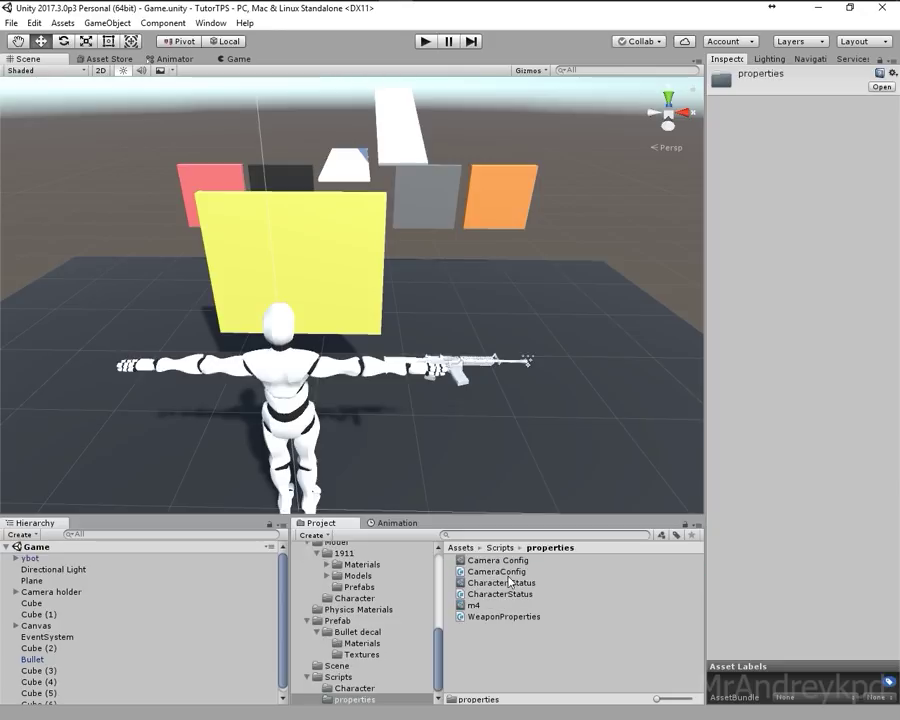
click(516, 562)
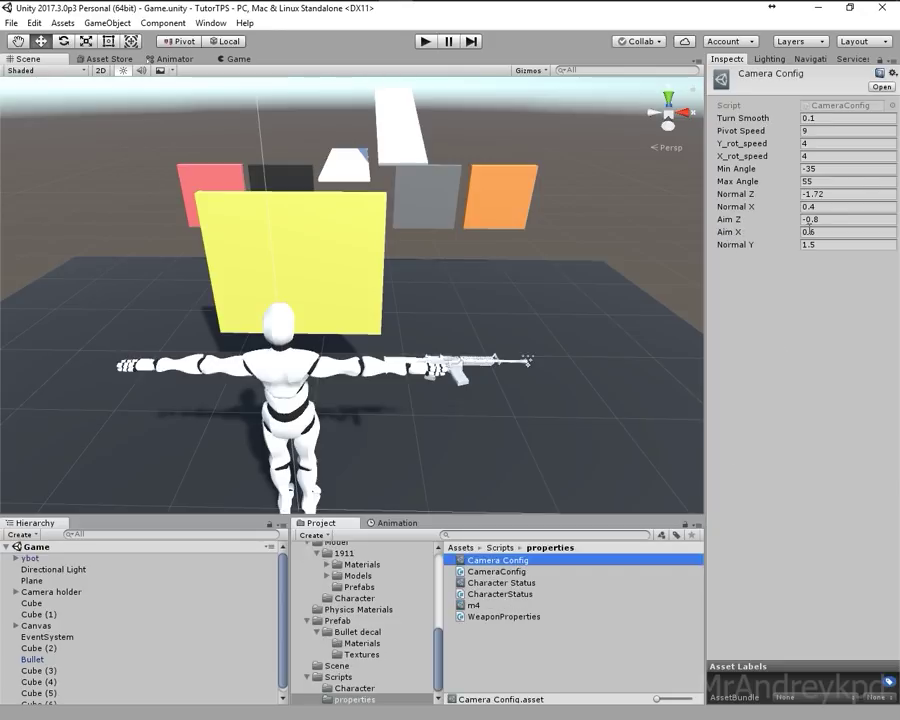
click(809, 231)
text(.66)
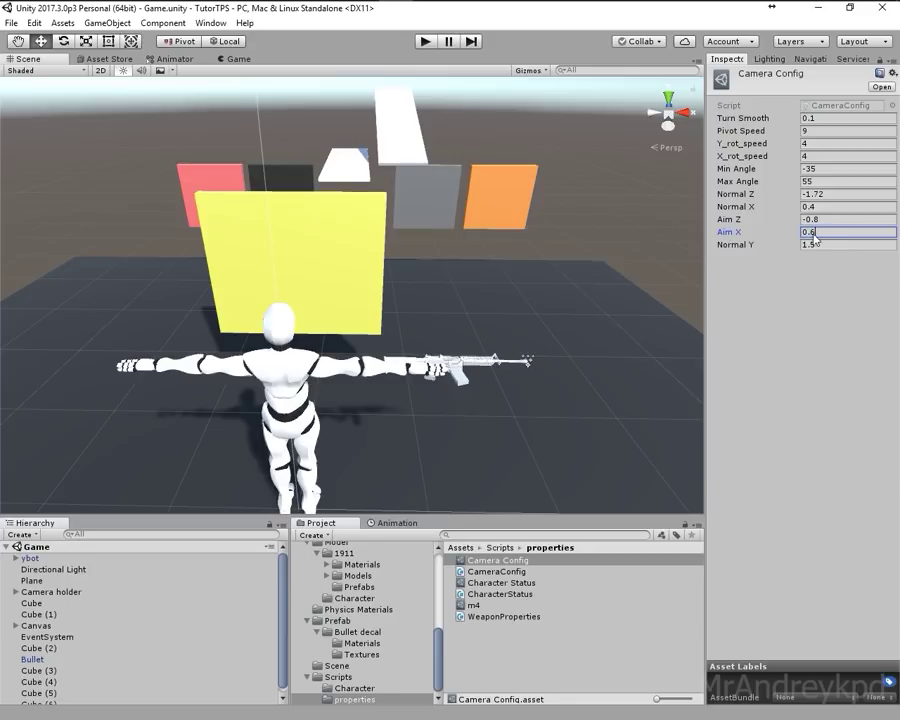
text(0.4)
click(425, 42)
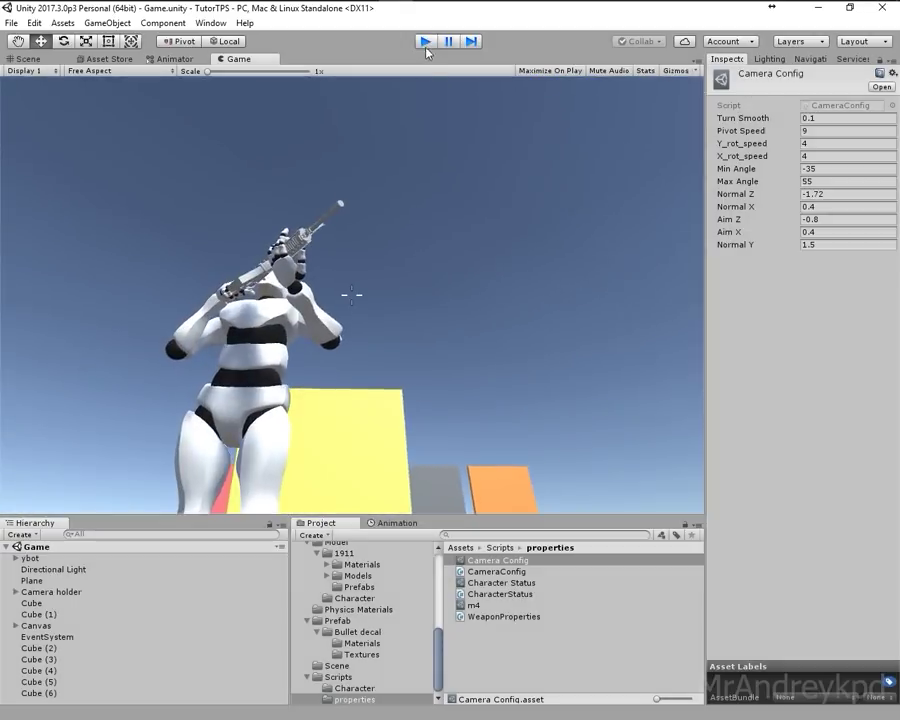
click(425, 41)
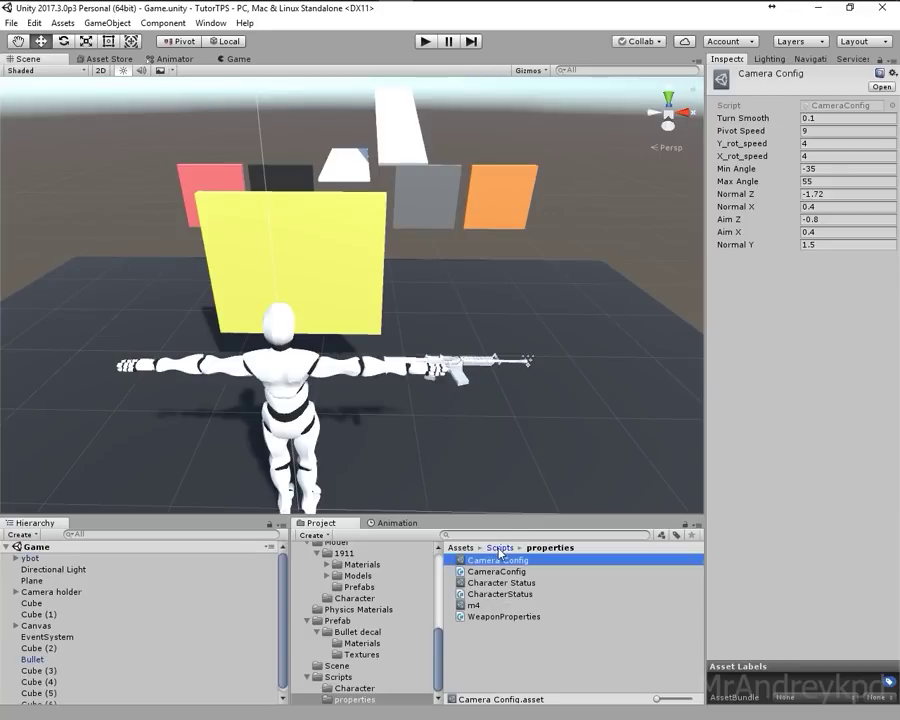
- Browse the Audio folder and inspect the Colt 1911 sound clip
click(500, 547)
click(461, 548)
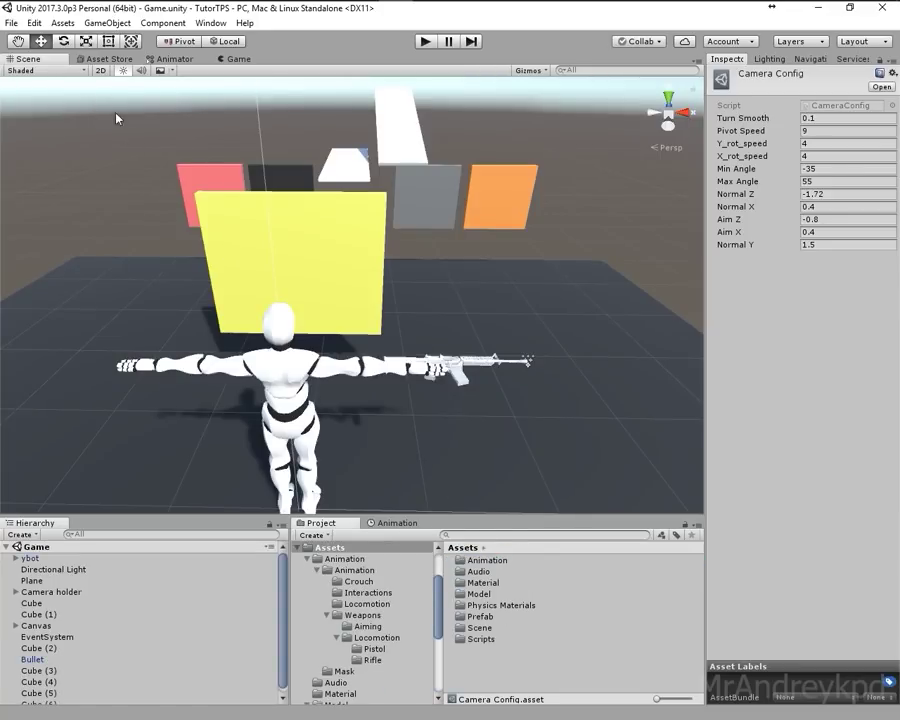
double_click(478, 571)
click(487, 560)
scroll(511, 314, up, 10)
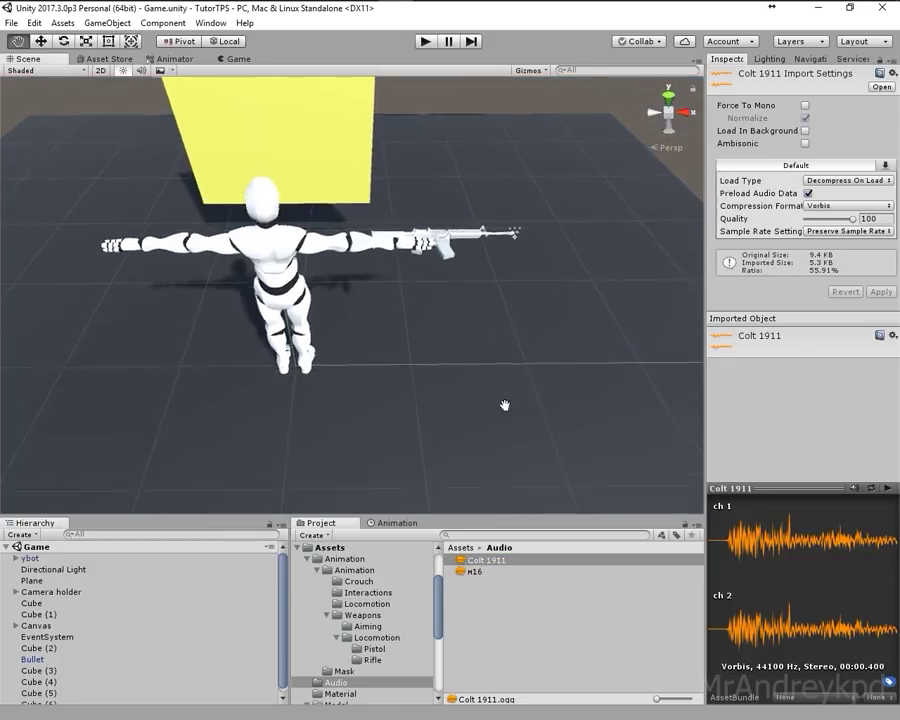
click(456, 549)
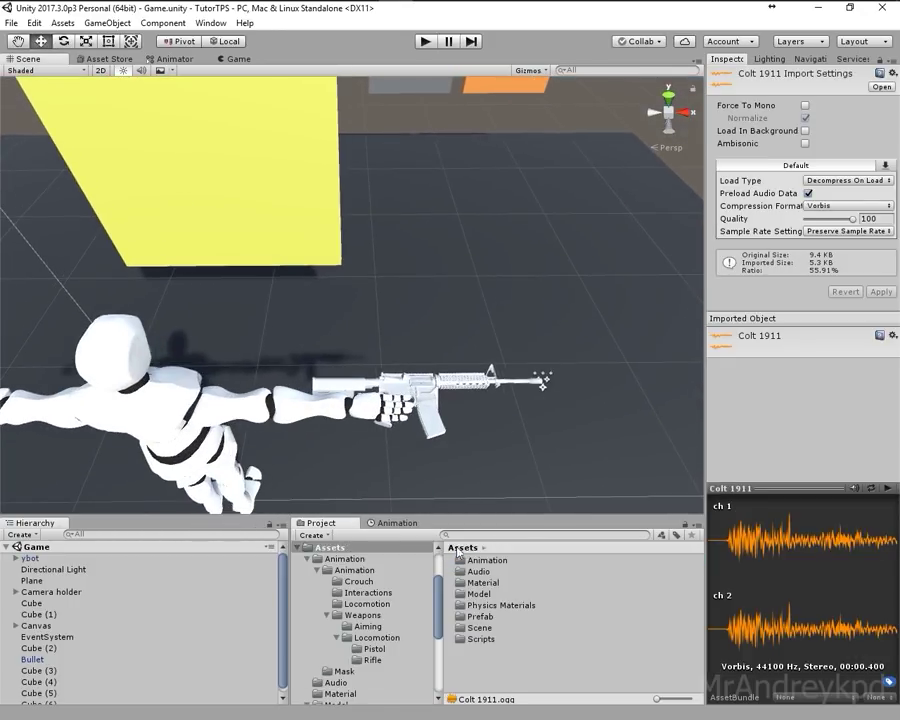
- Drag the Low_Poly_1323 pistol from Model > 1911 > Models into the Scene view
double_click(480, 595)
double_click(483, 561)
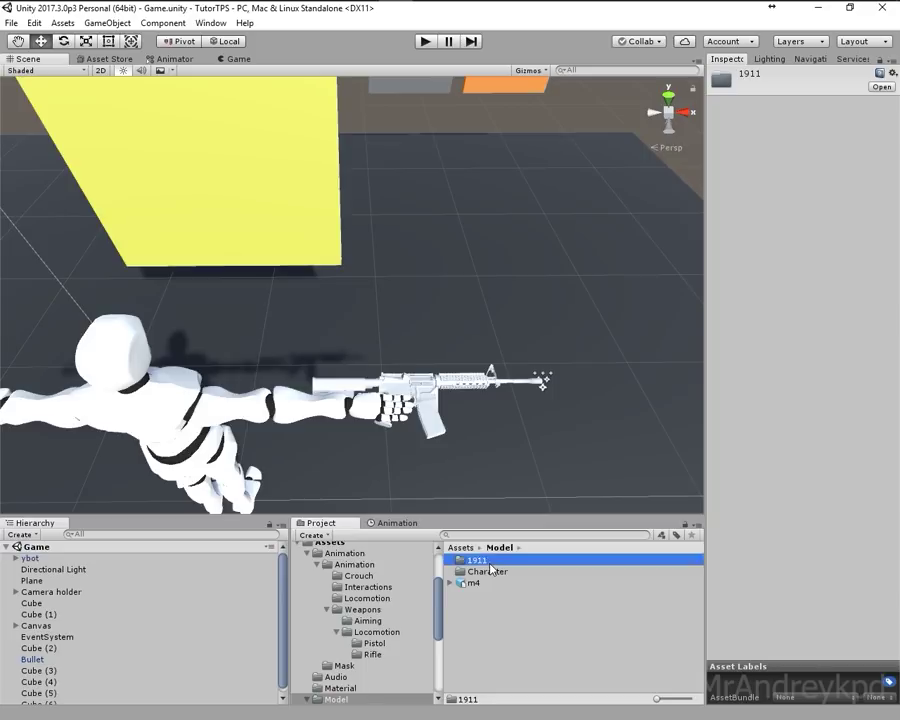
double_click(481, 571)
click(512, 605)
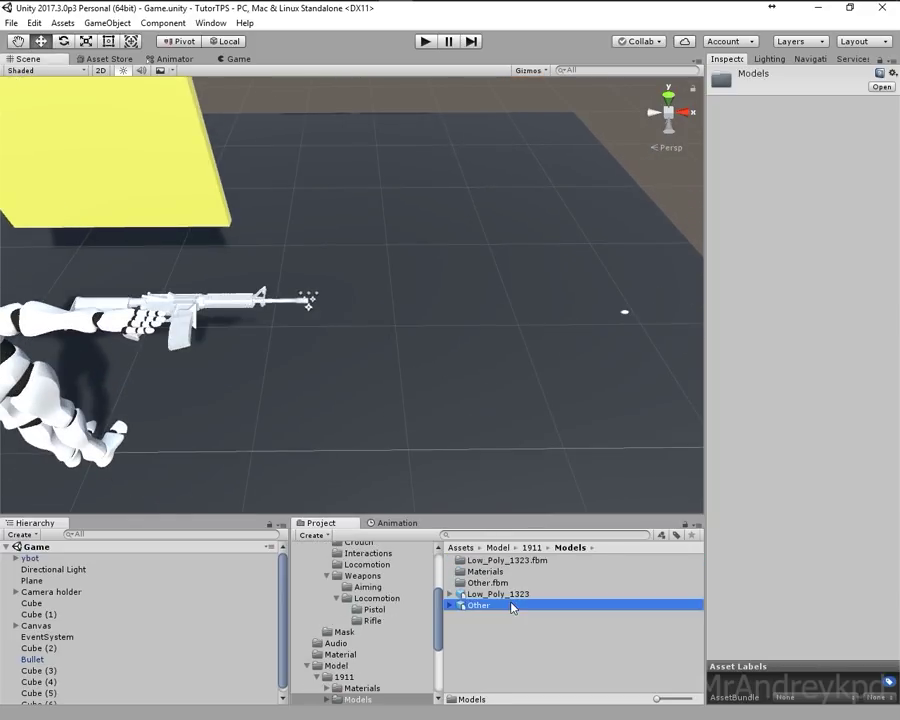
click(498, 594)
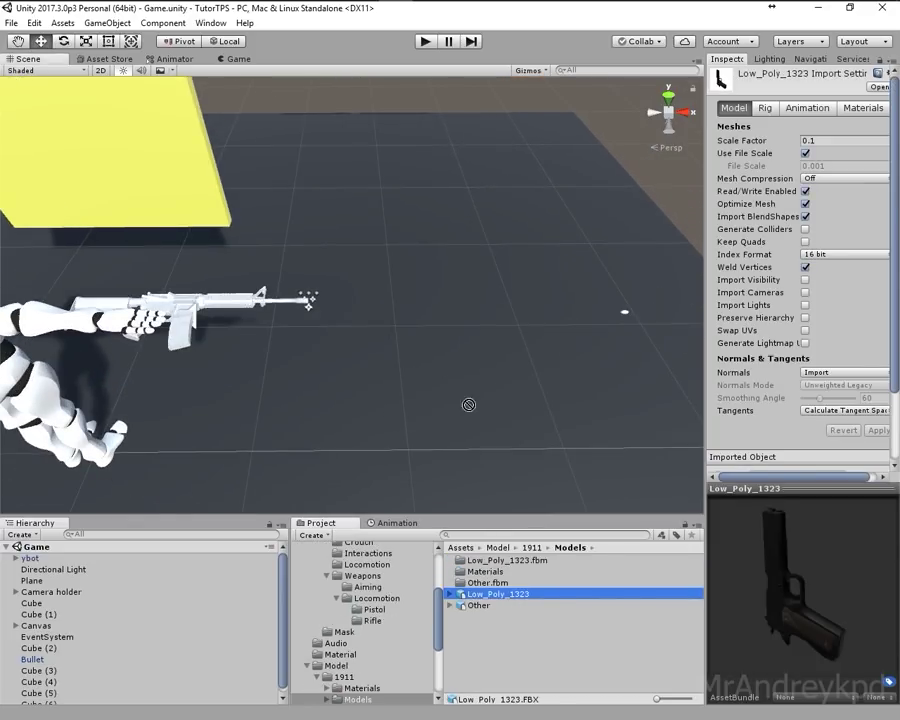
drag(472, 384, 480, 396)
key(f)
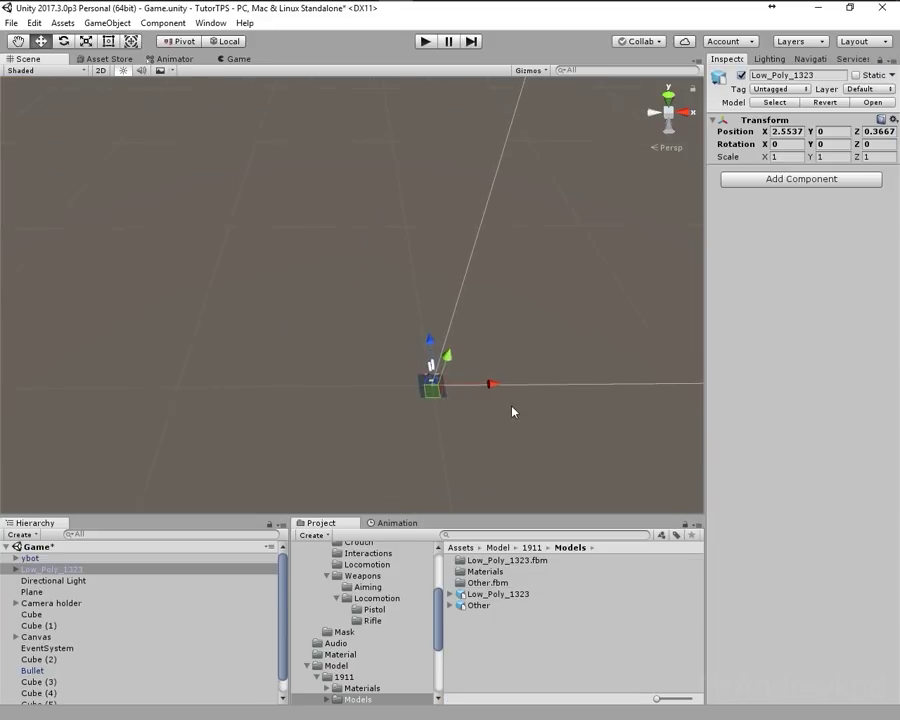
- Raise the pistol to about Y 0.3152 above the floor and check its scale values
click(88, 560)
double_click(89, 569)
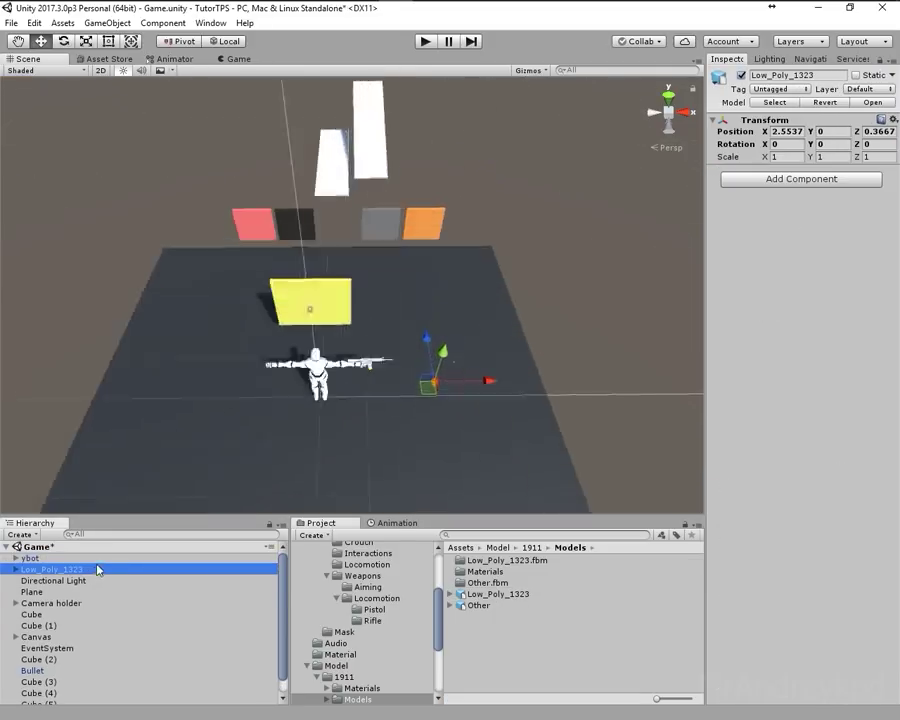
middle_drag(536, 376, 70, 230)
scroll(272, 330, down, 3)
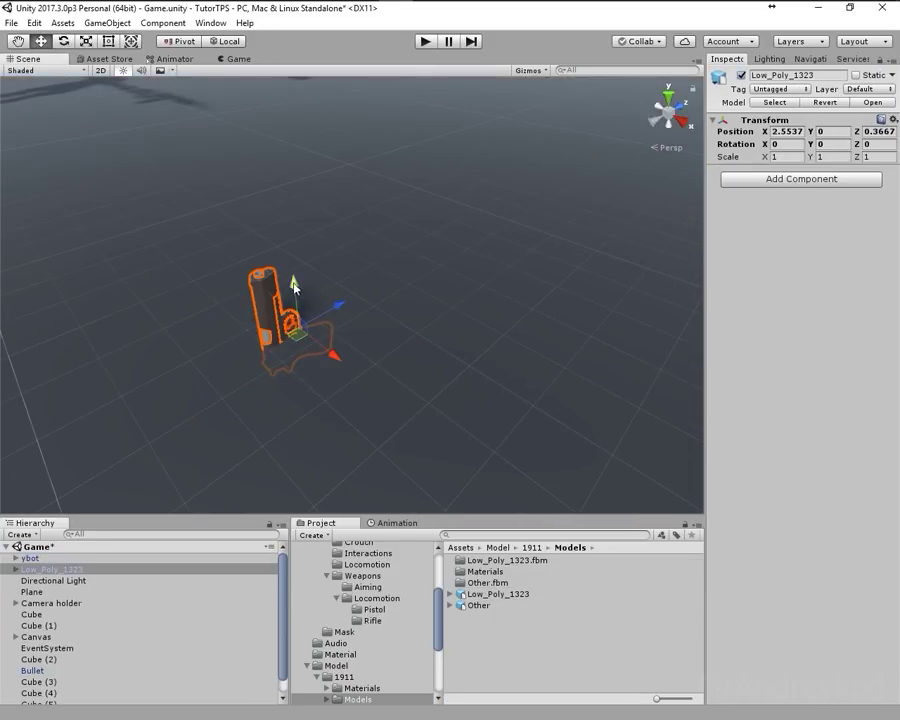
drag(293, 287, 306, 252)
scroll(340, 280, down, 5)
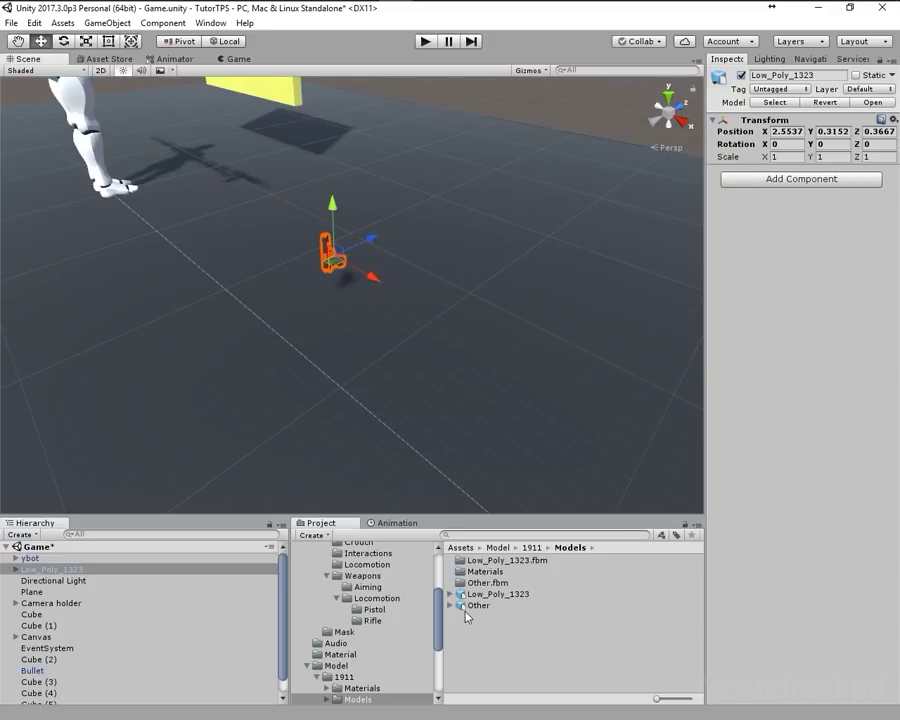
click(788, 157)
key(Tab)
key(Tab)
- Set the Low_Poly_1323 import Scale Factor to 1 and apply it
click(515, 594)
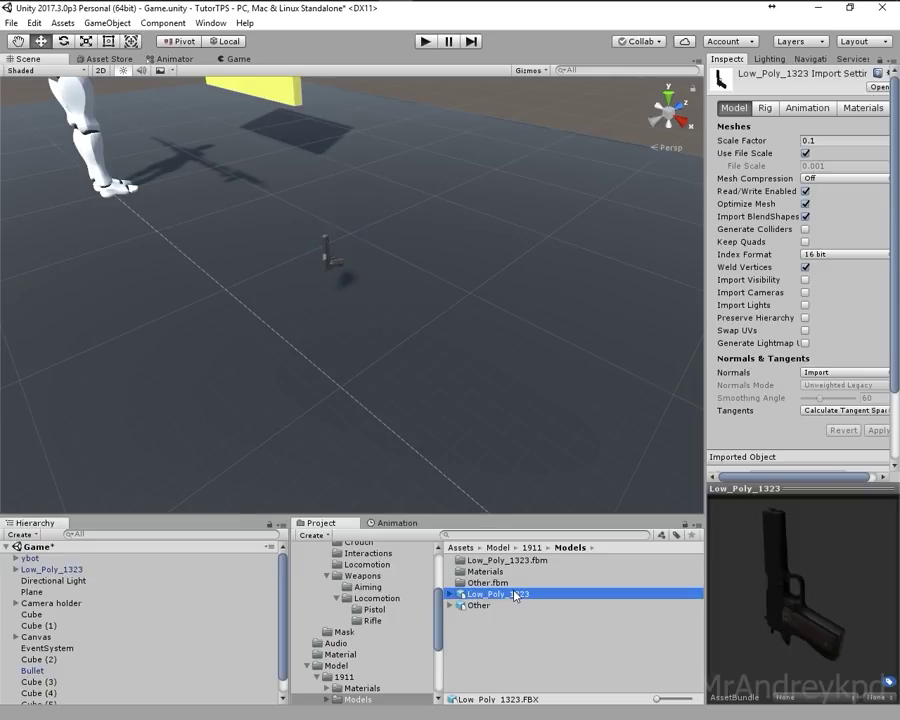
click(820, 140)
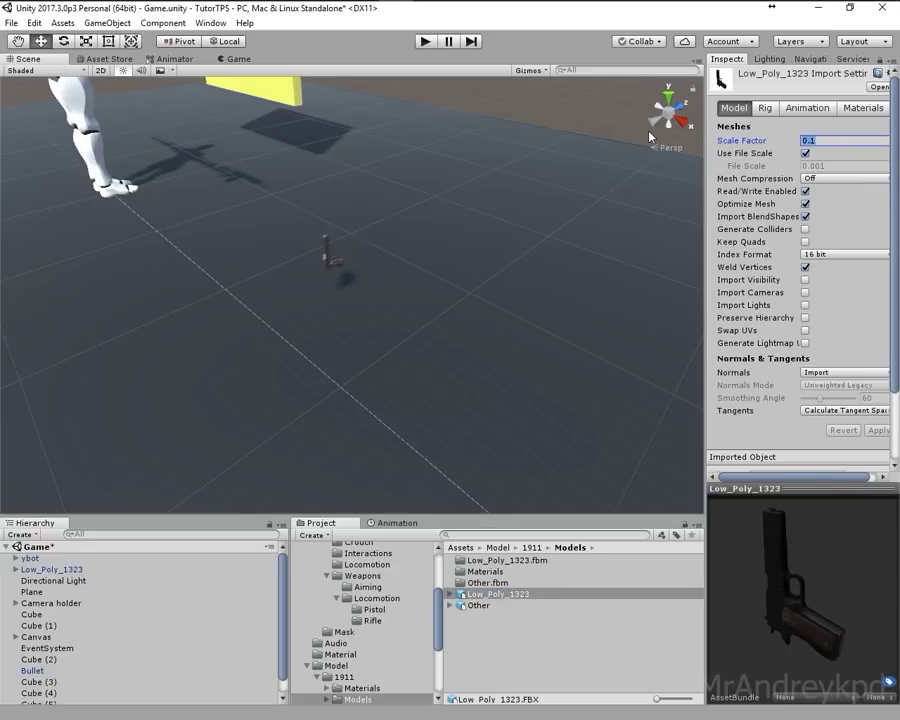
text(1)
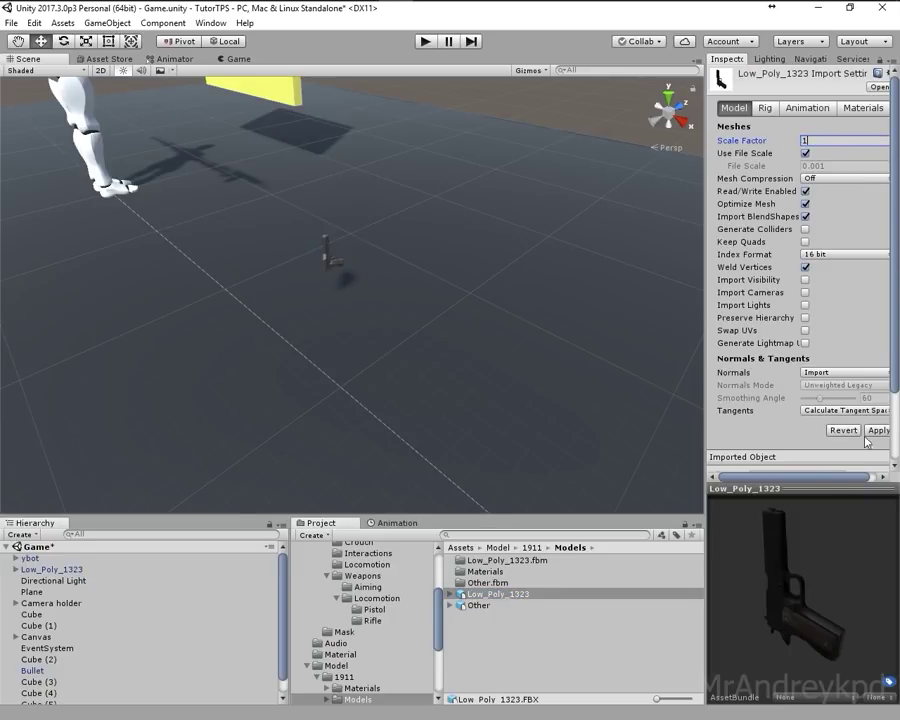
click(877, 430)
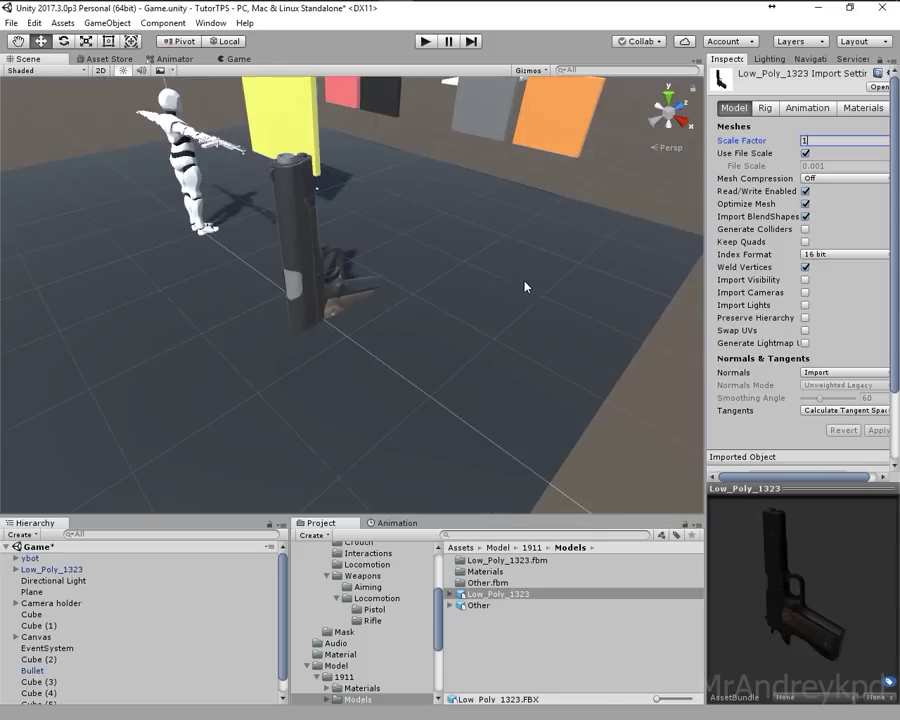
scroll(327, 332, up, 3)
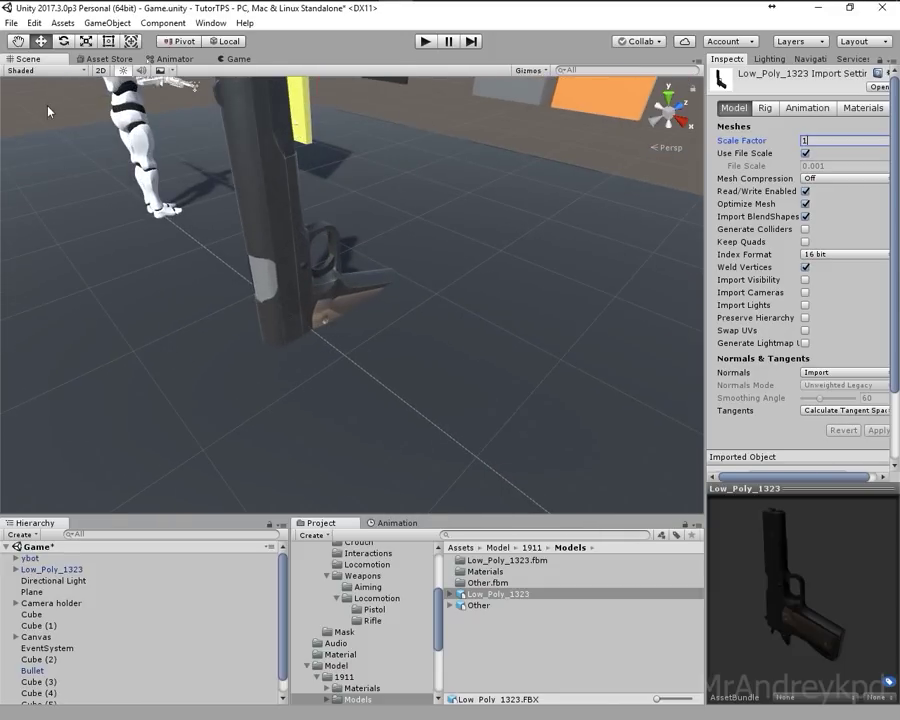
- Shrink the pistol in the scene with the Scale tool to roughly 0.1 and review its scale values
click(30, 558)
click(45, 569)
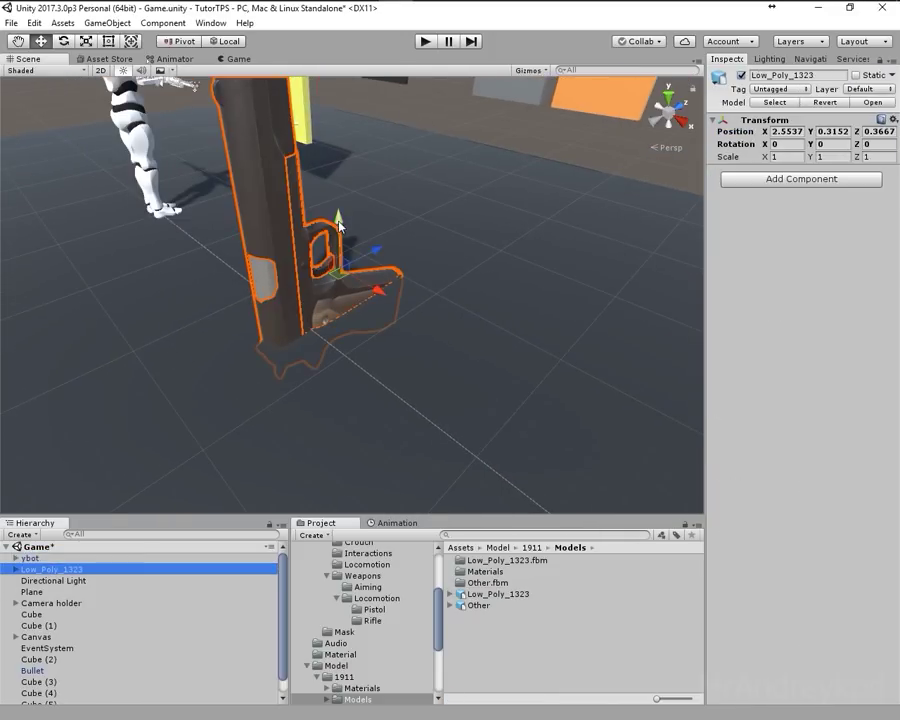
key(r)
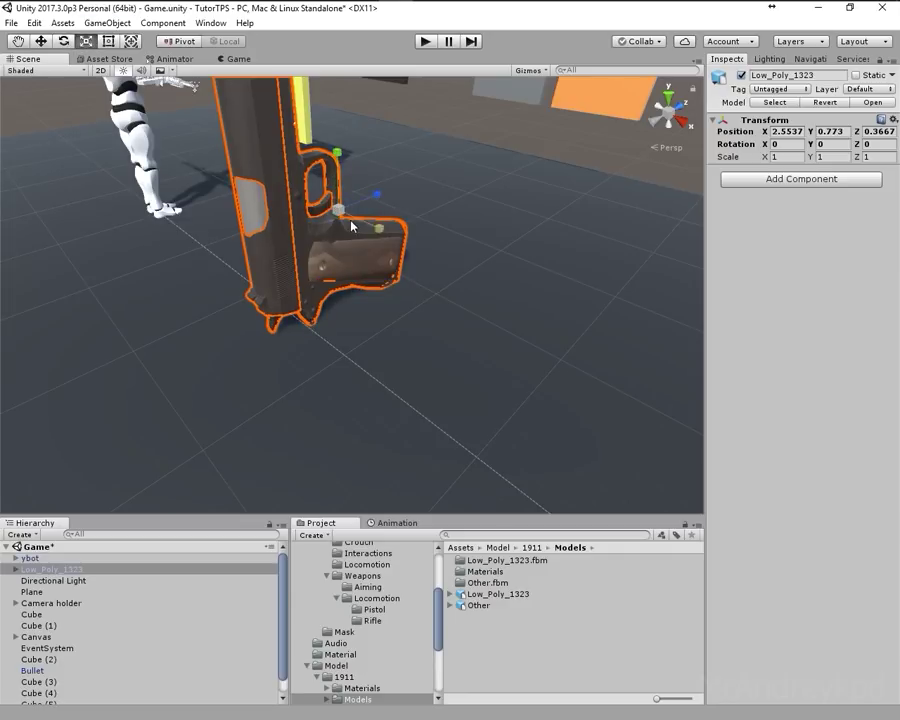
drag(379, 228, 283, 209)
key(f)
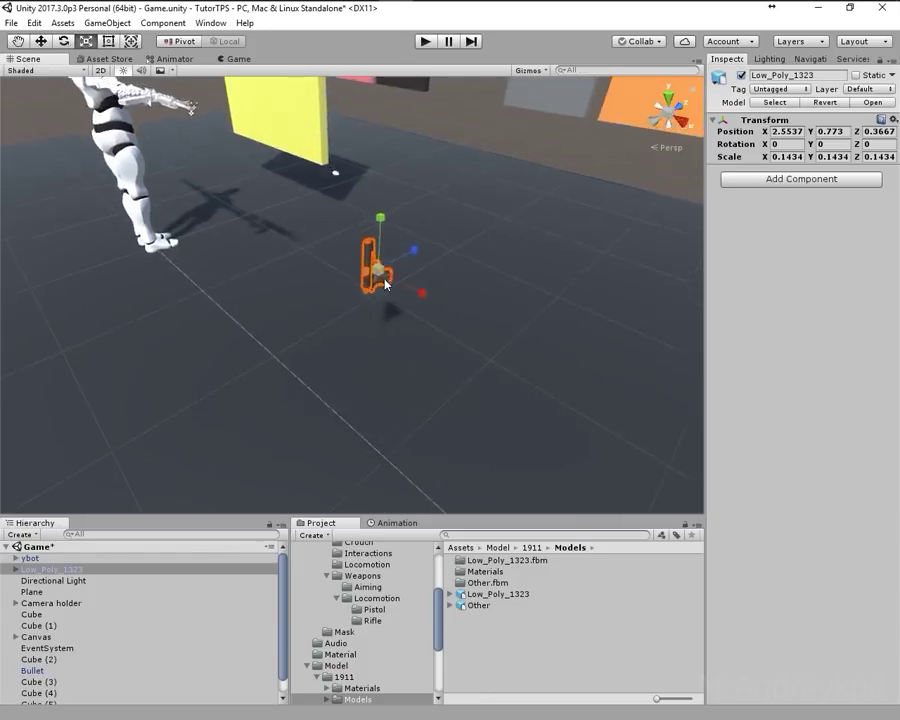
drag(460, 192, 426, 206)
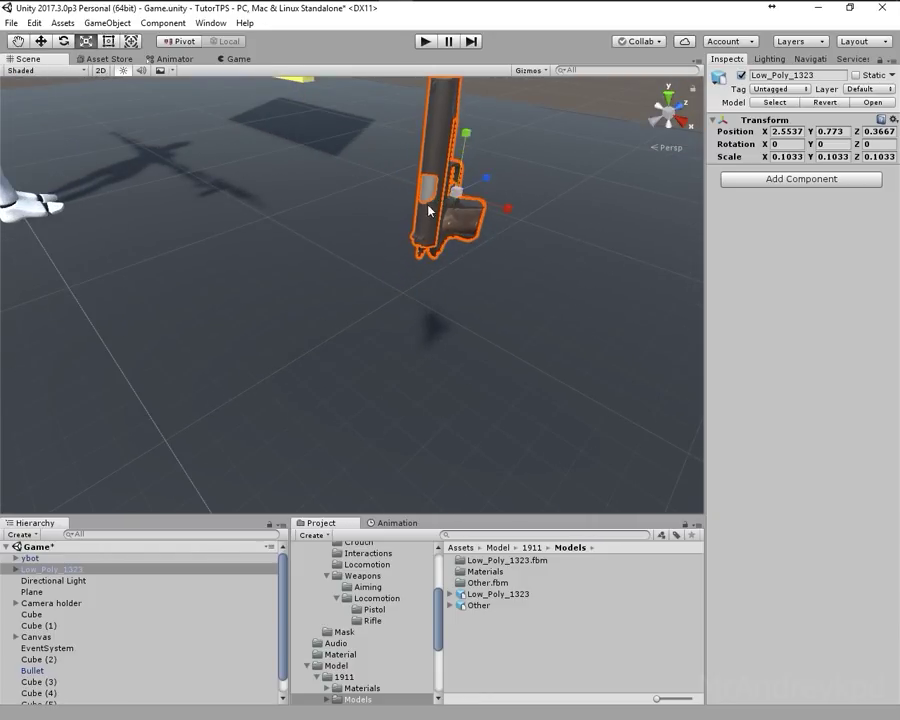
scroll(426, 206, down, 5)
click(784, 158)
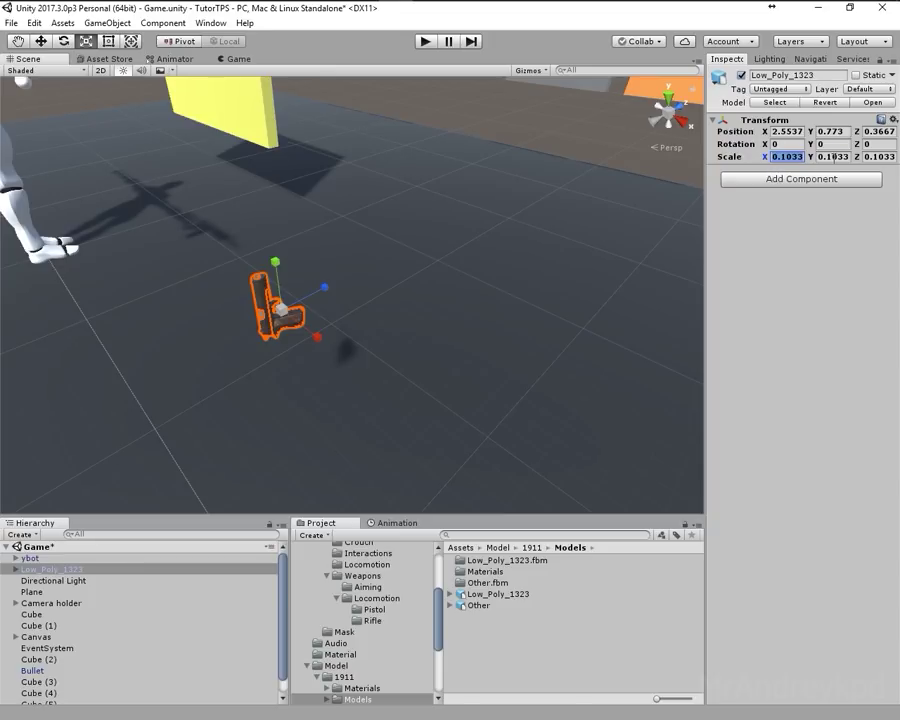
click(878, 157)
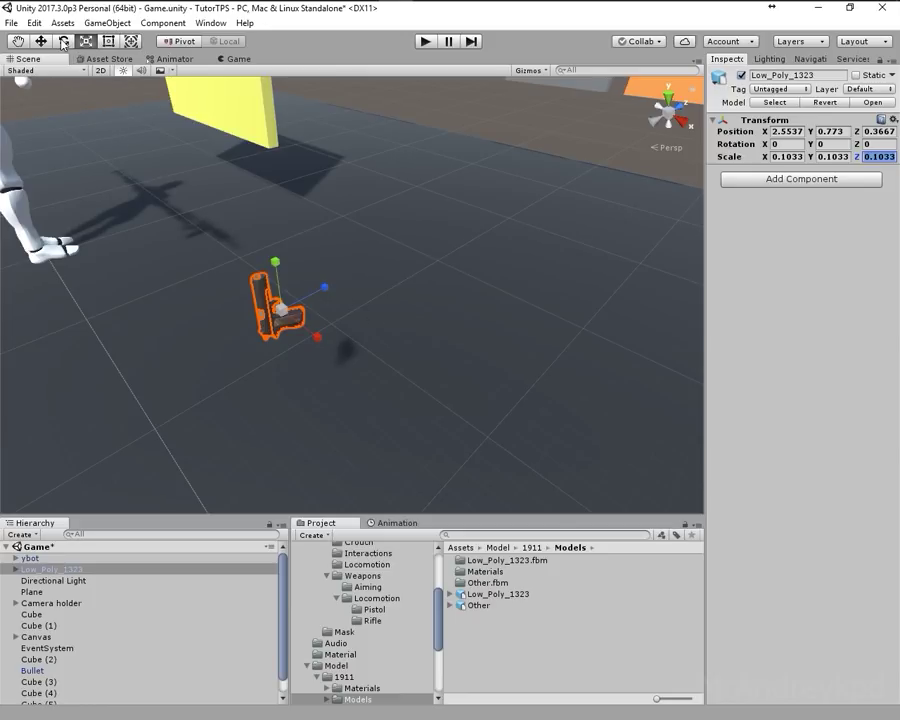
click(785, 158)
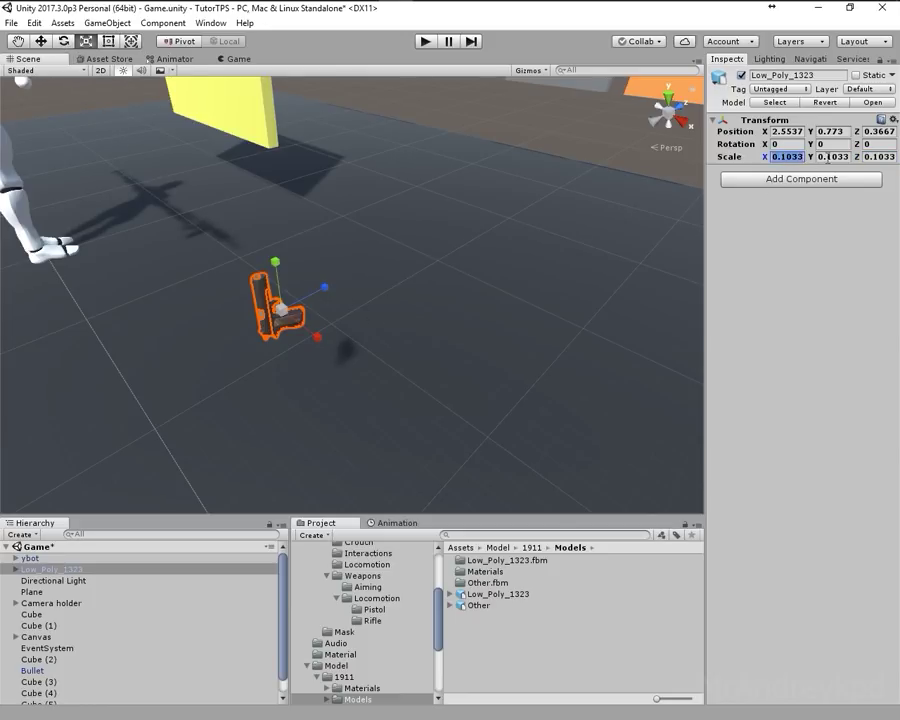
click(830, 157)
click(879, 158)
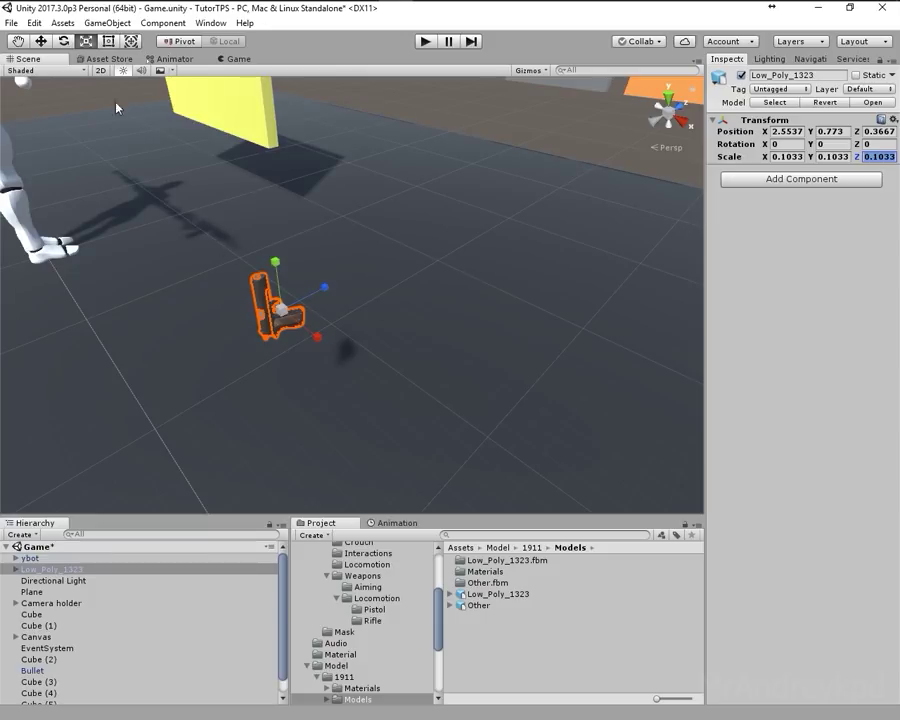
- Reset the pistol's Transform Scale to 1, 1, 1 and Rotation X to 0
click(64, 42)
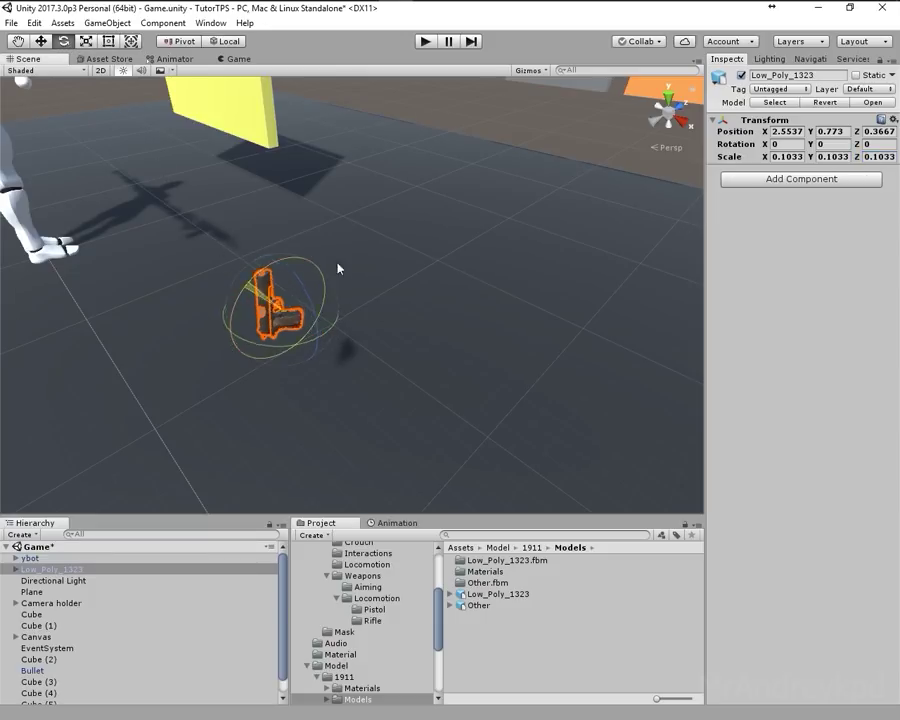
mouse_move(325, 275)
mouse_down()
mouse_move(463, 238)
mouse_move(592, 364)
mouse_move(527, 359)
mouse_up()
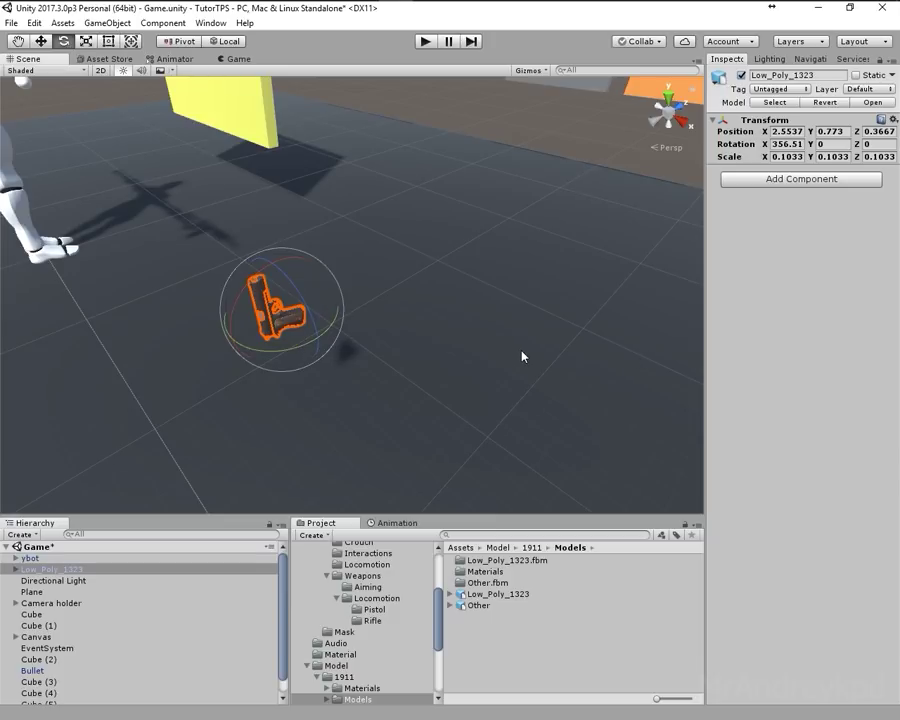
click(779, 157)
text(1)
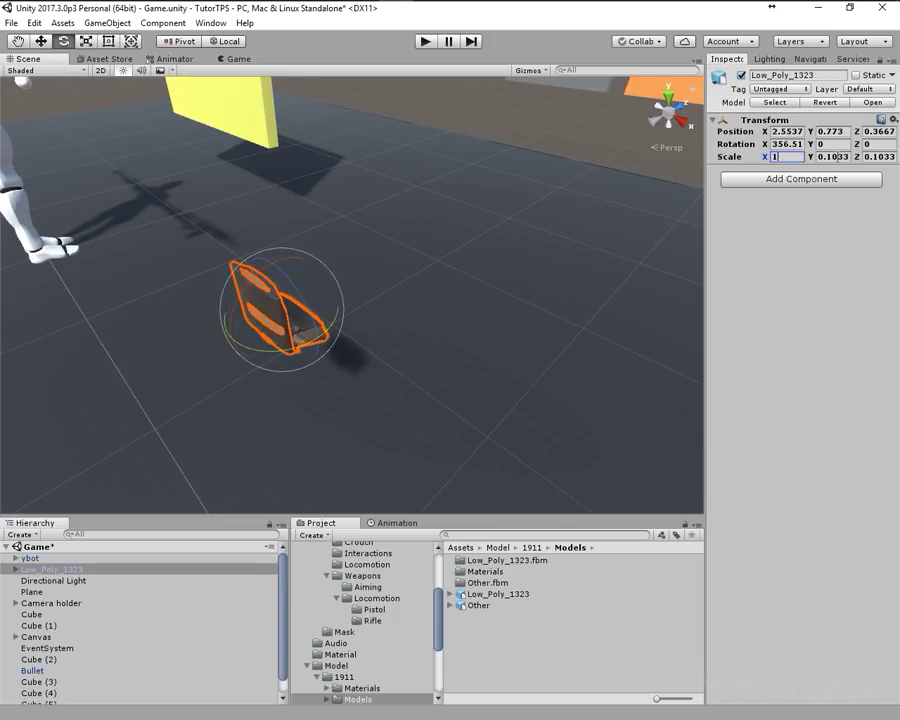
key(Tab)
text(1)
key(Tab)
text(1)
click(797, 147)
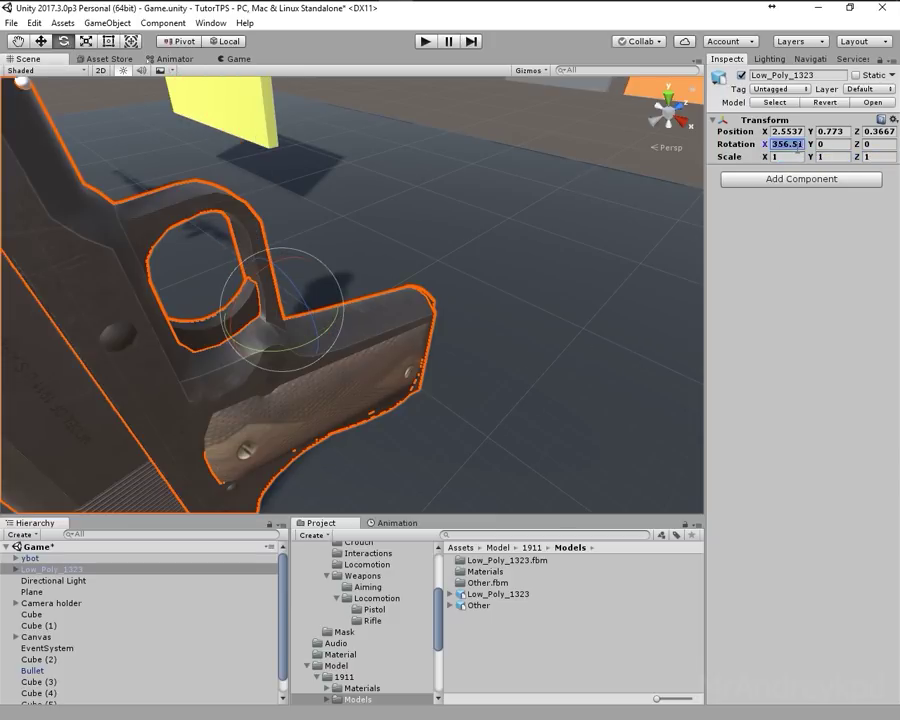
text(0)
- Set the Low_Poly_1323 import Scale Factor to 0.13 and apply the reimport
scroll(496, 181, down, 3)
scroll(496, 181, down, 3)
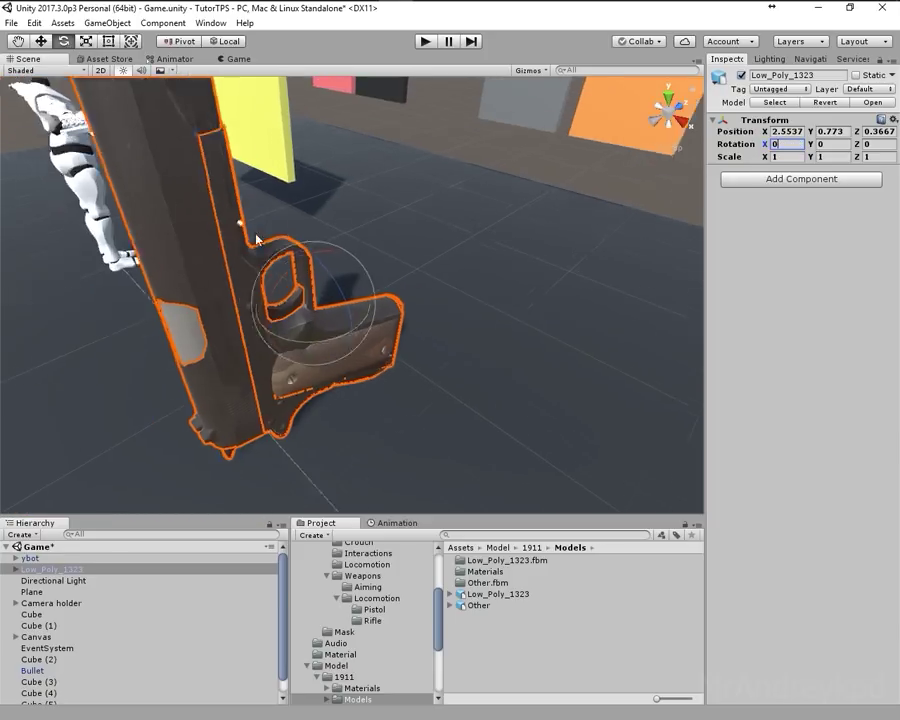
click(532, 605)
click(498, 594)
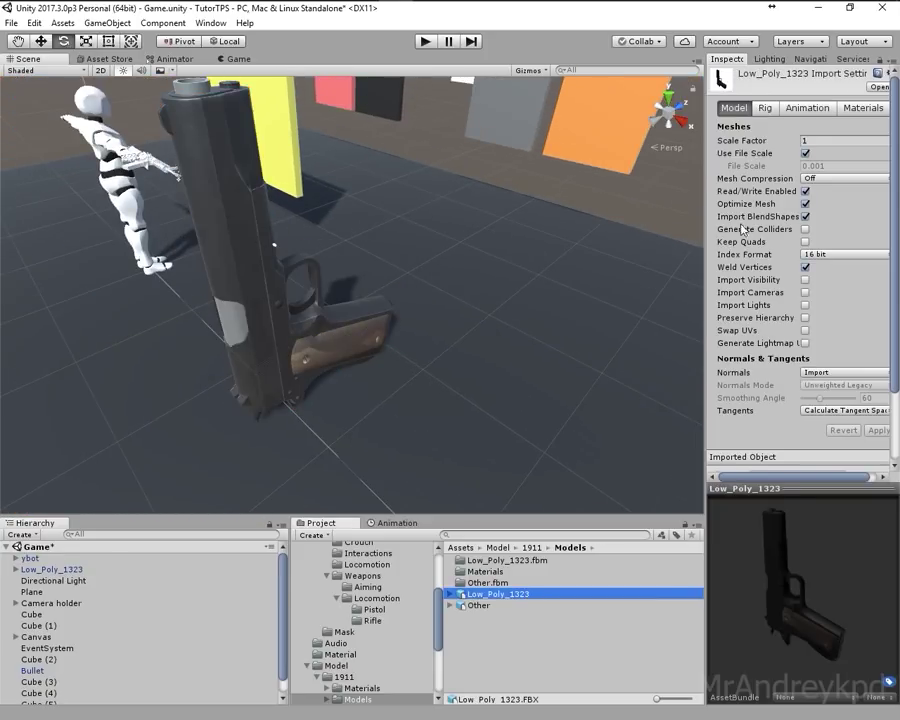
click(754, 143)
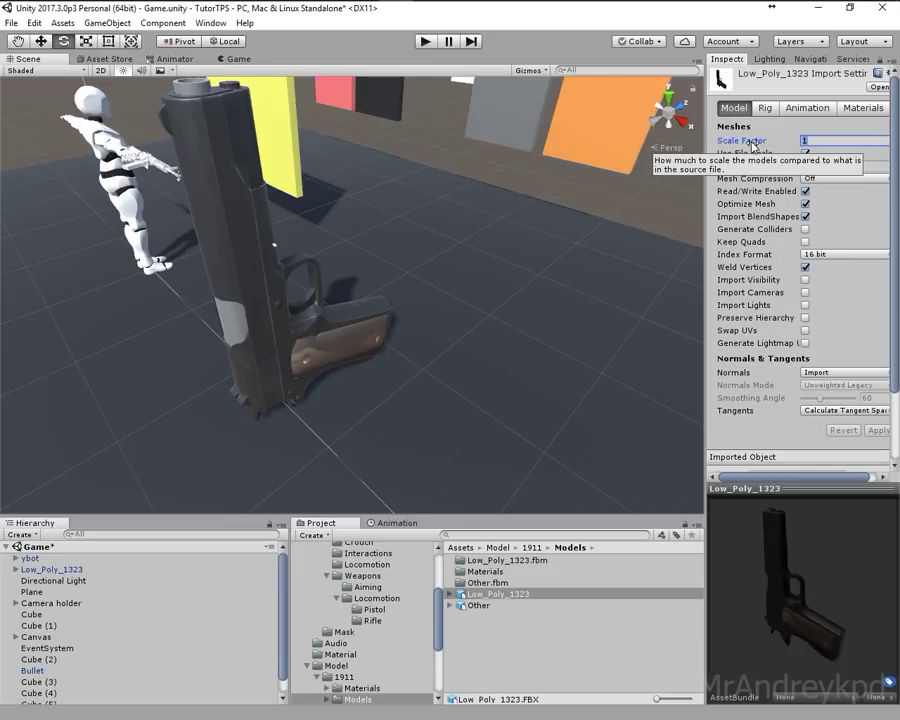
text(0,13)
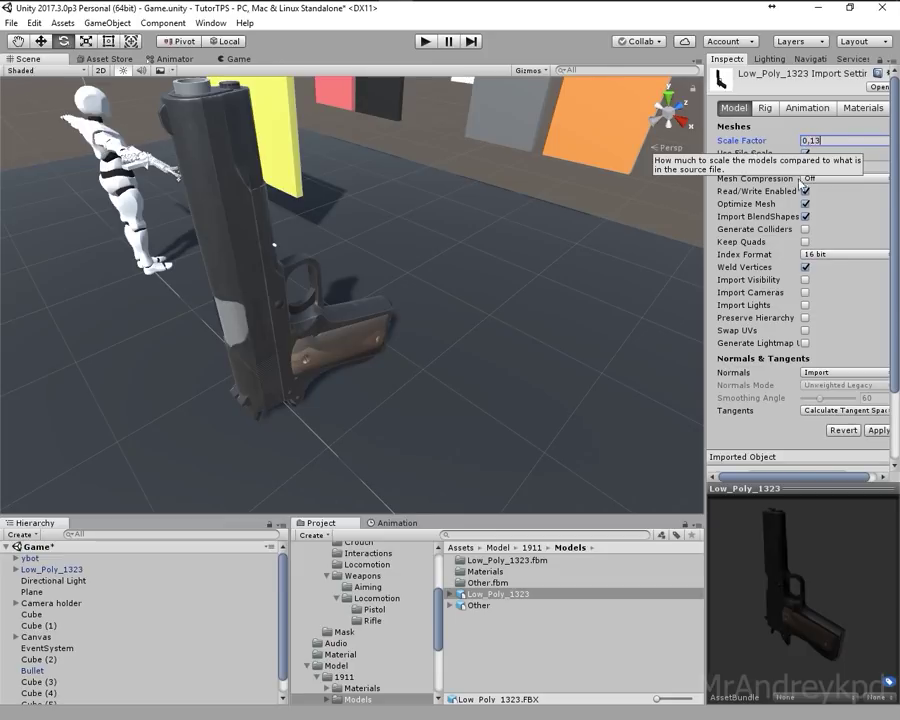
click(876, 432)
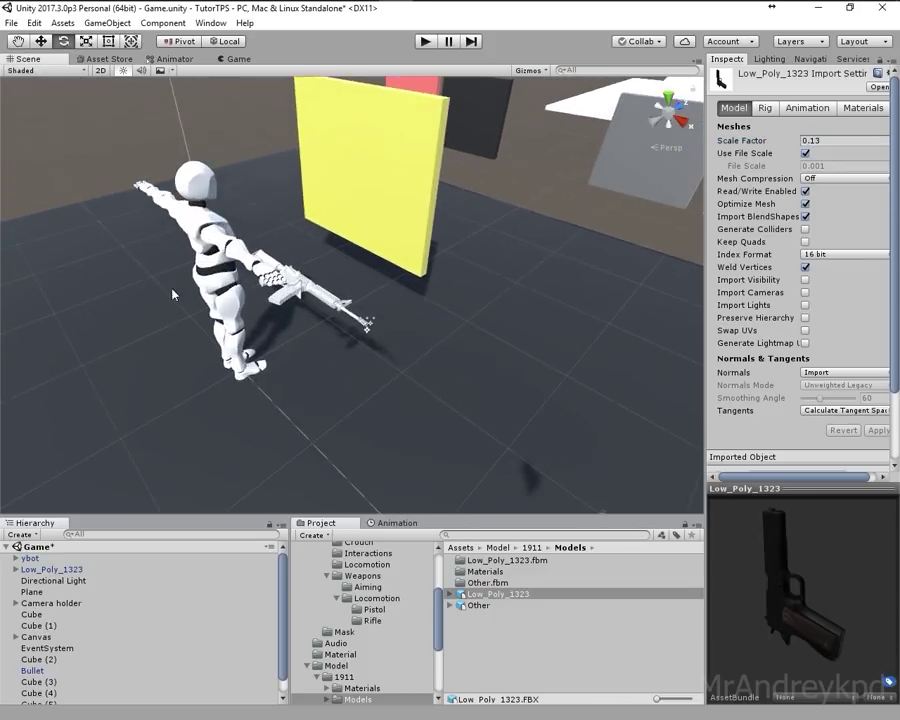
right_drag(276, 306, 82, 260)
- Apply the M4 rifle's changes to its prefab
click(75, 285)
click(77, 284)
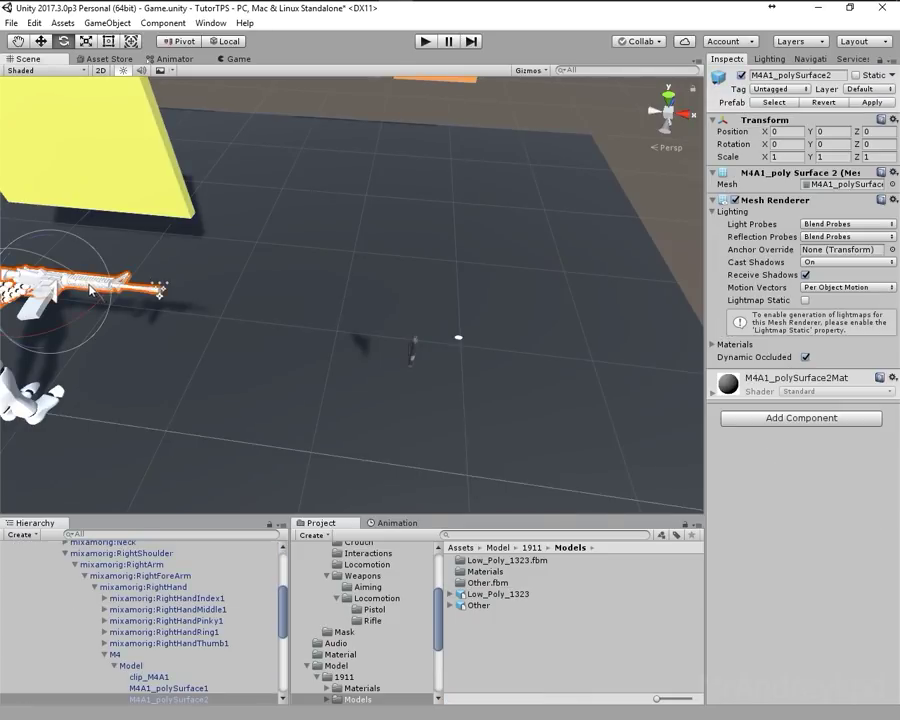
key(f)
click(115, 654)
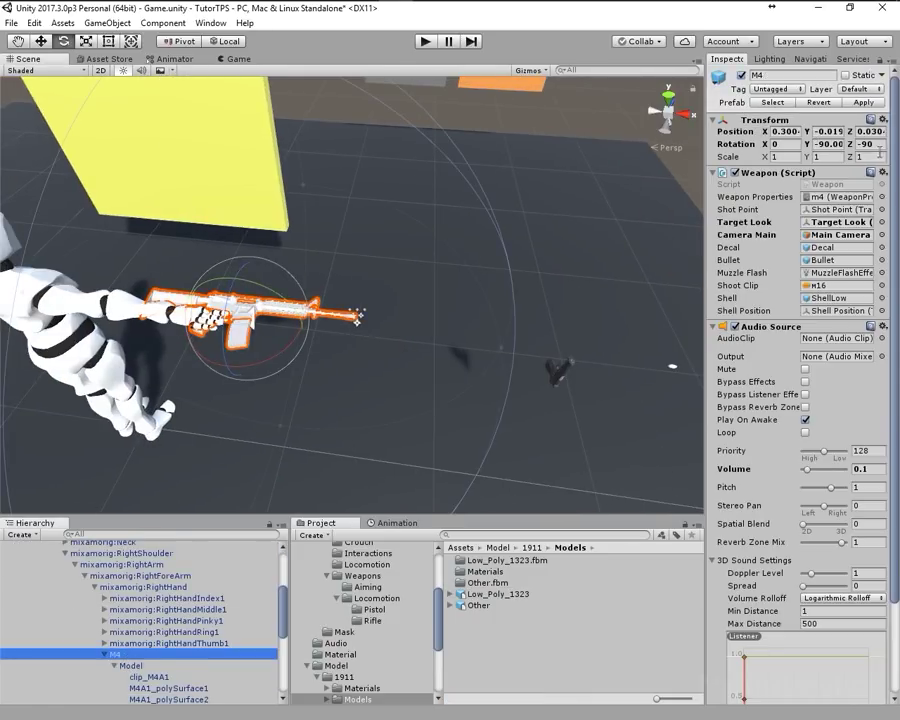
click(857, 103)
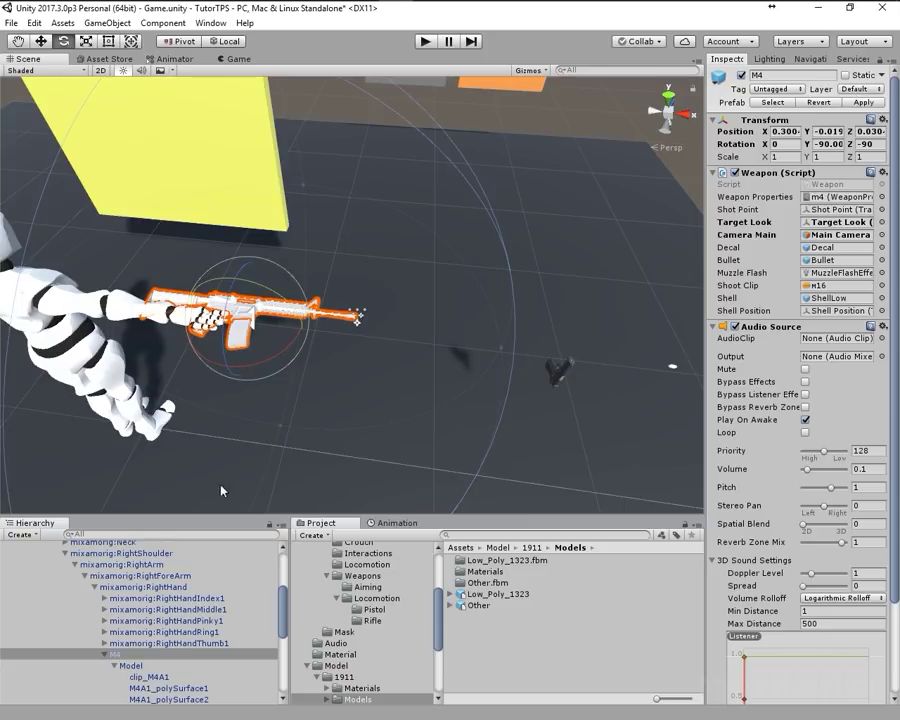
click(773, 327)
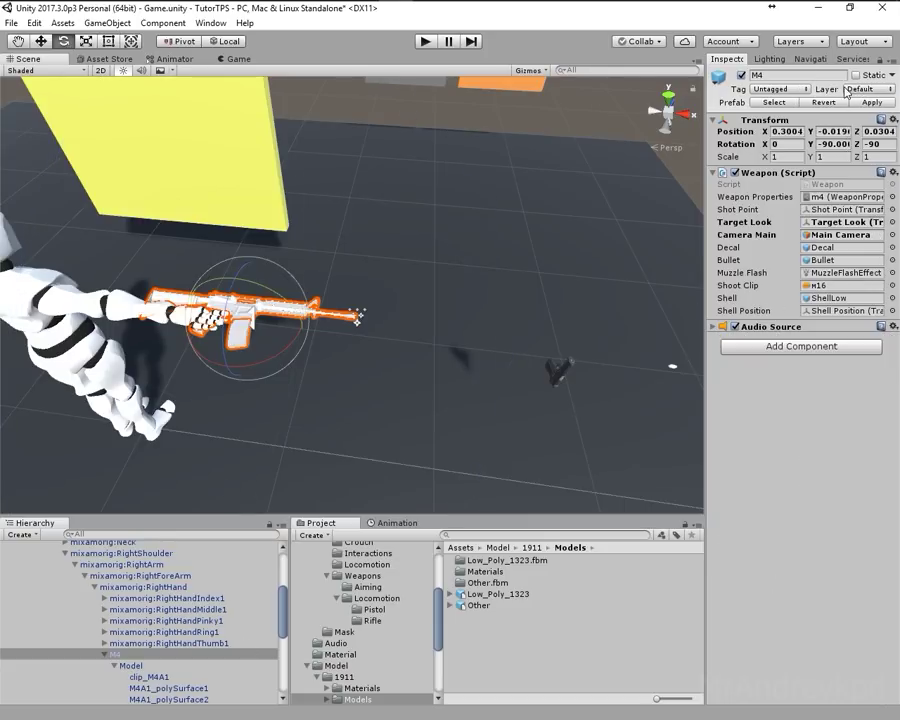
click(782, 103)
- Delete the M4 rifle from the character's right hand
click(476, 593)
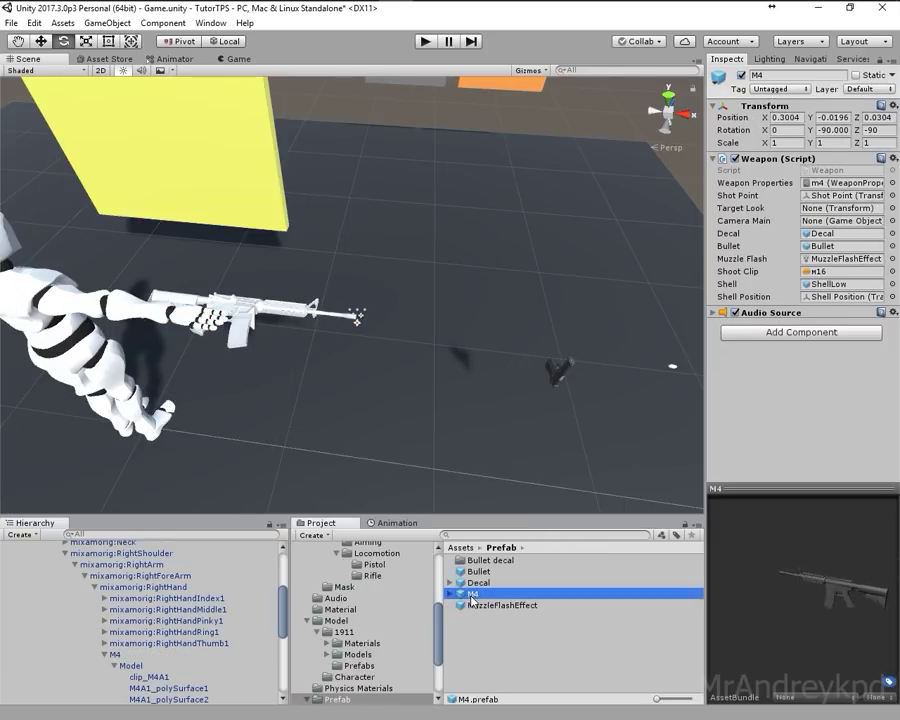
click(145, 655)
key(Delete)
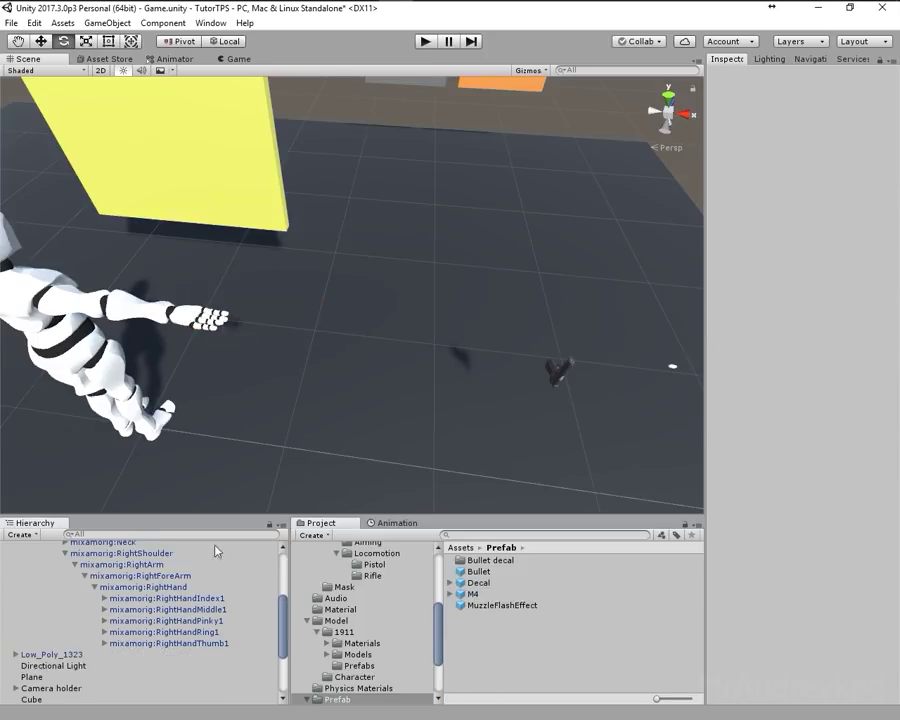
scroll(117, 619, down, 3)
scroll(97, 631, up, 7)
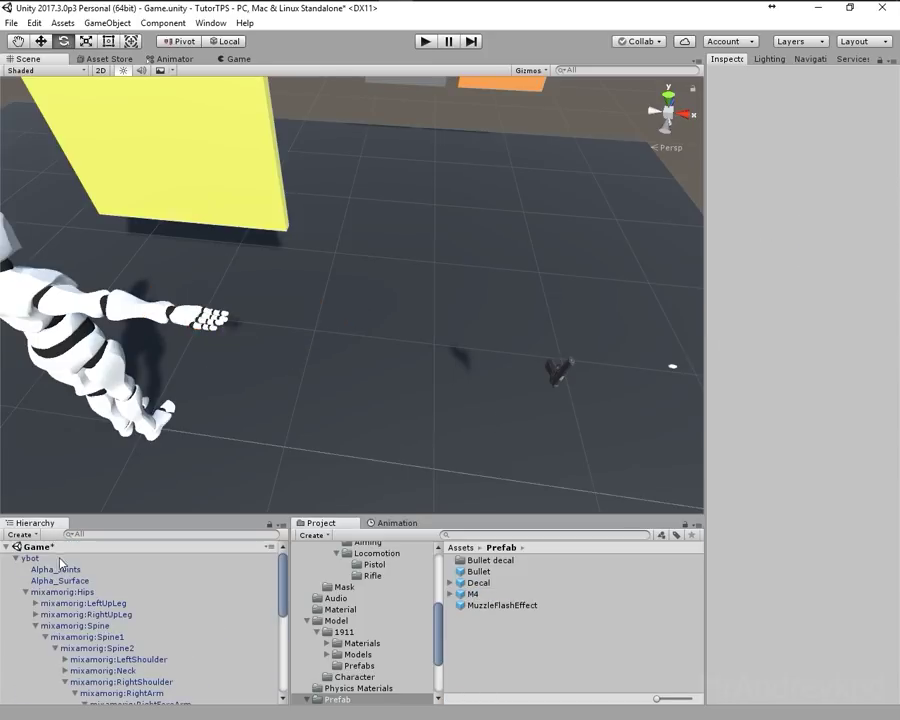
click(50, 569)
scroll(42, 590, down, 6)
- Parent Low_Poly_1323 to the right hand, zero its Transform, set Rotation X 180 and Z -90
click(46, 557)
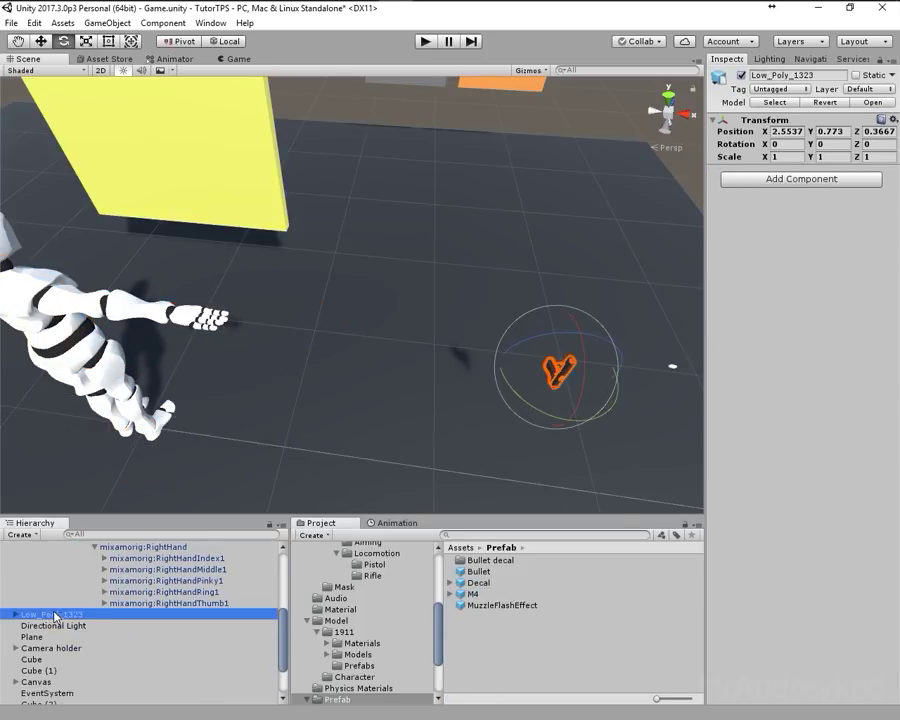
scroll(46, 557, up, 3)
click(786, 131)
text(0	0	0	0	0)
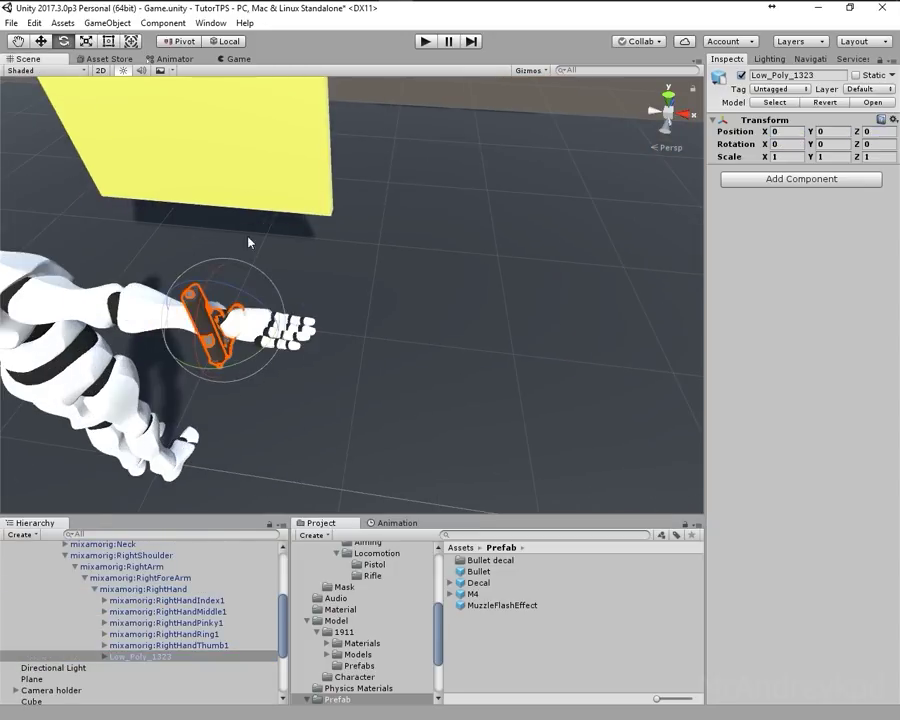
drag(857, 144, 820, 144)
double_click(880, 143)
text(-90)
double_click(786, 144)
text(180)
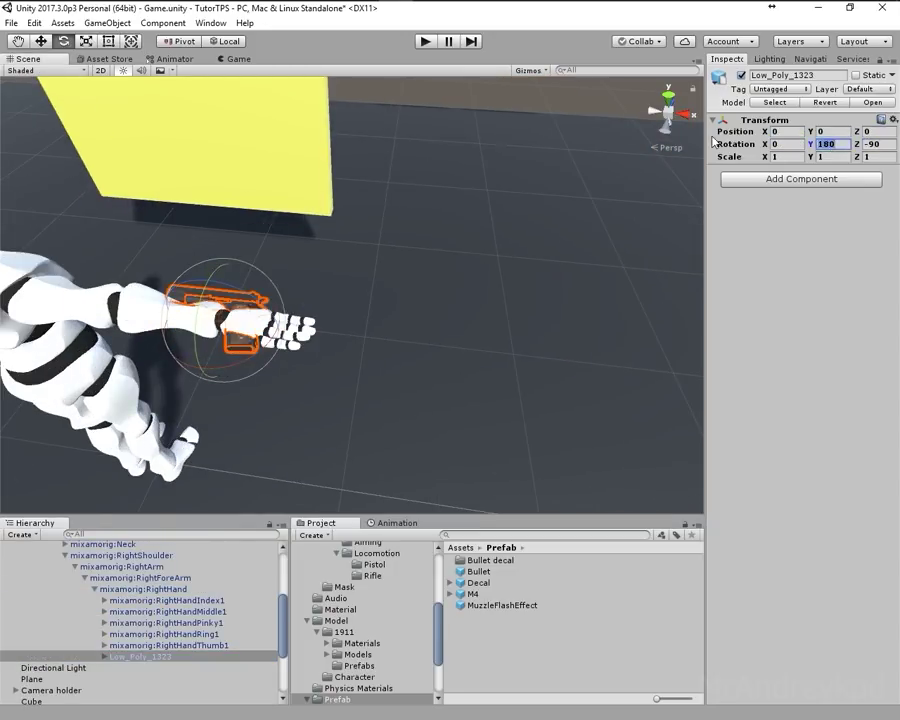
text(w)
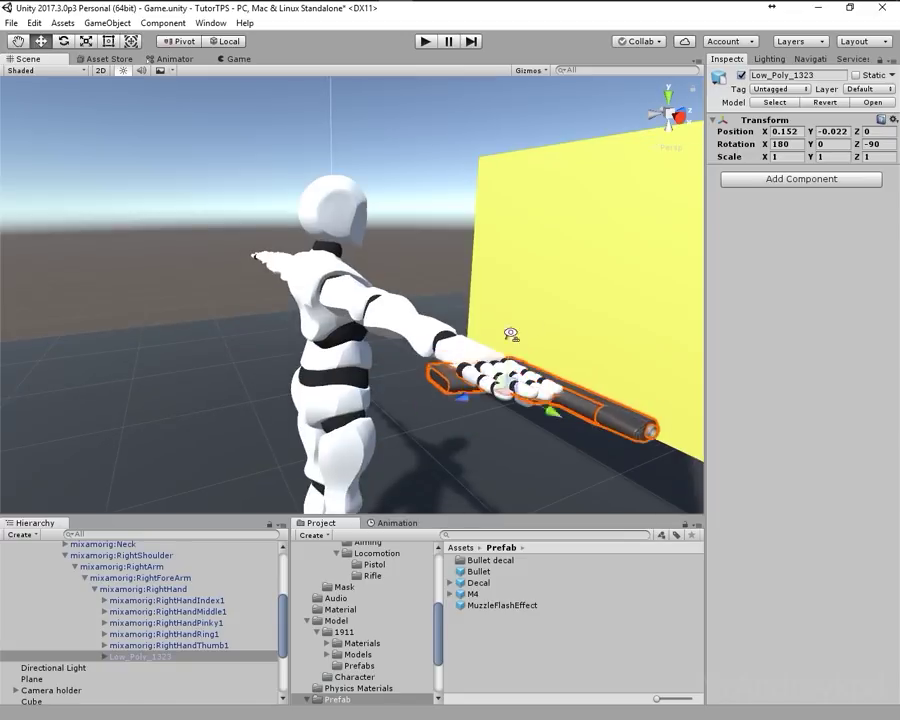
- Nudge the pistol into the palm and rename it Colt 1911
alt+drag(148, 192, 236, 206)
scroll(319, 335, up, 5)
scroll(319, 335, down, 5)
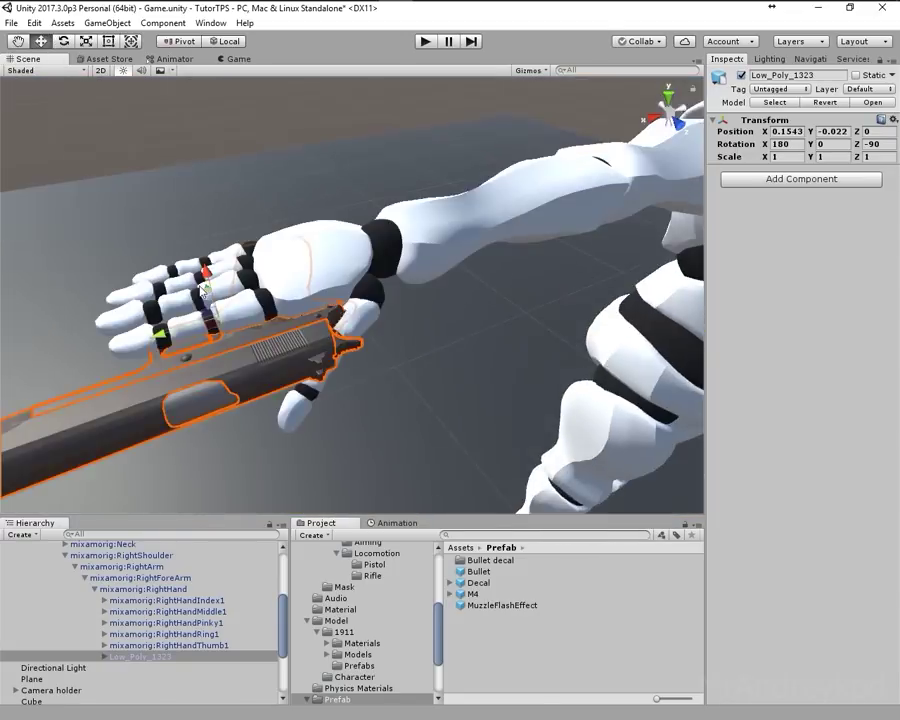
mouse_move(319, 335)
alt+mouse_down()
mouse_move(322, 285)
mouse_move(345, 338)
alt+mouse_up()
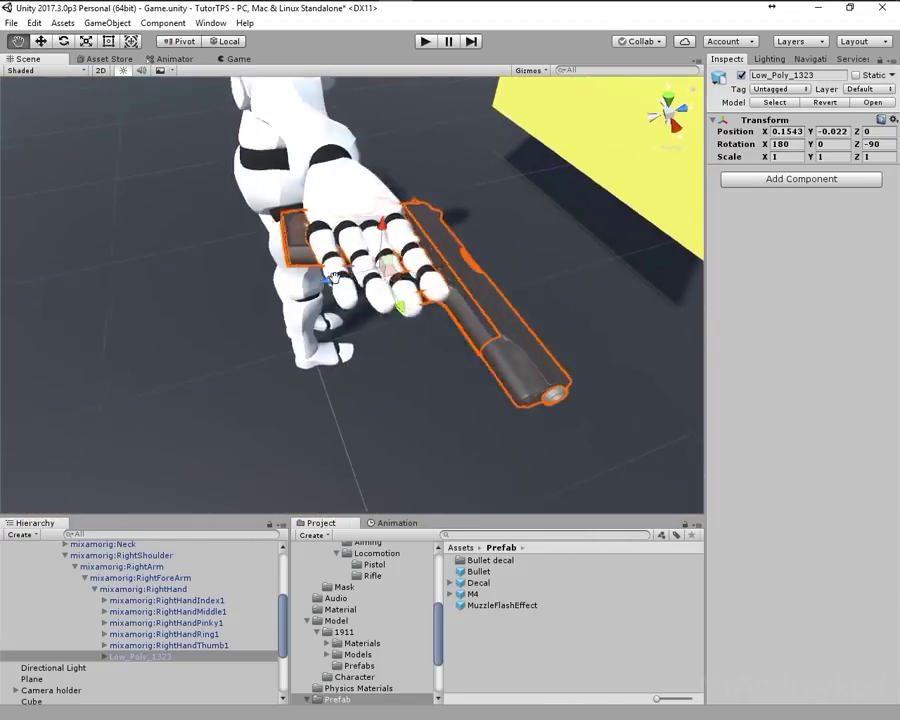
click(105, 658)
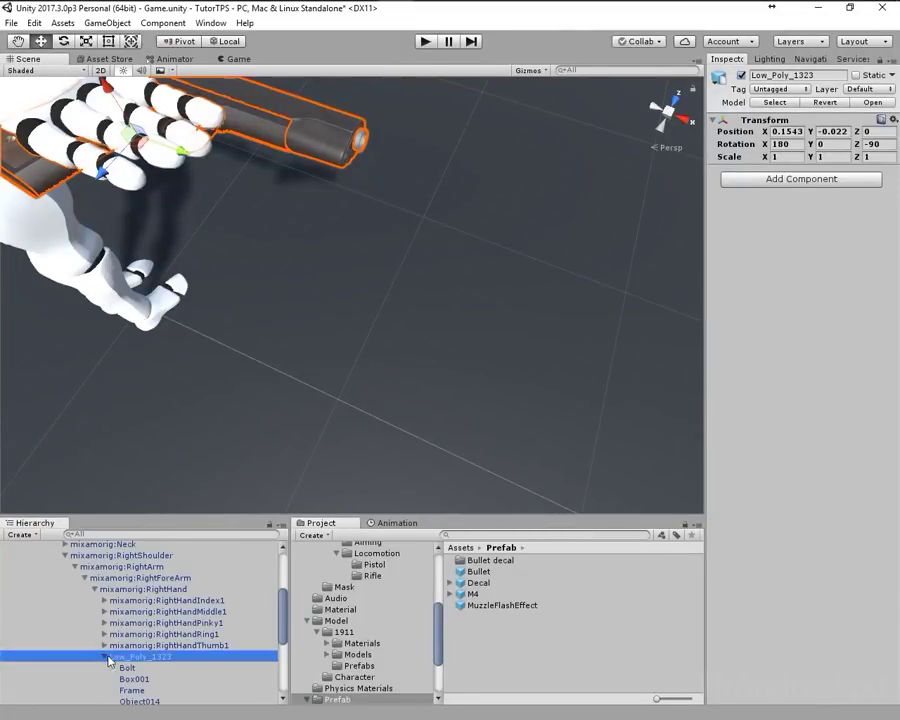
scroll(136, 587, down, 2)
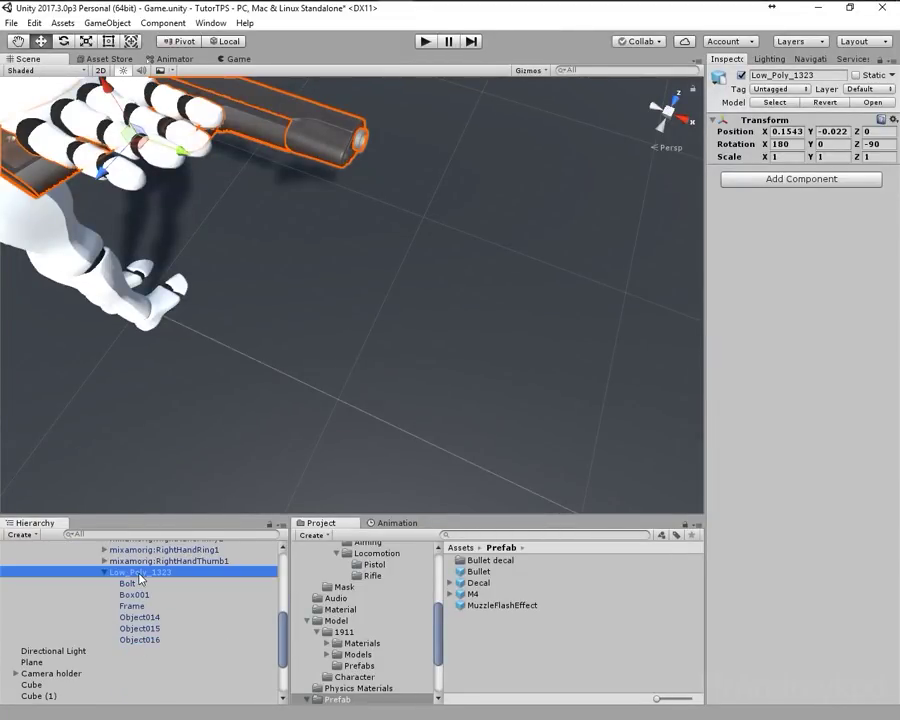
click(140, 574)
text(Cu)
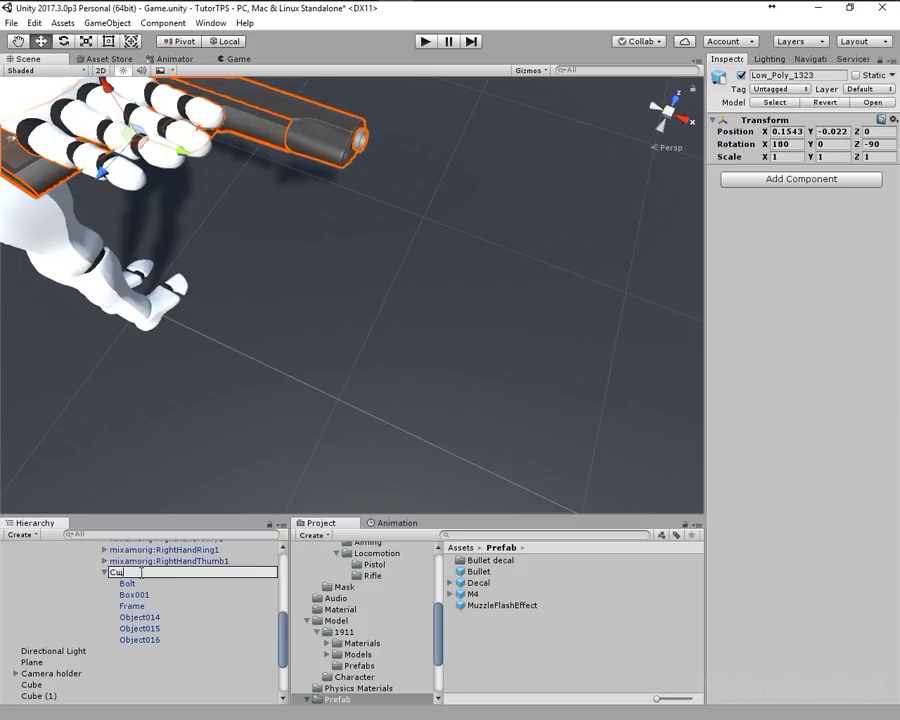
text(C)
key(Return)
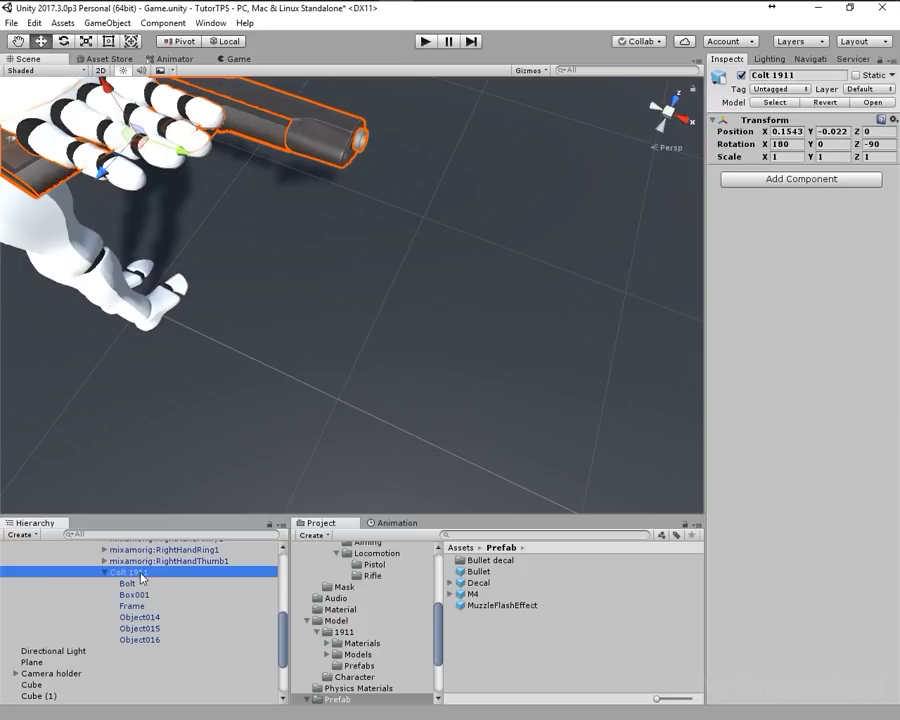
- Group the Bolt through Object016 parts under a new empty child named Model
right_click(68, 571)
click(118, 437)
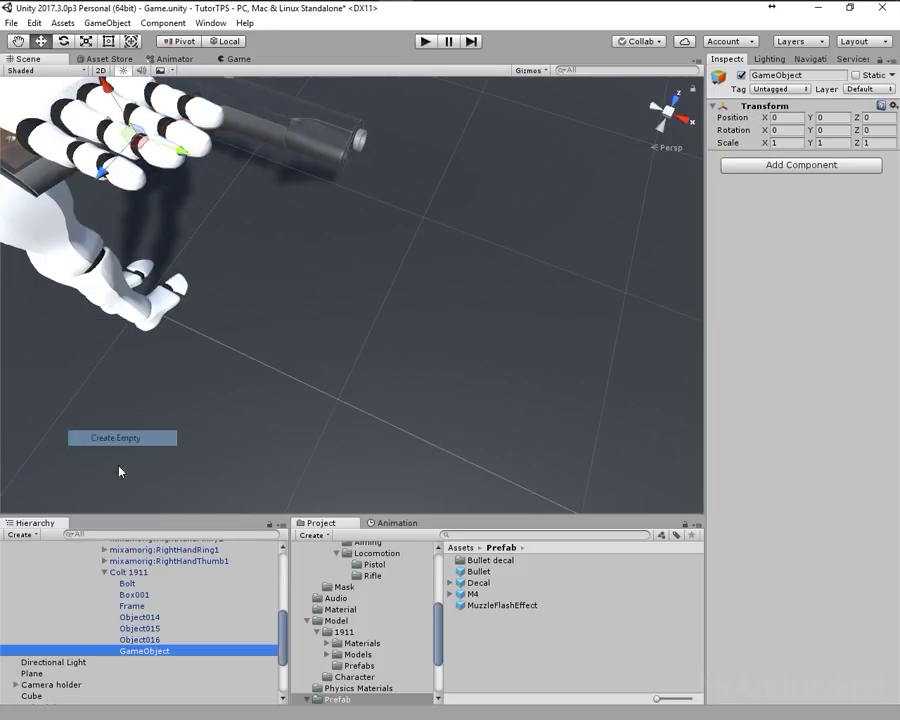
click(127, 583)
shift+click(156, 641)
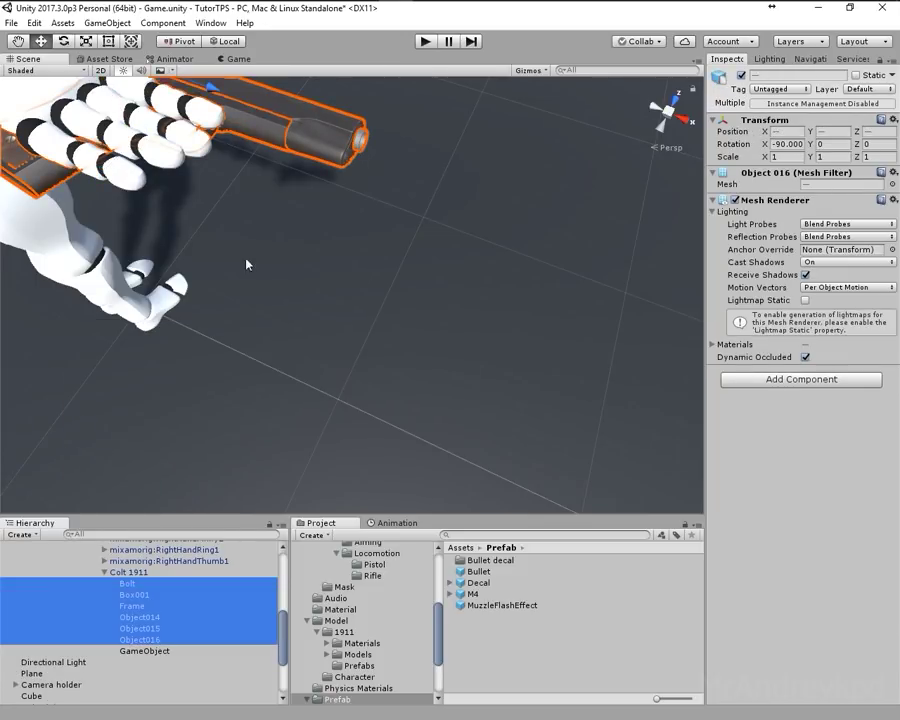
key(f)
drag(147, 630, 158, 652)
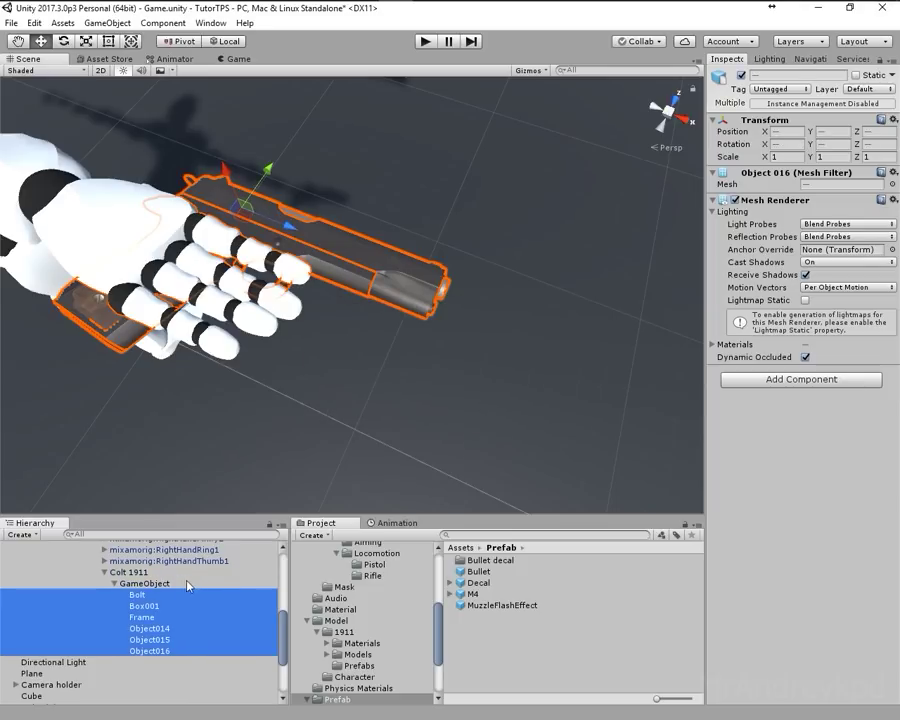
click(176, 584)
key(F2)
text(Model)
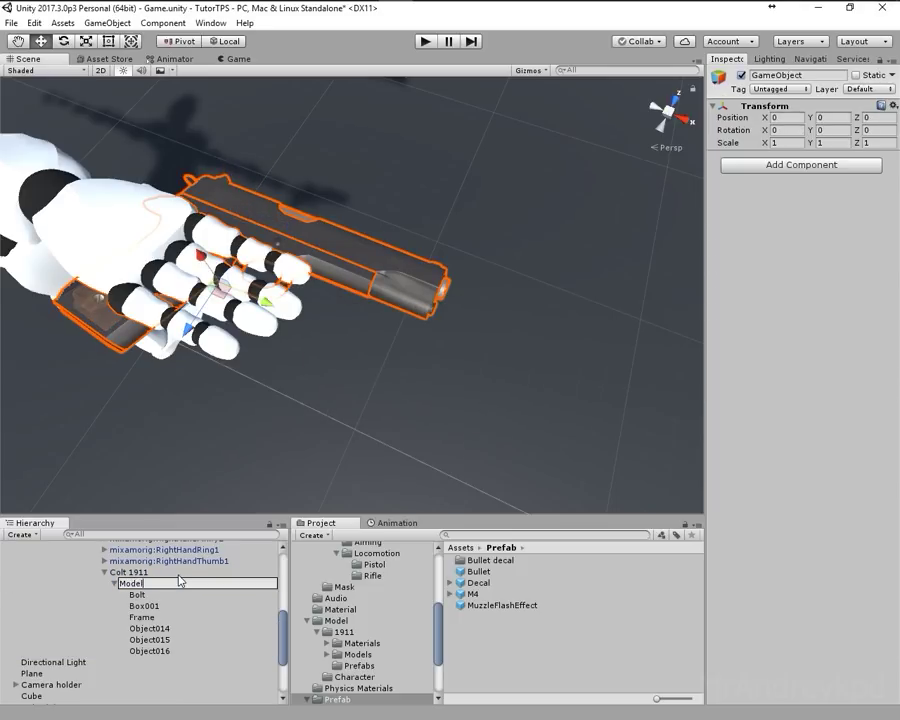
key(Return)
key(Left)
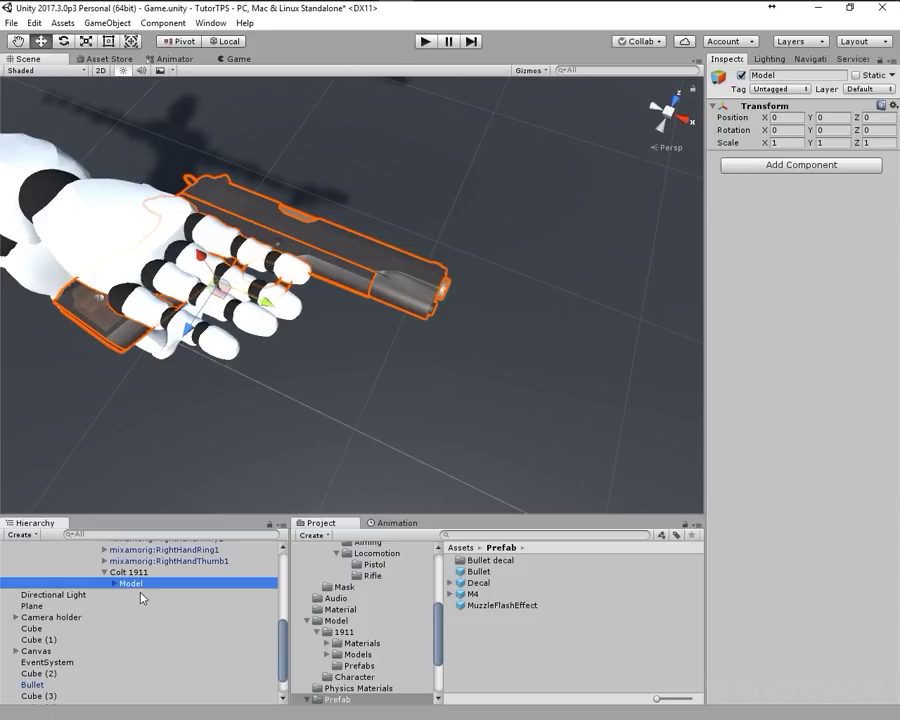
- Add an empty child named Left Hand IK under Colt 1911
click(138, 573)
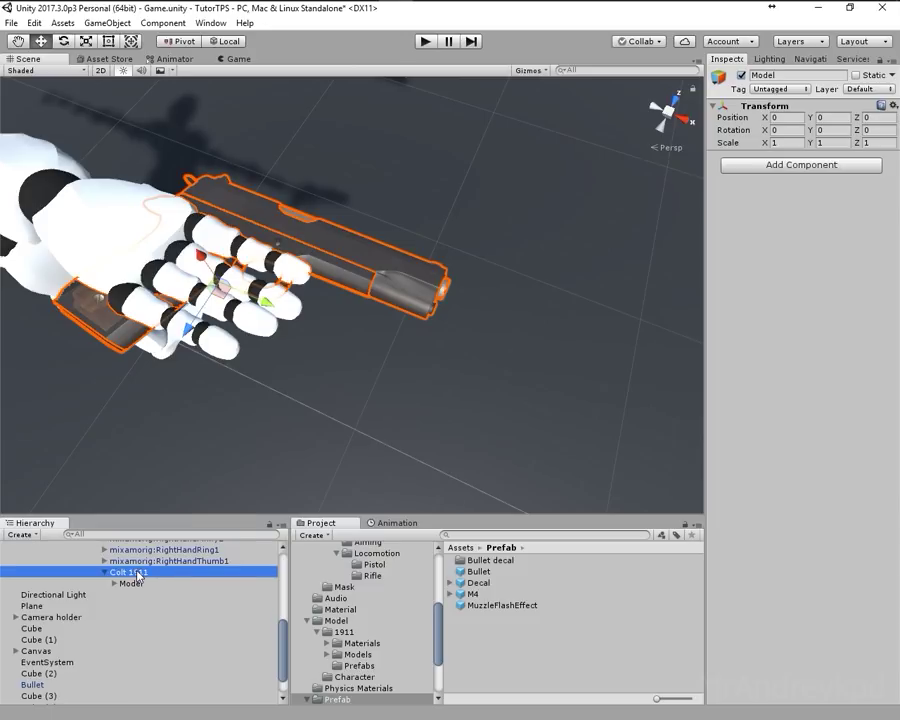
right_click(138, 573)
click(186, 436)
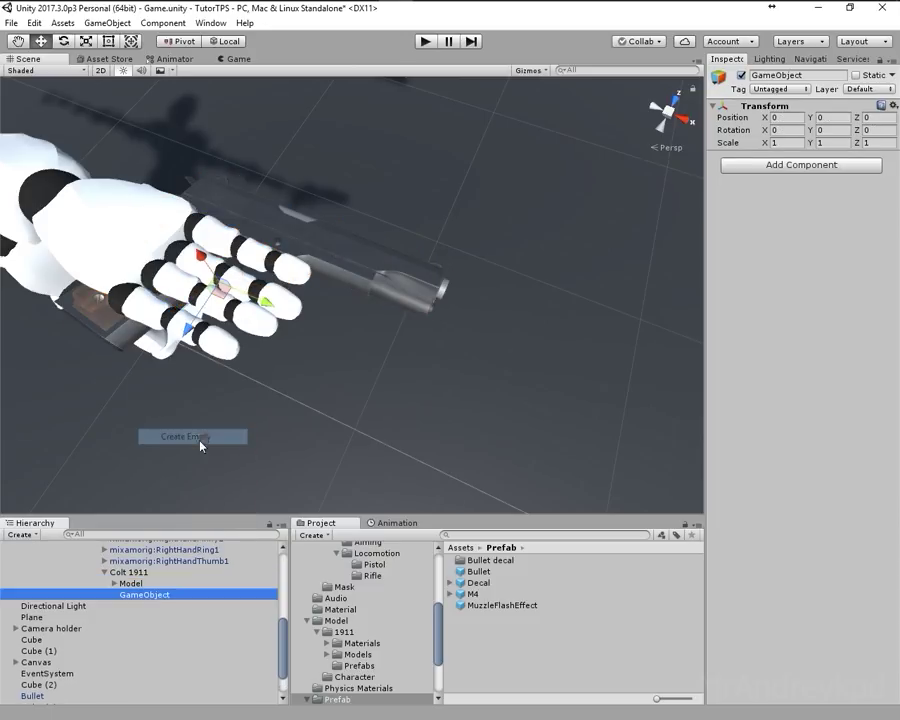
click(156, 597)
text(Le)
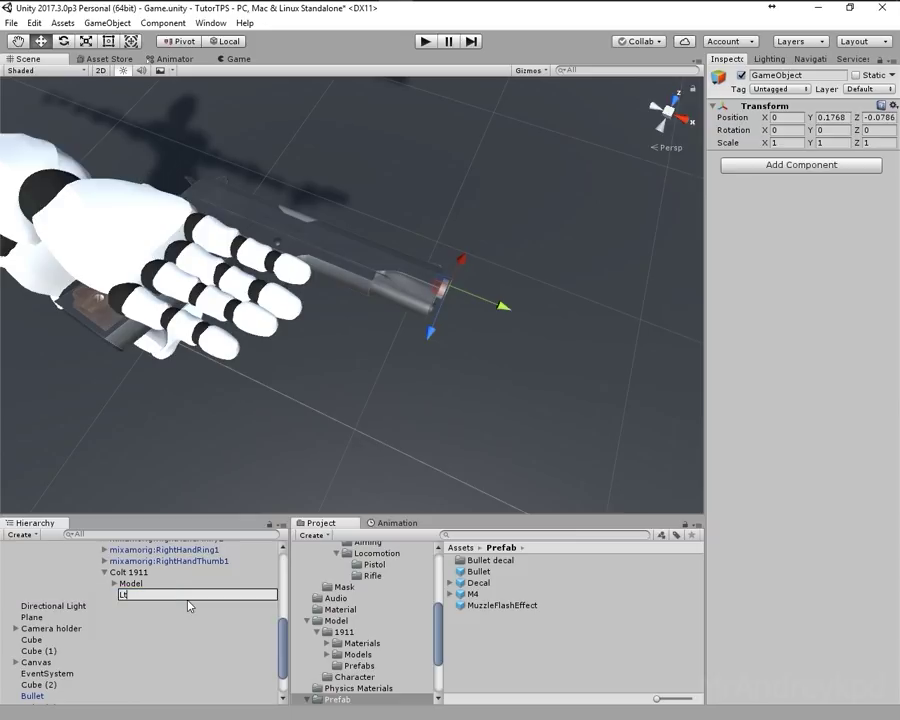
text(ft Hand IK)
key(Return)
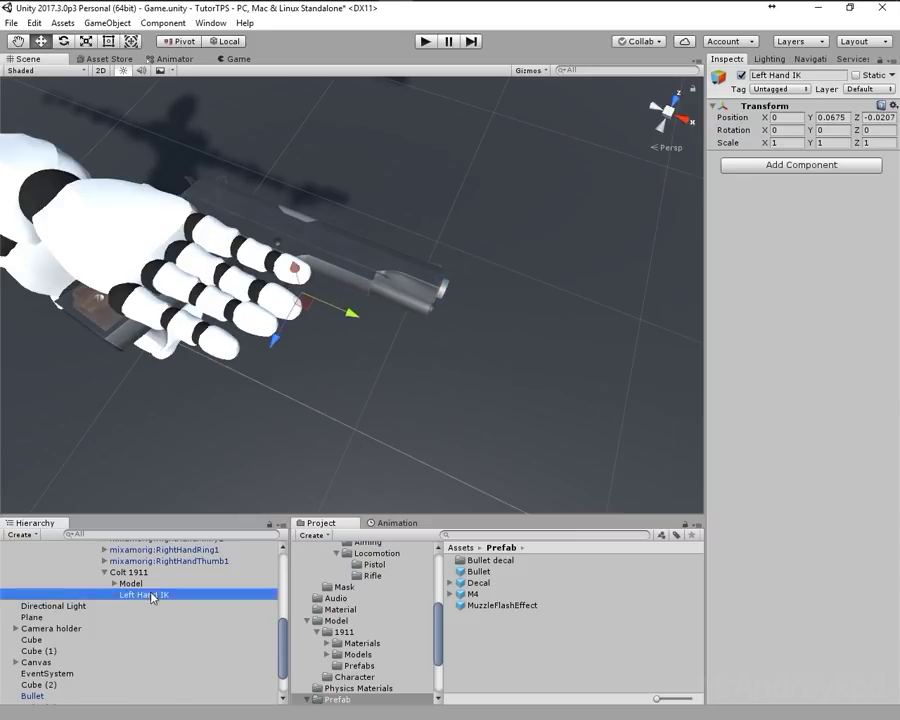
- Duplicate it into Shot point and Shell position, and add the MuzzleFlashEffect prefab under Colt 1911
key(ctrl+d)
key(F2)
text(Shot point)
key(Return)
key(ctrl+d)
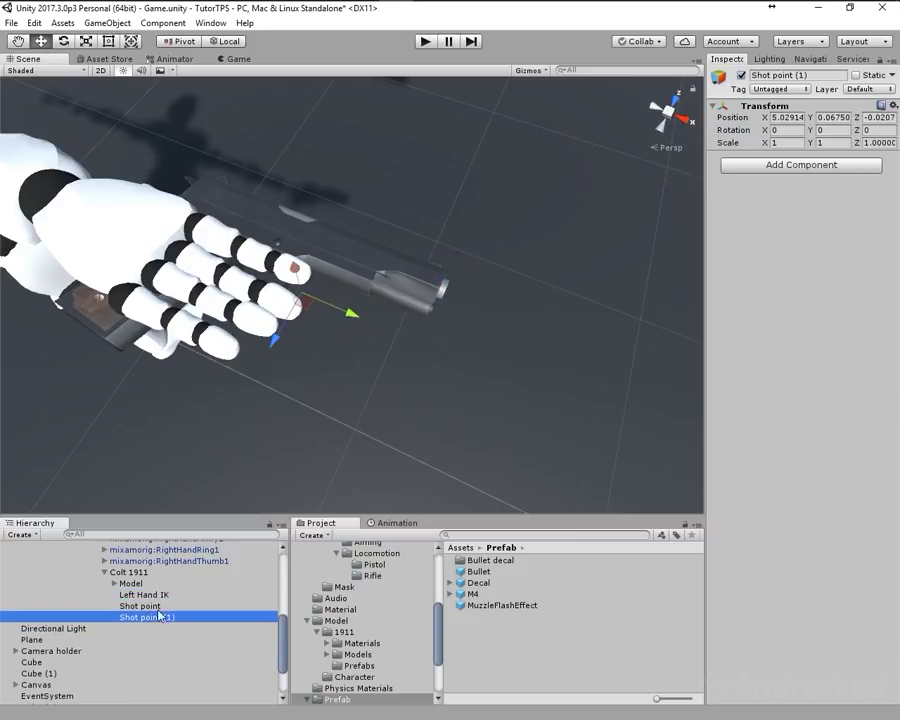
key(F2)
text(Shell position)
key(Return)
drag(462, 605, 130, 573)
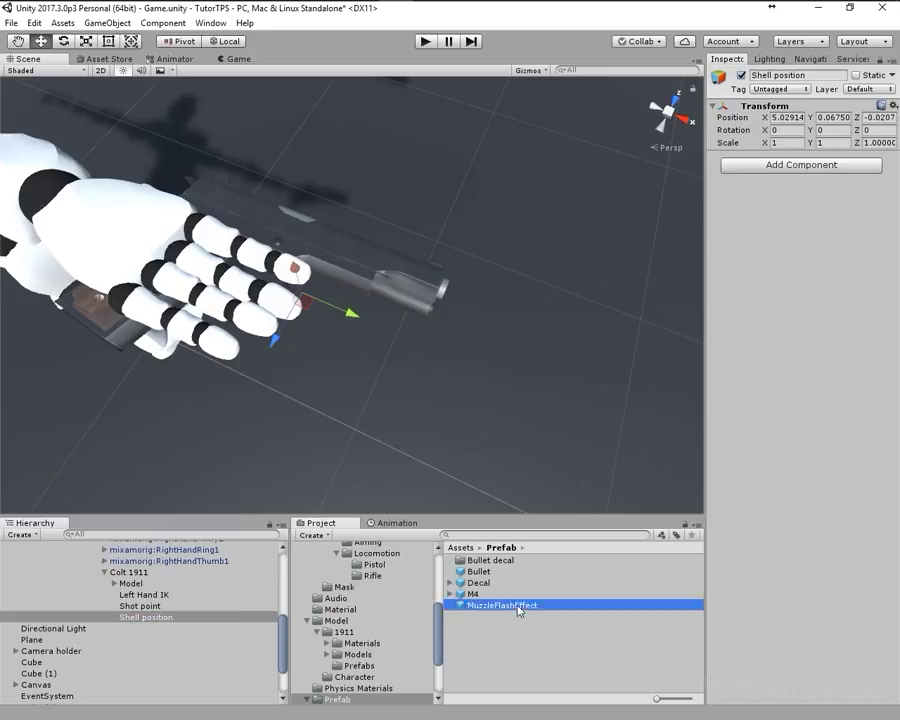
- Set the MuzzleFlashEffect prefab's Start Size to 0.05 and Simulation Space to Local
key(f)
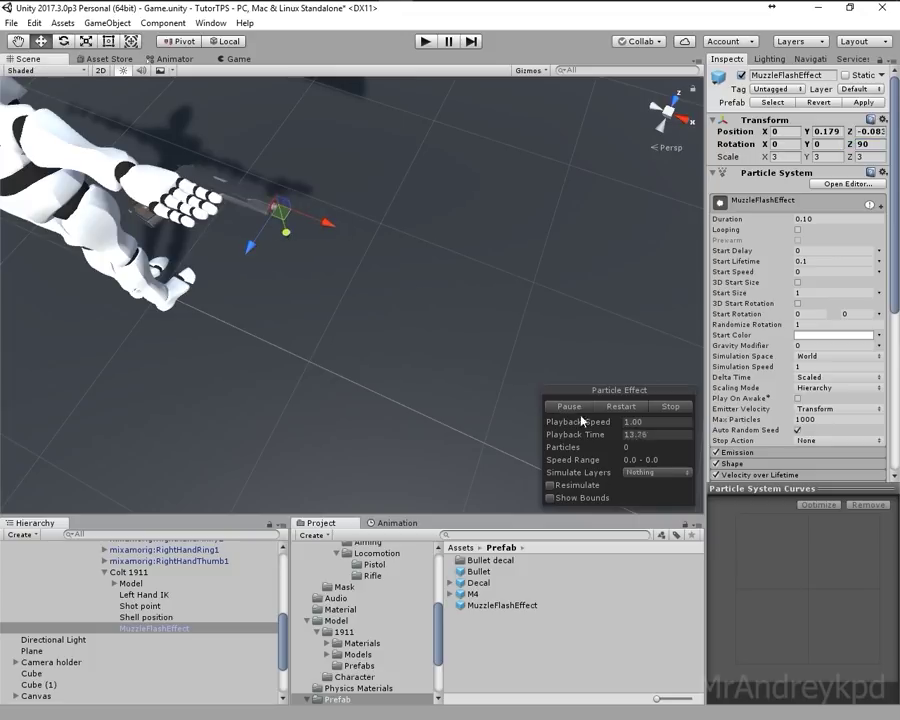
click(497, 604)
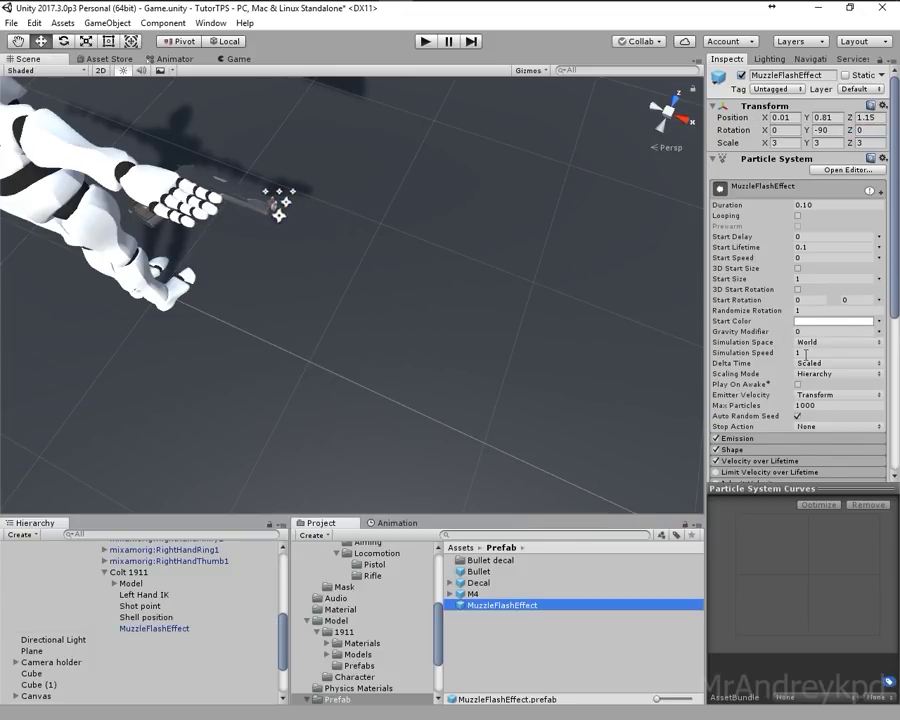
click(811, 278)
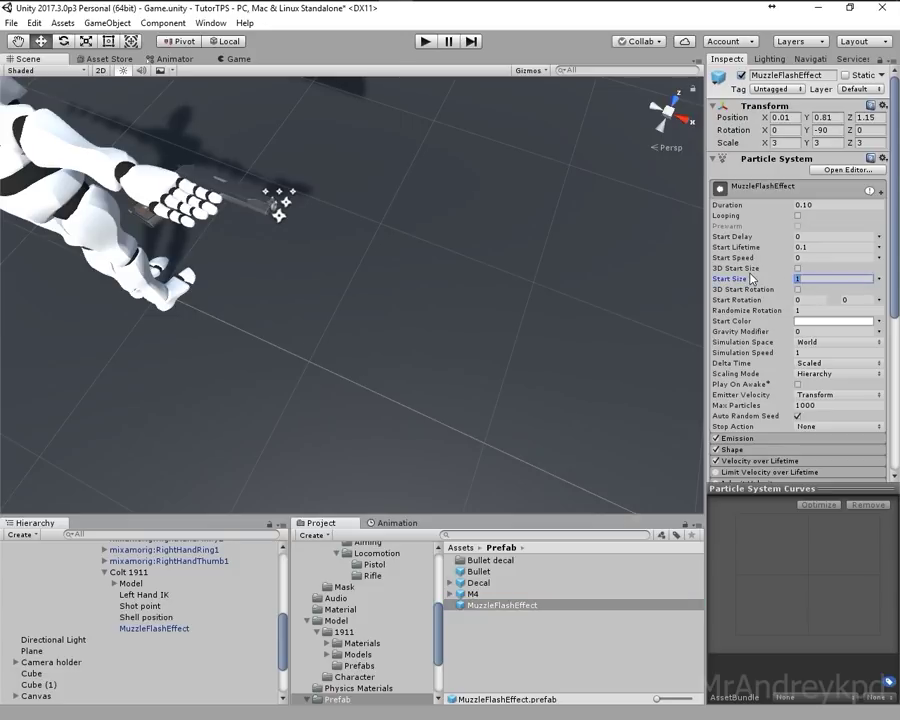
text(05)
click(824, 342)
click(780, 355)
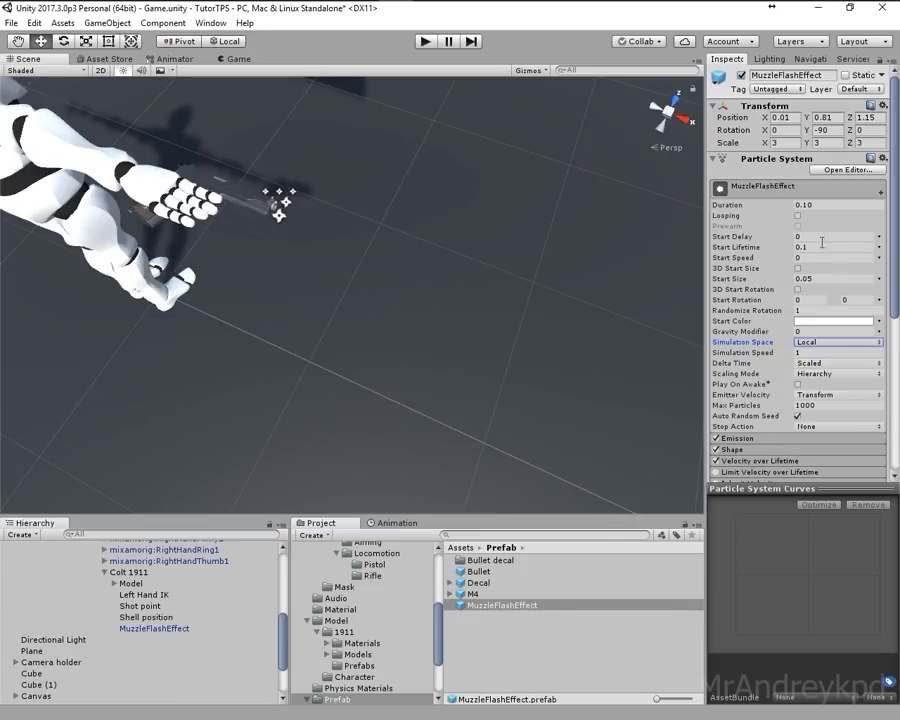
- Orbit the Scene view around the muzzle flash to inspect it behind the gun
click(284, 204)
mouse_move(400, 250)
alt+mouse_down()
mouse_move(397, 236)
mouse_move(313, 275)
mouse_move(556, 421)
alt+mouse_up()
double_click(154, 628)
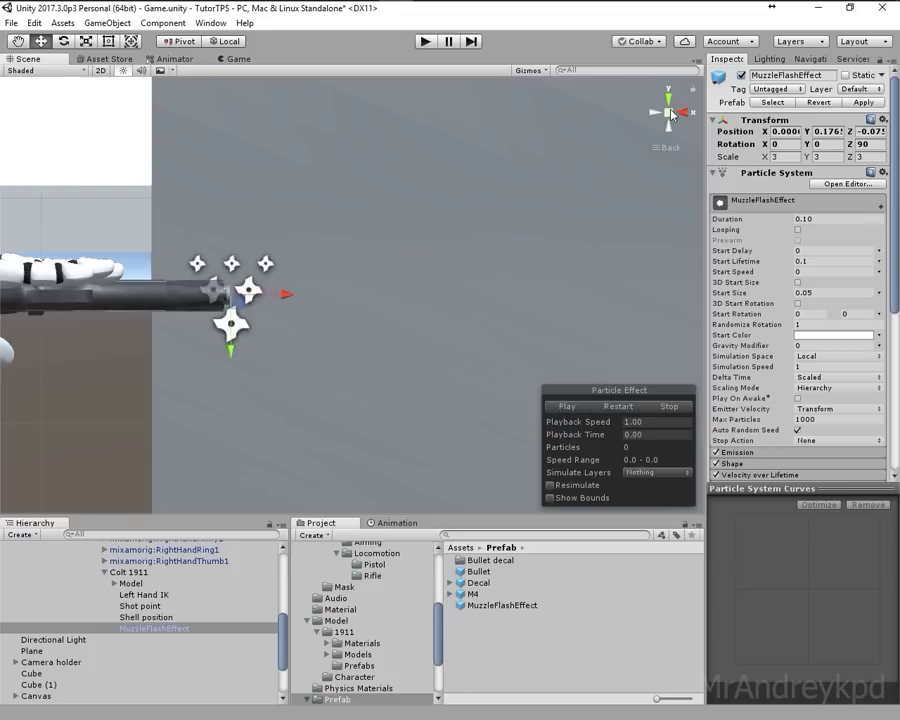
- Rotate Shot point to -90 on X and position it at the pistol's muzzle
click(672, 113)
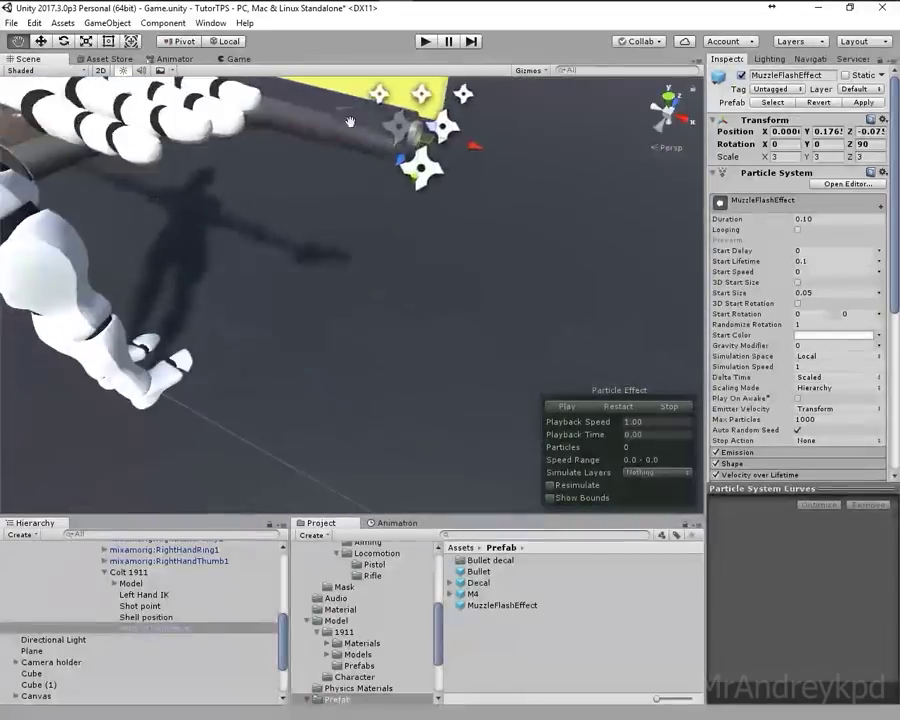
click(140, 606)
drag(551, 341, 527, 318)
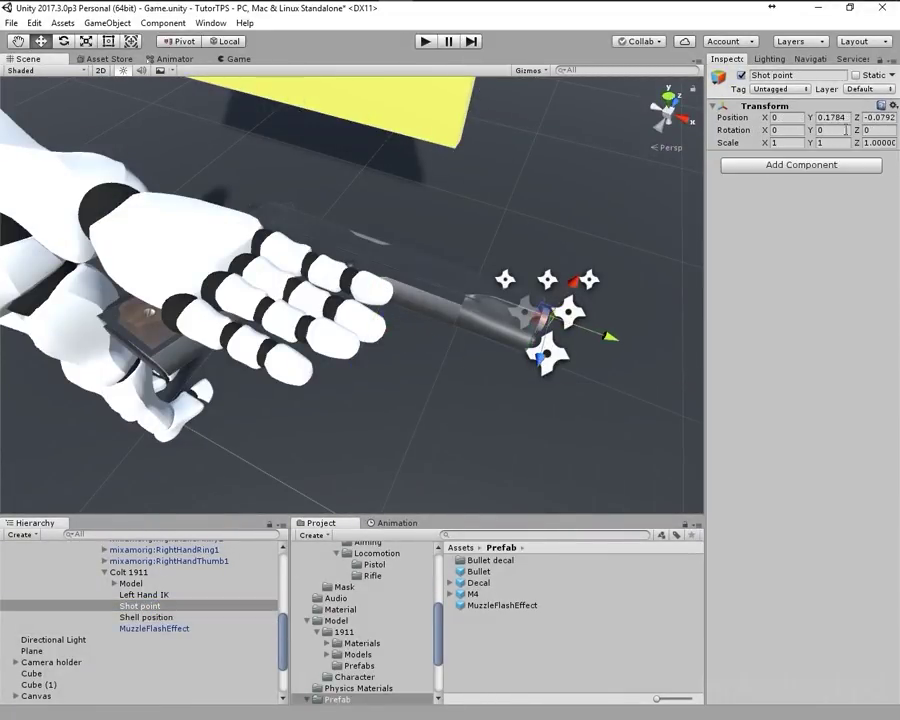
click(787, 130)
text(-90)
key(Return)
click(678, 121)
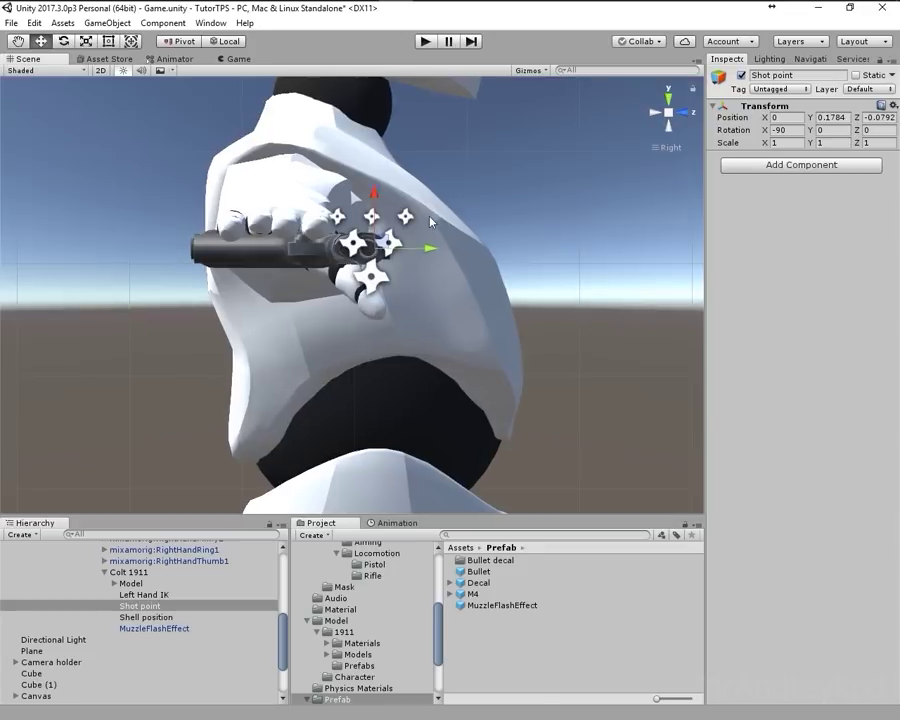
drag(374, 243, 371, 241)
click(669, 119)
click(669, 119)
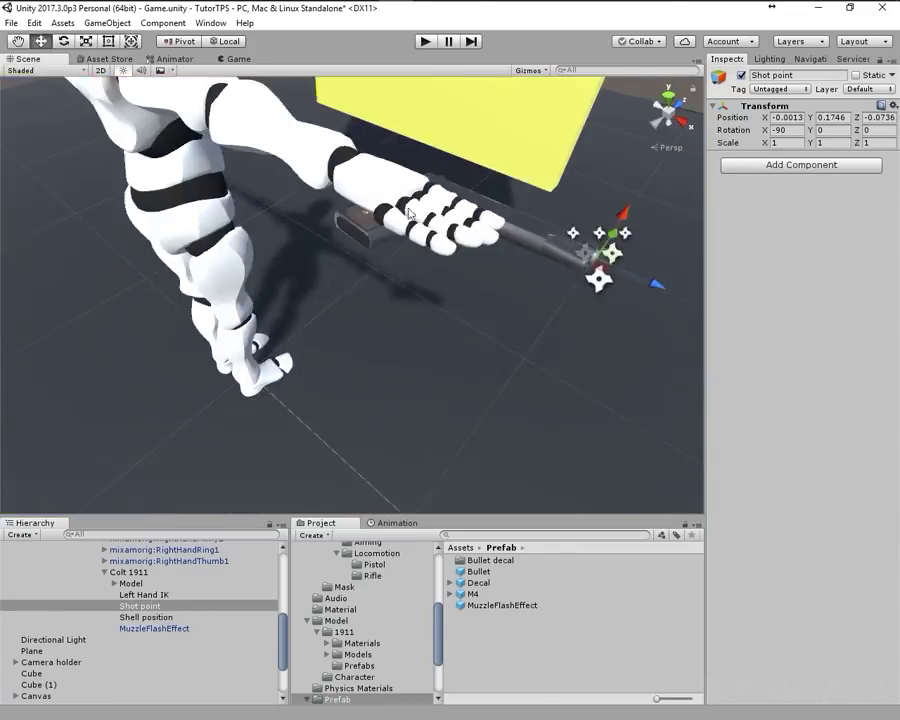
- Rotate Shell position to -90 on Y and slide it along the pistol's slide
click(257, 300)
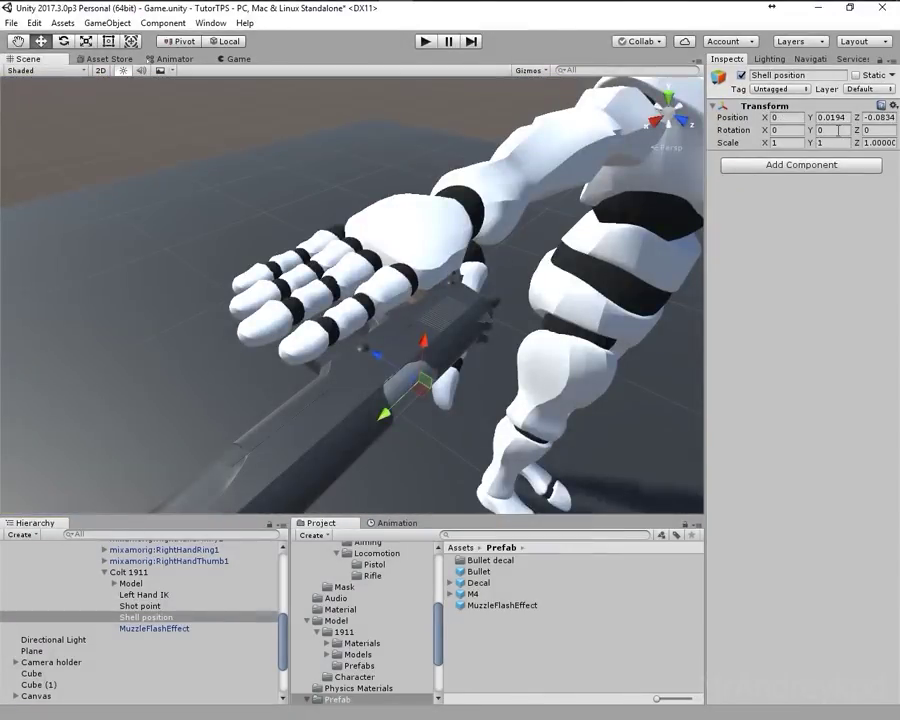
click(787, 130)
text(90)
click(833, 130)
text(-90f)
drag(493, 245, 471, 243)
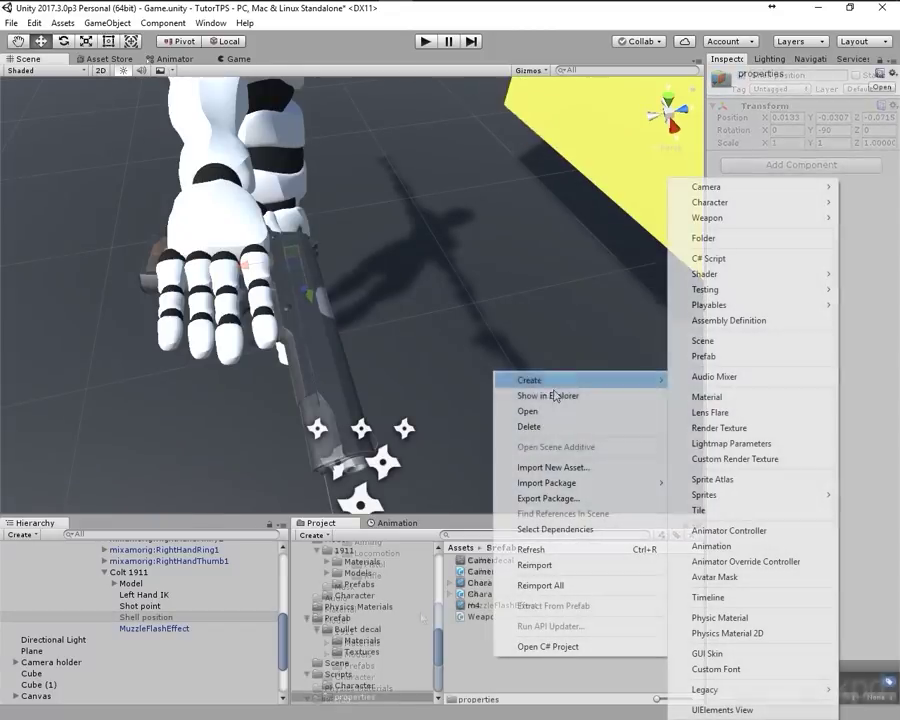
- Create a Weapon Properties asset in the properties folder and name it Colt 1911
mouse_move(767, 225)
click(638, 221)
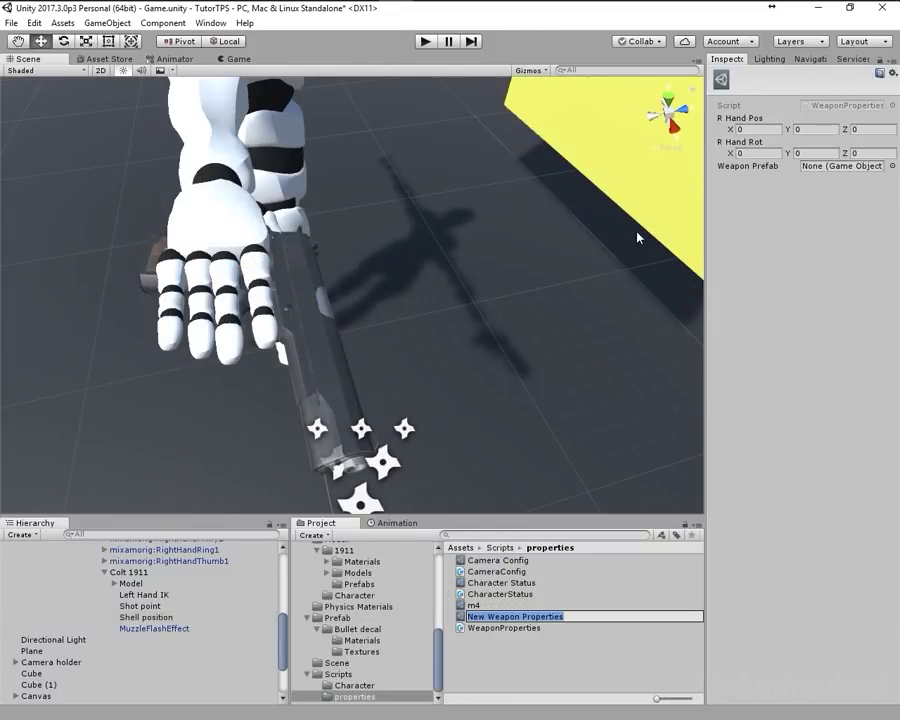
text(Colt 1911)
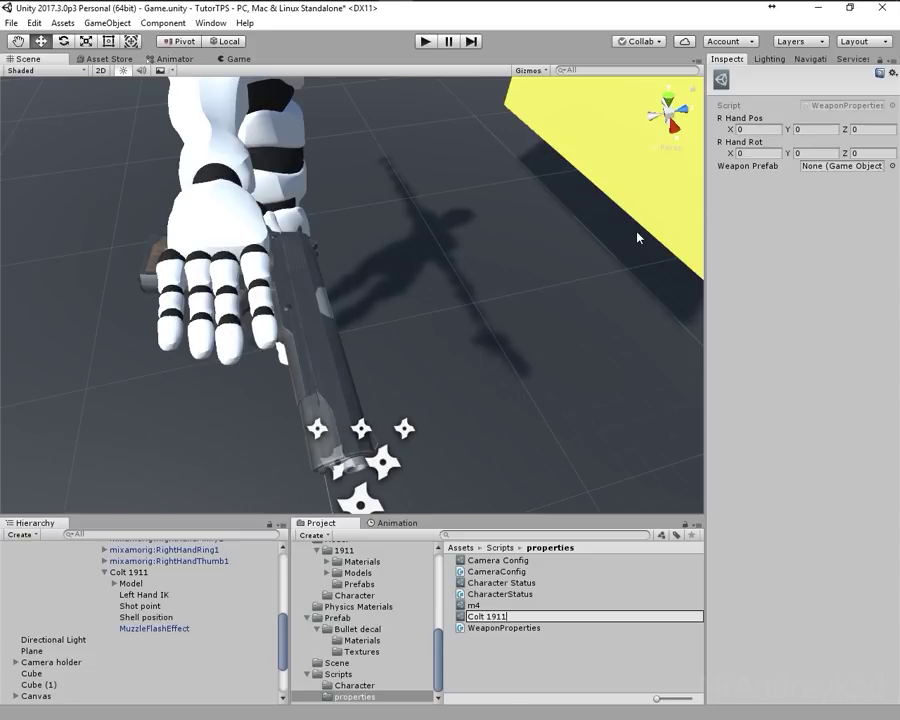
key(Return)
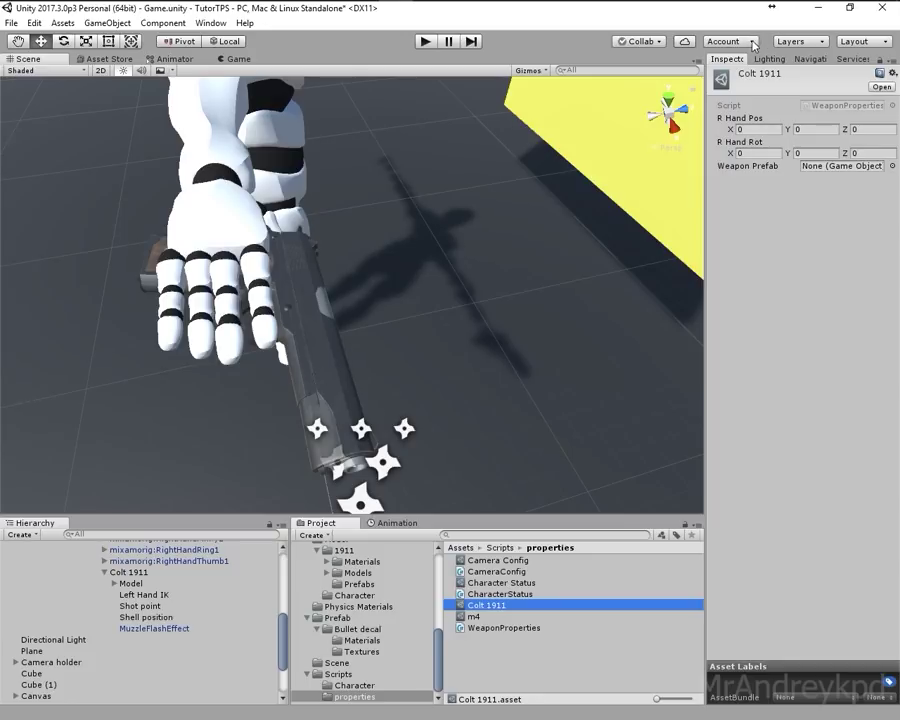
- Add the Weapon script and an Audio Source component to the Colt 1911 pistol
click(173, 573)
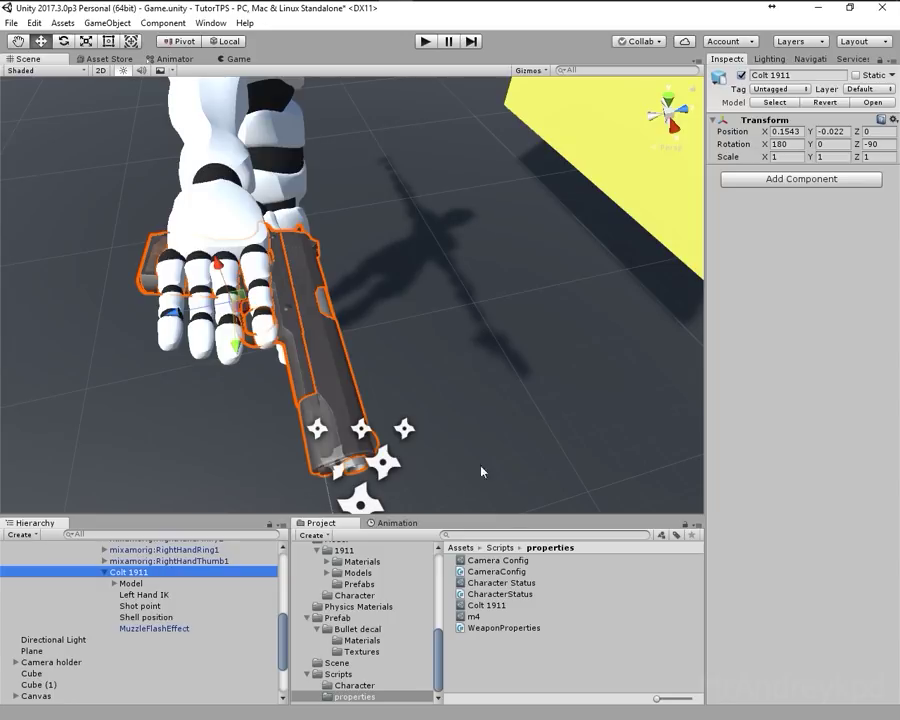
click(500, 548)
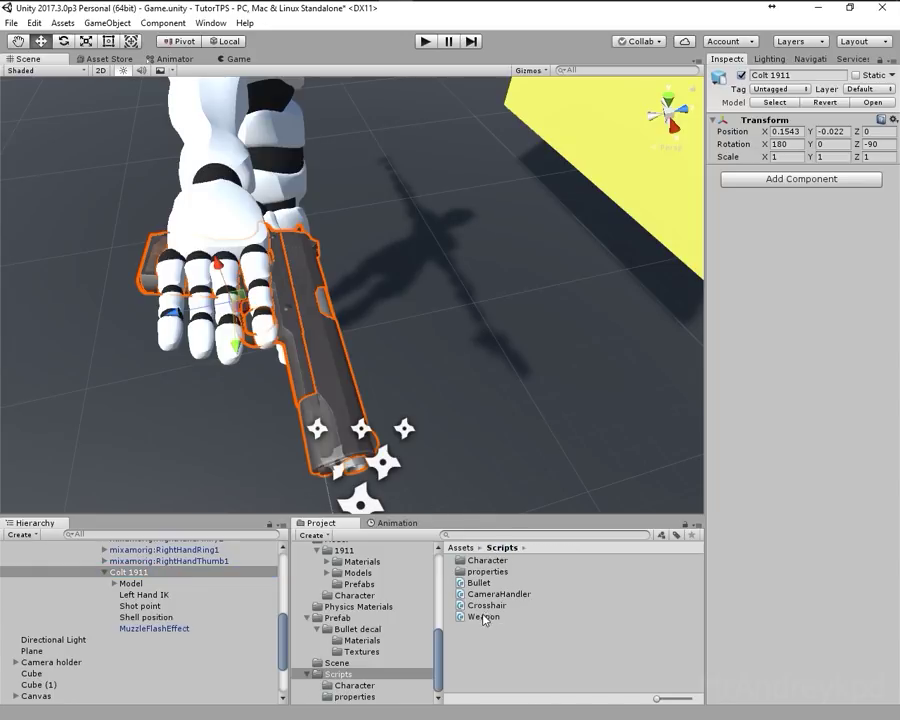
drag(483, 617, 769, 428)
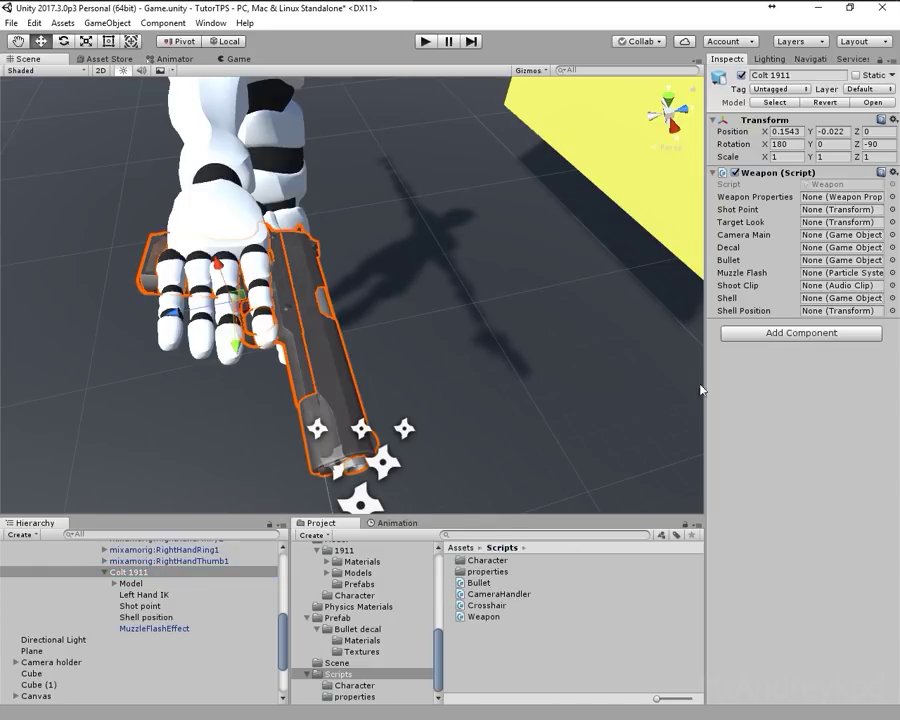
click(783, 337)
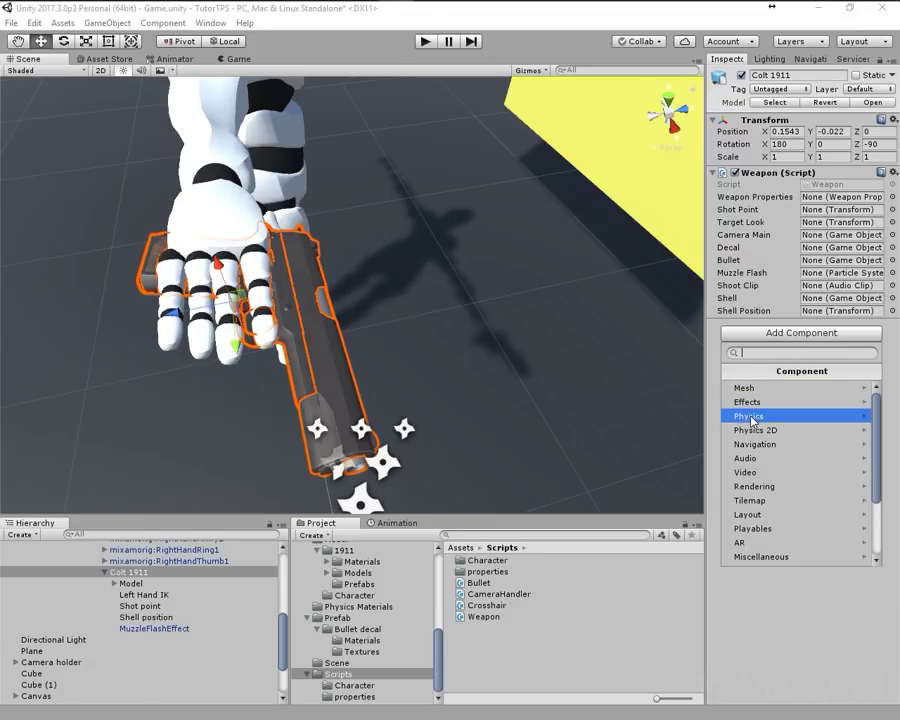
click(766, 458)
click(795, 401)
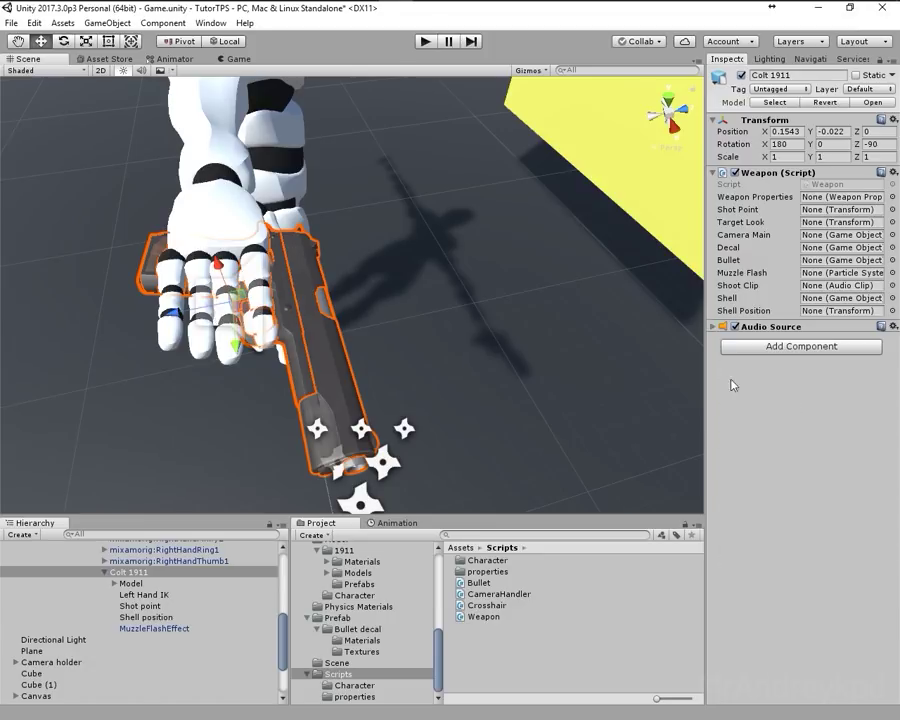
click(770, 326)
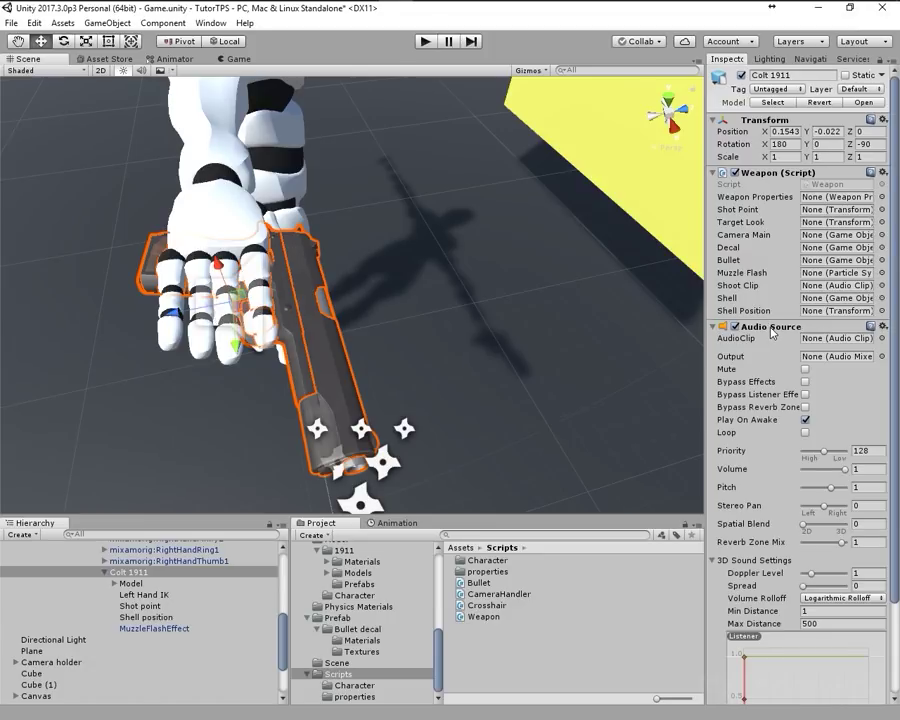
click(770, 328)
alt+drag(518, 211, 468, 228)
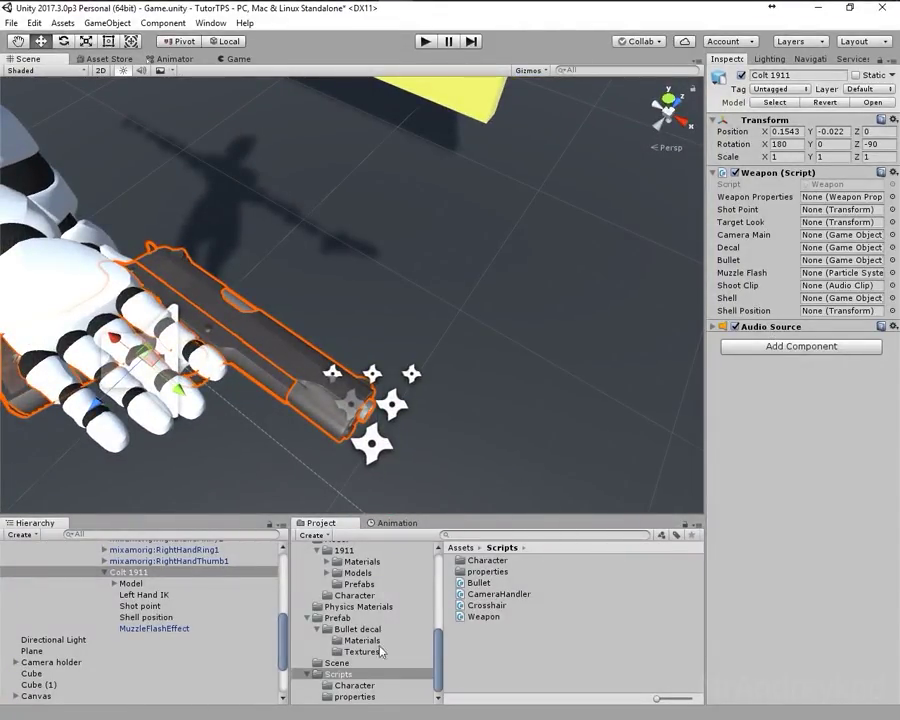
- Assign the Colt 1911 properties, Shot point and Target Look to the Weapon script
click(354, 696)
drag(487, 605, 840, 197)
drag(140, 606, 840, 209)
scroll(65, 627, down, 2)
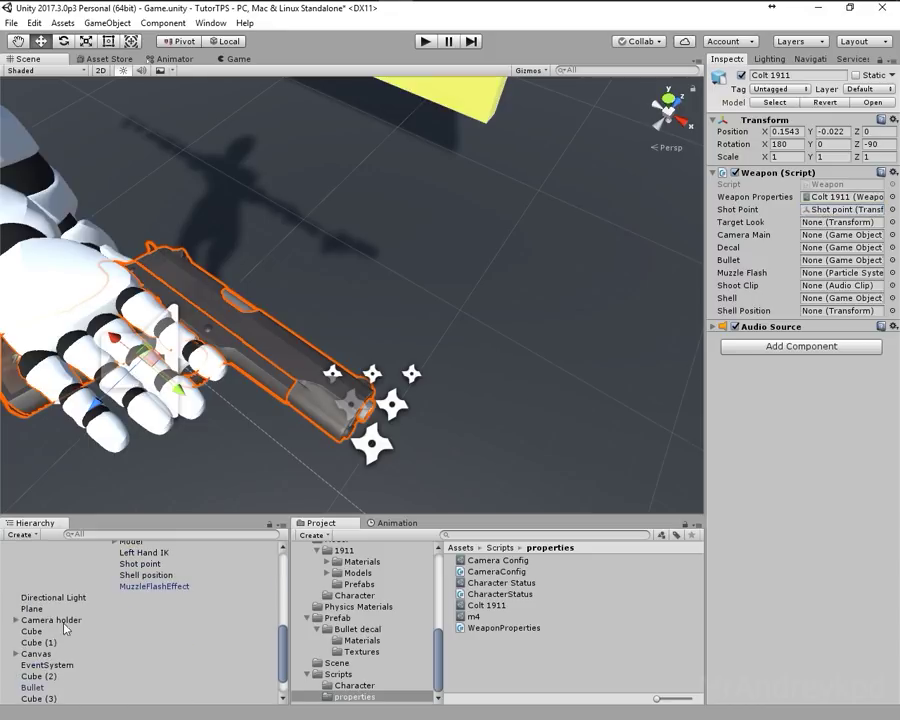
click(16, 620)
click(27, 631)
mouse_move(73, 653)
mouse_down()
mouse_move(840, 222)
mouse_move(830, 239)
mouse_up()
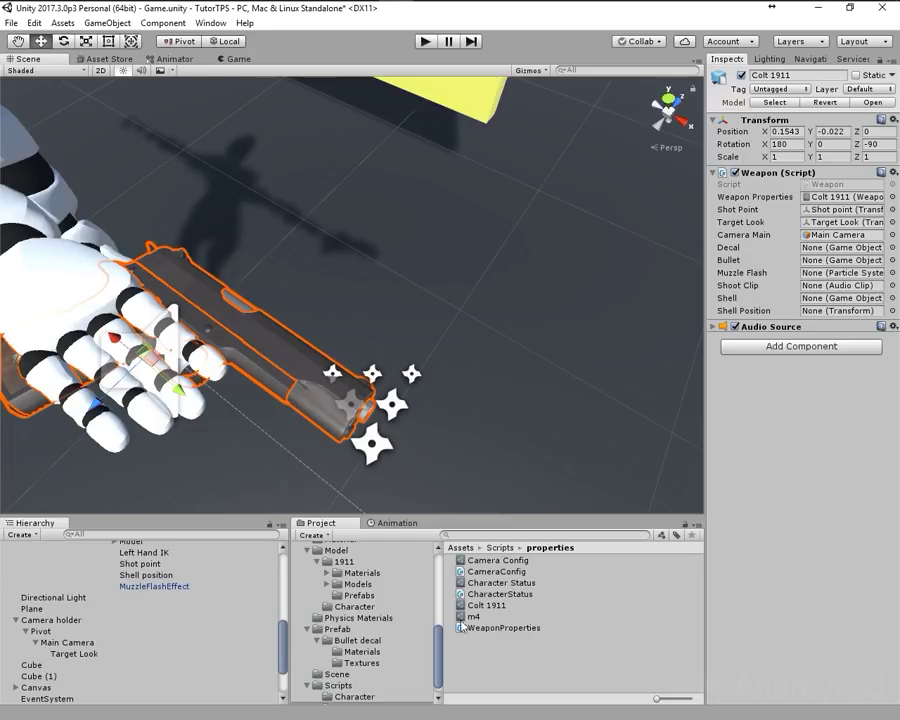
- Assign the Bullet prefab, MuzzleFlashEffect and the Colt 1911 shooting sound clip
click(335, 629)
drag(478, 571, 840, 260)
drag(155, 586, 835, 280)
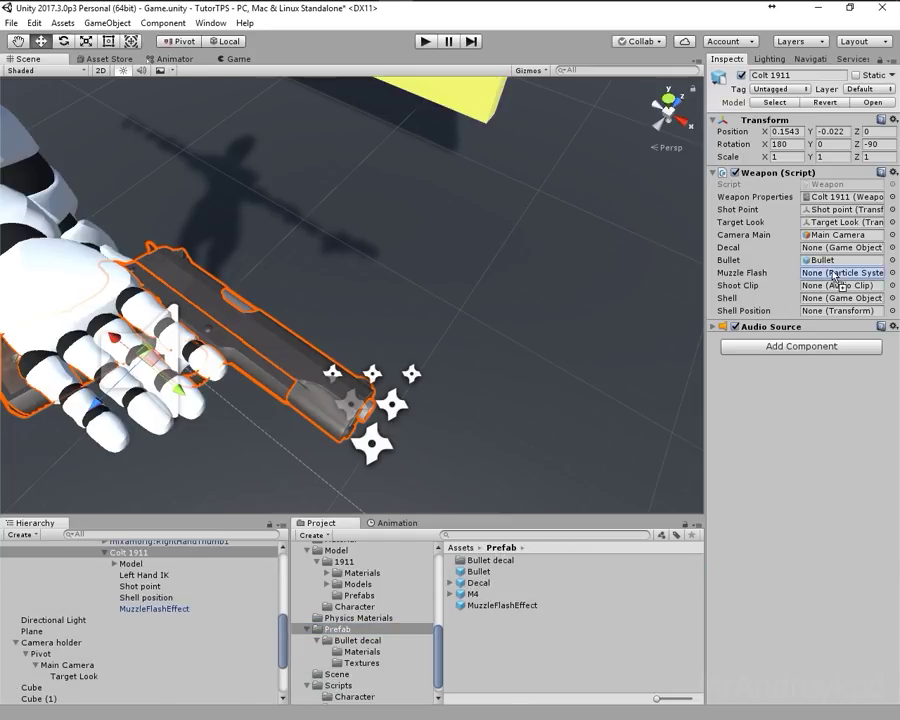
scroll(368, 609, up, 5)
scroll(368, 609, up, 5)
click(307, 625)
click(336, 636)
drag(487, 560, 842, 285)
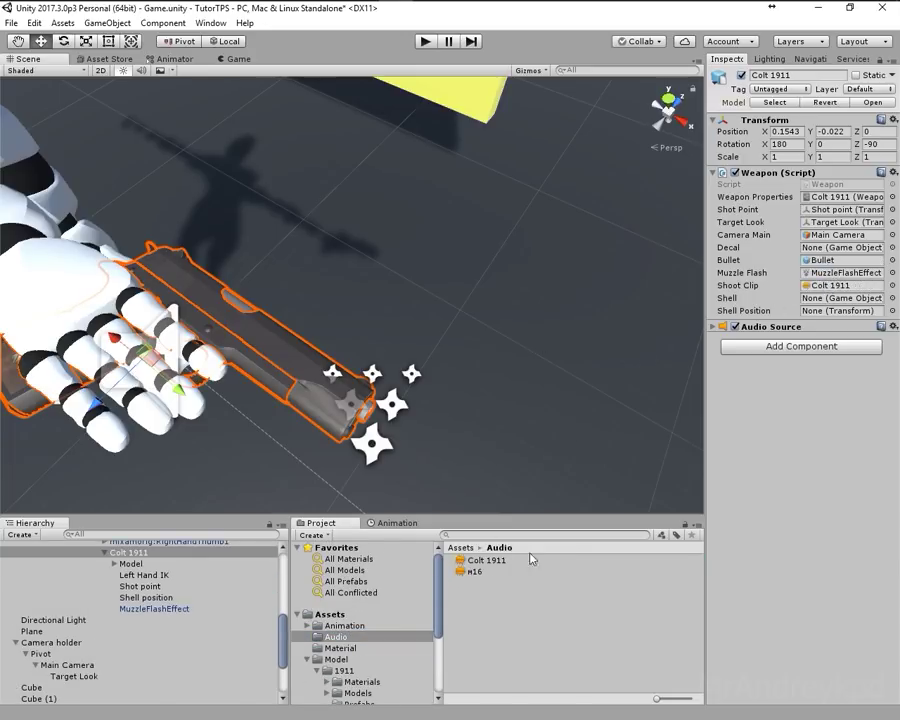
- Move ShellLow into the Prefab folder and assign it with Shell position as the shell spawn point
scroll(360, 620, down, 3)
click(340, 614)
scroll(360, 630, up, 1)
click(372, 626)
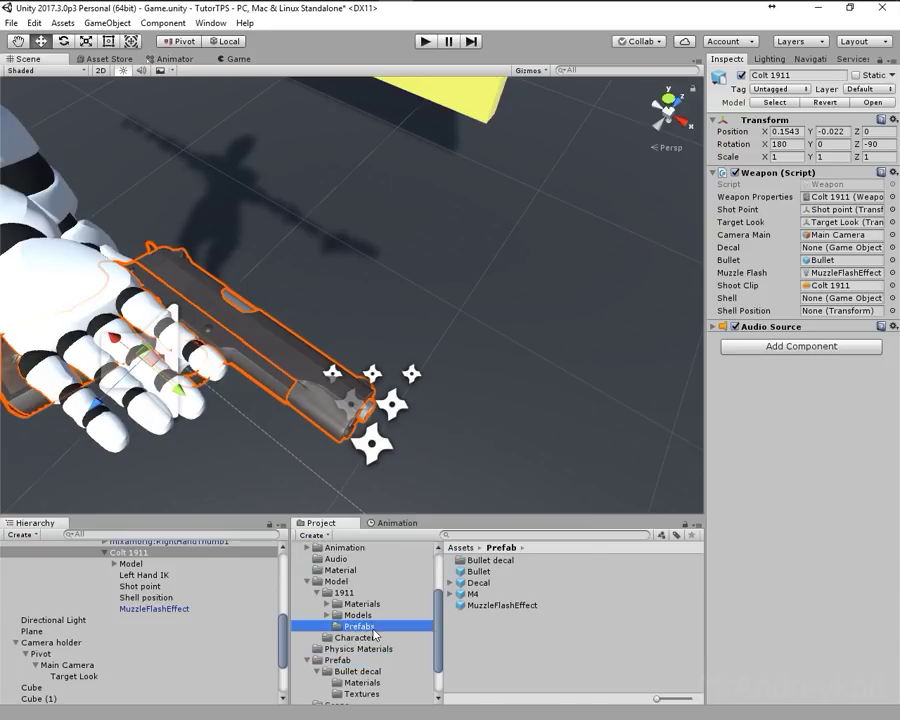
drag(490, 682, 335, 660)
drag(485, 616, 845, 298)
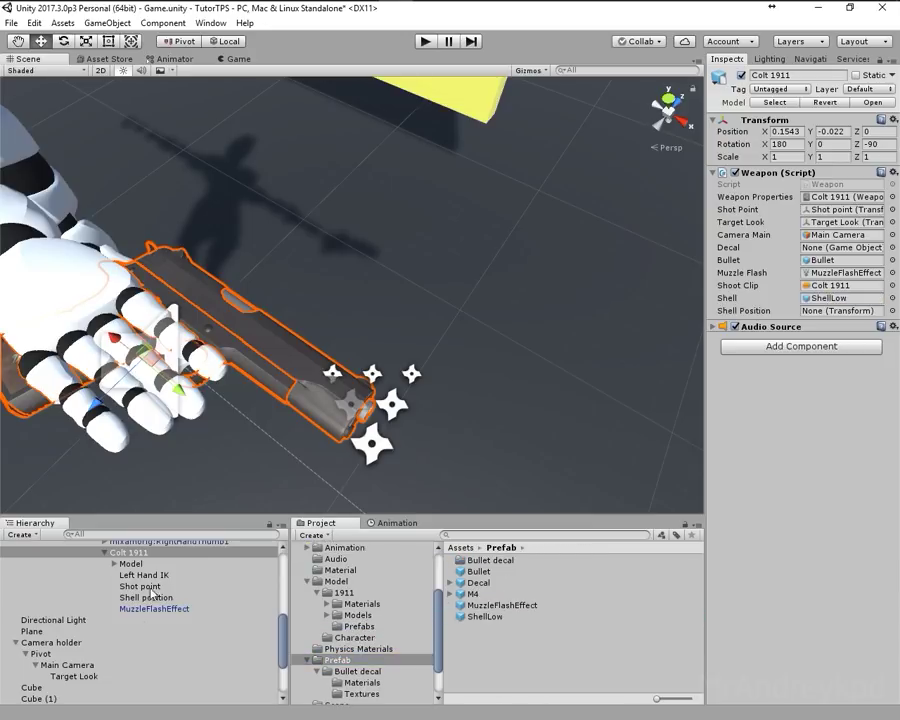
drag(145, 597, 845, 310)
click(426, 42)
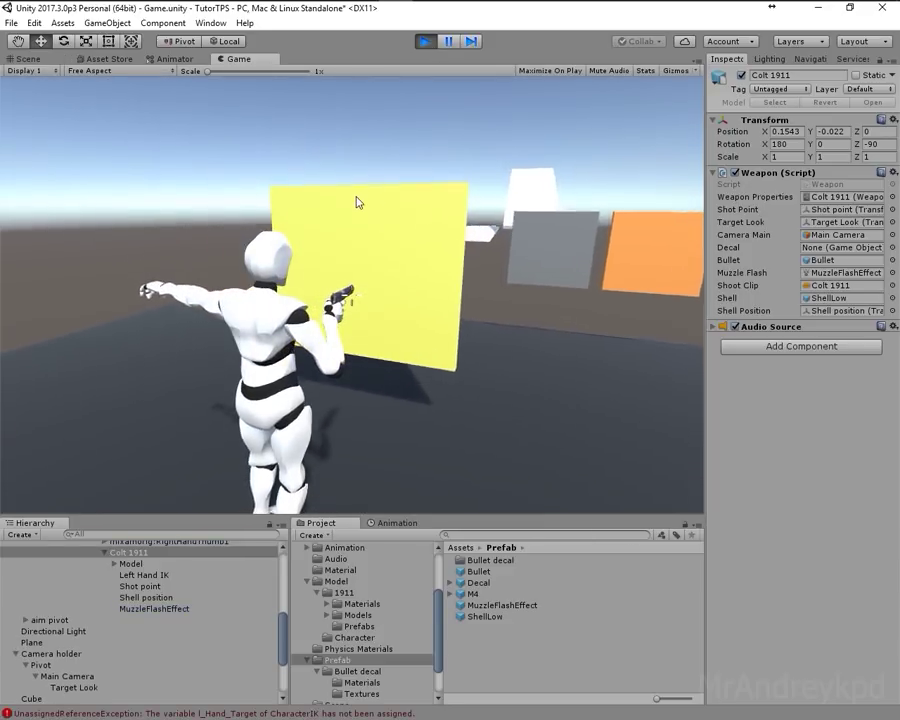
key(ctrl+shift+c)
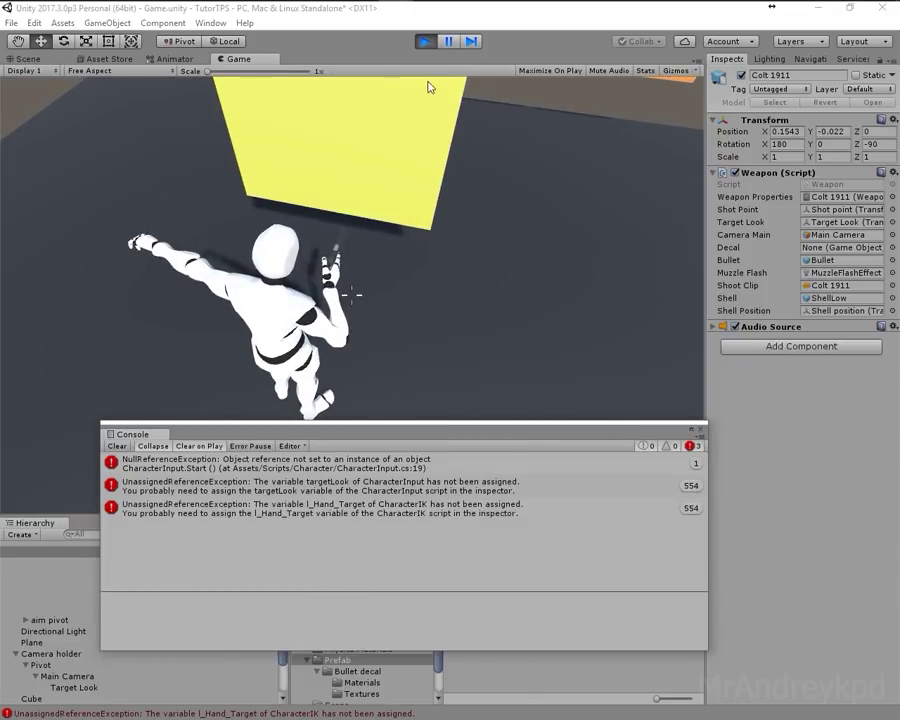
click(426, 42)
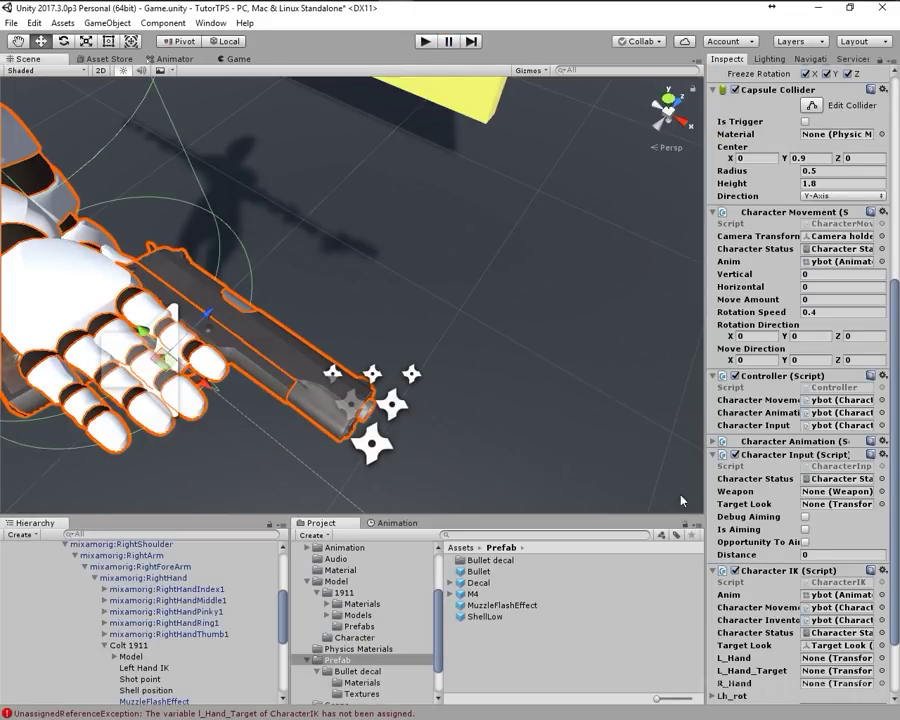
- Assign Colt 1911 to Character Input's Weapon and Left Hand IK to L_Hand_Target, then Play
mouse_move(762, 554)
mouse_down()
mouse_move(835, 503)
mouse_move(828, 498)
mouse_up()
scroll(830, 651, down, 3)
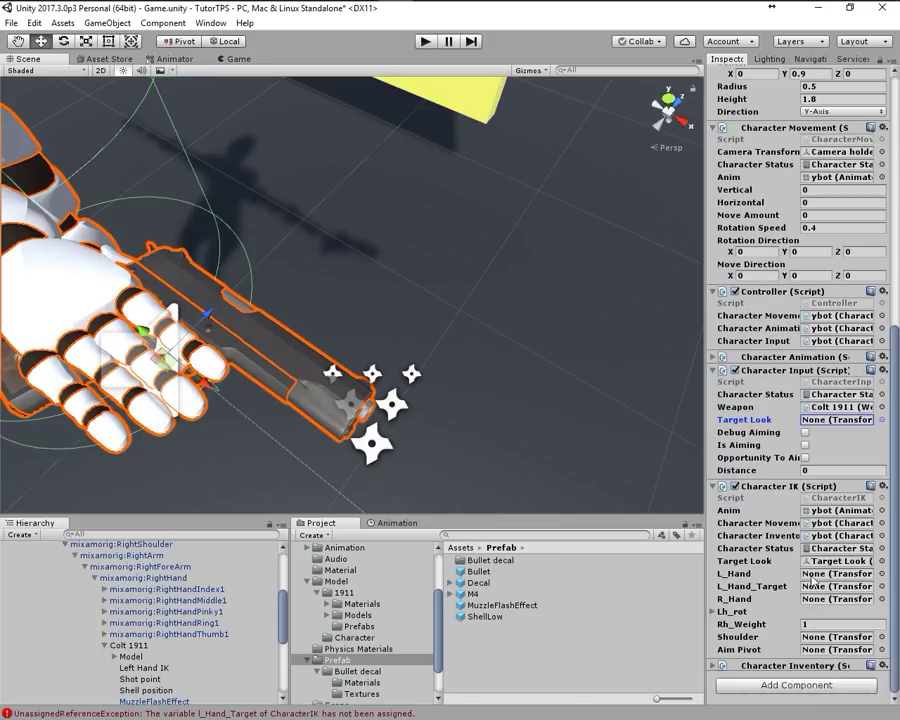
scroll(162, 648, down, 2)
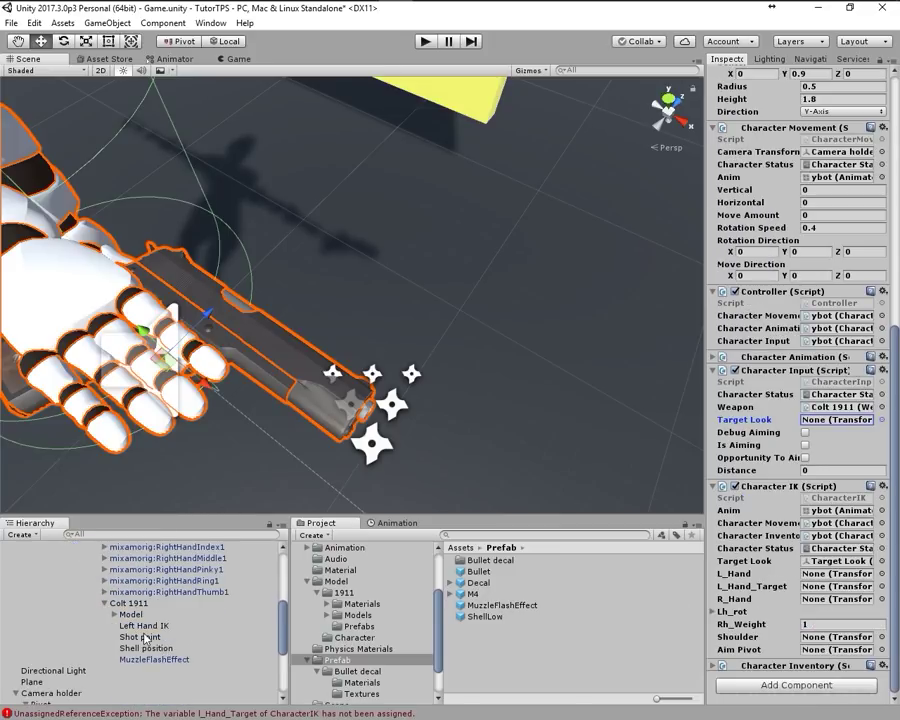
drag(143, 626, 823, 590)
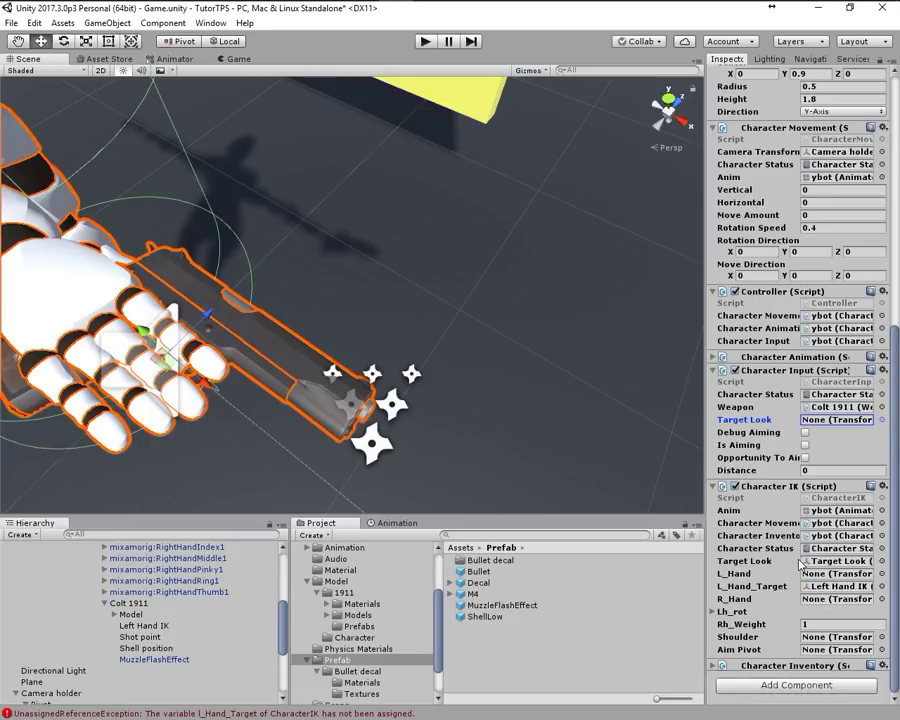
click(420, 41)
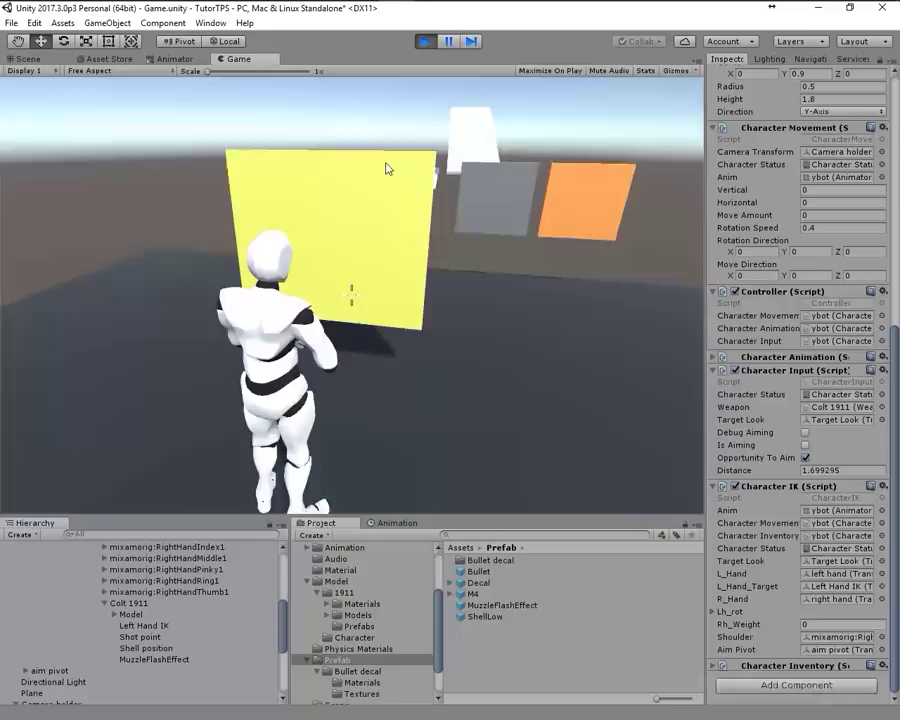
right_drag(386, 168, 417, 155)
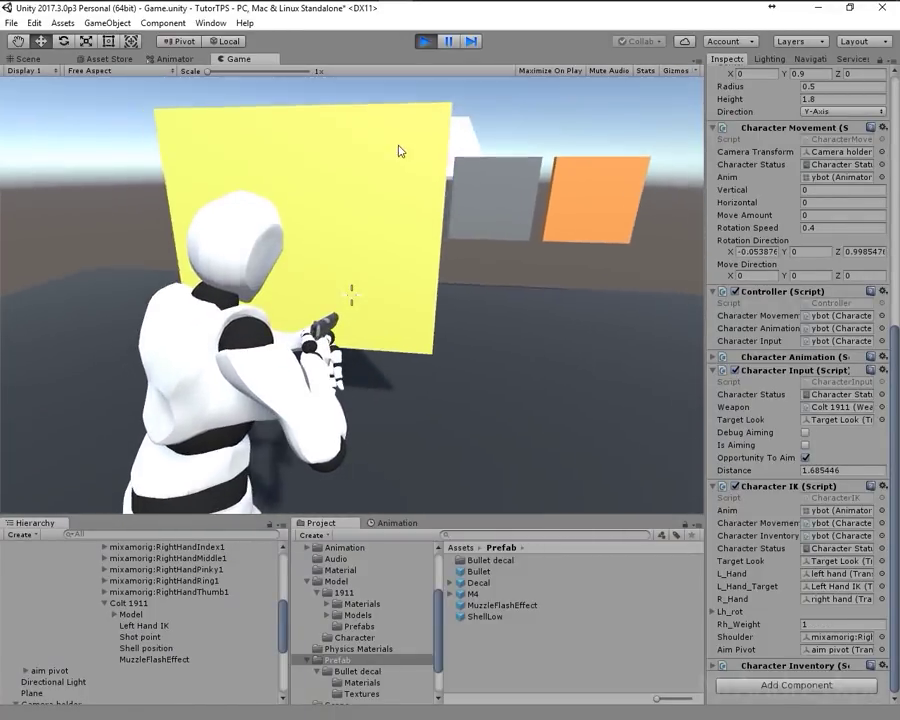
right_drag(390, 150, 390, 148)
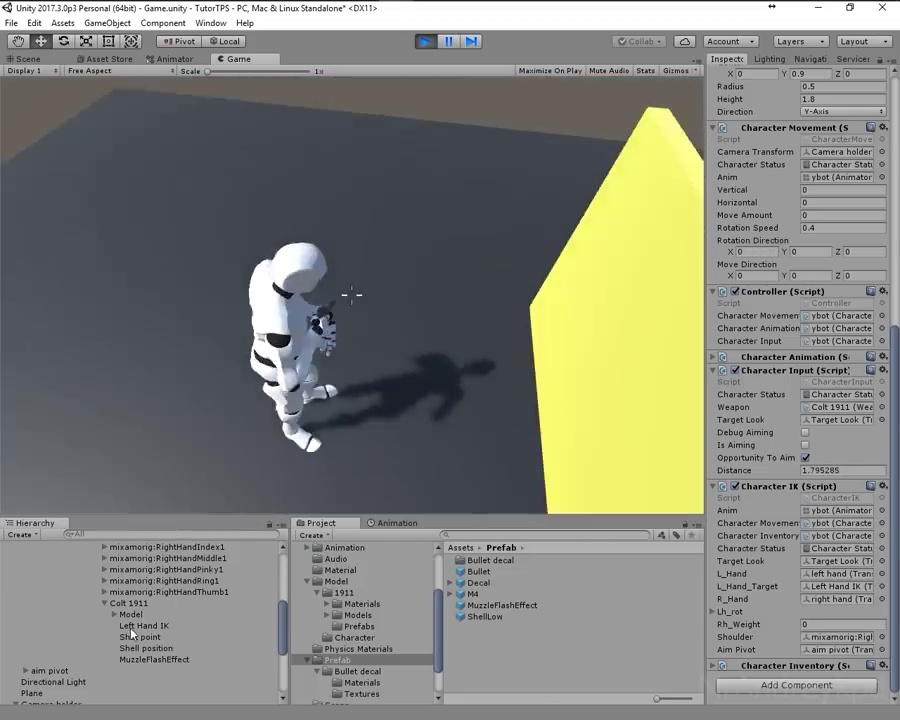
scroll(78, 596, up, 10)
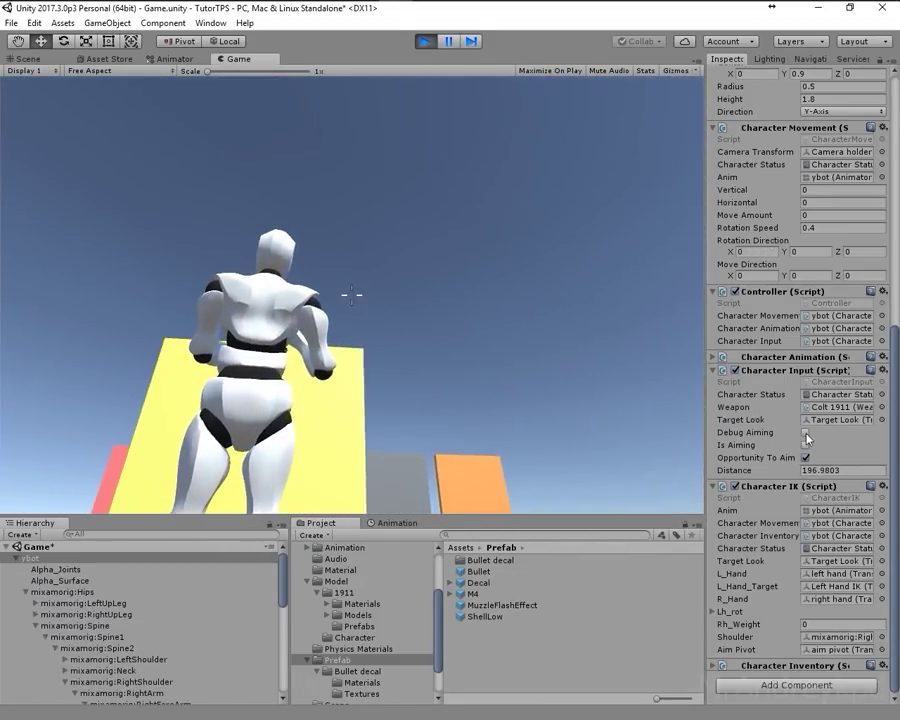
click(806, 433)
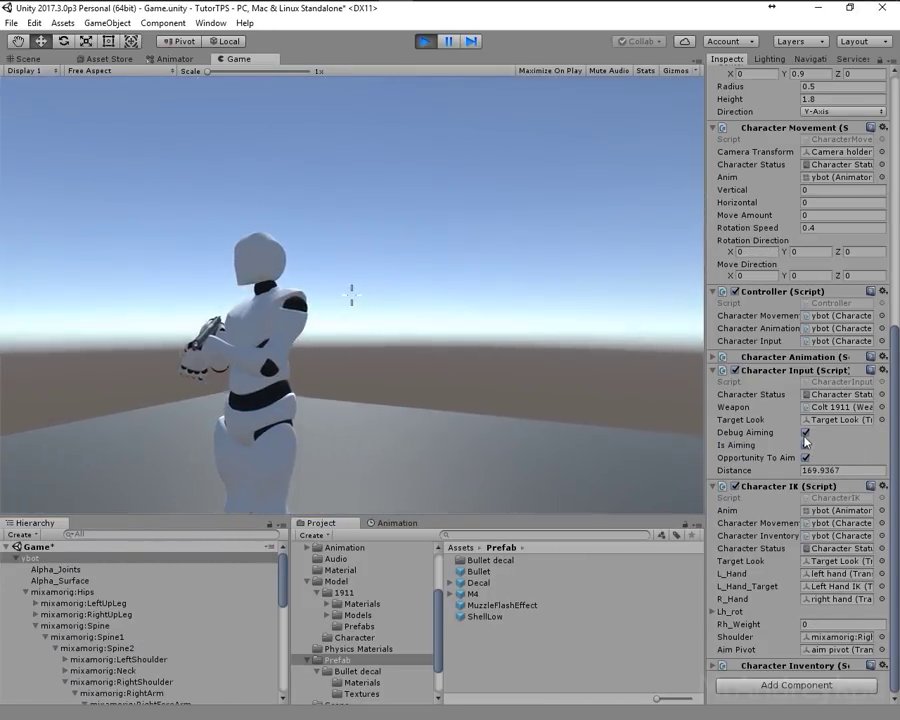
click(805, 433)
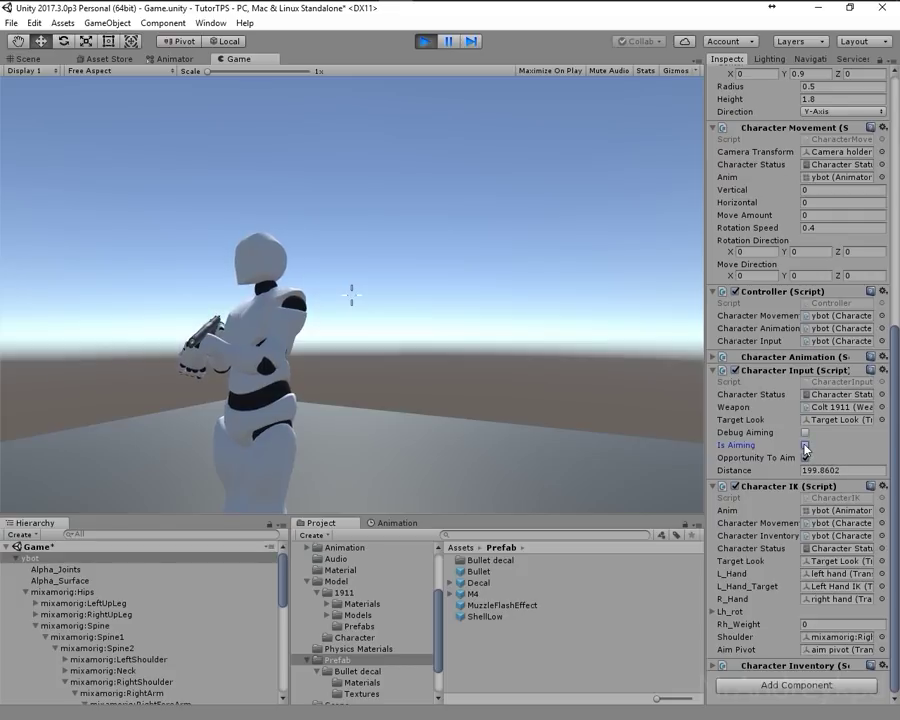
click(625, 434)
key(d)
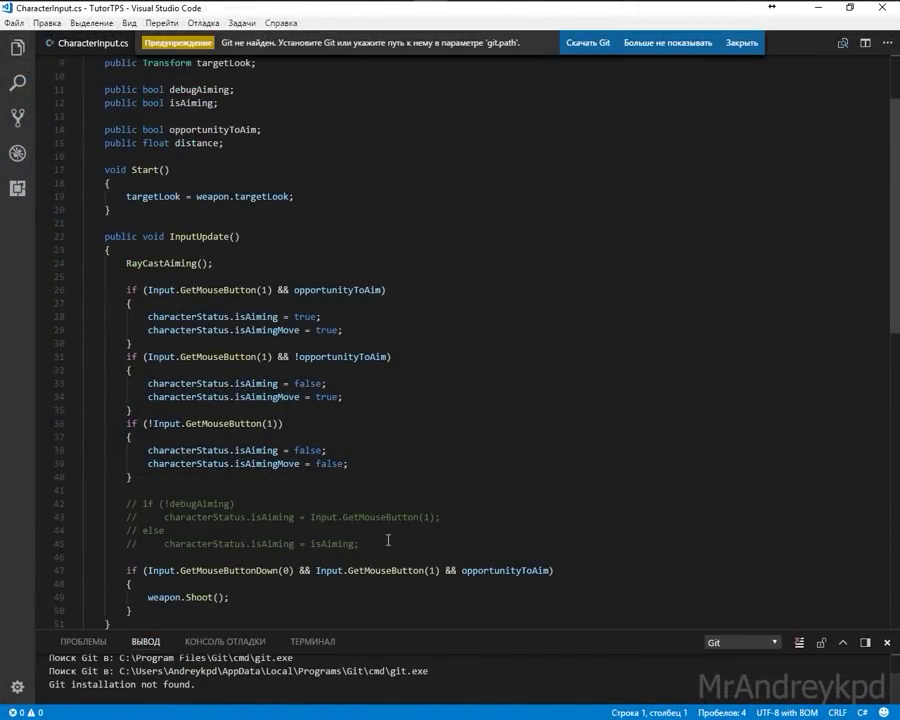
- Uncomment the debugAiming block on lines 42–45, save CharacterInput.cs, and stop Play in Unity
drag(388, 542, 44, 505)
key(ctrl+slash)
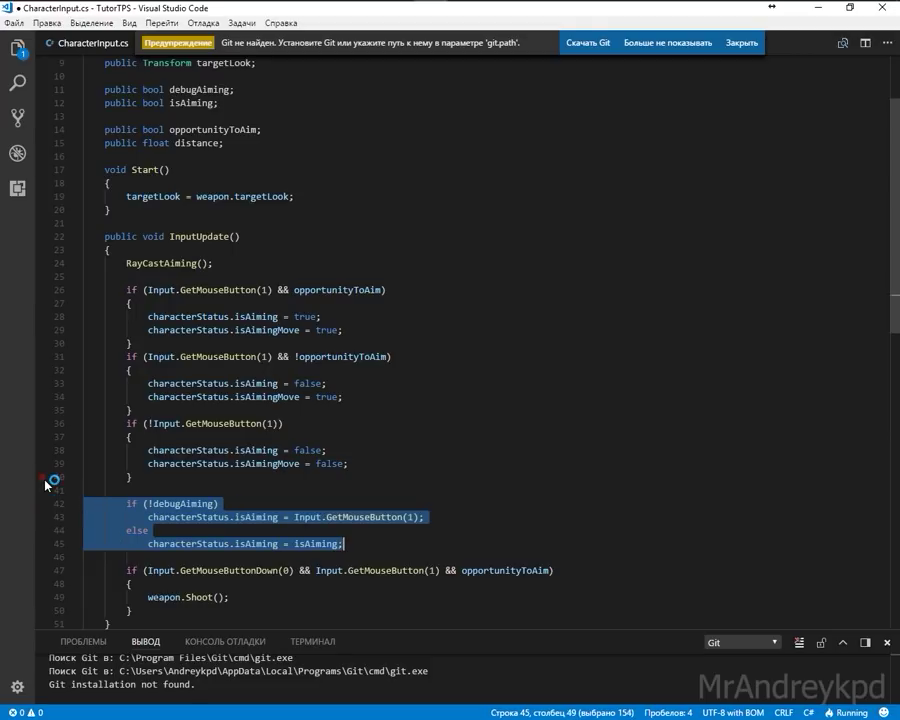
key(ctrl+s)
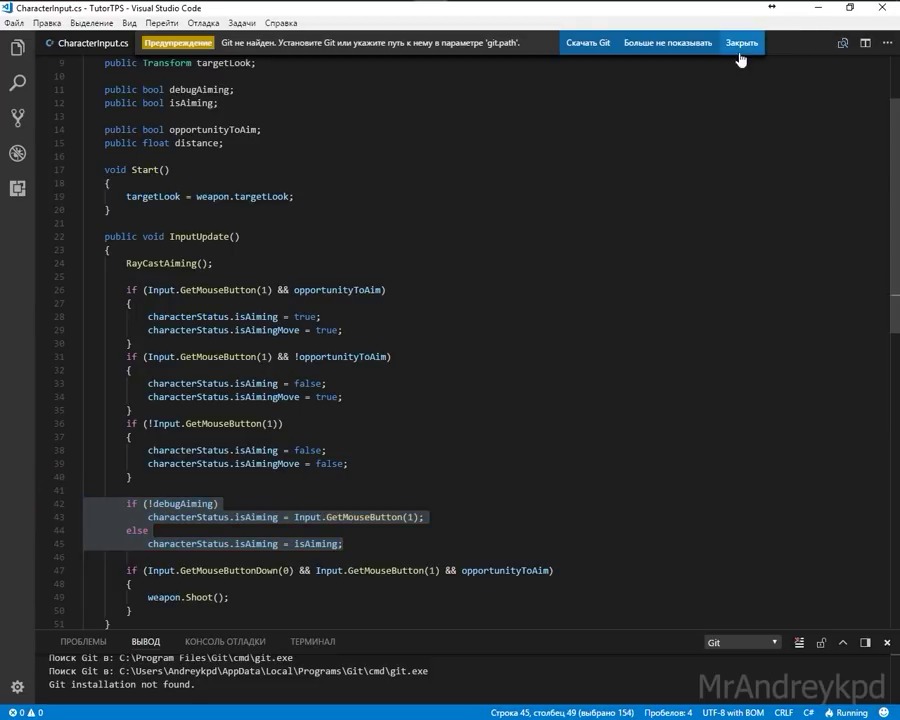
click(771, 8)
click(427, 42)
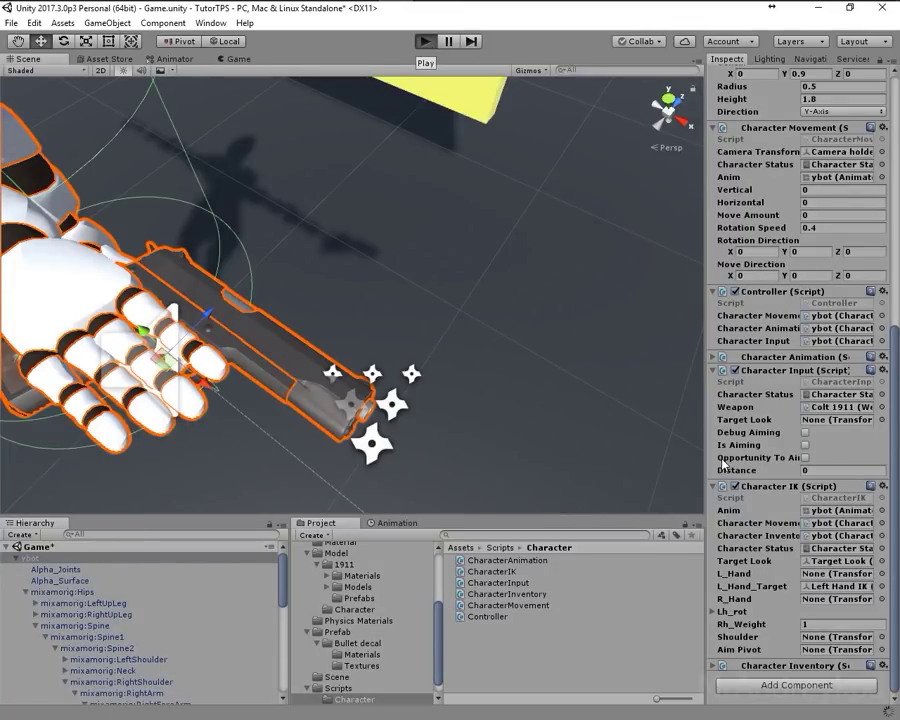
- Play with Debug Aiming and Is Aiming ticked on Character Input, and float the Animator beside the game
key(ctrl+p)
click(805, 432)
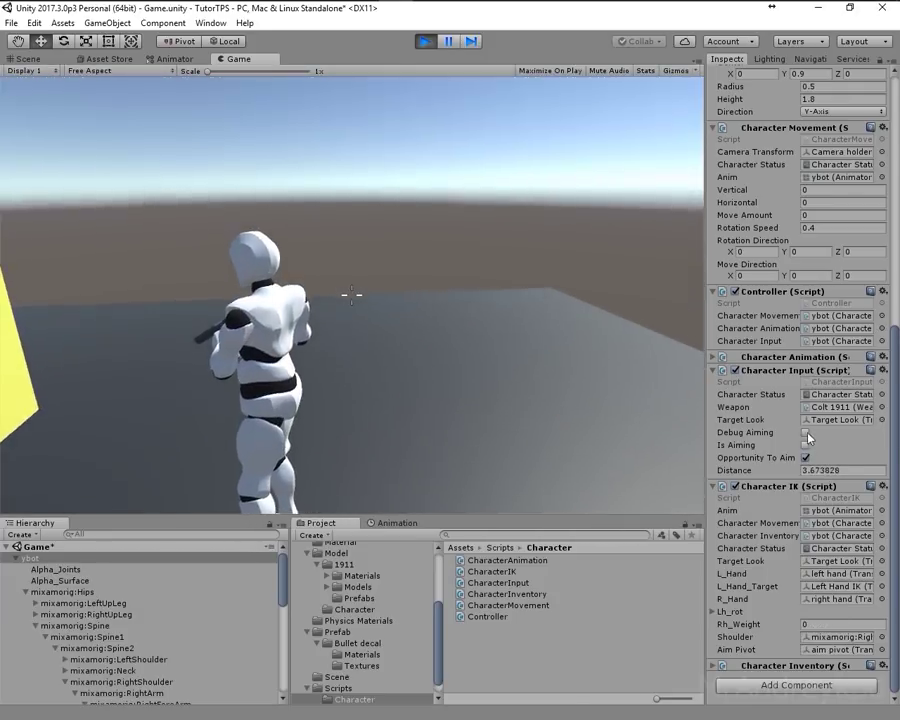
click(805, 445)
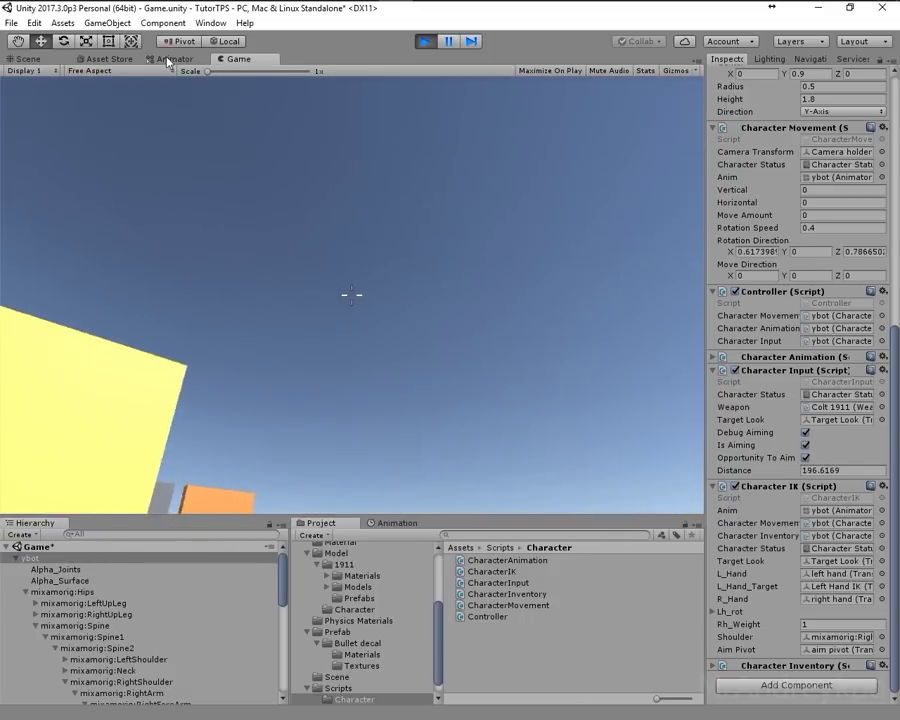
drag(175, 58, 588, 330)
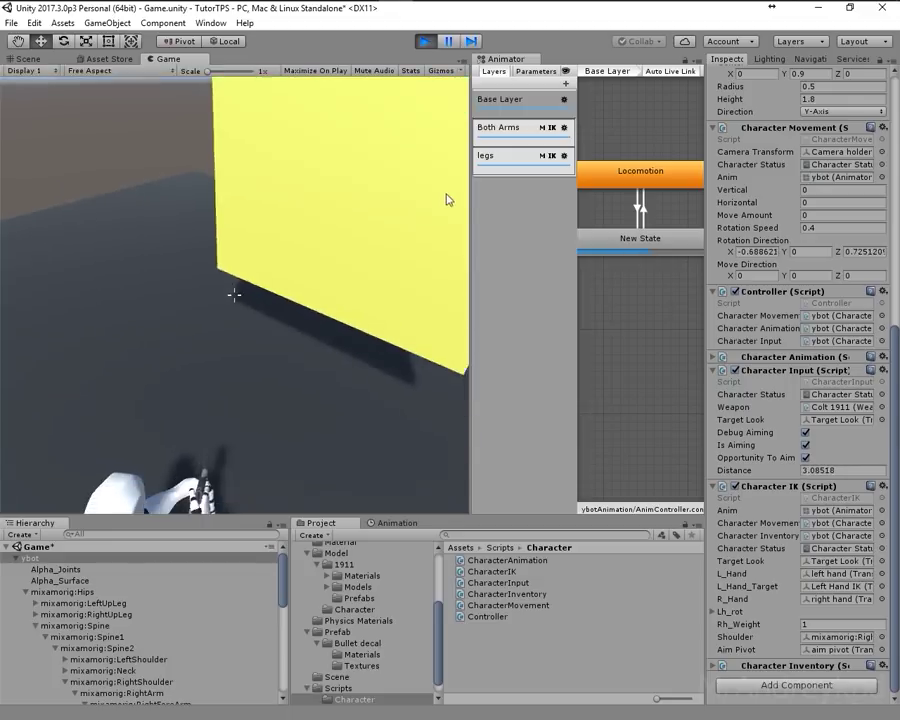
- Dock the Animator, review the legs and Both Arms layers and the New State→Locomotion Aiming transition, then stop
drag(470, 200, 350, 200)
click(446, 153)
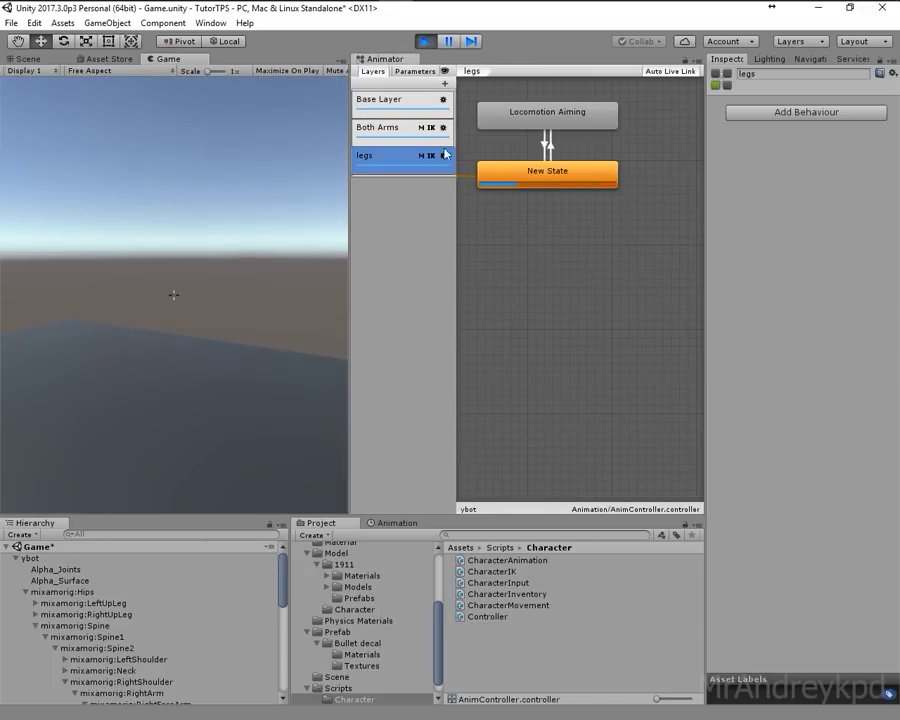
click(407, 133)
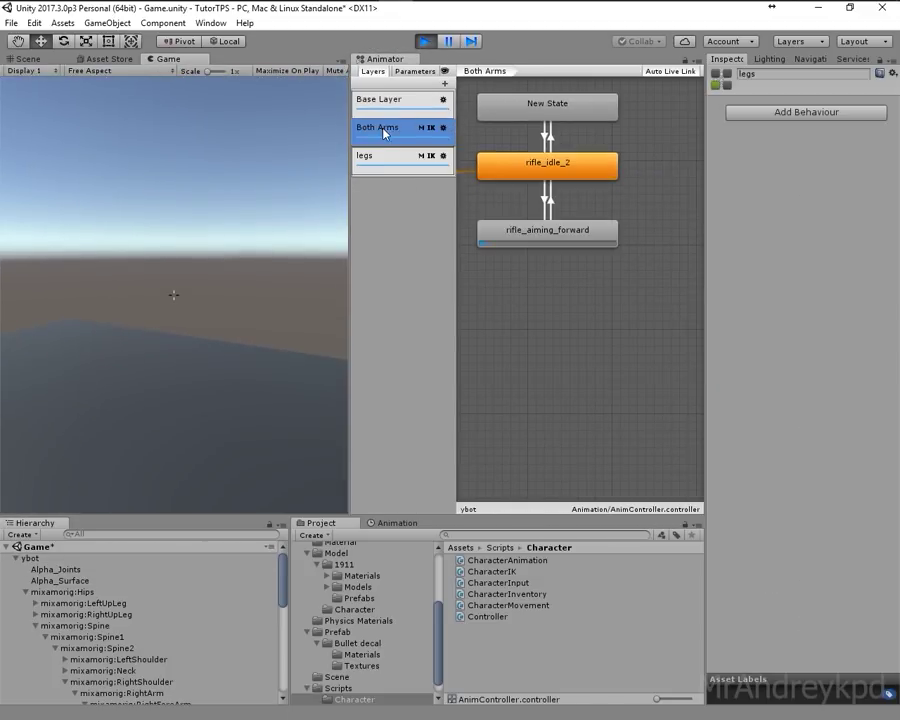
click(127, 275)
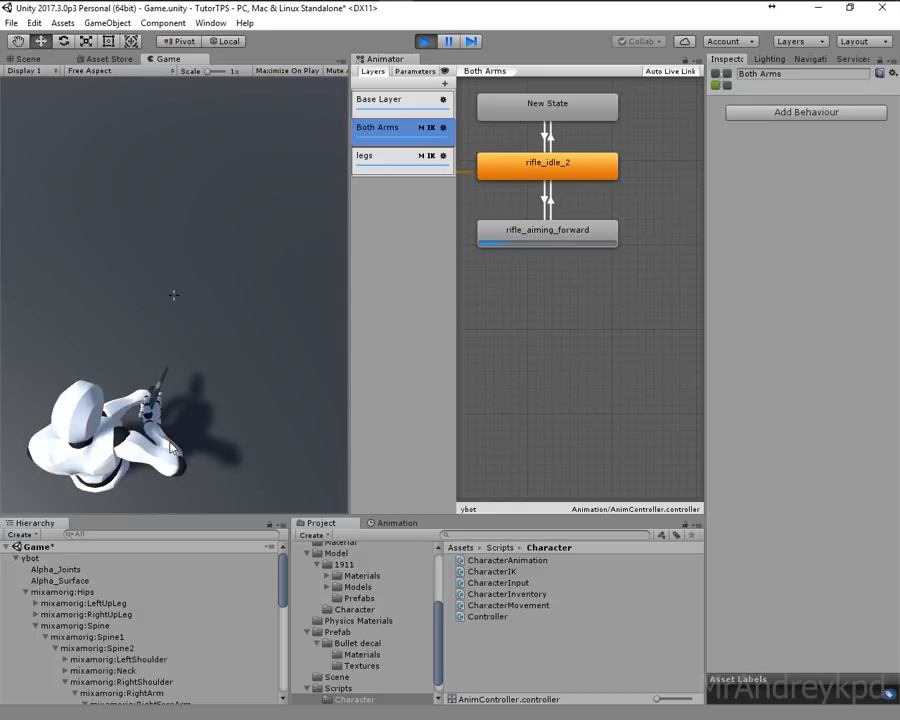
click(368, 158)
click(547, 155)
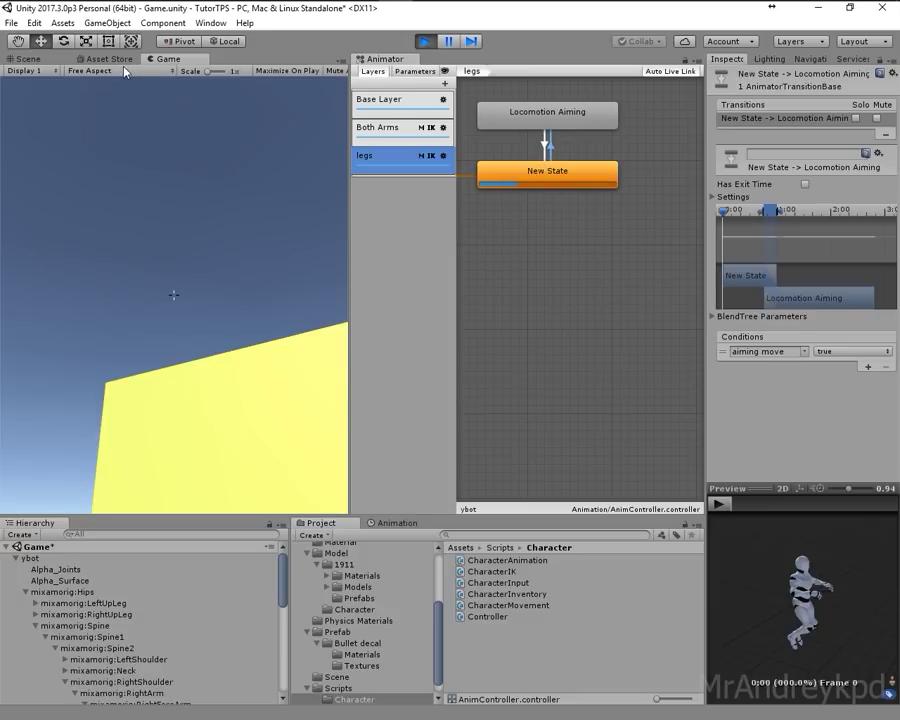
click(427, 41)
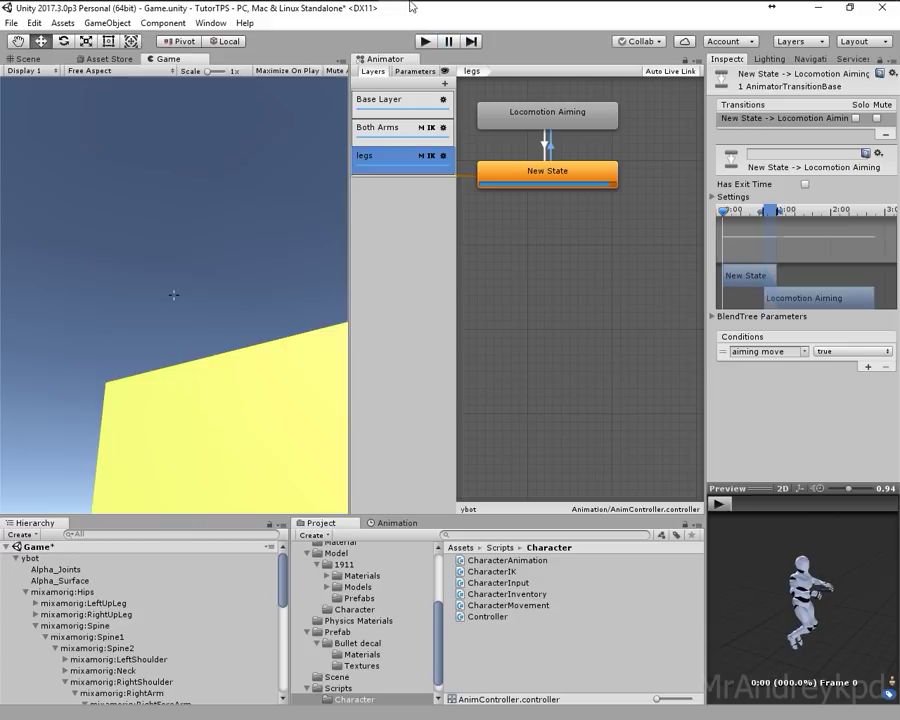
- In CharacterInput.cs, wrap the if (!debugAiming) body in braces
click(428, 12)
scroll(345, 369, down, 6)
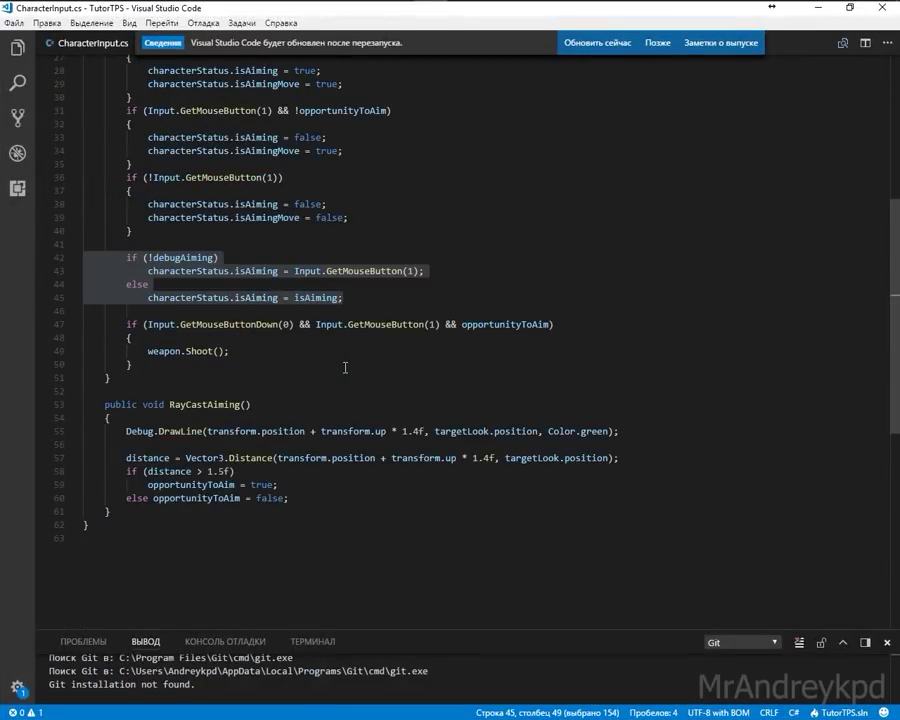
scroll(345, 369, up, 3)
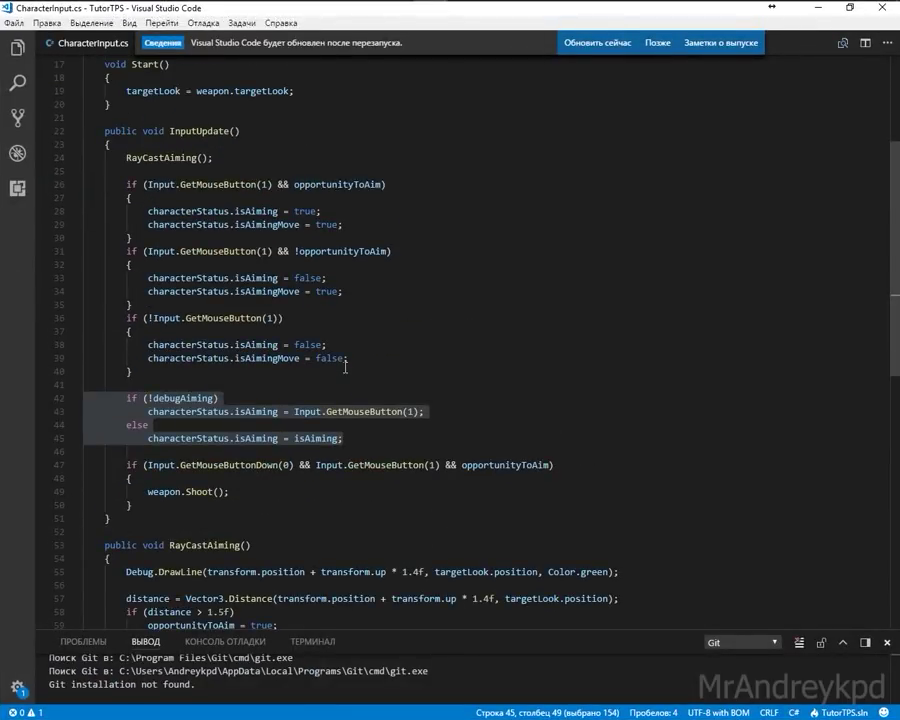
click(258, 439)
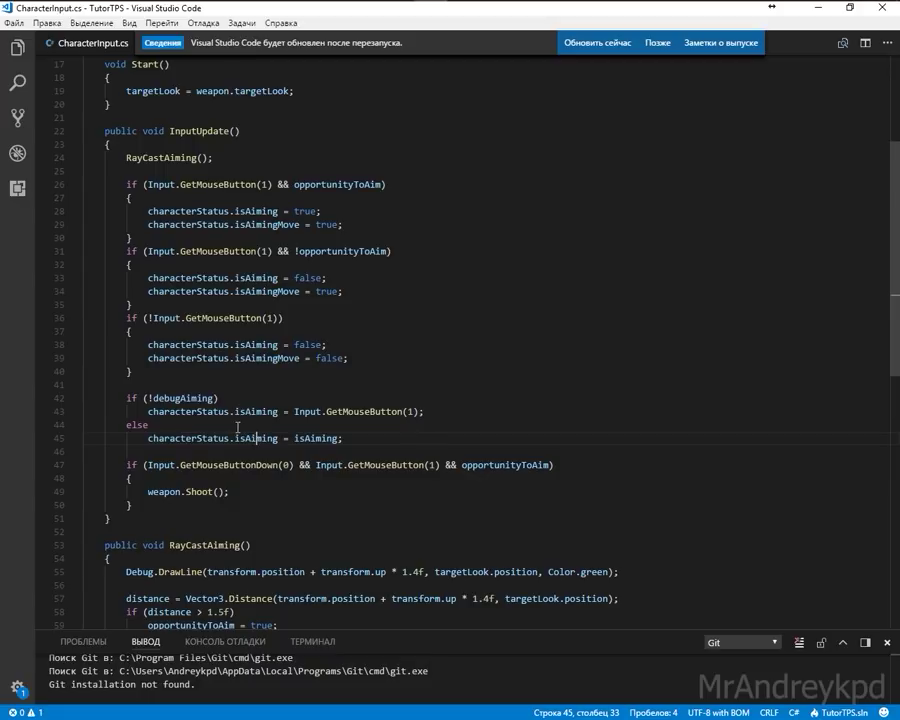
double_click(254, 411)
key(Return)
key(Return)
key(ctrl+z)
key(Return)
text({)
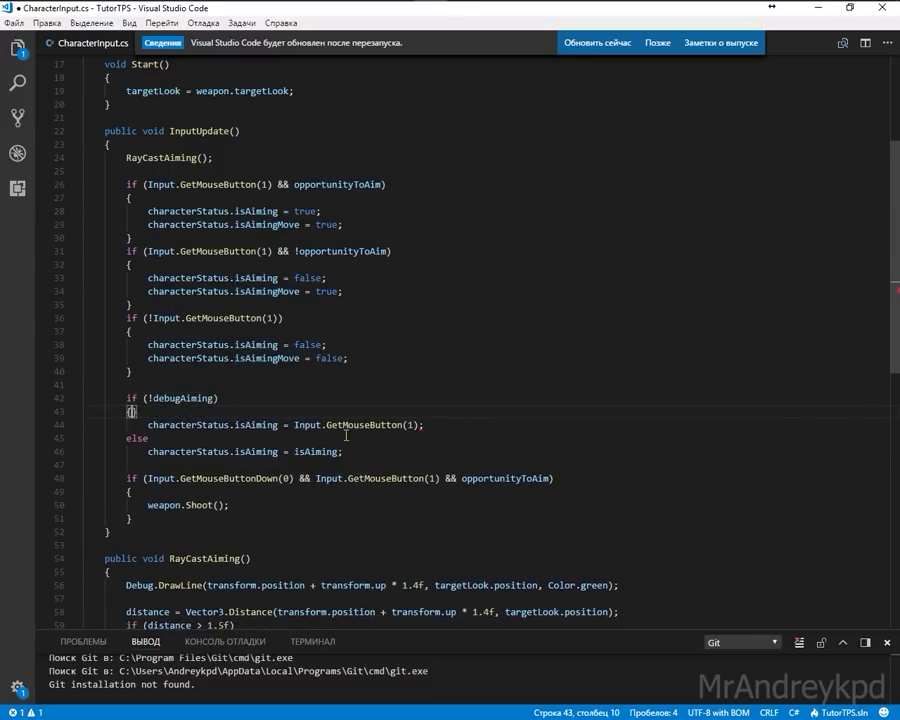
key(Down)
key(End)
key(Return)
text(})
- Brace the else branch and delete the mouse-button read from the aiming assignment
key(Down)
key(End)
key(Return)
key(Return)
key(ctrl+z)
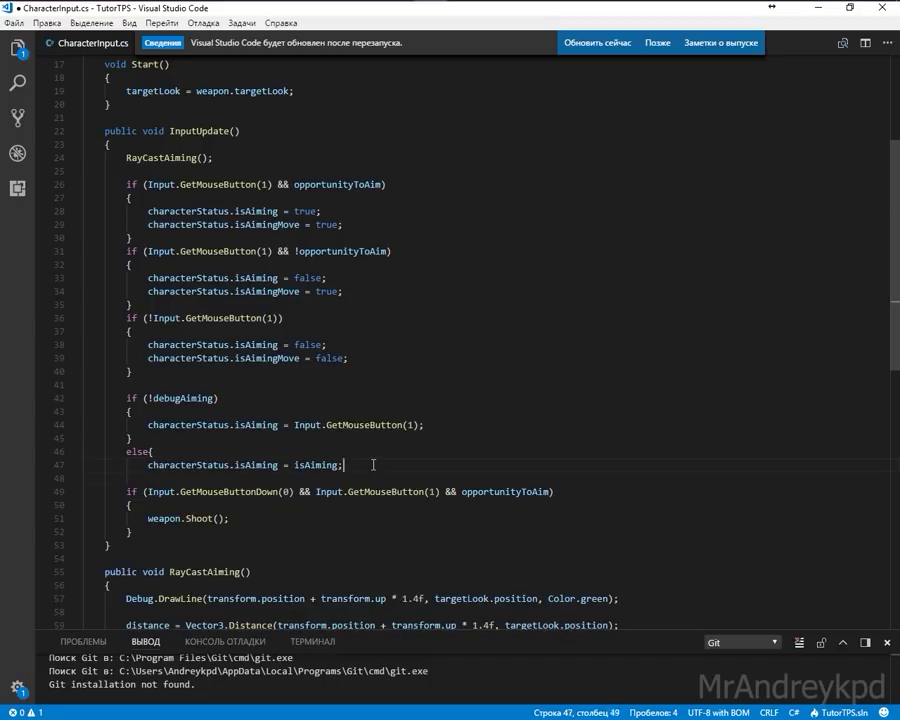
key(ctrl+z)
key(ctrl+z)
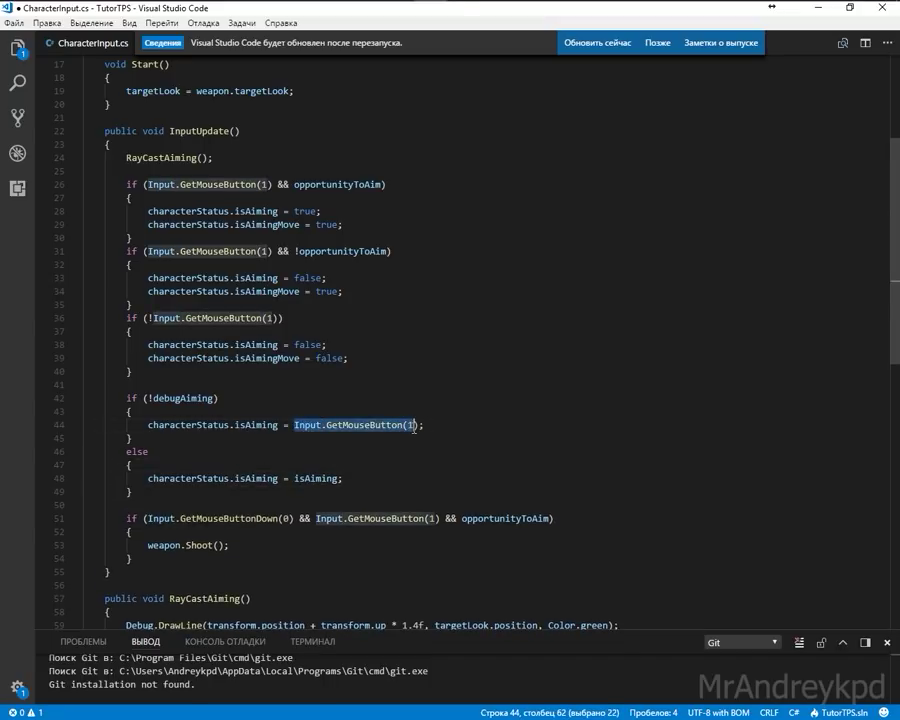
key(BackSpace)
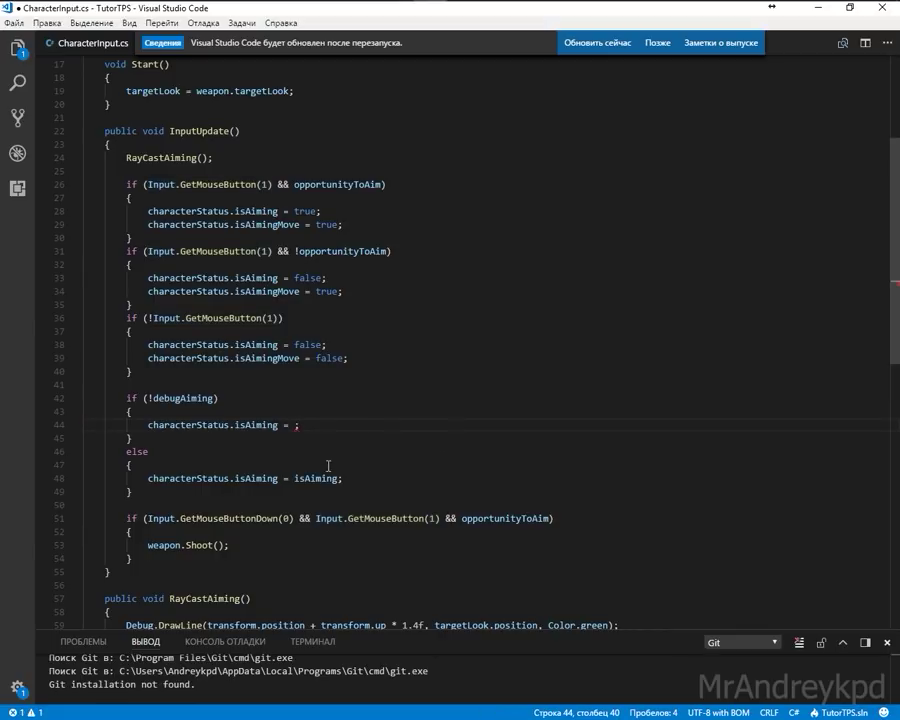
- Assign isAiming from the isAiming field and add a characterStatus.isAimingMove assignment below it
scroll(334, 454, up, 5)
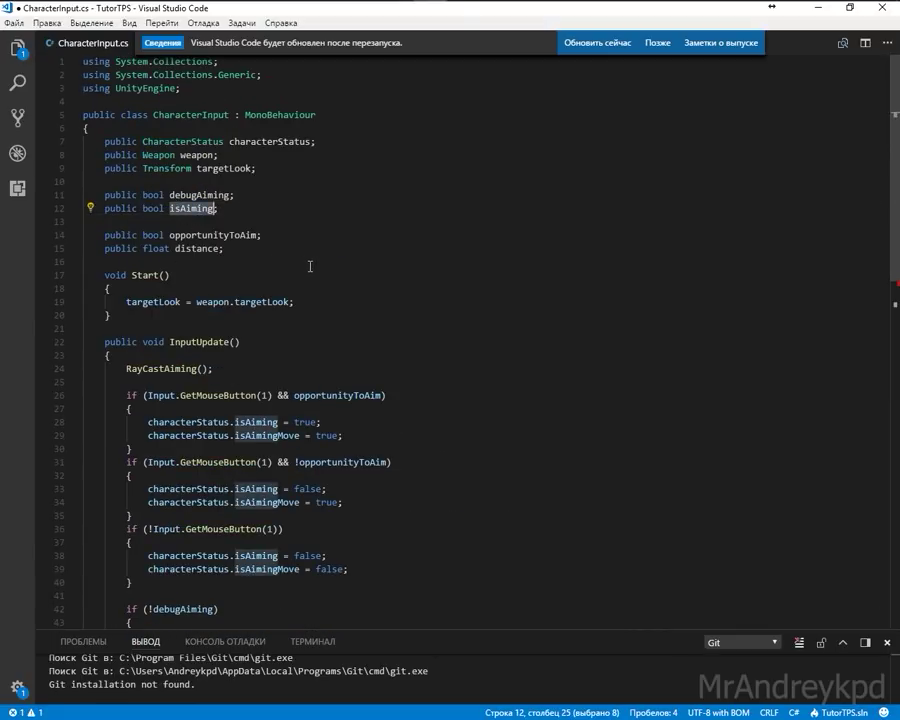
key(ctrl+v)
key(End)
key(shift+Home)
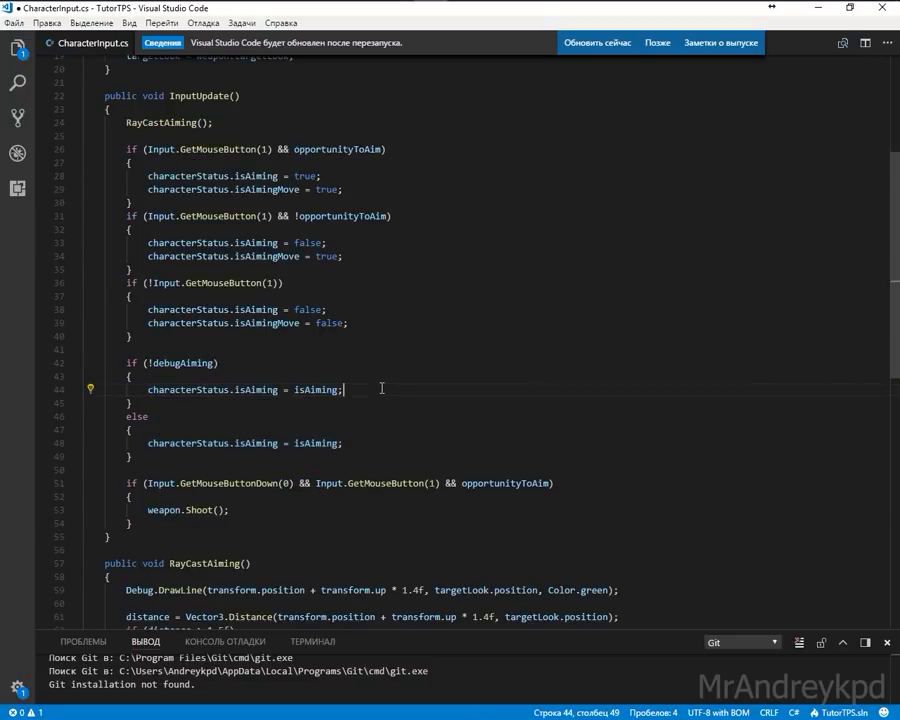
key(Return)
double_click(159, 393)
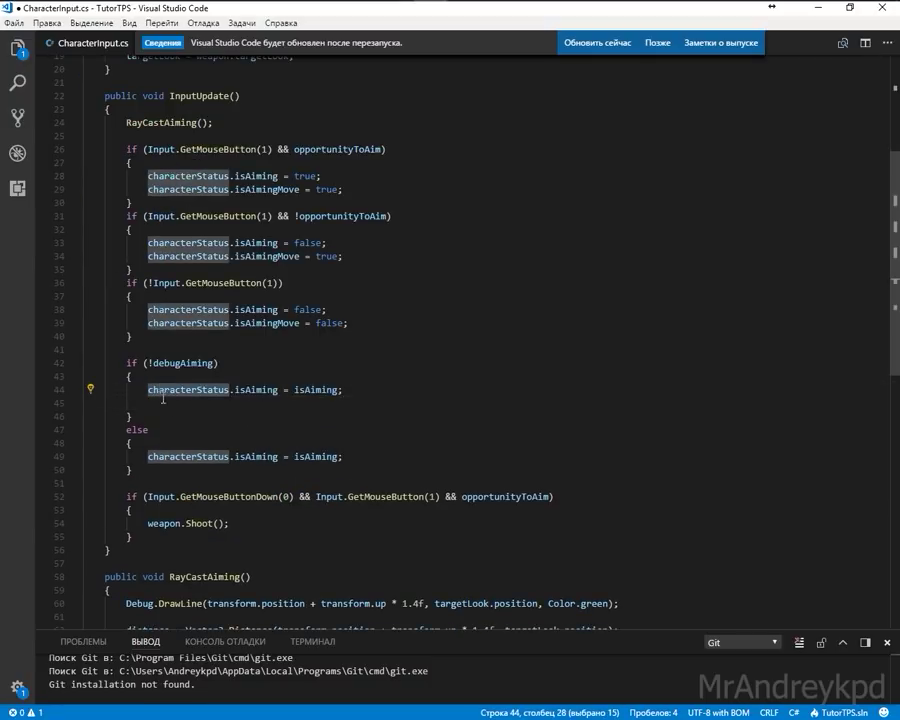
key(ctrl+c)
key(Down)
key(ctrl+v)
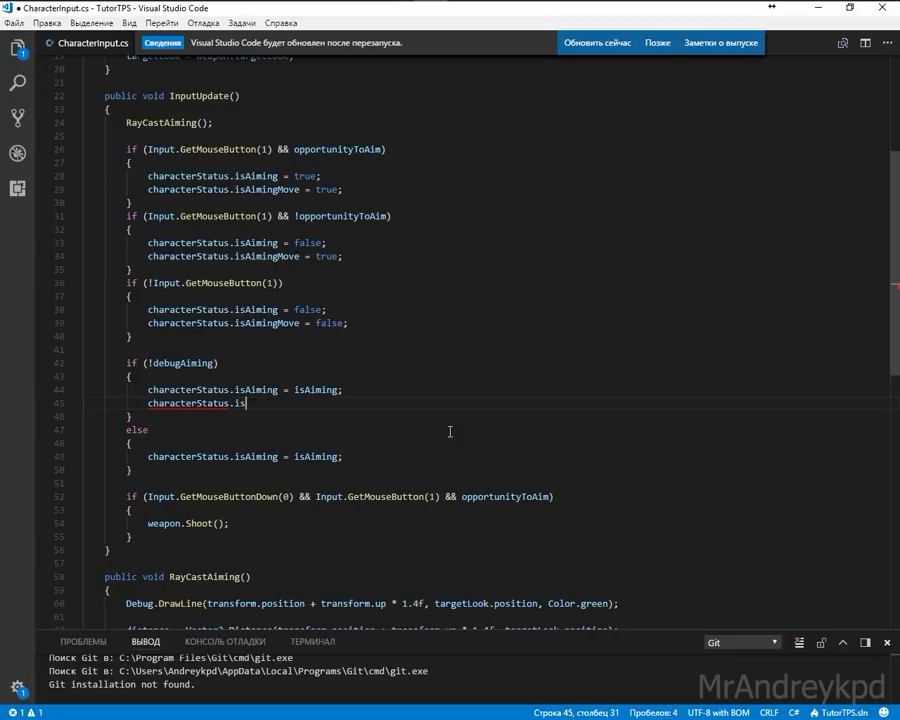
click(449, 431)
text(AimingMove= isAiming;)
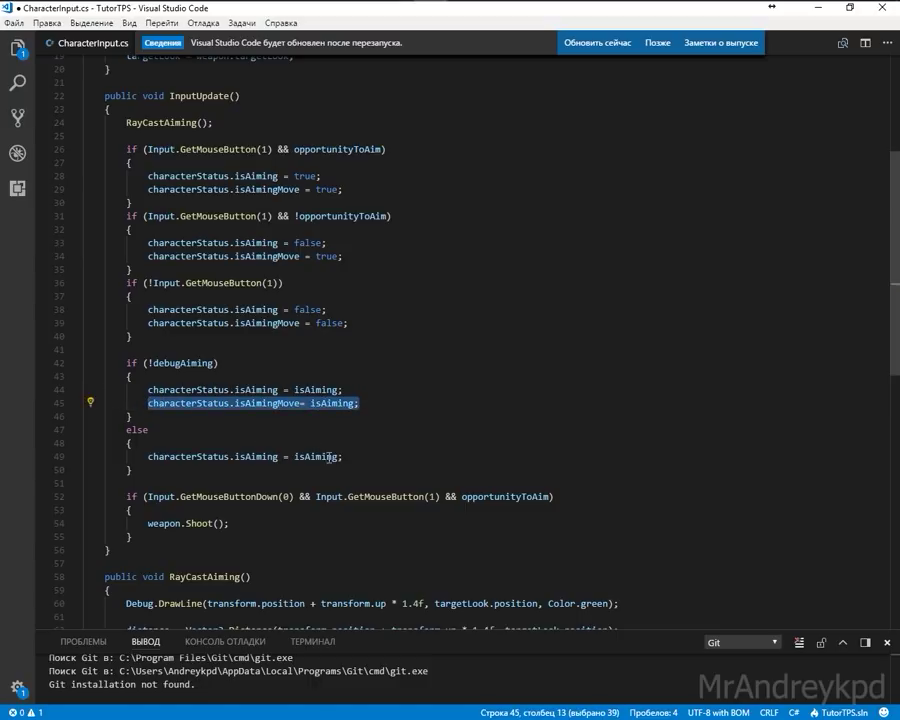
- Delete the else block, then return to Unity and enter Play mode
key(Return)
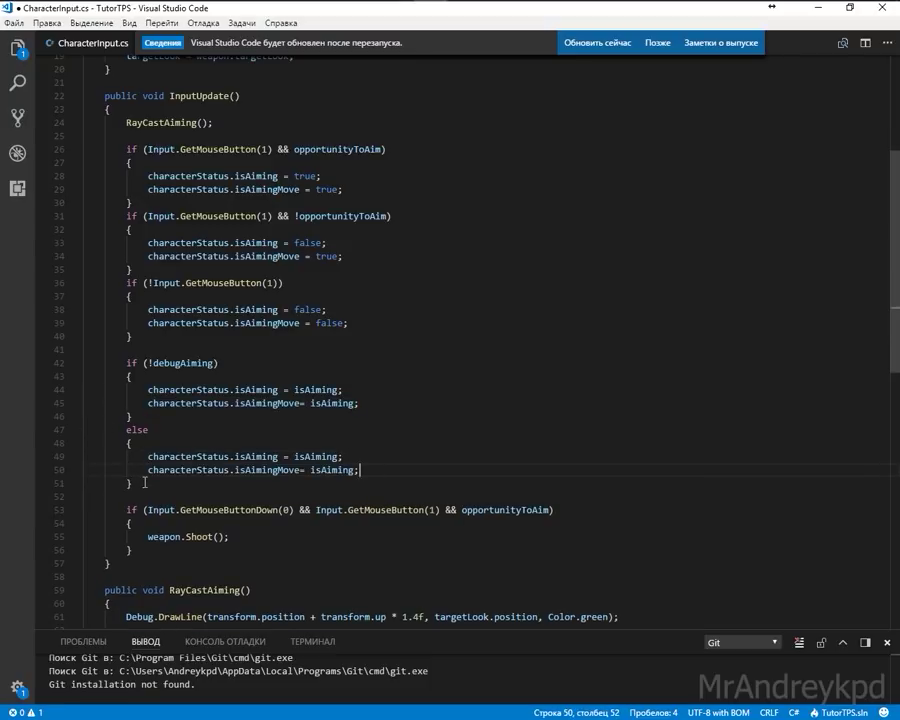
drag(148, 484, 91, 447)
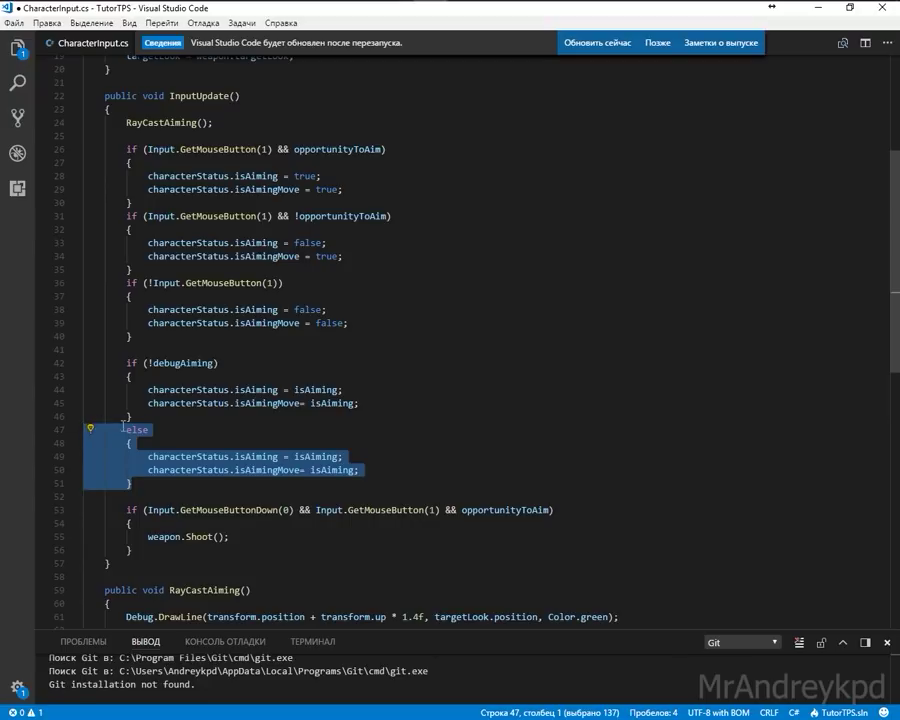
key(BackSpace)
key(BackSpace)
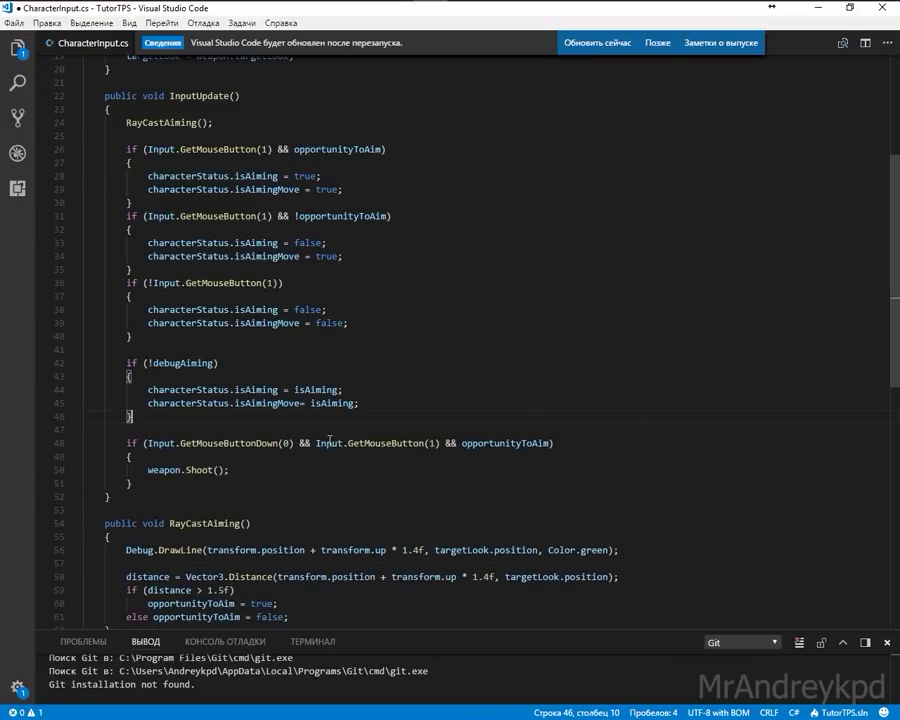
click(655, 45)
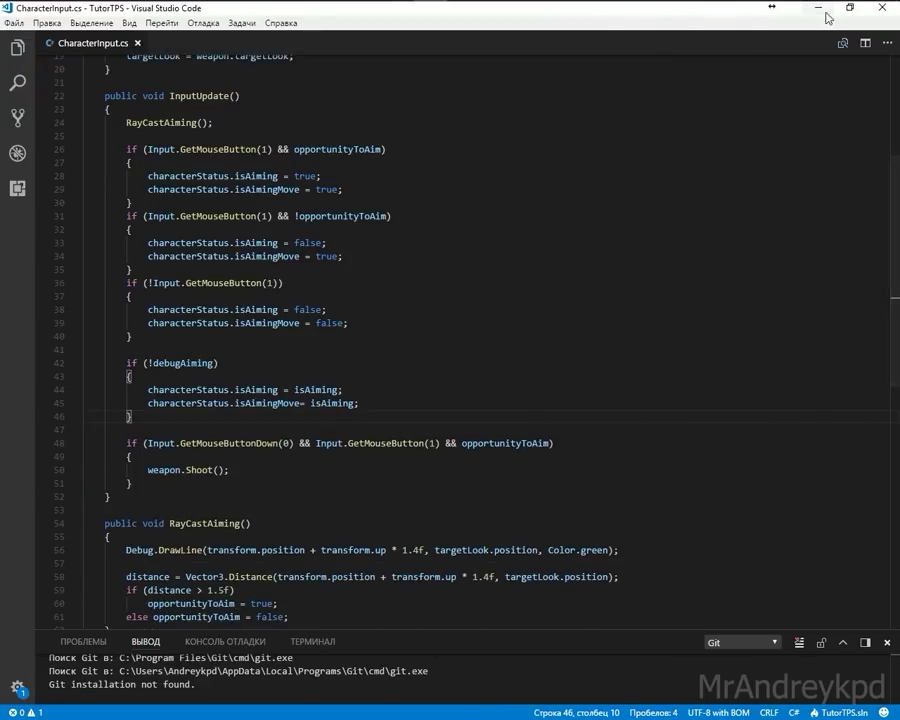
key(alt+Tab)
click(430, 42)
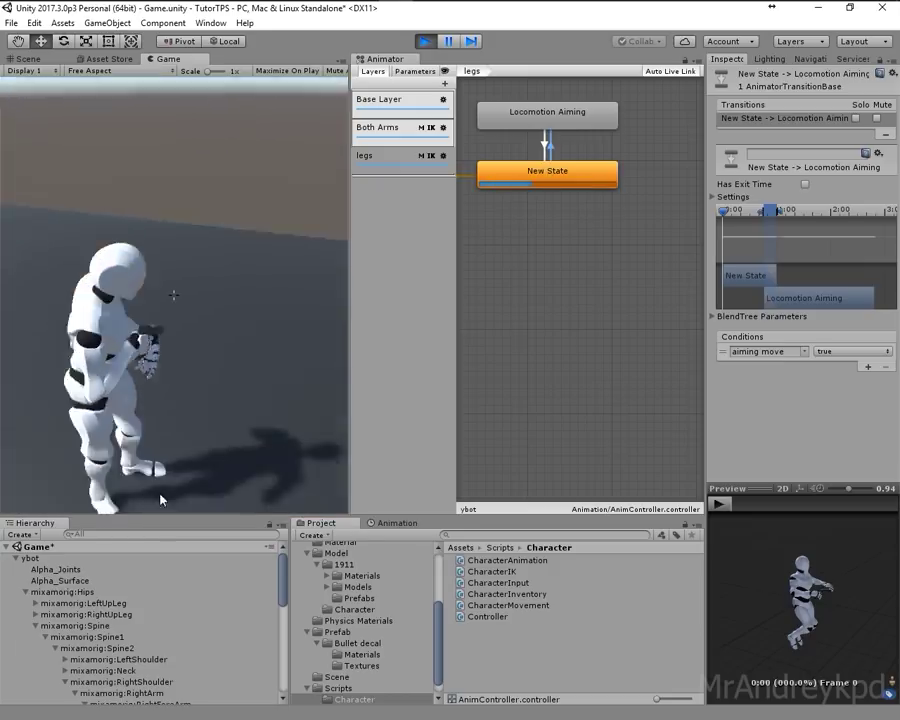
- Select ybot, tick Is Aiming and Debug Aiming on Character Input, and check the Scene and Animator views
click(117, 556)
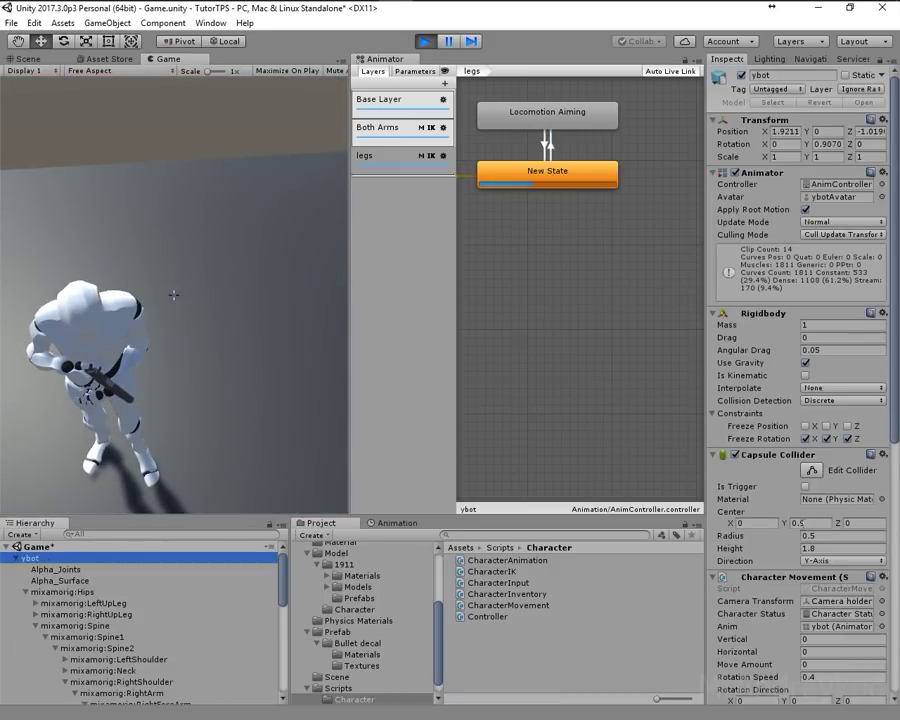
scroll(812, 530, down, 5)
scroll(812, 530, down, 3)
click(805, 558)
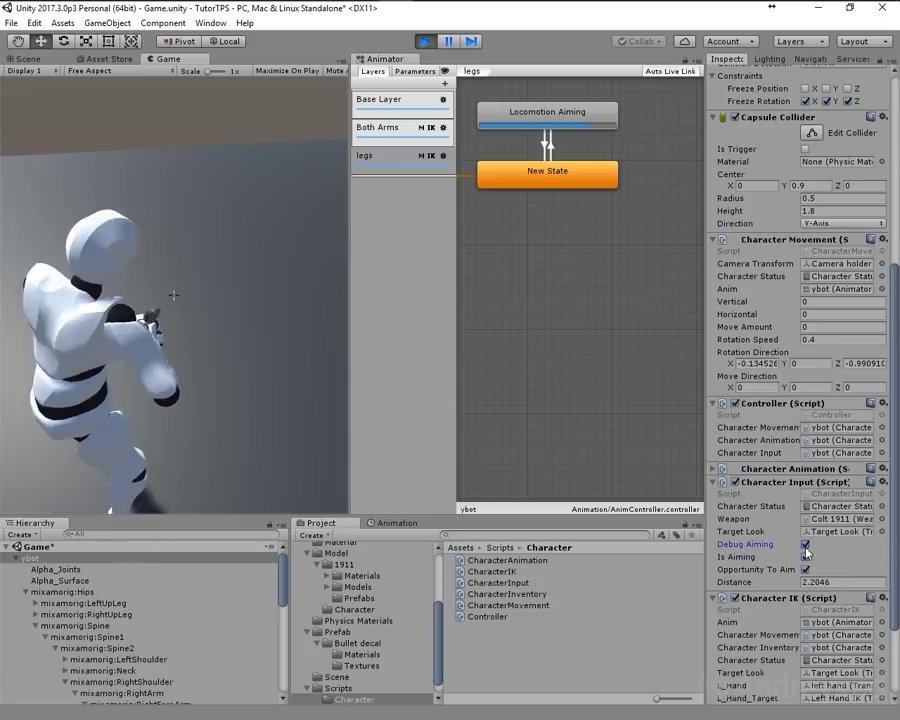
click(805, 544)
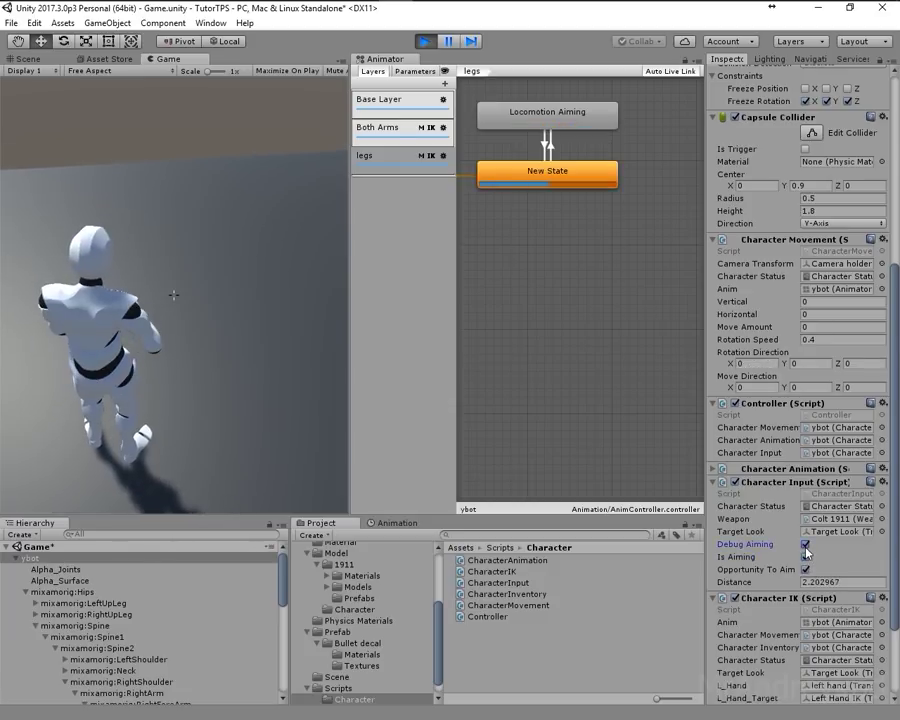
click(255, 408)
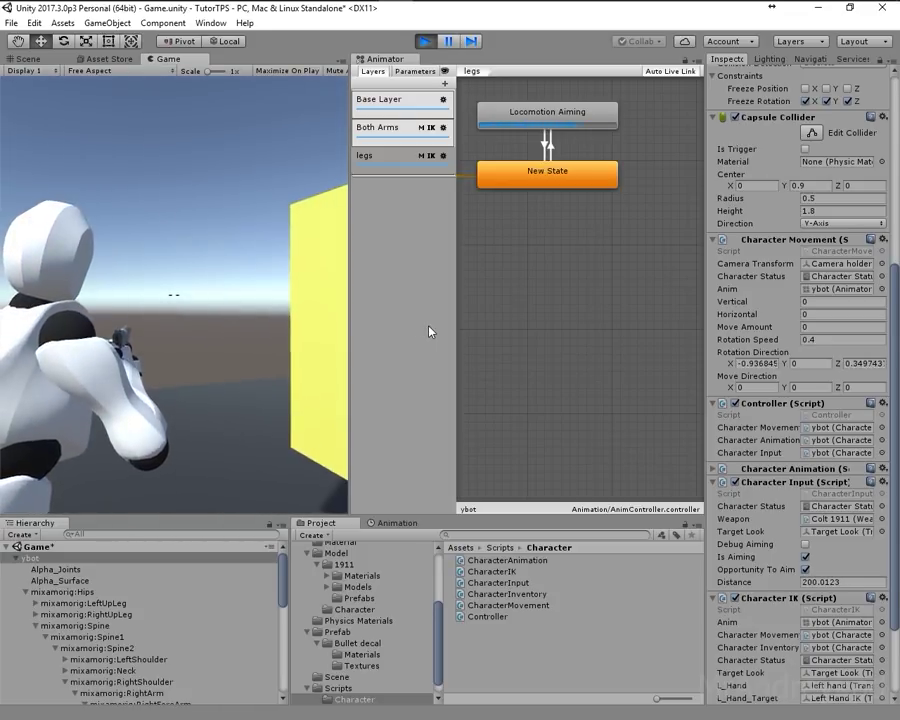
click(43, 61)
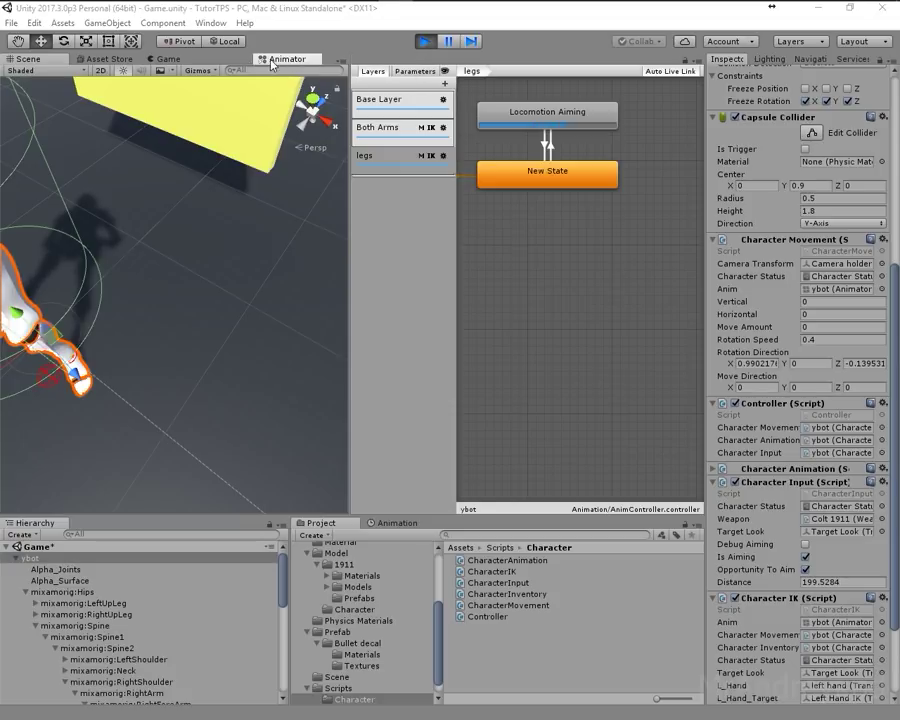
click(272, 62)
click(60, 61)
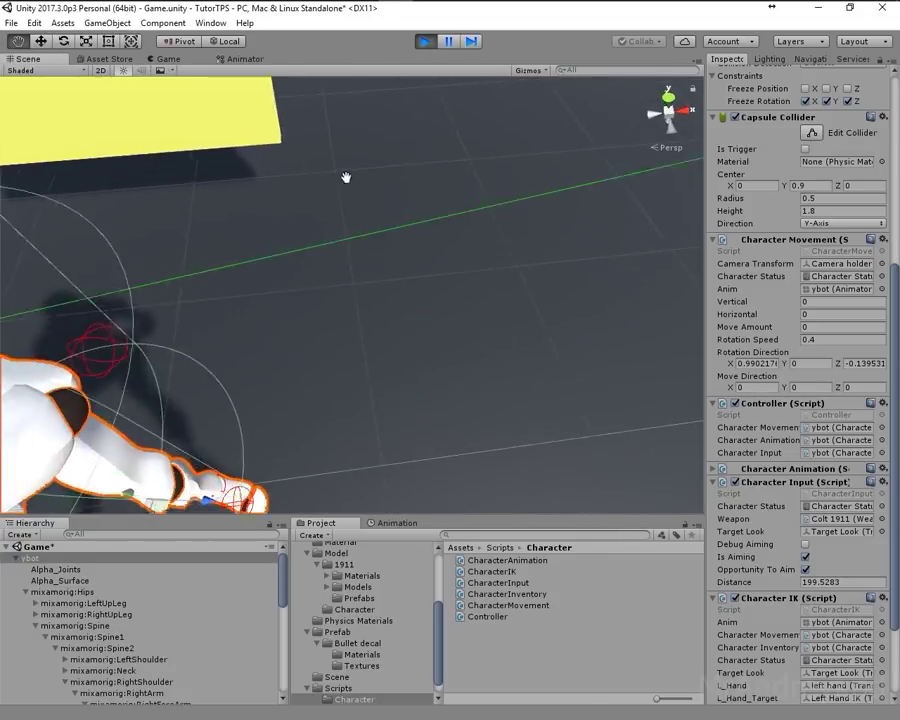
middle_drag(371, 127, 380, 130)
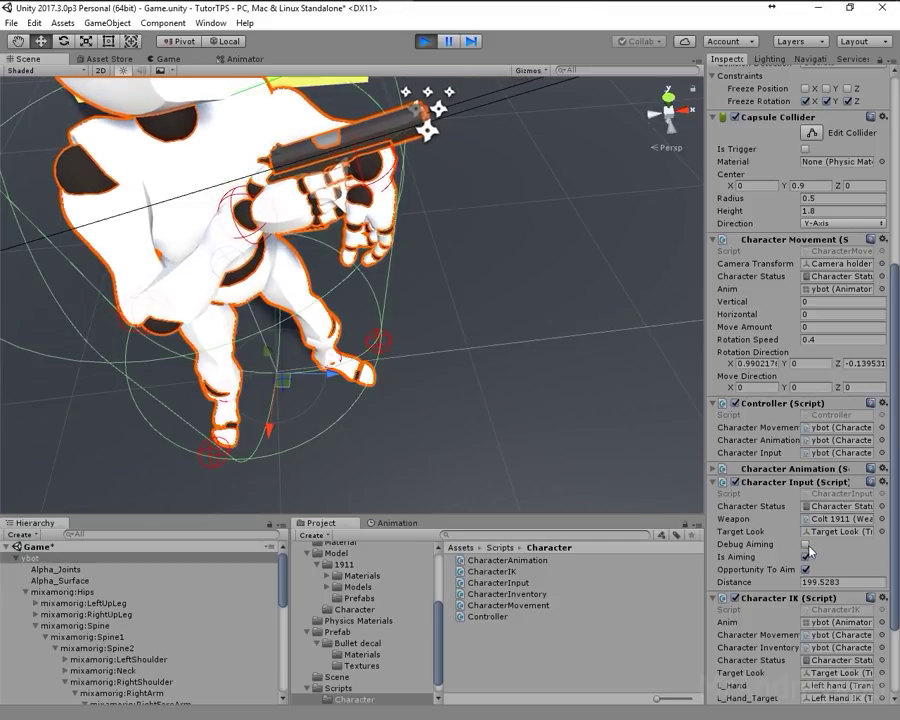
- Change the CharacterInput.cs check to plain debugAiming, then restart Play mode
click(433, 15)
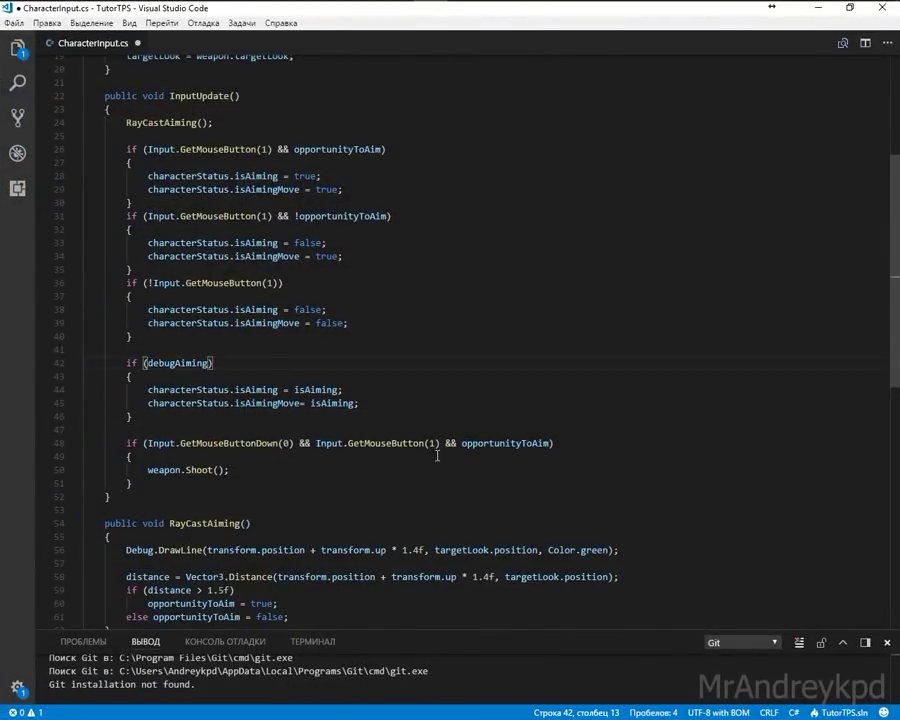
click(818, 10)
click(432, 47)
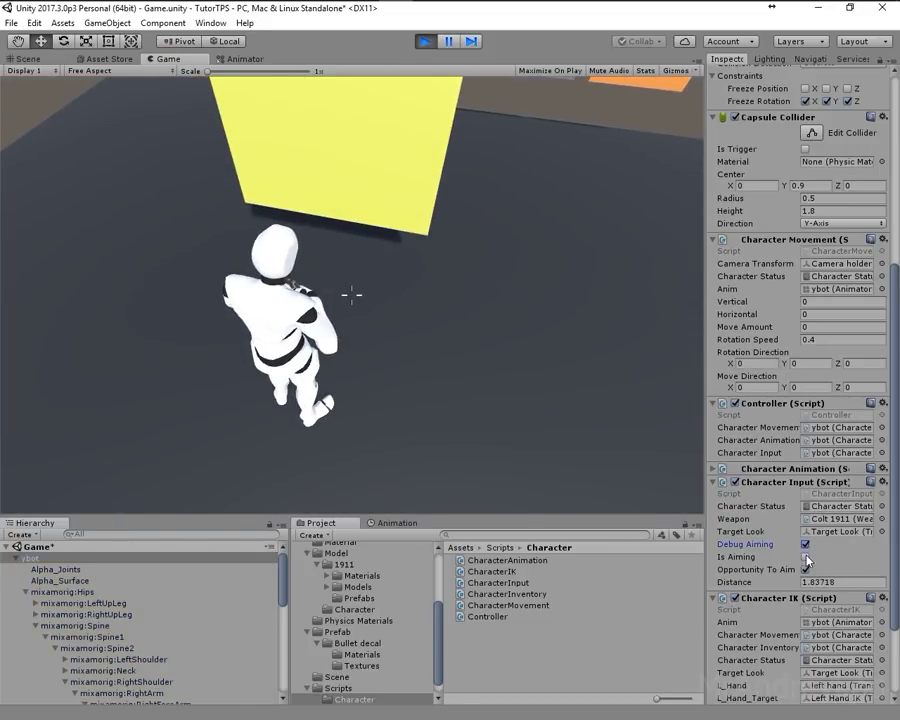
- Turn on aiming and select the aim pivot's right hand target in the Scene view
click(805, 557)
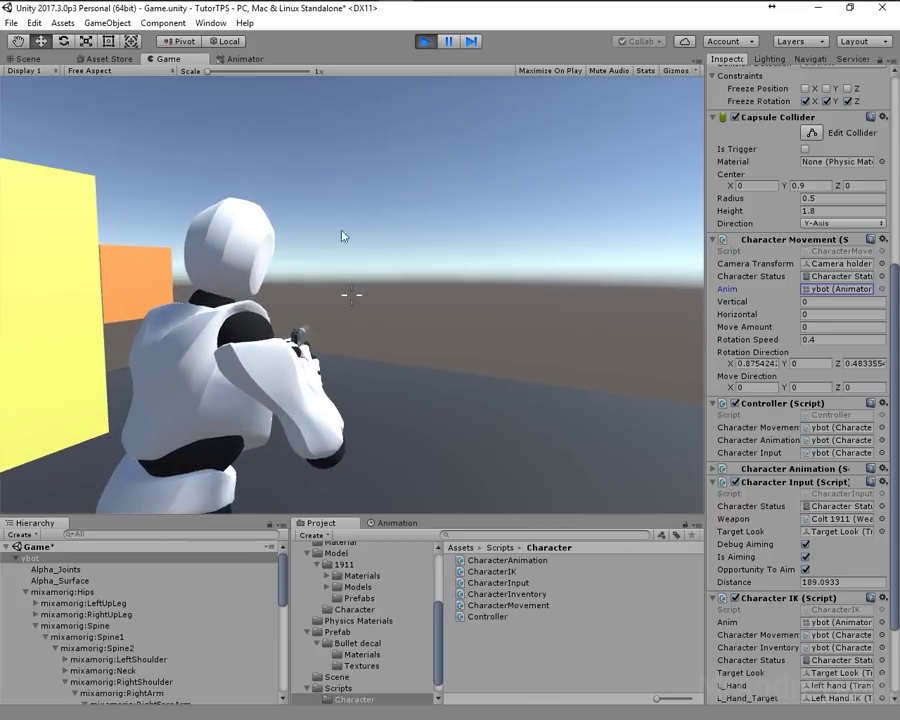
click(28, 58)
scroll(190, 630, down, 5)
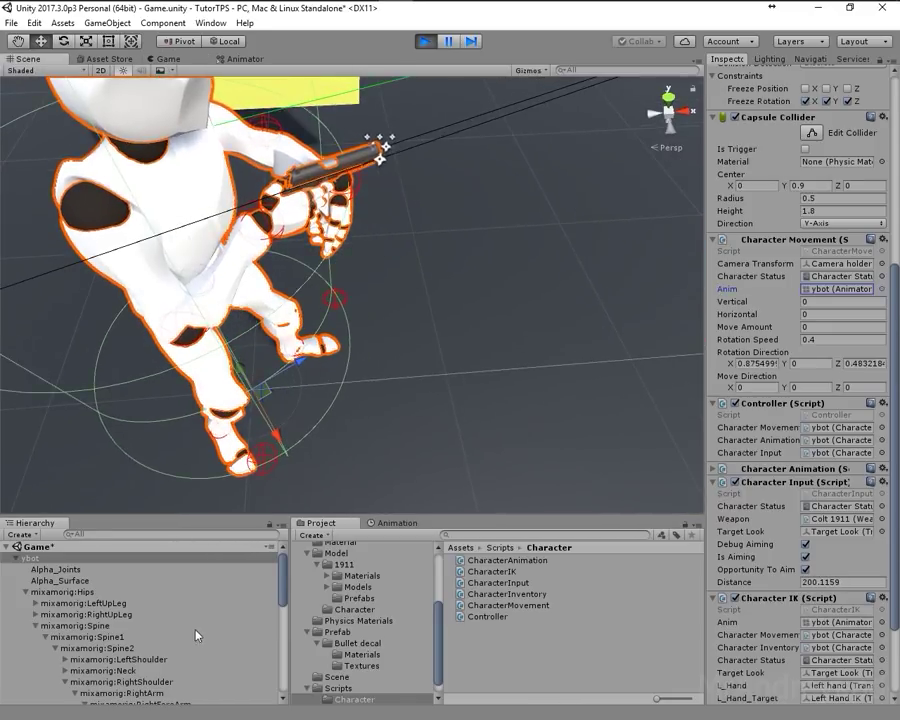
scroll(167, 612, down, 2)
click(25, 639)
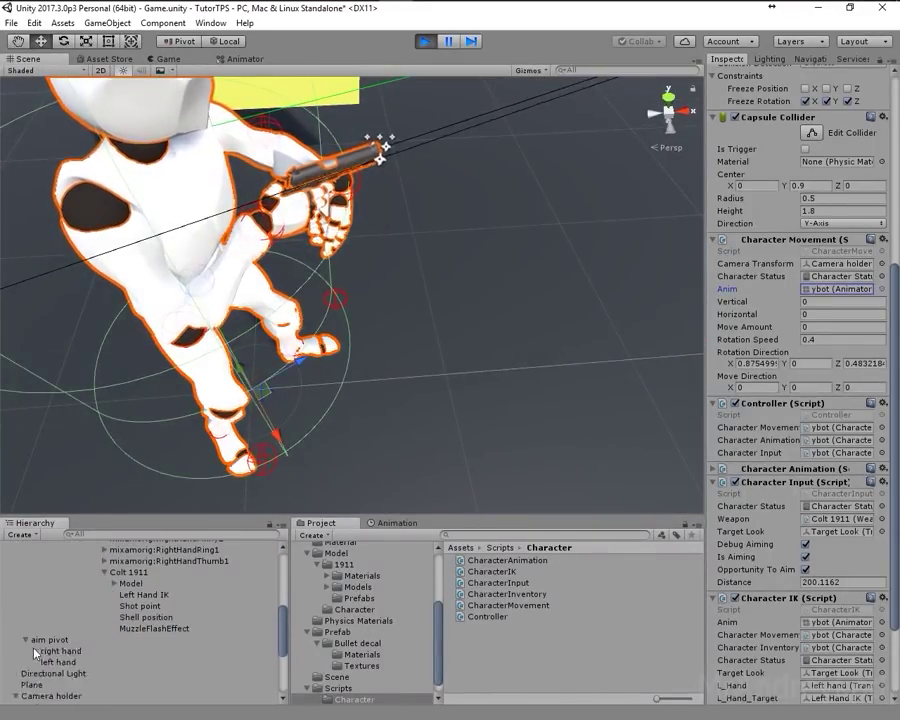
click(55, 651)
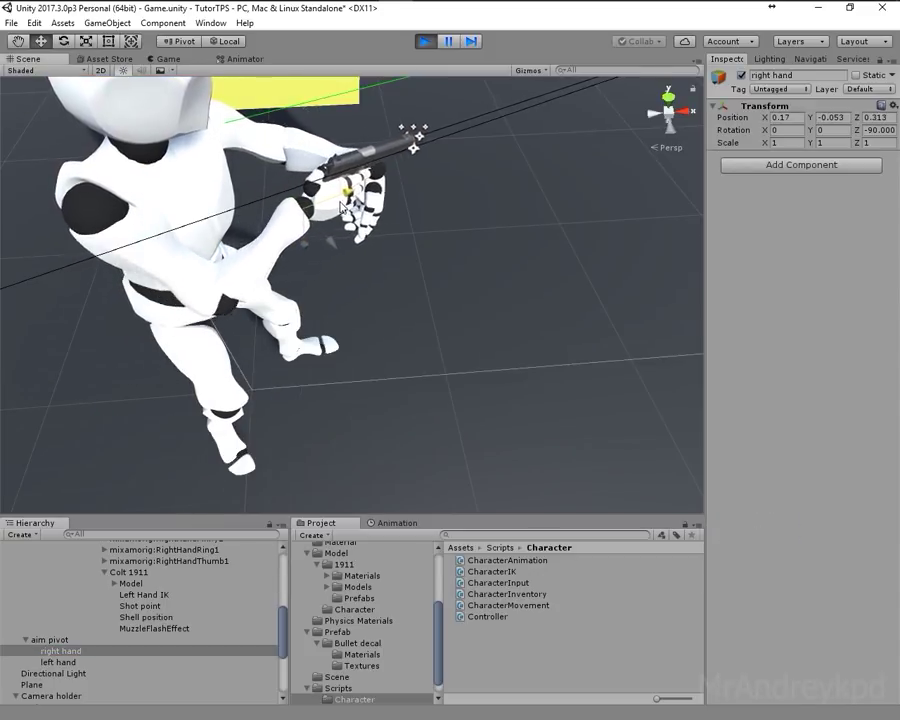
mouse_move(309, 213)
right_down()
mouse_move(407, 181)
mouse_move(290, 141)
right_up()
click(190, 60)
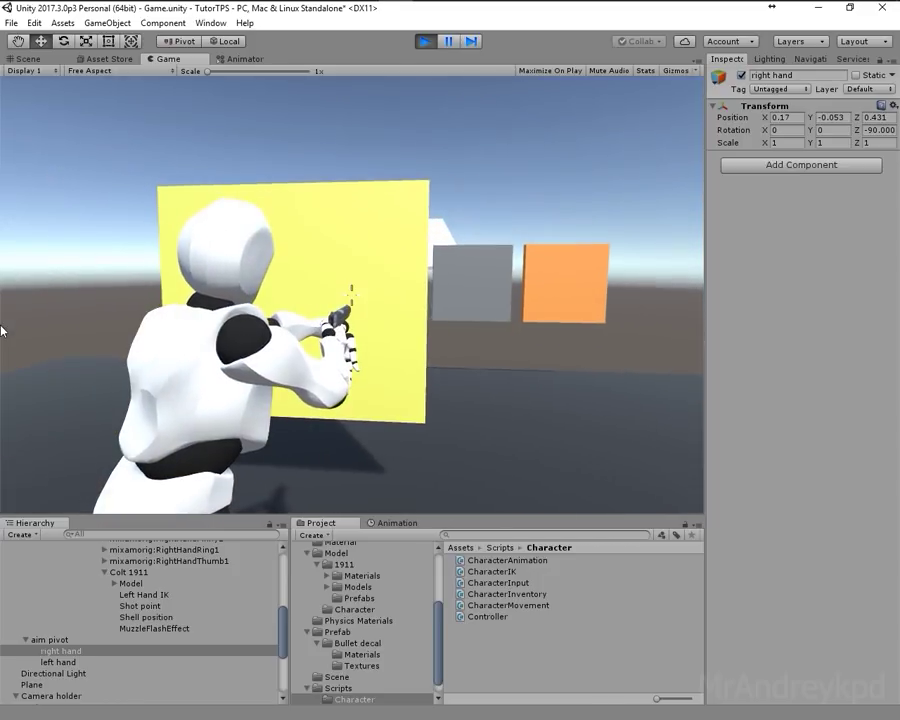
- Rotate the right hand target to -0.52, -6.97, -89.936 and check the one-handed aim in Game view
key(super)
key(super)
click(22, 58)
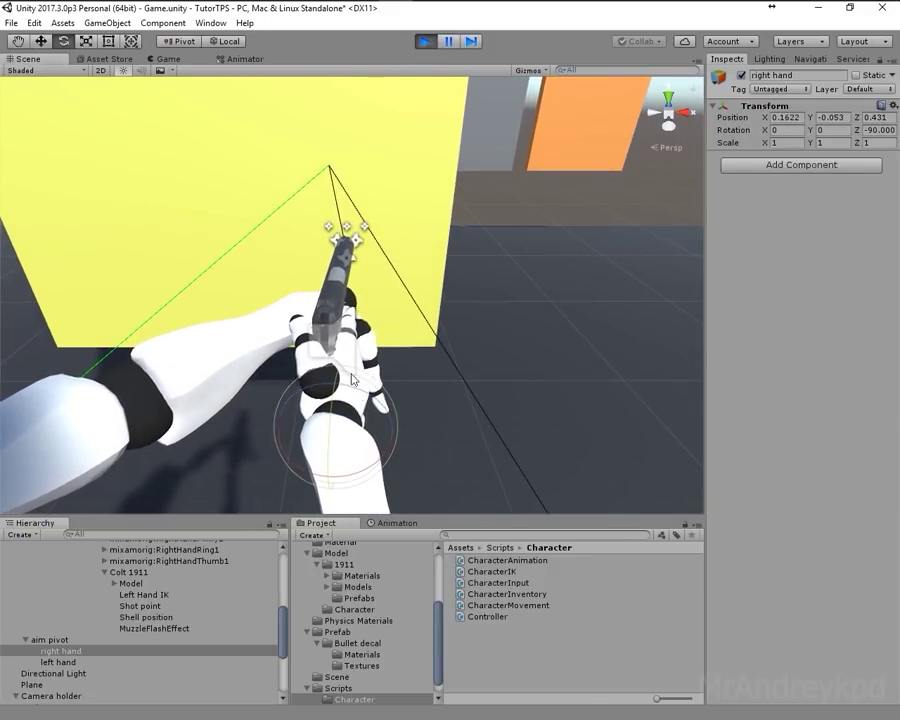
drag(351, 481, 358, 482)
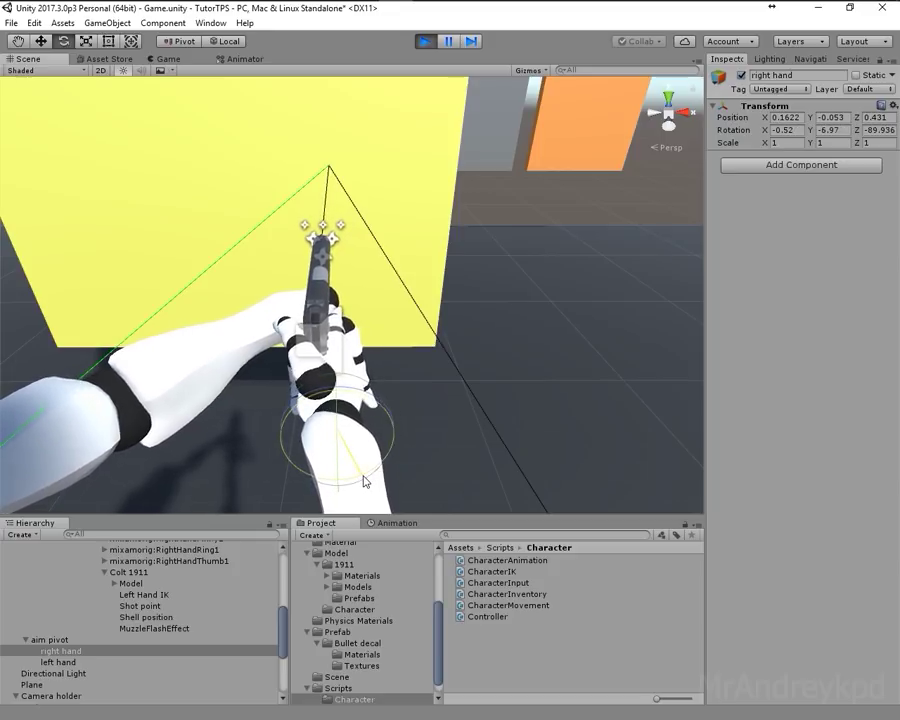
click(180, 60)
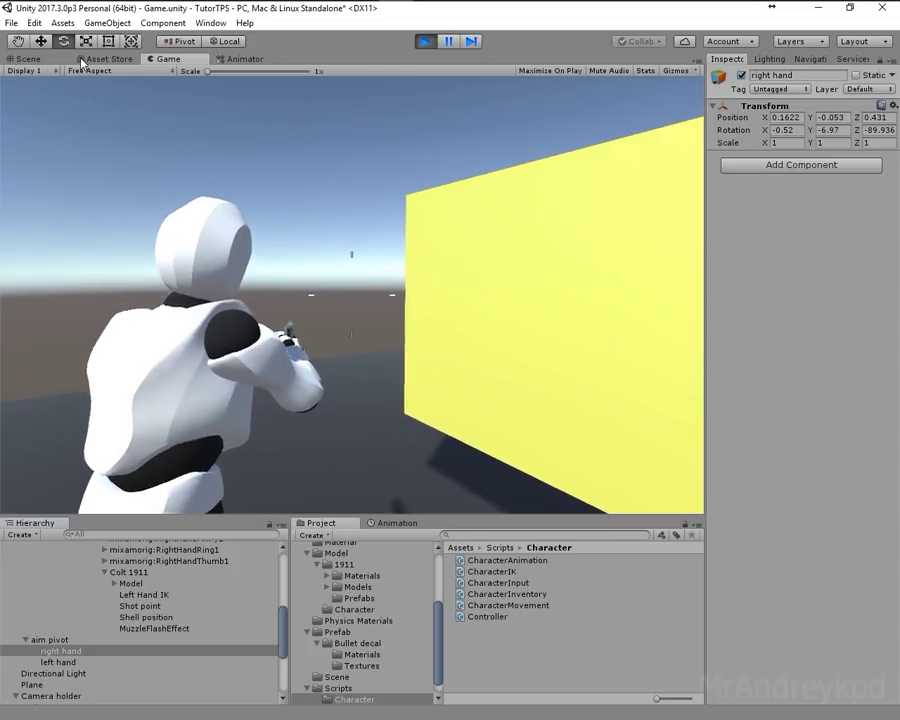
key(super)
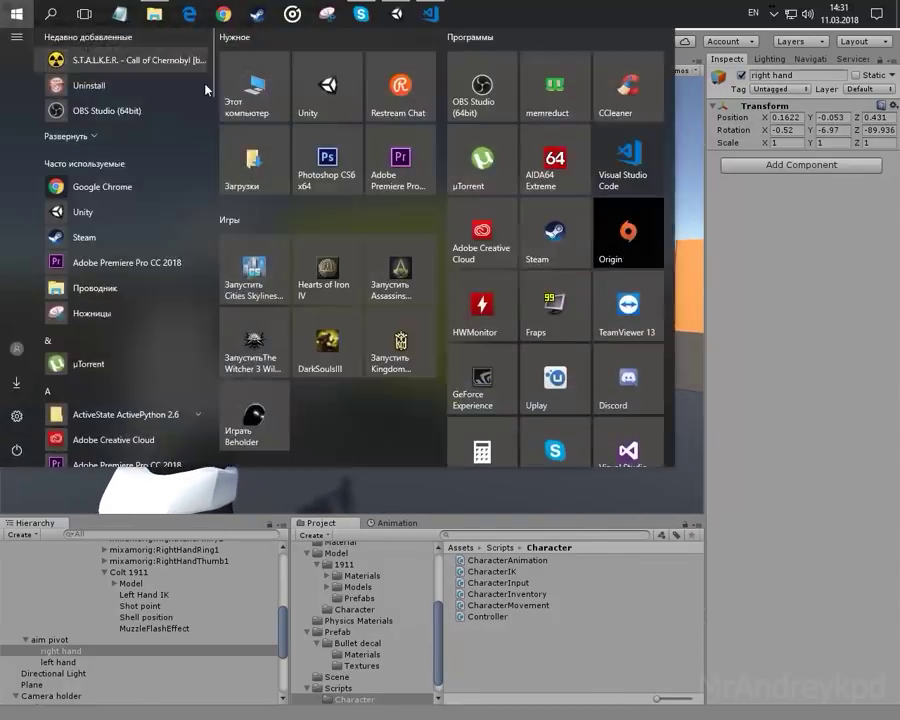
key(Escape)
- Orbit the Scene view behind the character and check the pistol aim in the Game view
click(26, 58)
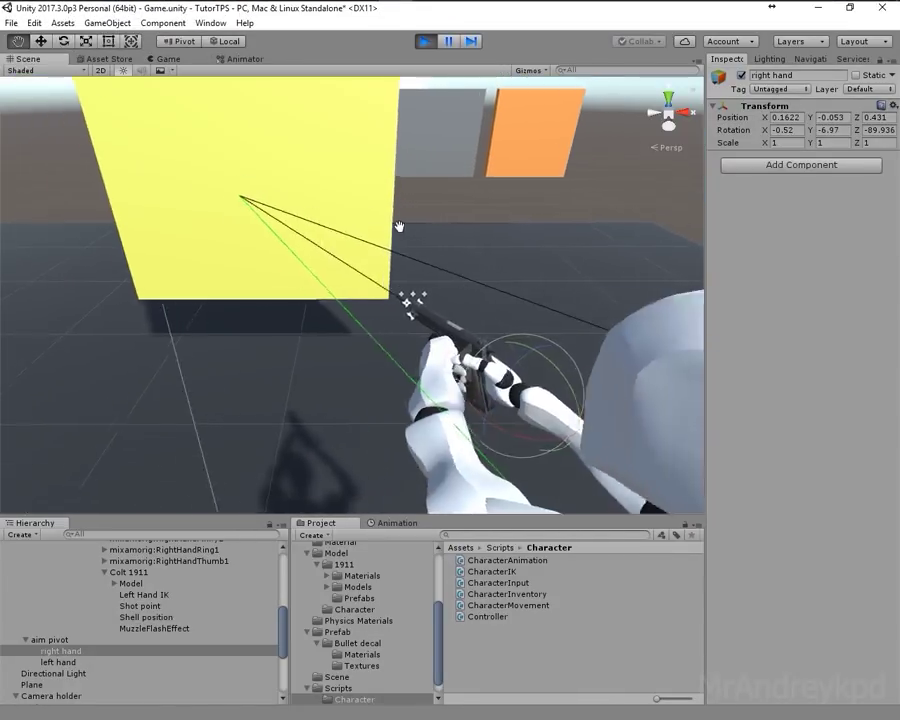
alt+drag(399, 226, 307, 312)
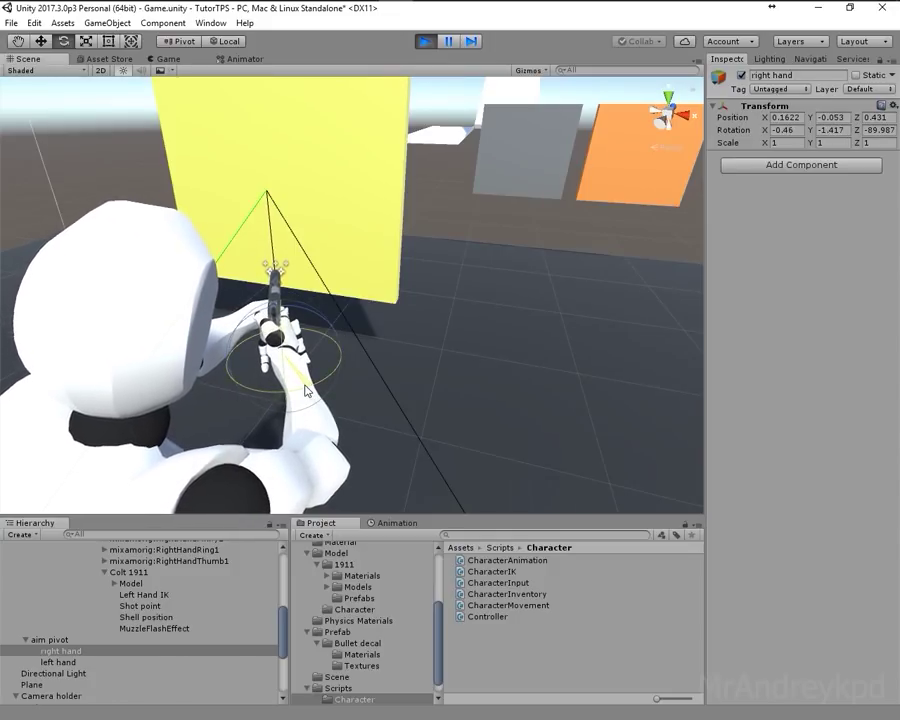
click(162, 58)
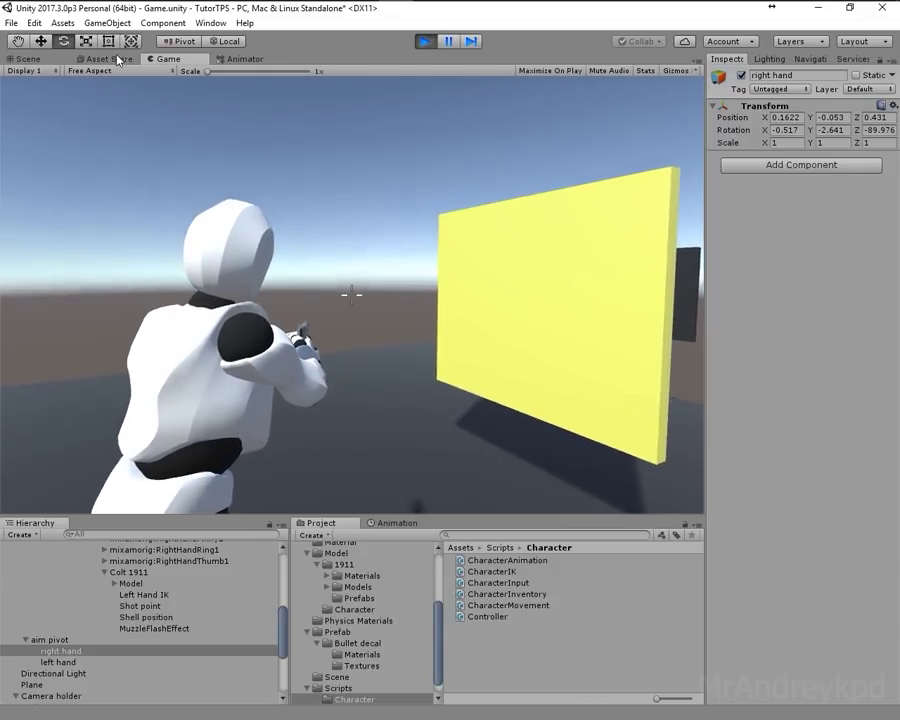
click(28, 58)
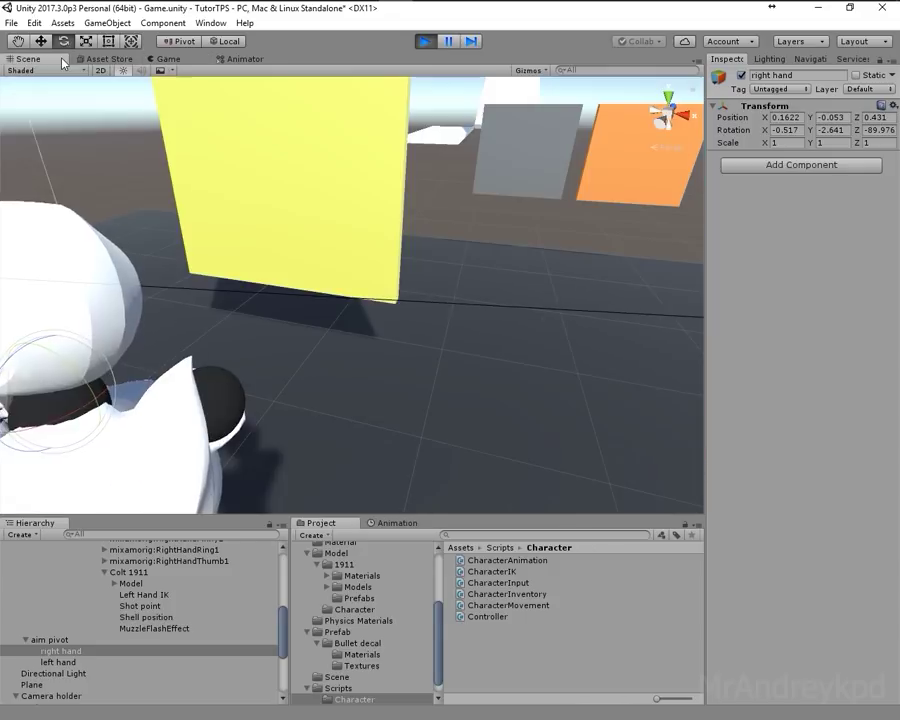
alt+drag(320, 184, 66, 177)
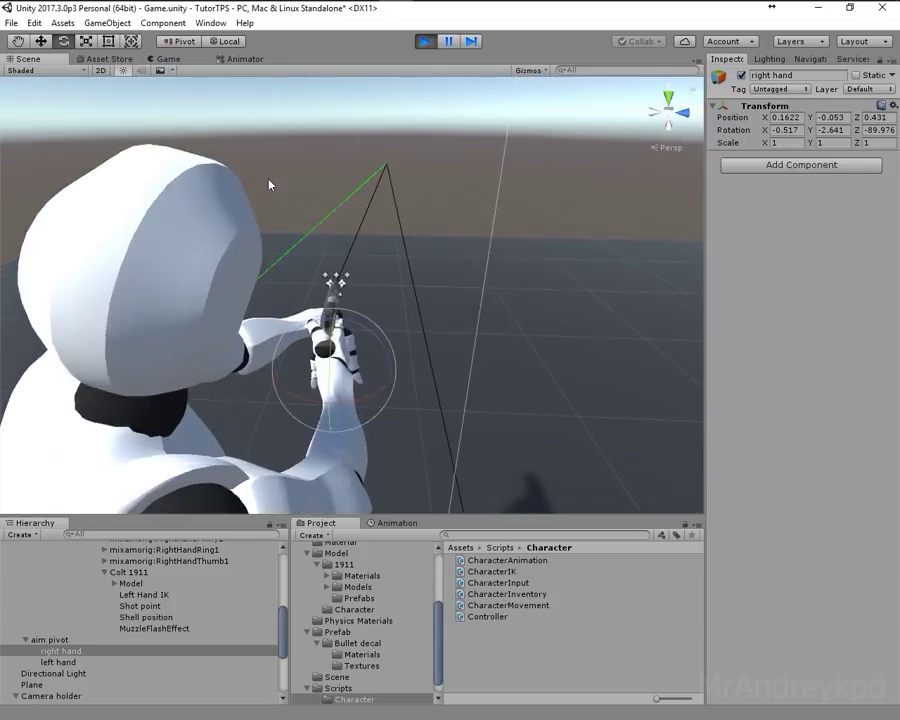
- Rotate the right hand target to 0, 0, -90 so the pistol points straight ahead
key(e)
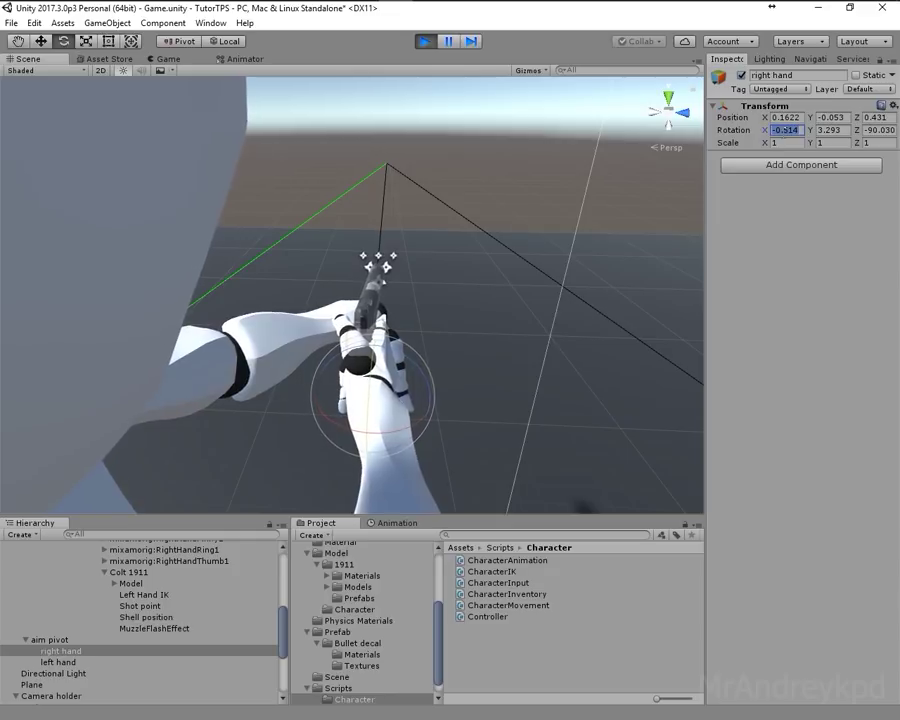
click(840, 130)
text(0)
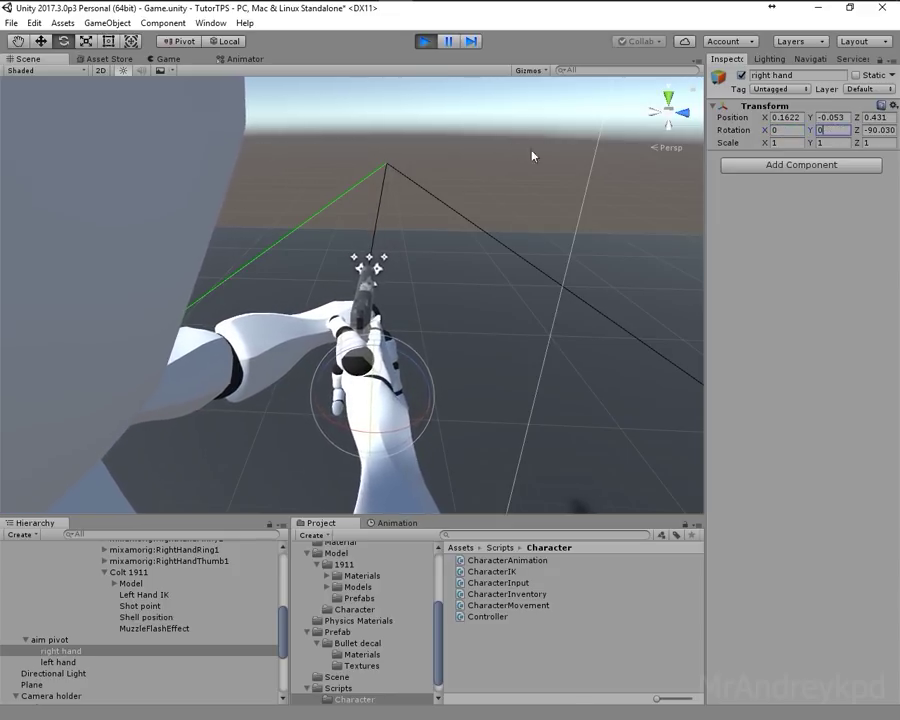
click(166, 58)
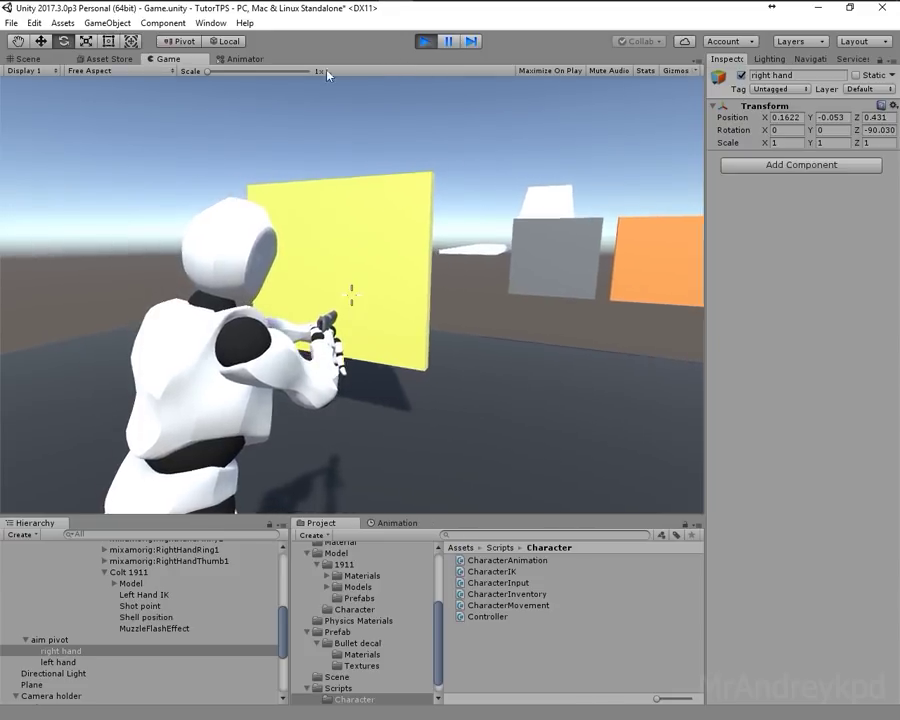
click(37, 60)
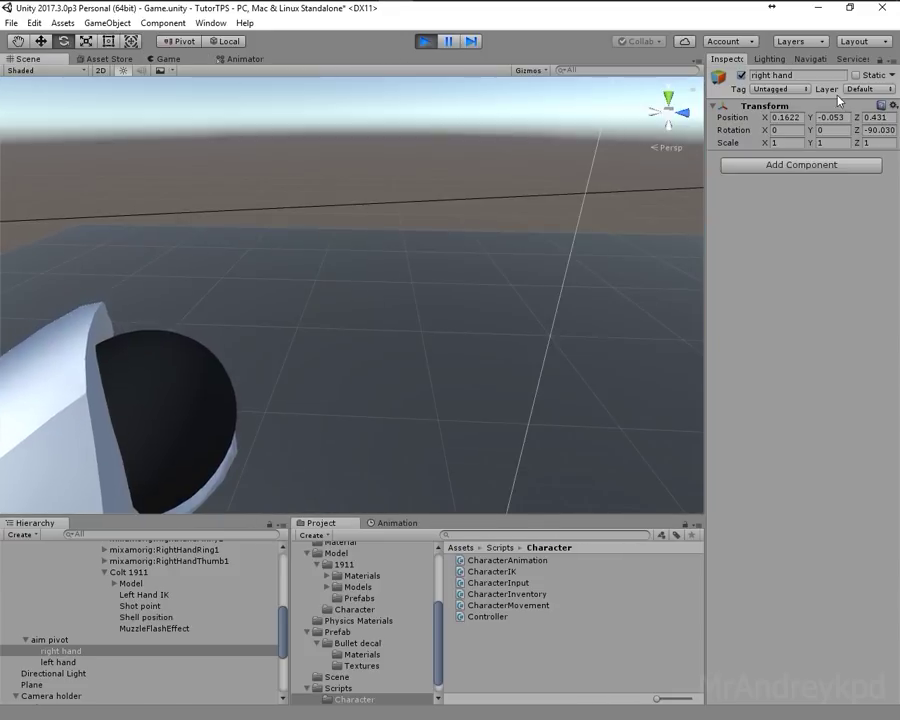
text(-90)
key(Return)
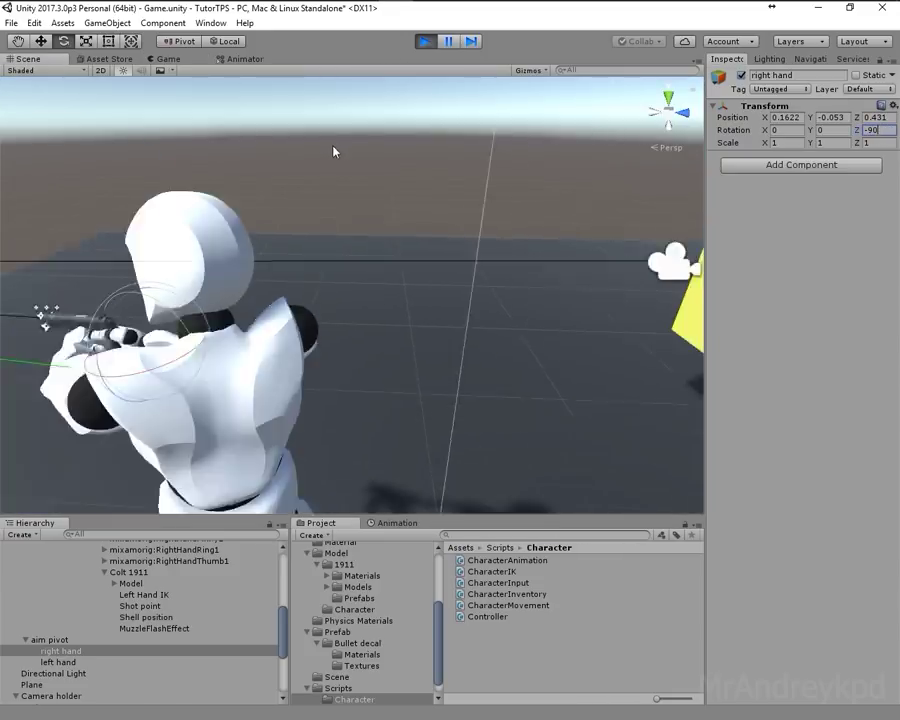
alt+drag(233, 102, 275, 145)
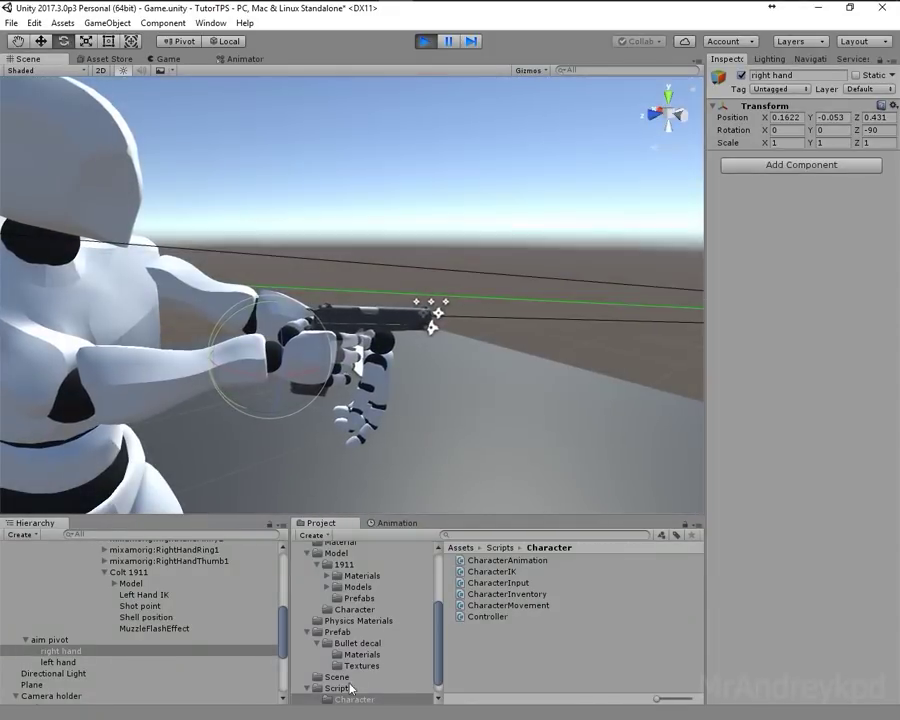
scroll(363, 648, down, 1)
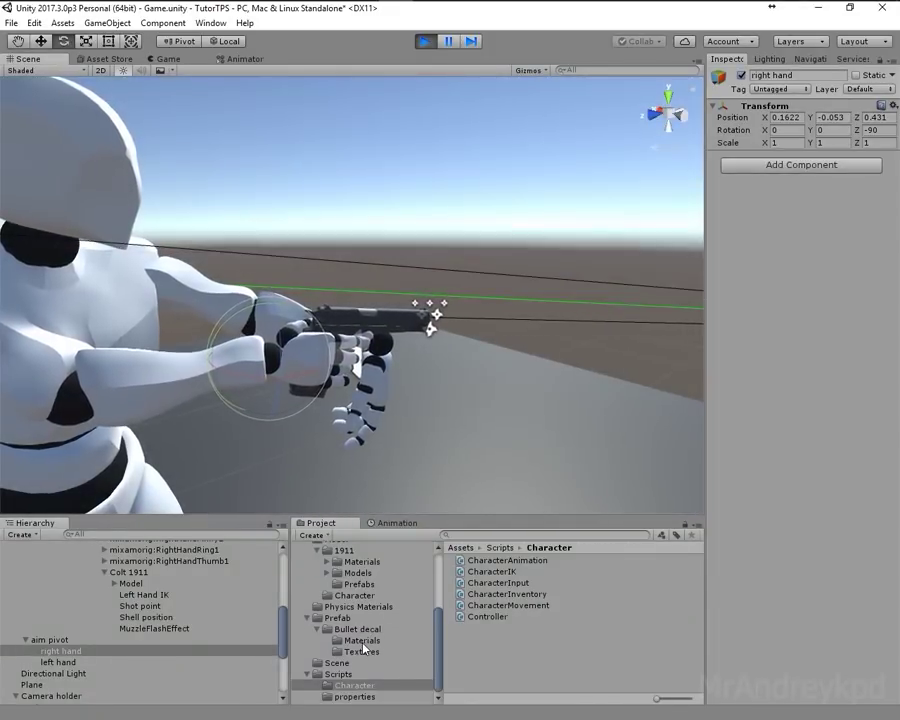
- Open the Scripts/properties folder and add a second floating Inspector tab
click(352, 697)
click(884, 60)
mouse_move(723, 158)
click(697, 191)
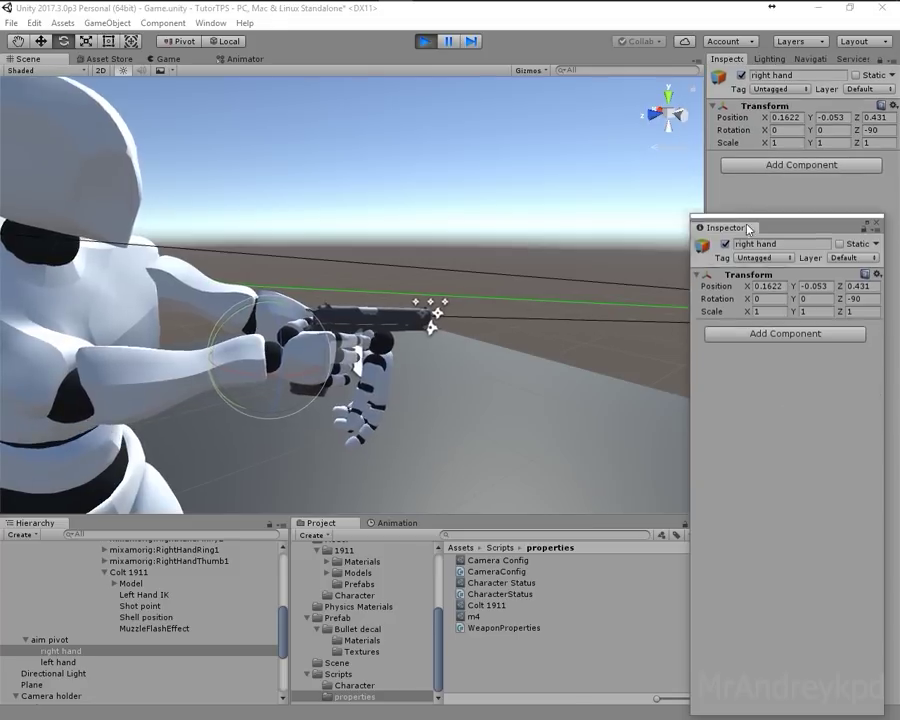
drag(748, 229, 748, 330)
- Enter the Colt 1911's right hand position as 0.1622, -0.053, 0.431
click(487, 605)
click(740, 399)
text(0.1622)
click(800, 399)
text(-0.053)
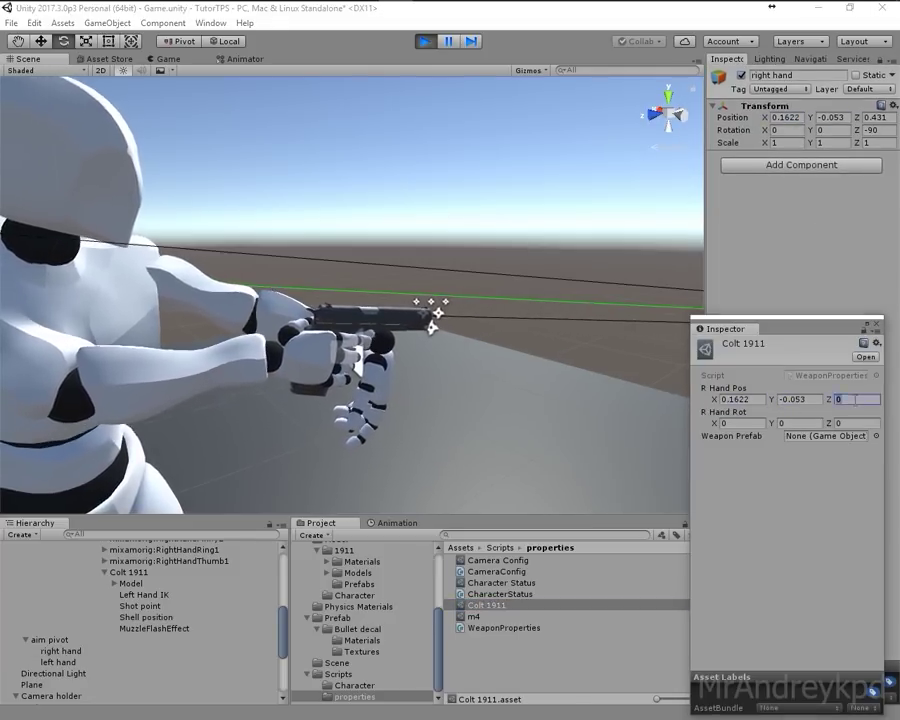
text(.431)
click(122, 68)
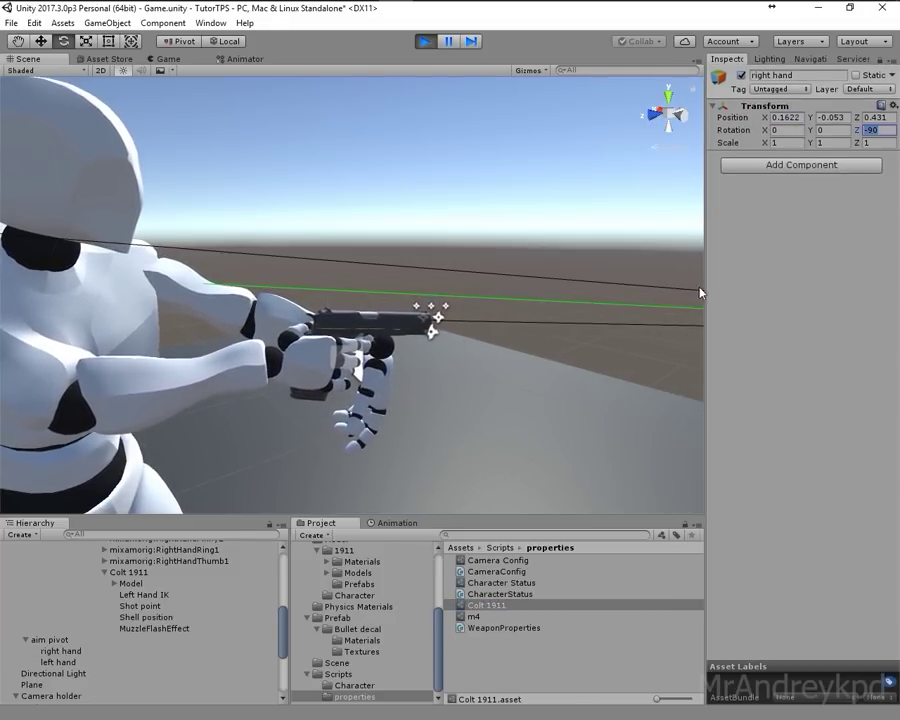
click(150, 594)
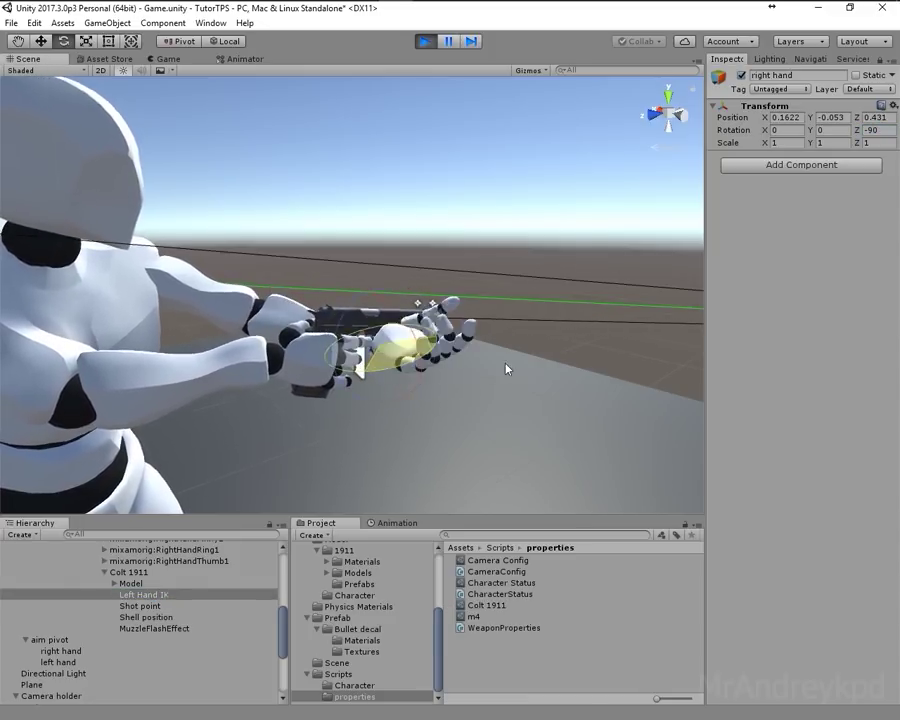
key(w)
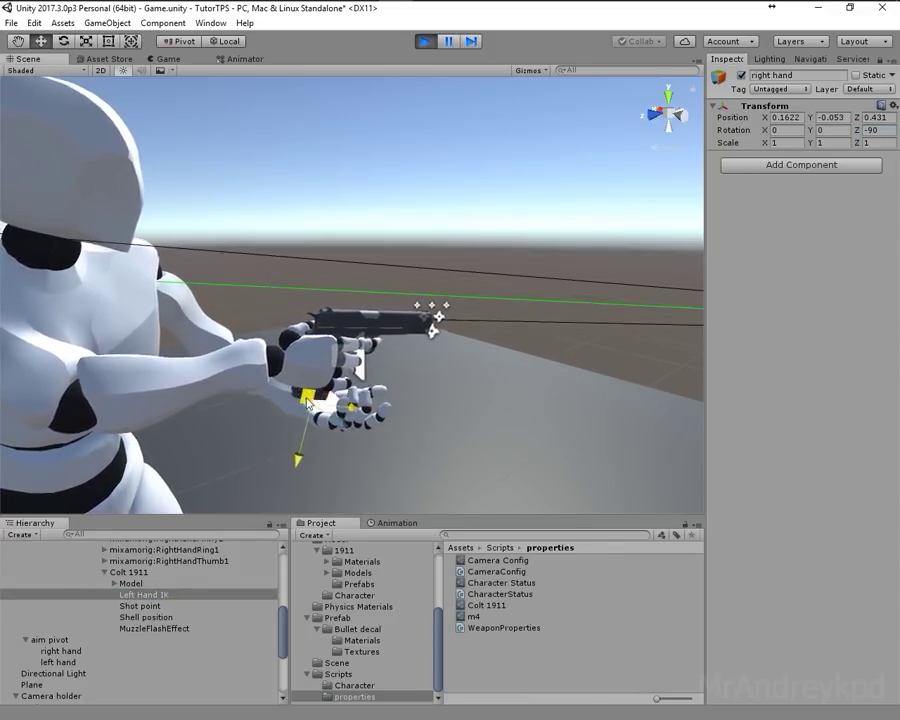
mouse_move(316, 410)
alt+mouse_down()
mouse_move(335, 335)
mouse_move(289, 307)
alt+mouse_up()
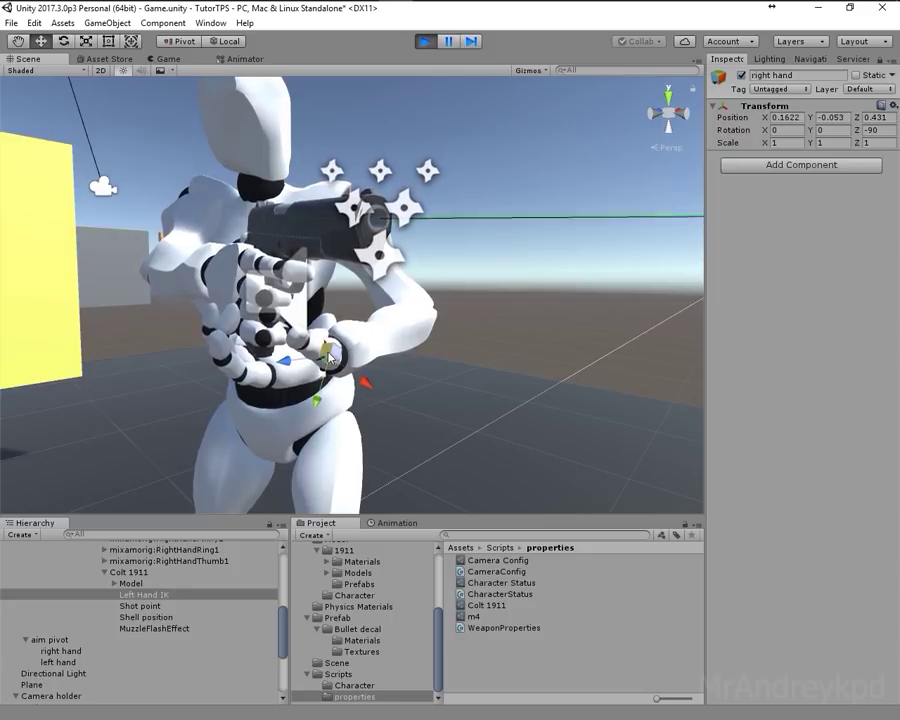
mouse_move(110, 280)
alt+mouse_down()
mouse_move(305, 278)
mouse_move(306, 315)
mouse_move(533, 376)
mouse_move(307, 297)
alt+mouse_up()
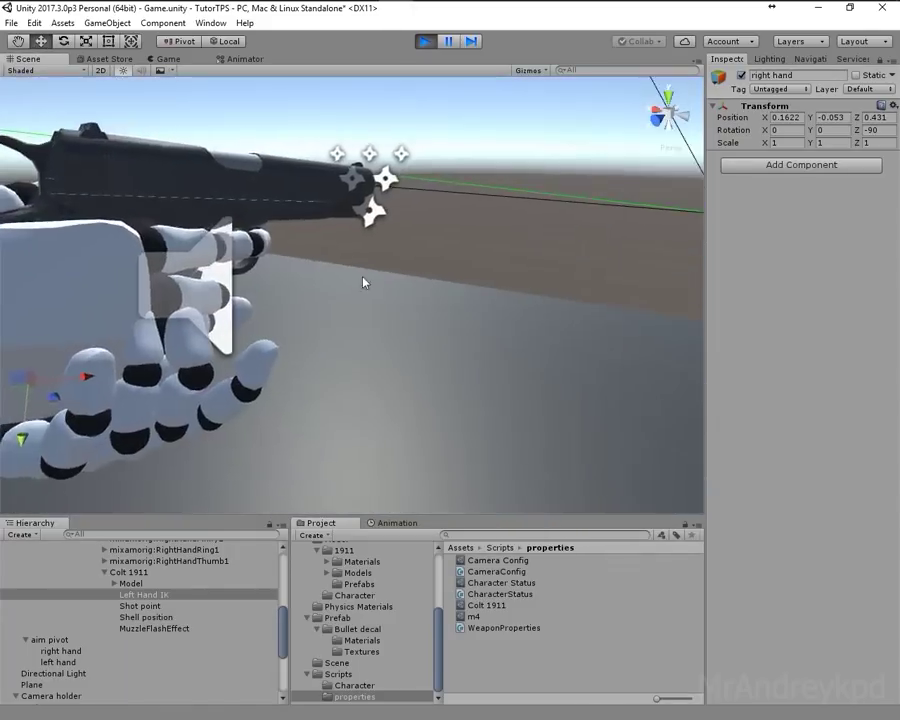
alt+drag(307, 297, 239, 203)
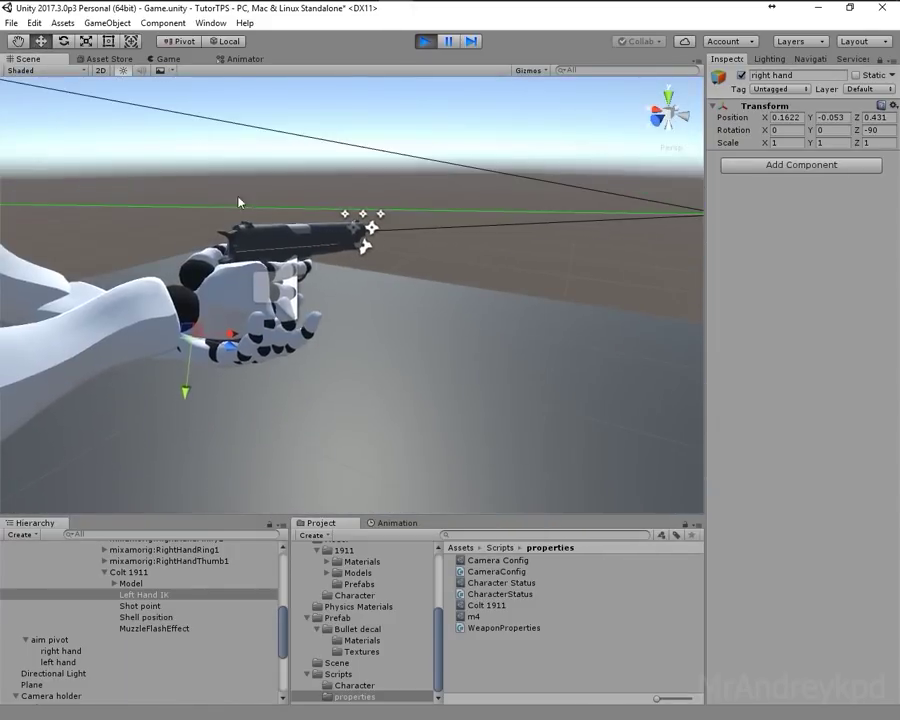
click(168, 58)
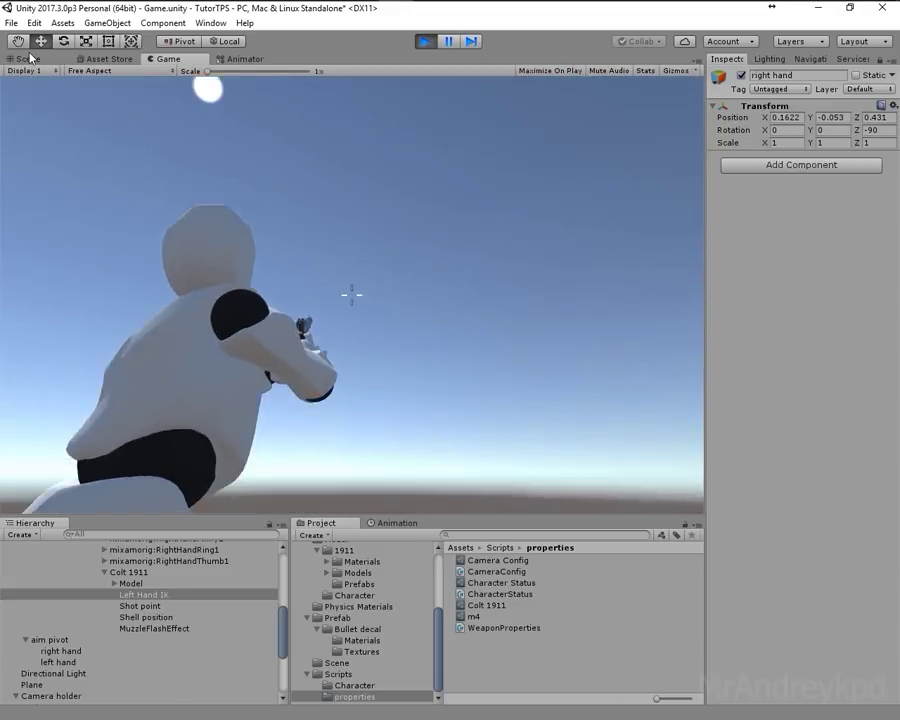
click(28, 58)
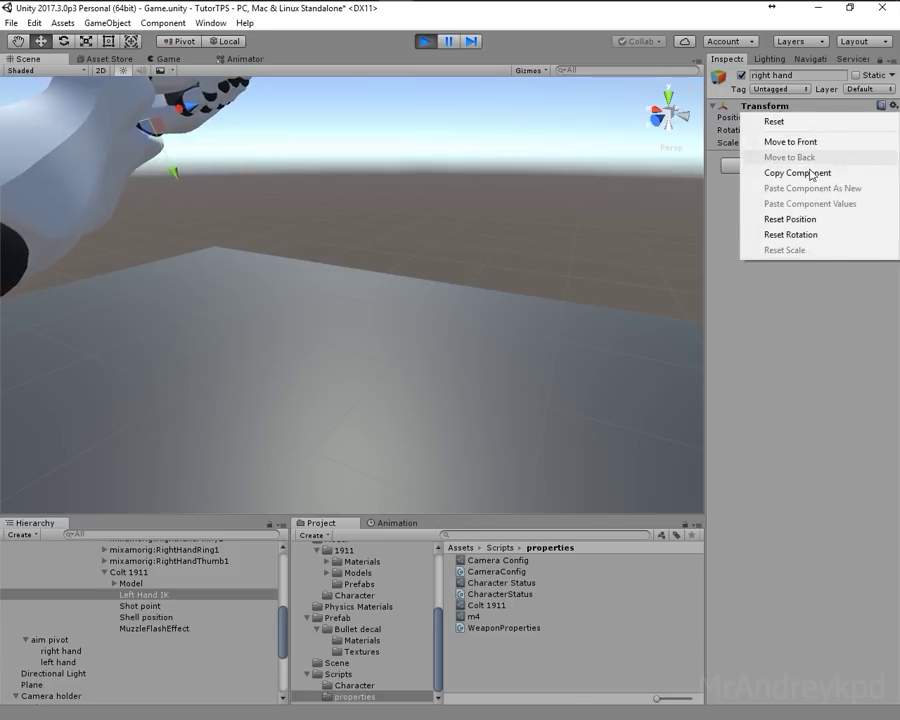
- Copy the tuned hand Transform, stop play, and paste its values onto Left Hand IK
click(785, 173)
click(425, 42)
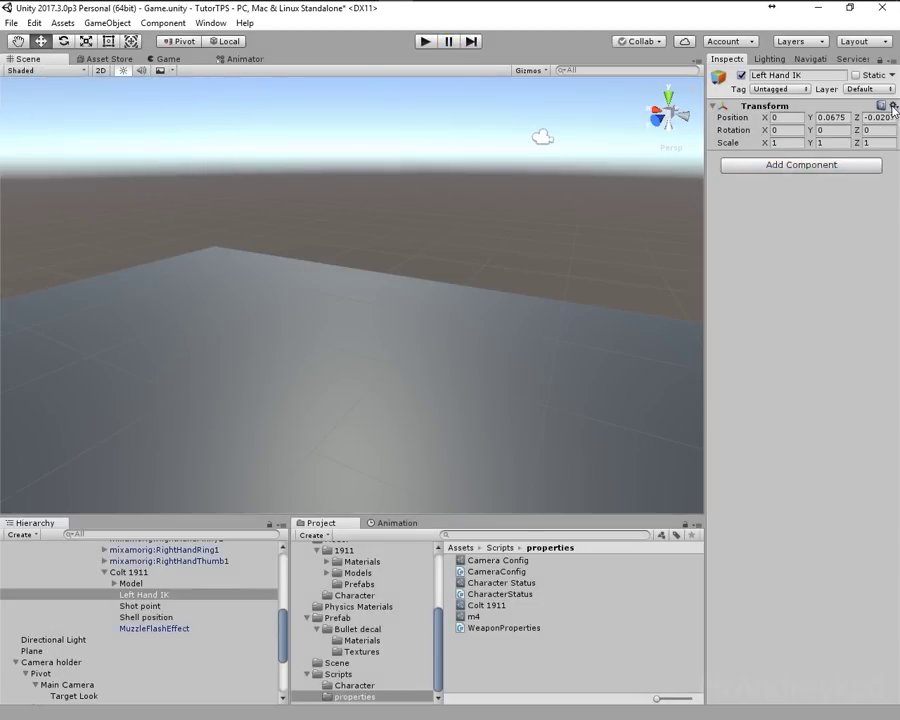
click(893, 106)
click(834, 207)
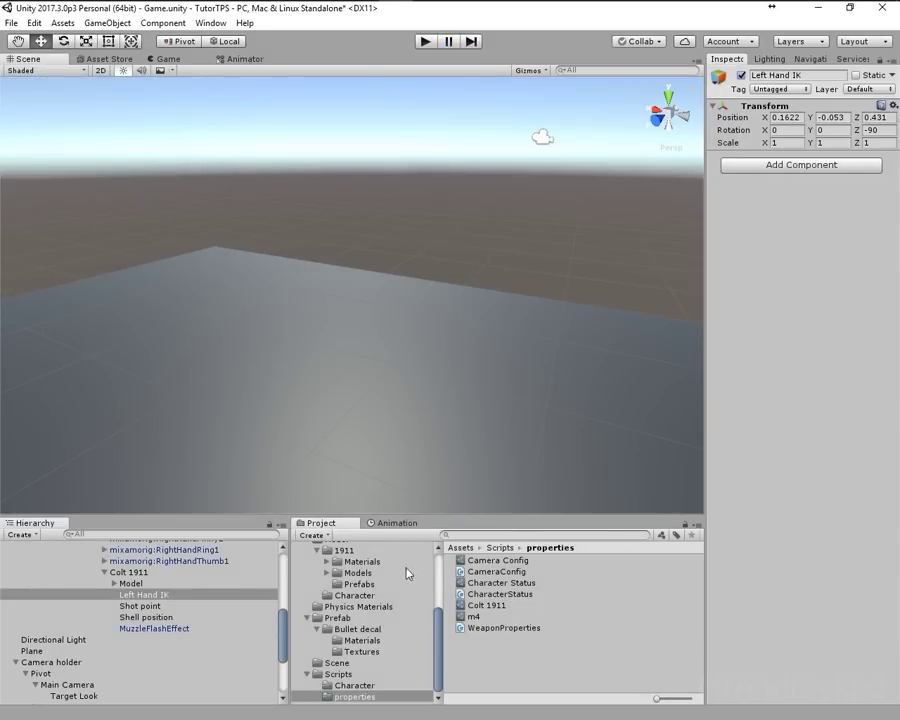
- Select the ybot character and start the game again
scroll(121, 572, up, 10)
click(40, 558)
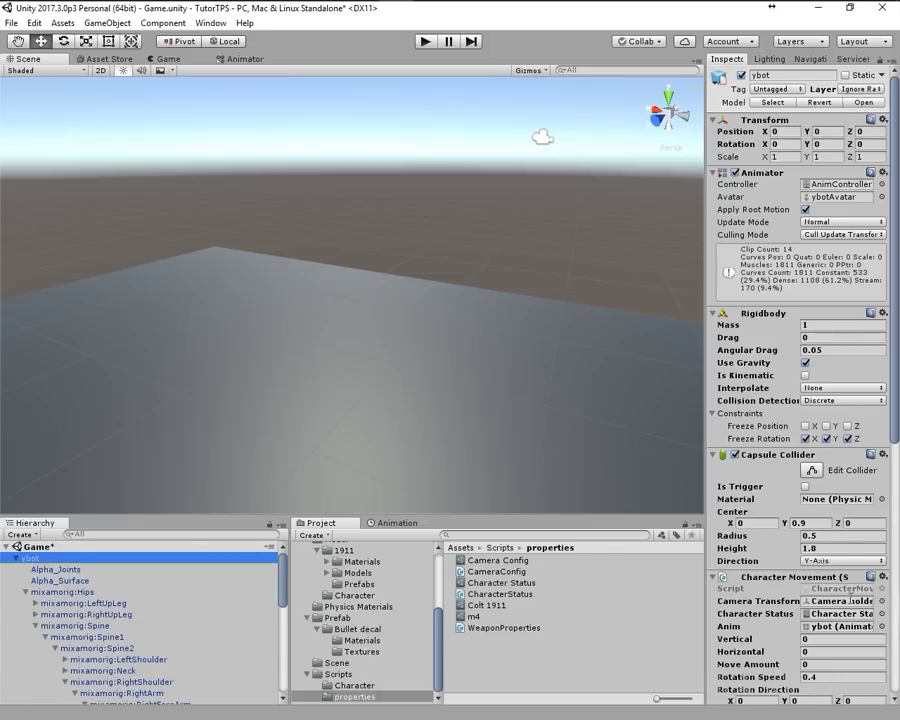
scroll(840, 605, down, 5)
scroll(810, 618, down, 2)
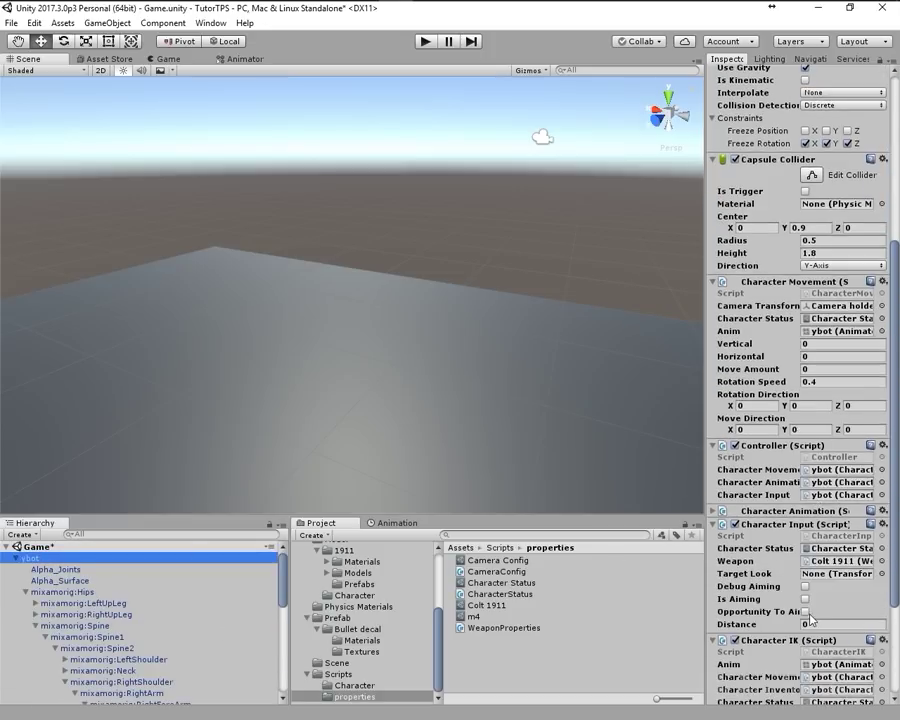
click(425, 42)
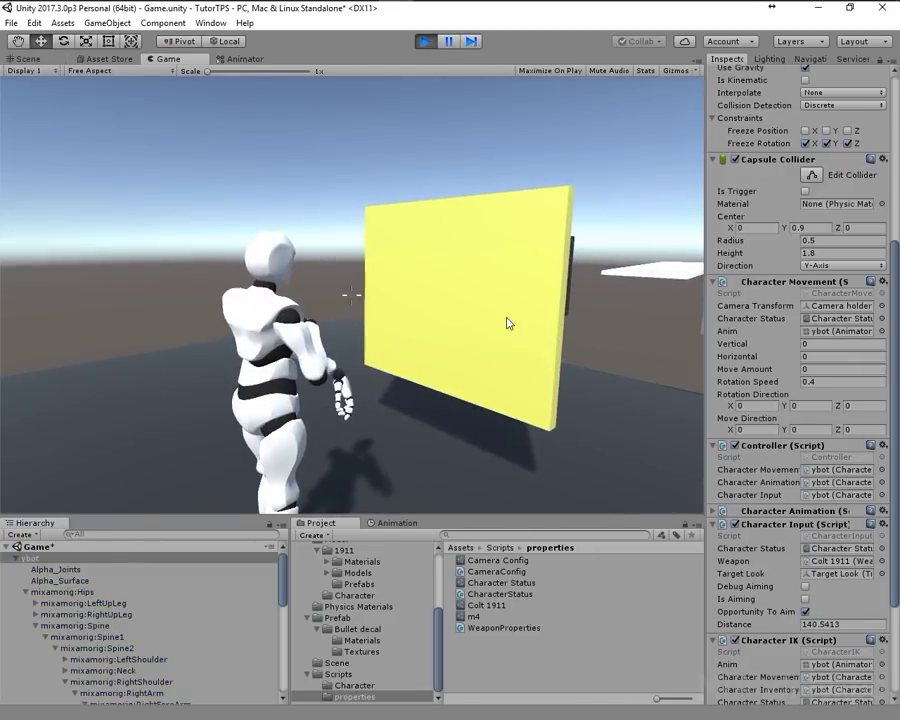
- Move the Left Hand IK target up to the chest and onto the pistol
mouse_move(535, 320)
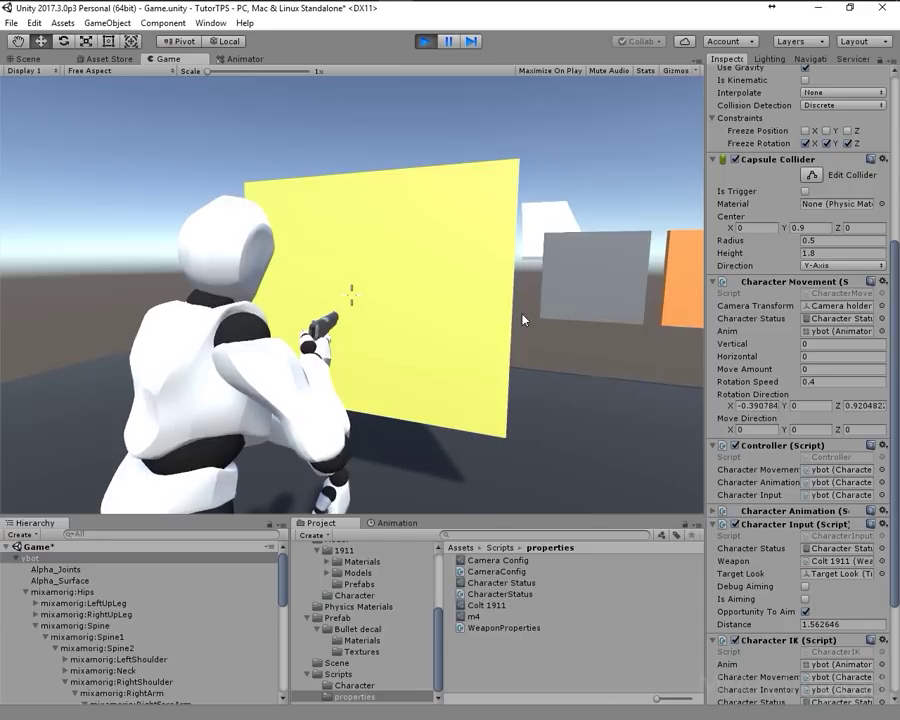
key(s)
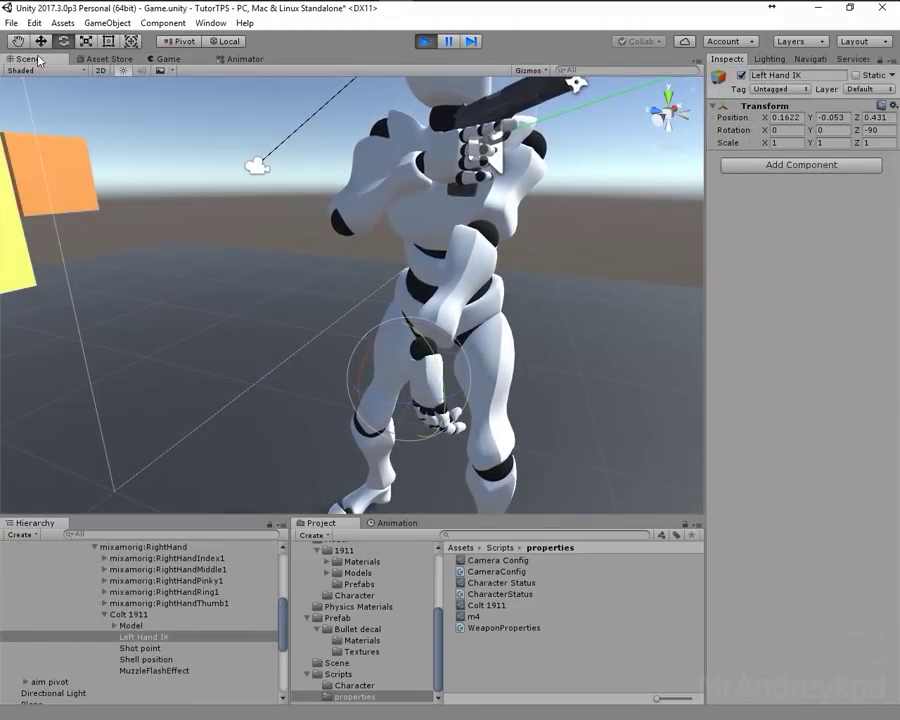
key(w)
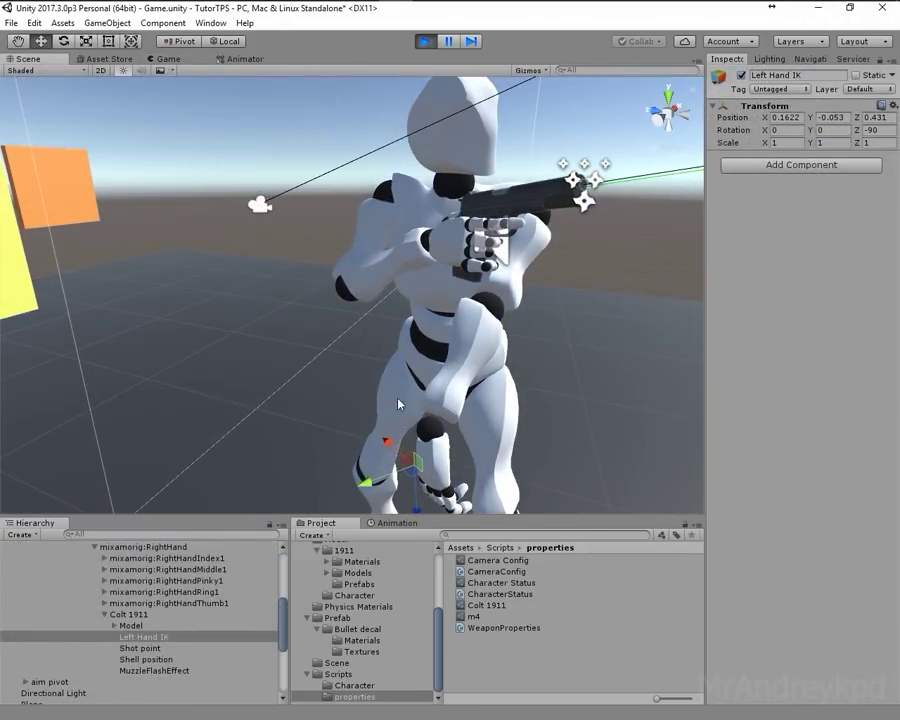
mouse_move(362, 478)
mouse_down()
mouse_move(498, 262)
mouse_move(462, 250)
mouse_up()
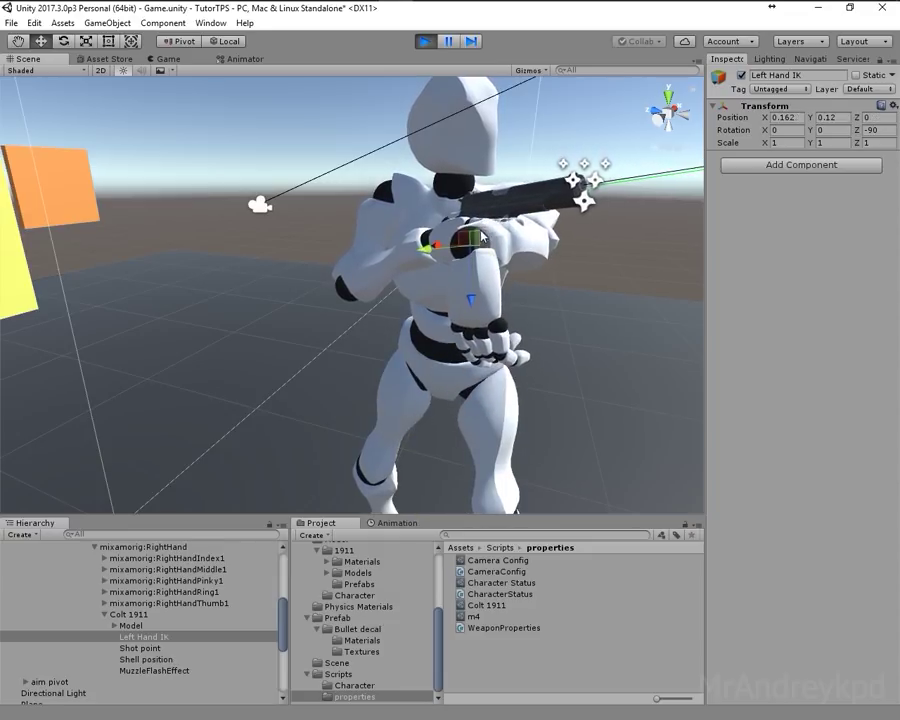
drag(338, 480, 437, 388)
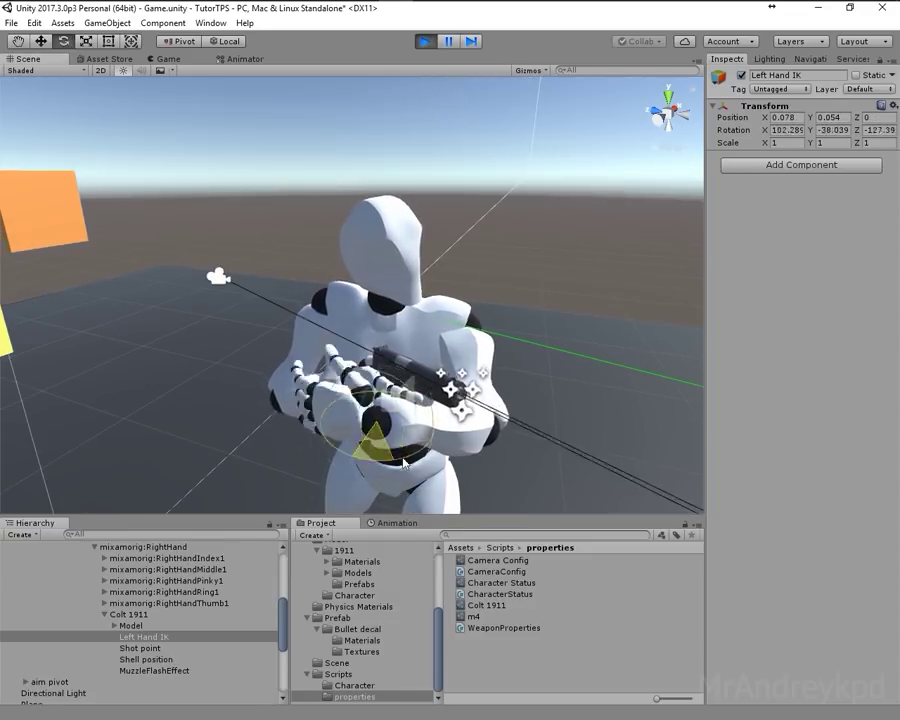
- Select ybot and switch to the Game view to test the aiming
scroll(140, 610, up, 5)
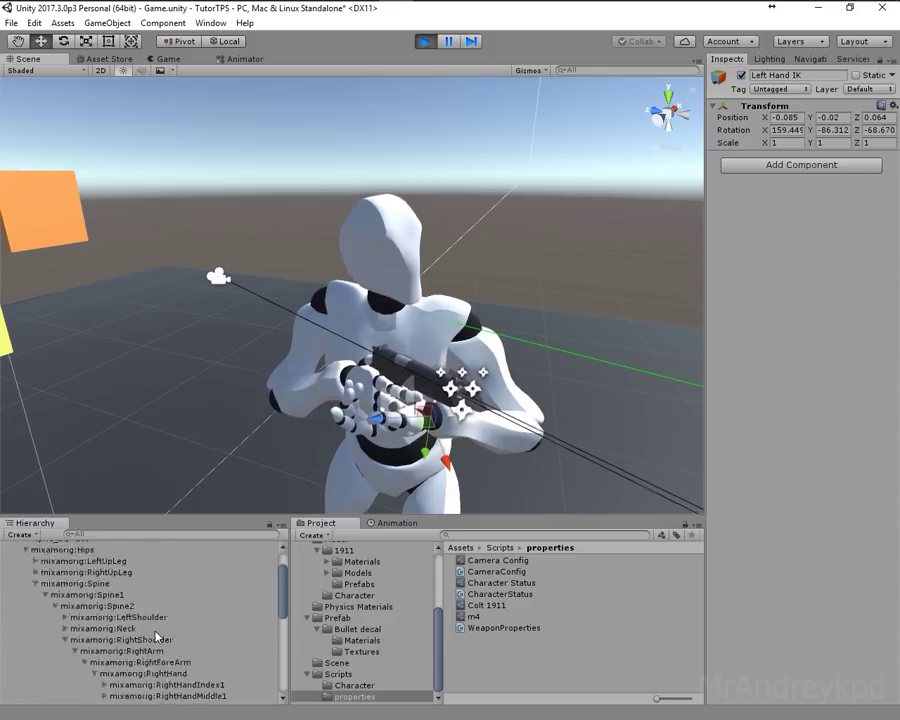
click(30, 557)
scroll(826, 519, down, 3)
scroll(826, 519, down, 4)
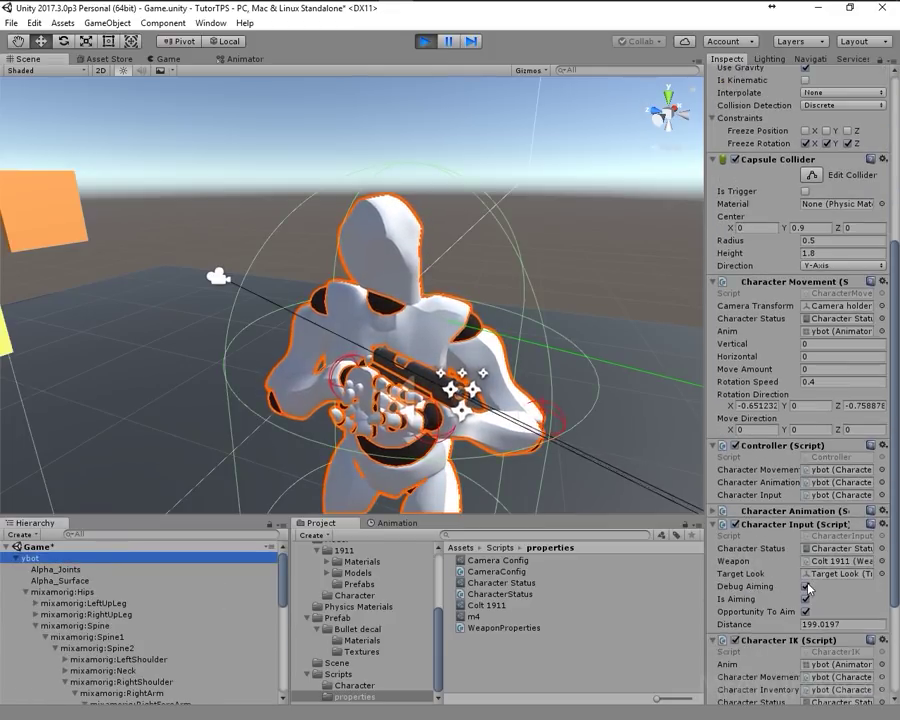
click(165, 59)
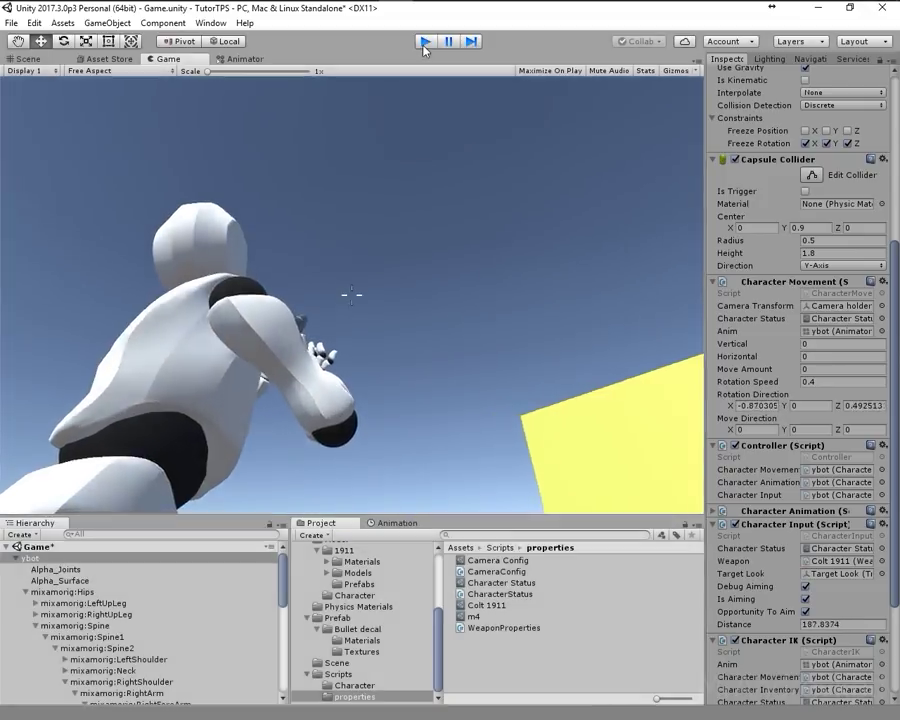
- Stop play, frame ybot, expand Character Inventory to show First and Second Weapon, then replay
key(ctrl+p)
key(f)
alt+drag(376, 266, 316, 351)
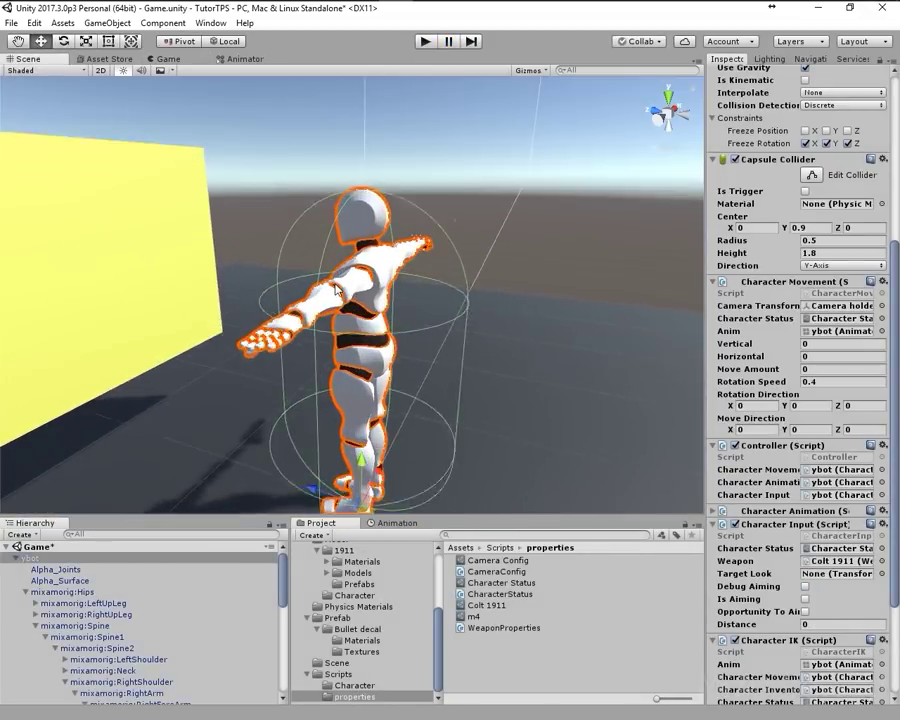
scroll(866, 549, down, 4)
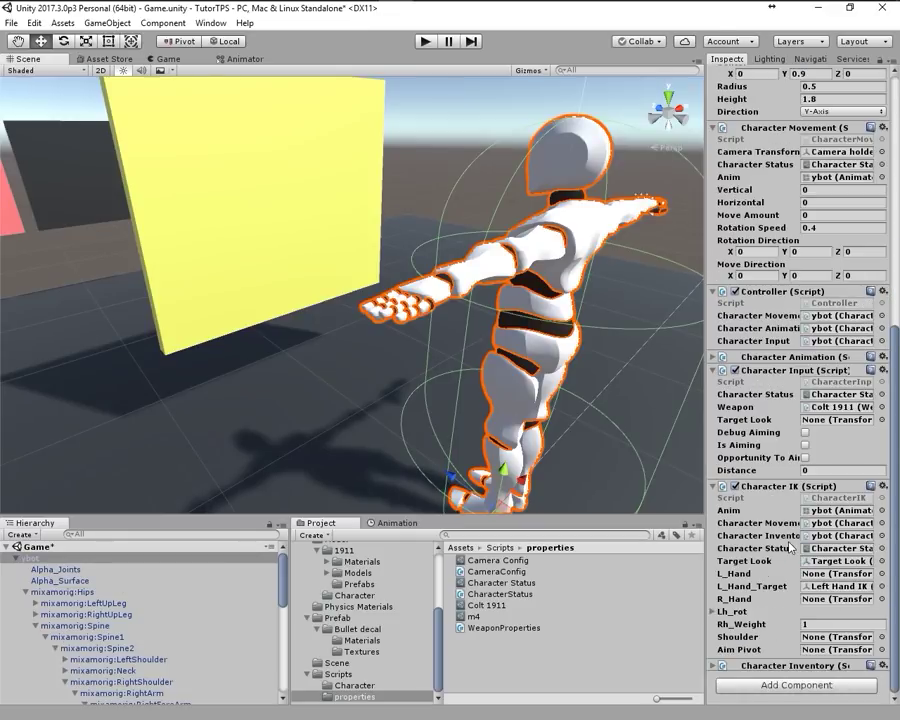
click(791, 667)
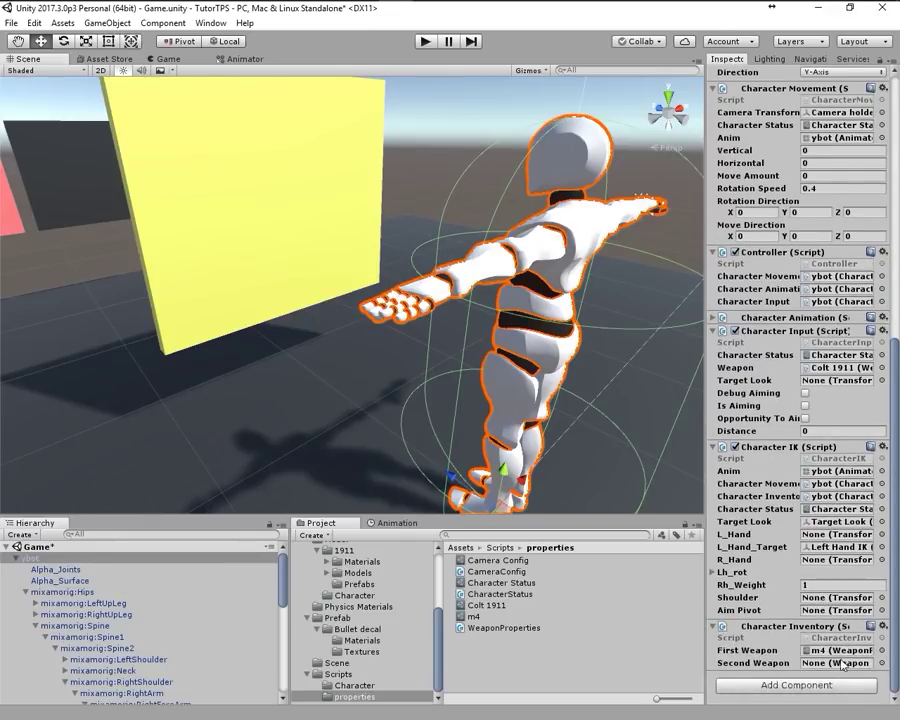
scroll(143, 612, down, 3)
scroll(143, 612, down, 2)
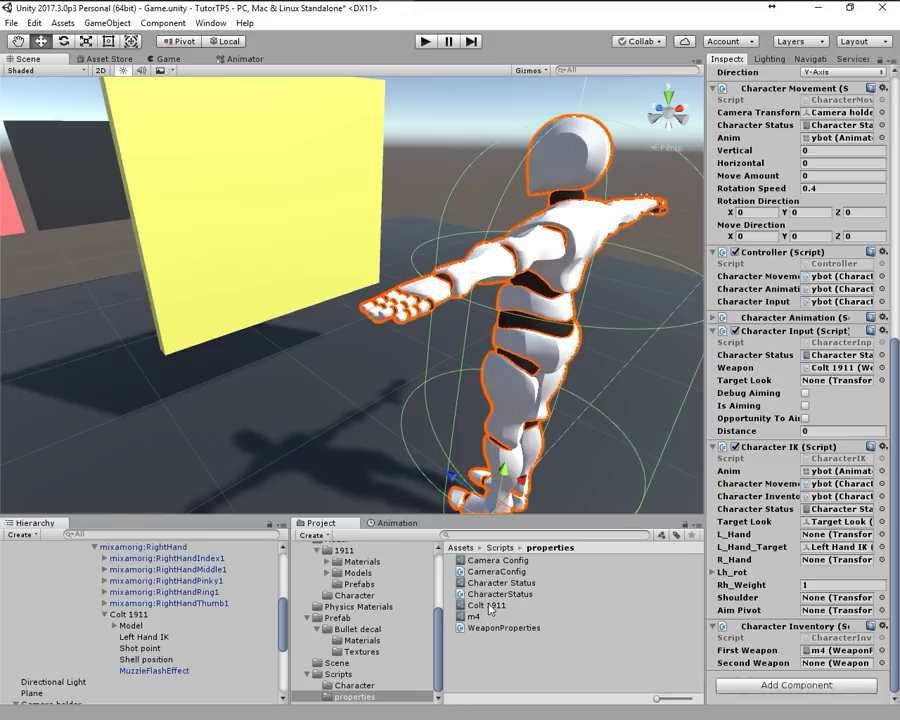
key(ctrl+p)
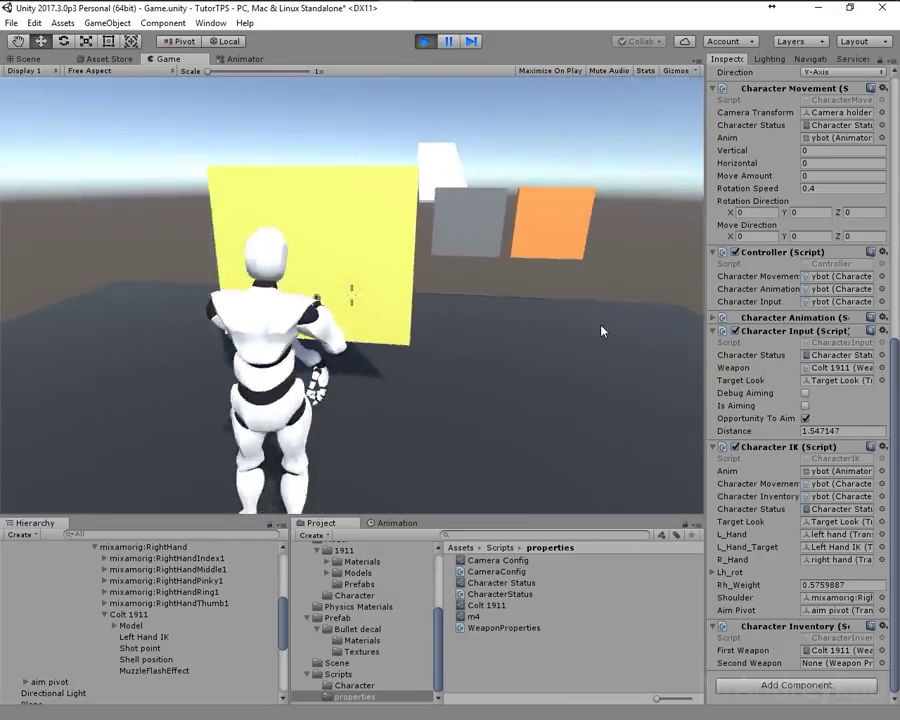
- Aim the game camera with the character, then select the Left Hand IK target
right_drag(601, 330, 135, 126)
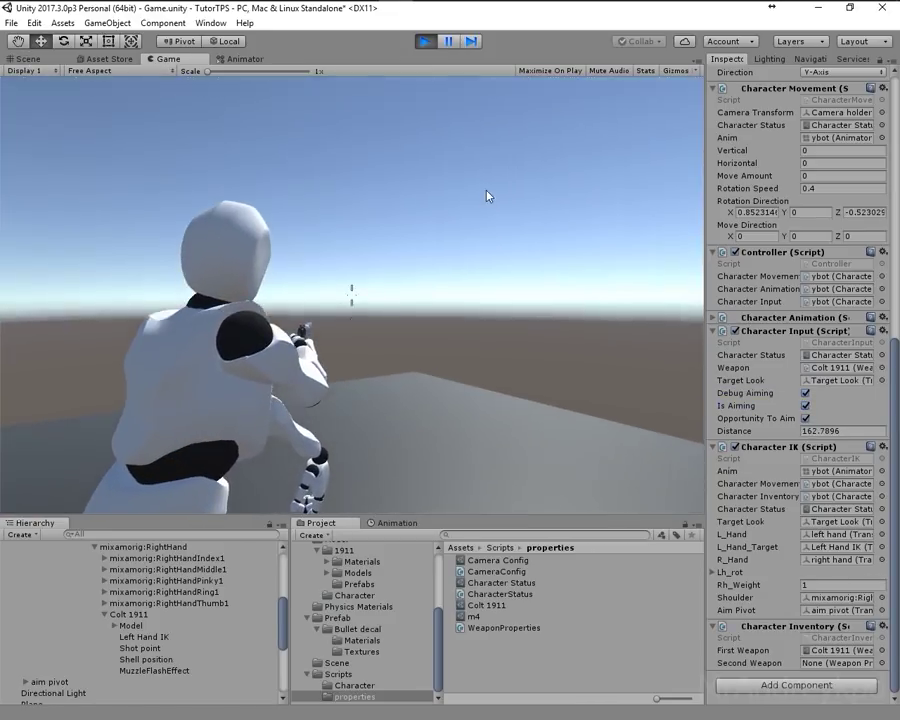
key(super)
click(653, 591)
click(650, 583)
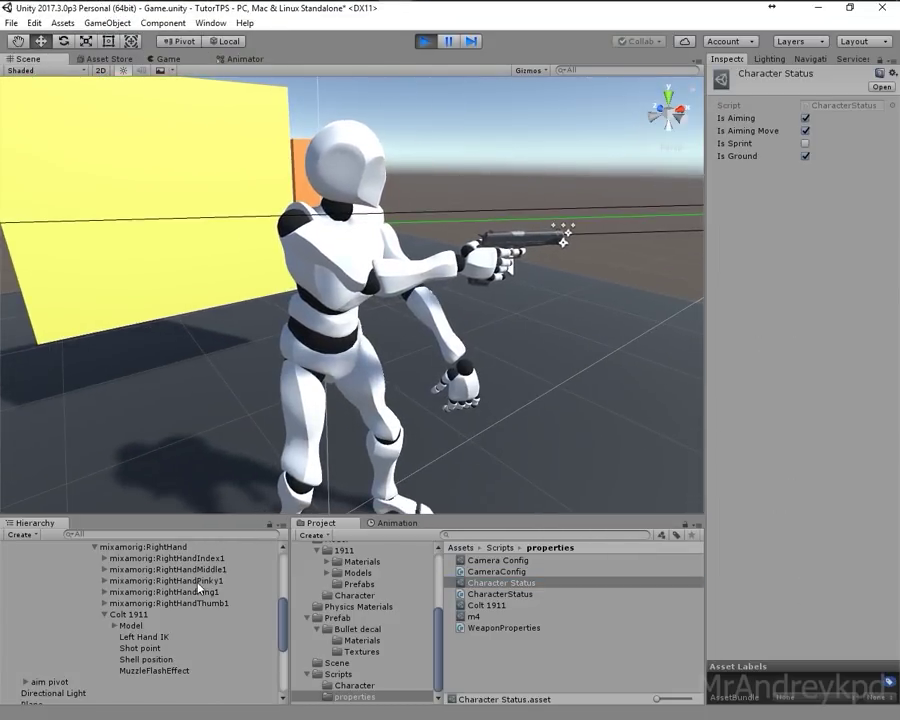
click(162, 637)
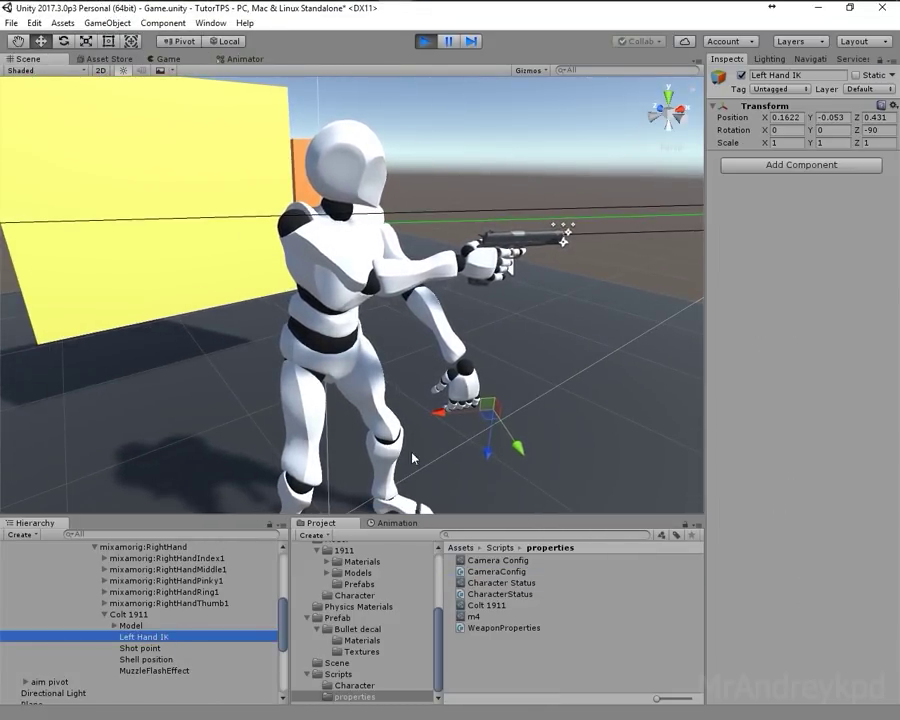
middle_drag(410, 452, 386, 393)
- Move and rotate Left Hand IK onto the pistol grip, copy its Transform, and stop playing
mouse_move(386, 393)
mouse_down()
mouse_move(380, 236)
mouse_move(268, 282)
mouse_up()
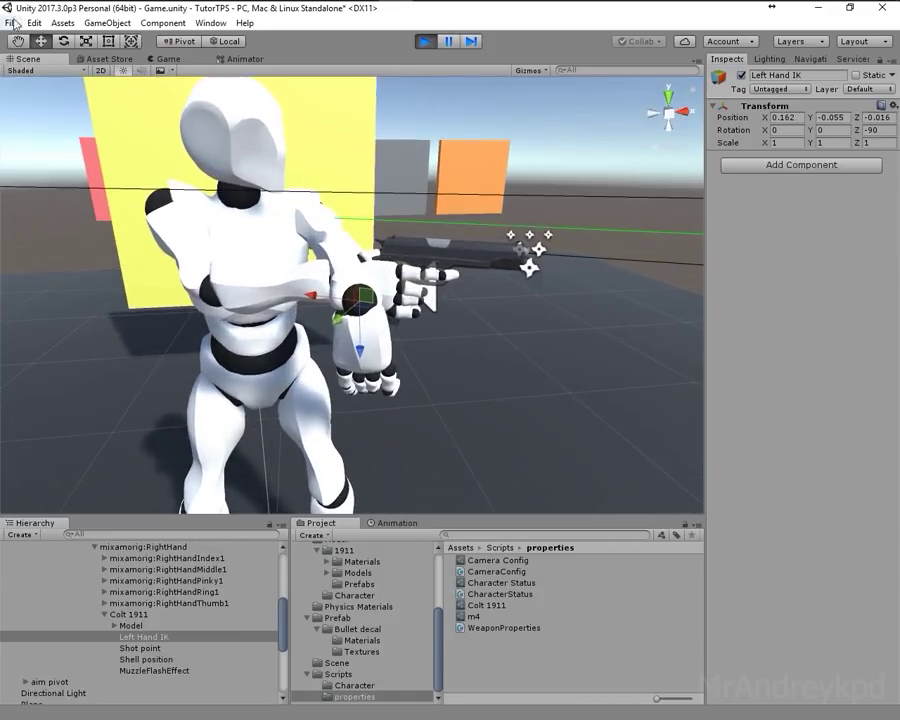
key(e)
mouse_move(410, 330)
mouse_down()
mouse_move(475, 316)
mouse_move(400, 290)
mouse_move(224, 290)
mouse_move(452, 415)
mouse_move(858, 190)
mouse_up()
key(w)
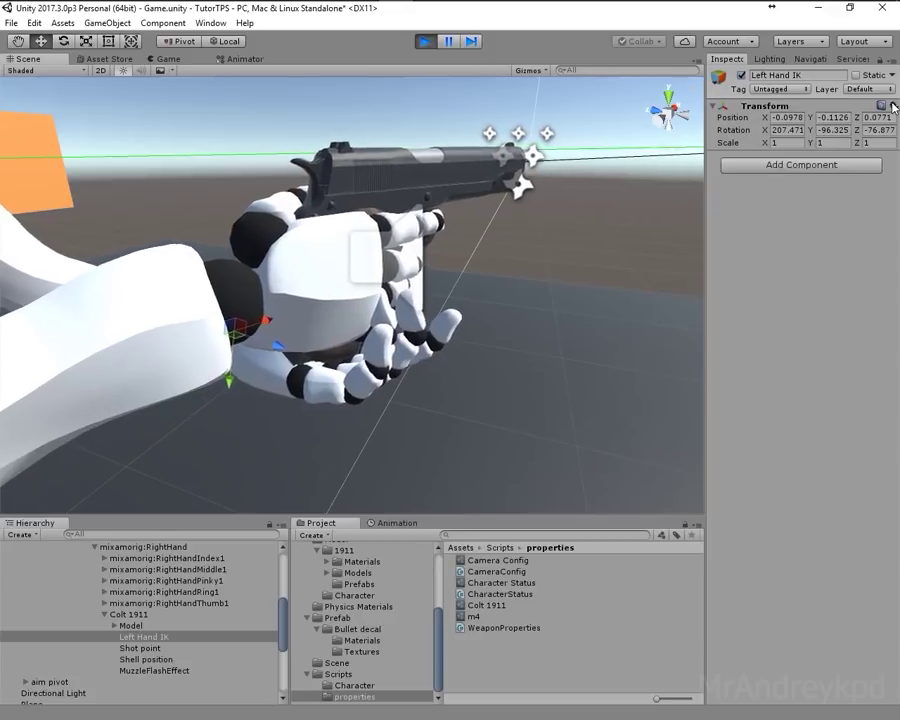
click(893, 105)
click(822, 175)
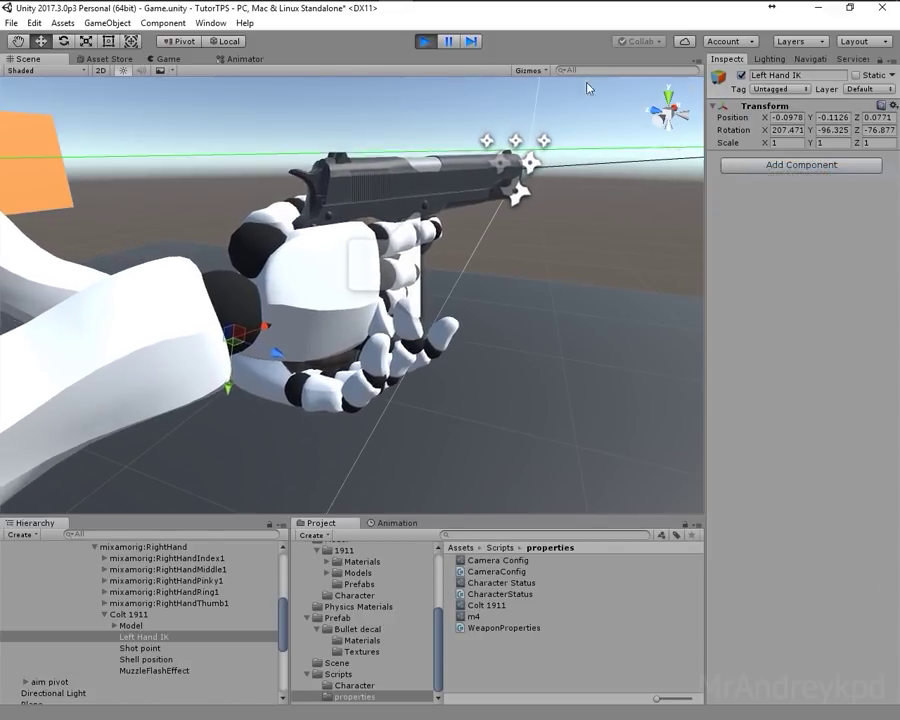
click(425, 41)
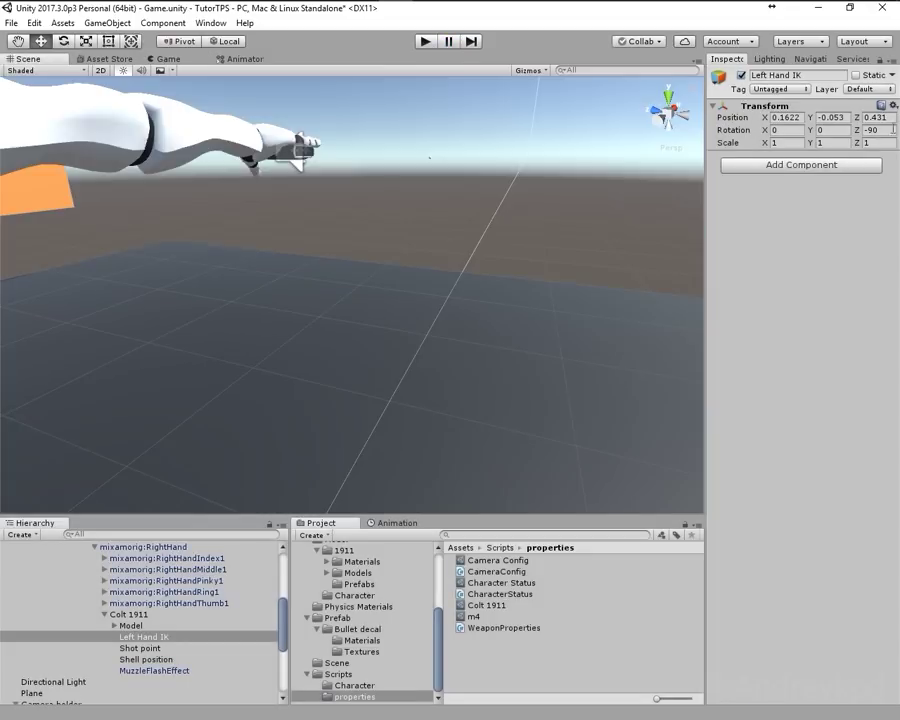
- Paste the copied pistol-grip pose into Left Hand IK's Transform and frame it
click(893, 105)
click(846, 205)
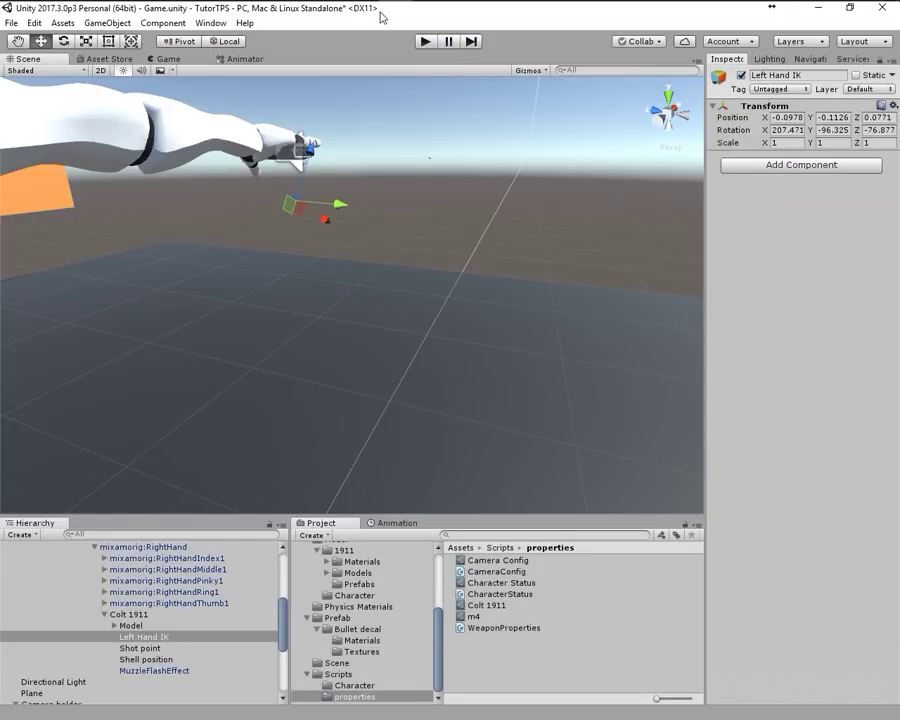
key(f)
- Play and fire pistol shots at the grey and orange cubes, then stop the game
click(427, 42)
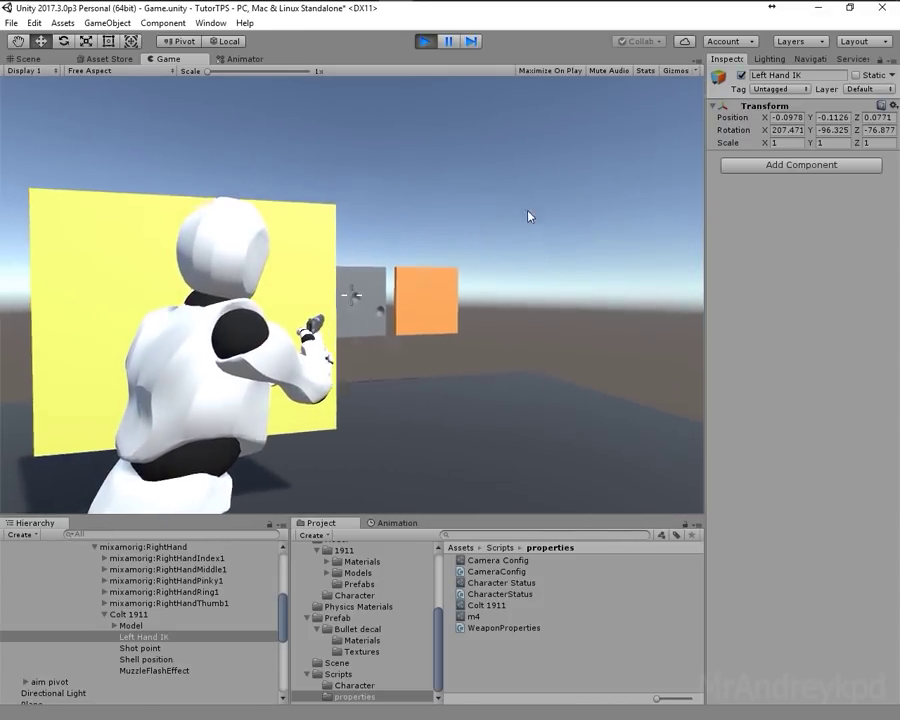
click(531, 220)
click(533, 224)
click(533, 225)
click(533, 227)
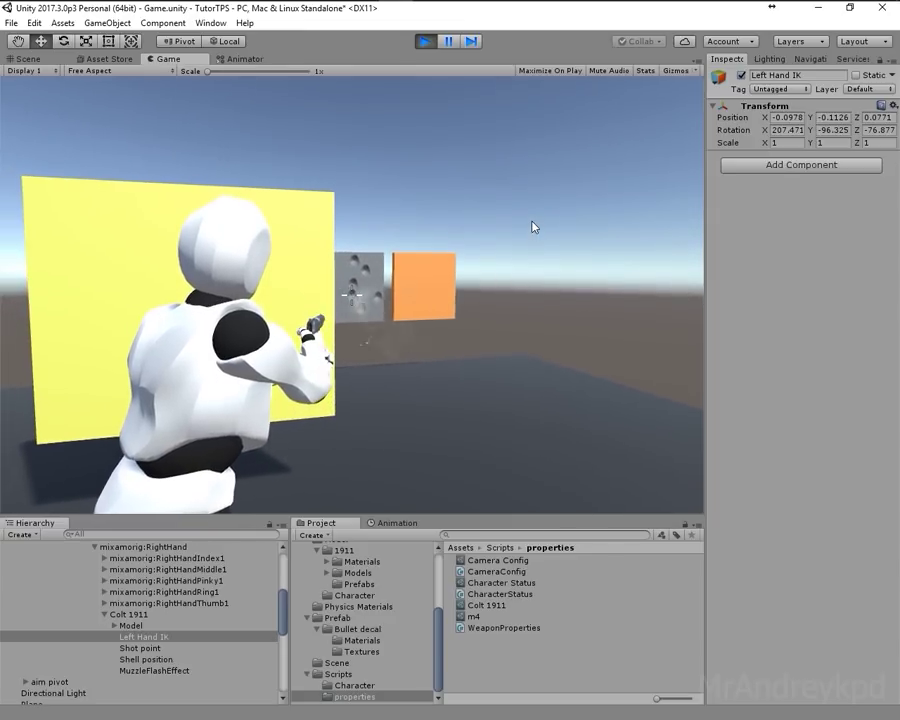
click(556, 224)
click(554, 226)
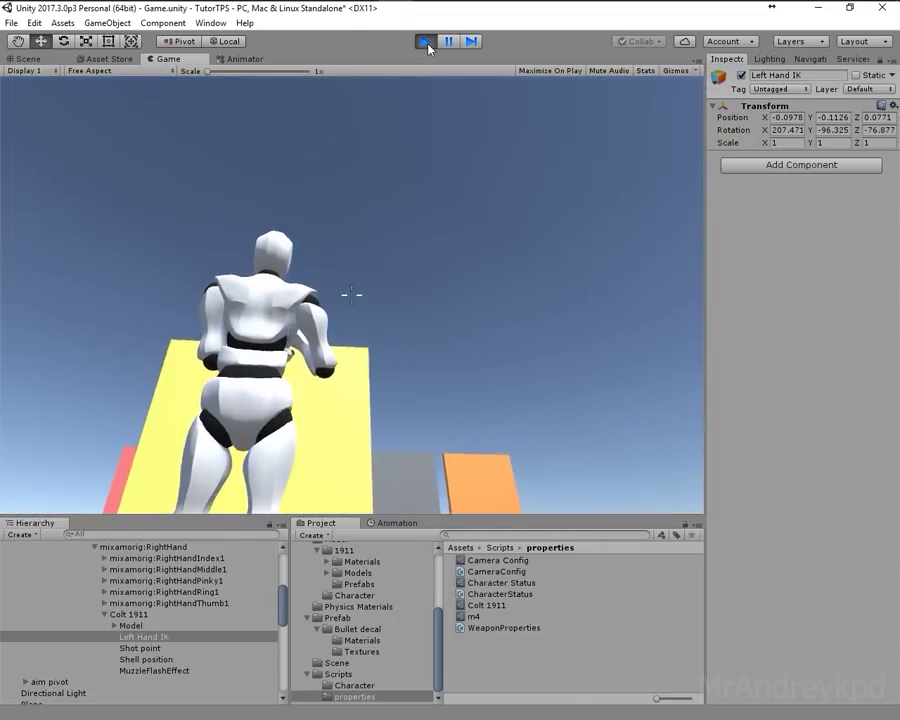
key(ctrl+p)
- Browse into the Assets/Animation folders and back up to Assets
click(470, 550)
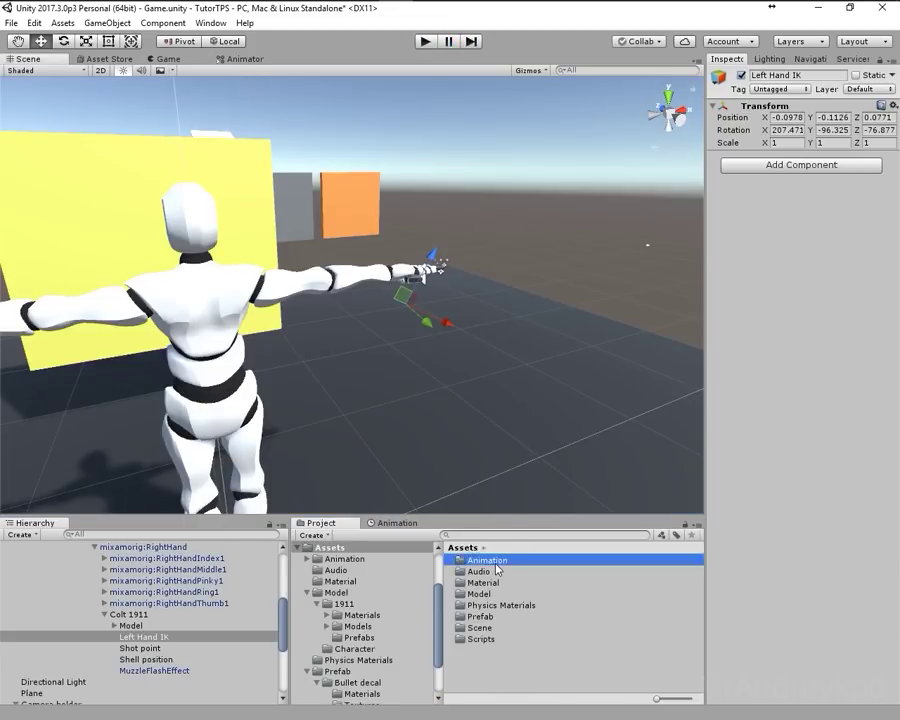
double_click(497, 563)
double_click(497, 563)
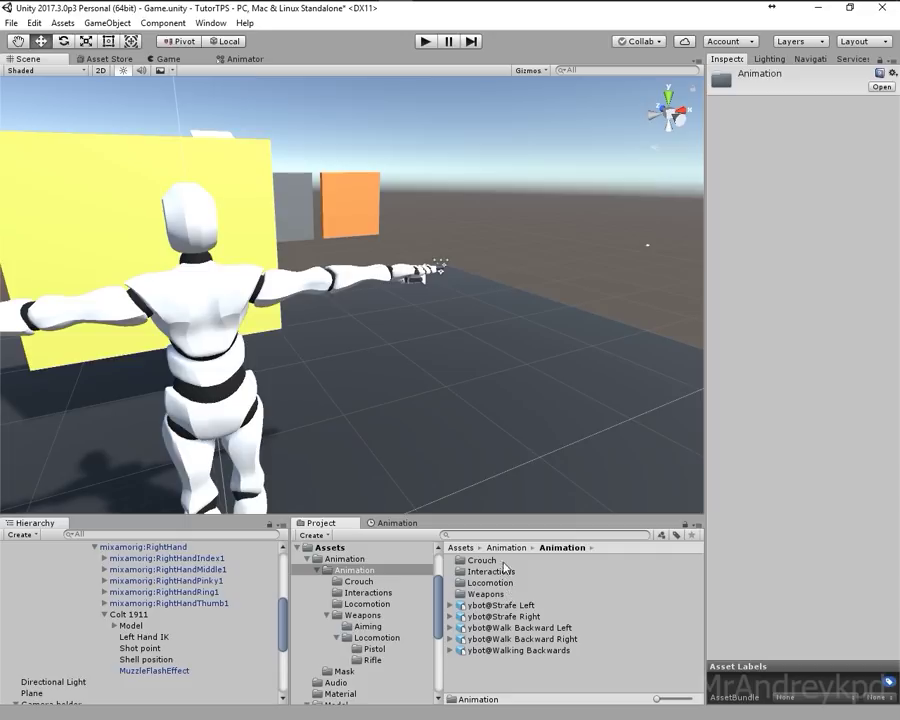
key(BackSpace)
key(BackSpace)
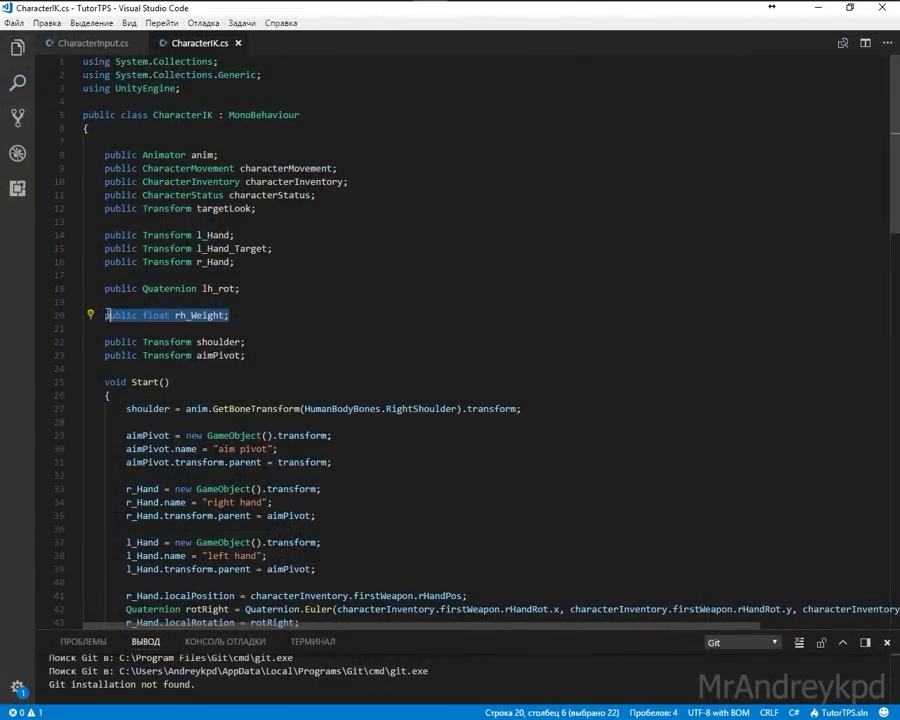
- Declare an lh_Weight copy of rh_Weight and use it in place of the 1 on line 85
key(Return)
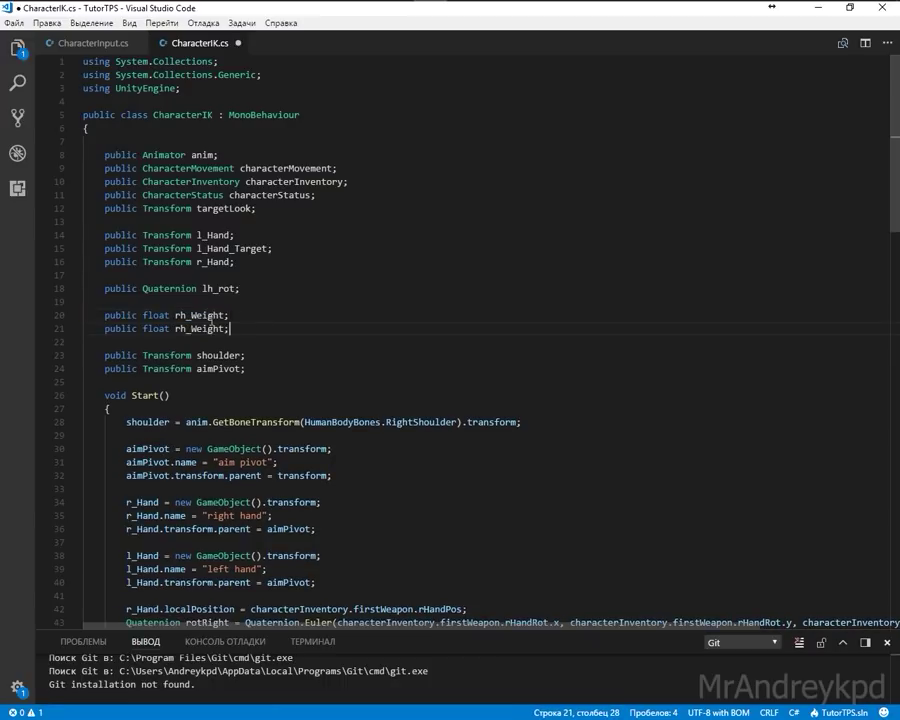
drag(180, 328, 175, 328)
text(l)
double_click(200, 328)
scroll(292, 345, down, 6)
scroll(292, 345, down, 7)
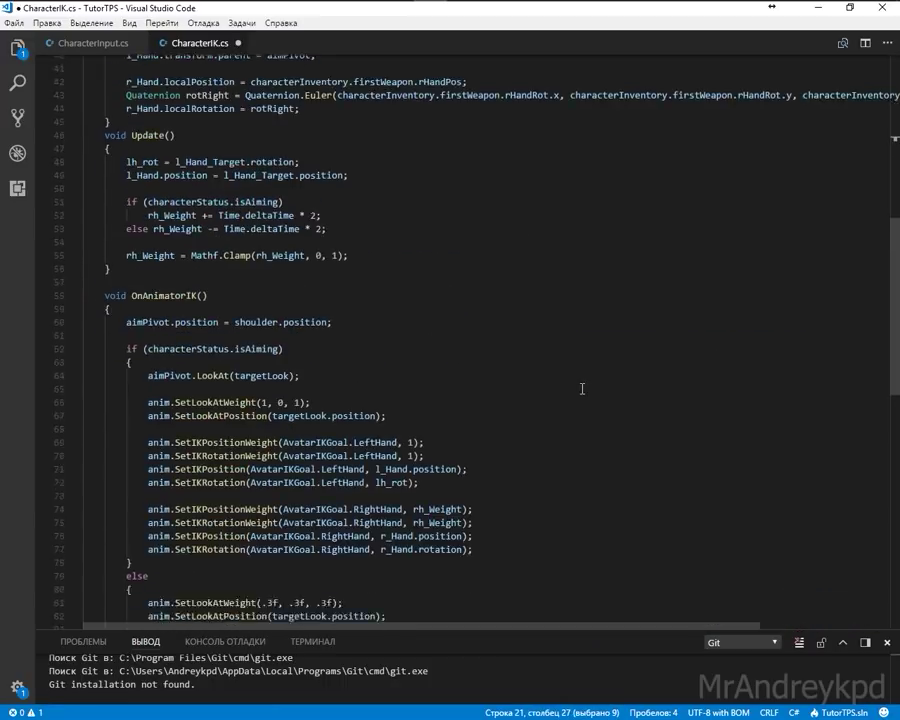
scroll(630, 396, down, 5)
scroll(488, 362, up, 4)
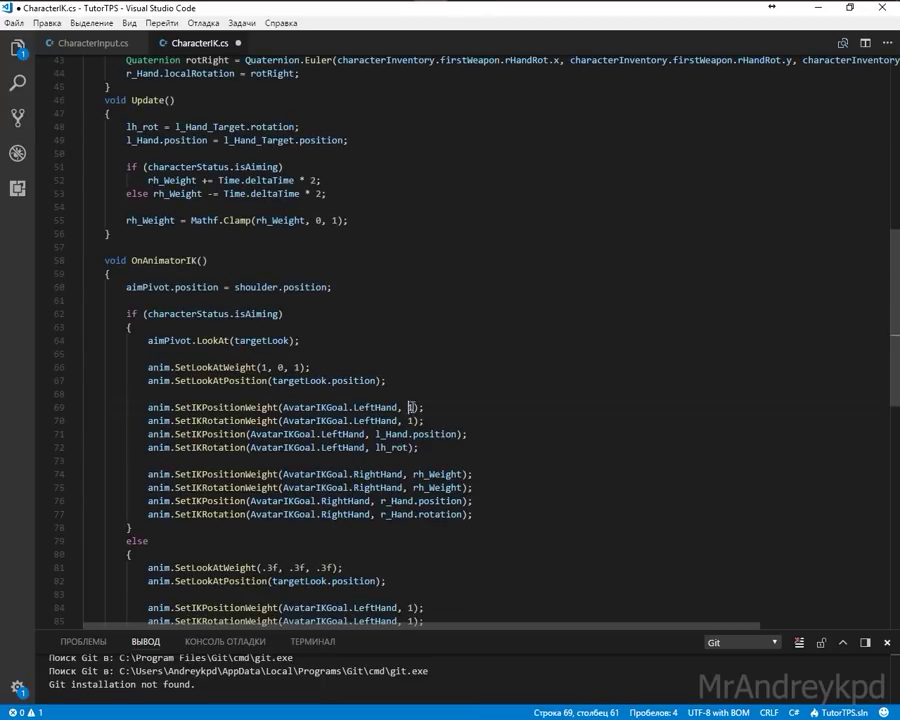
scroll(403, 352, down, 2)
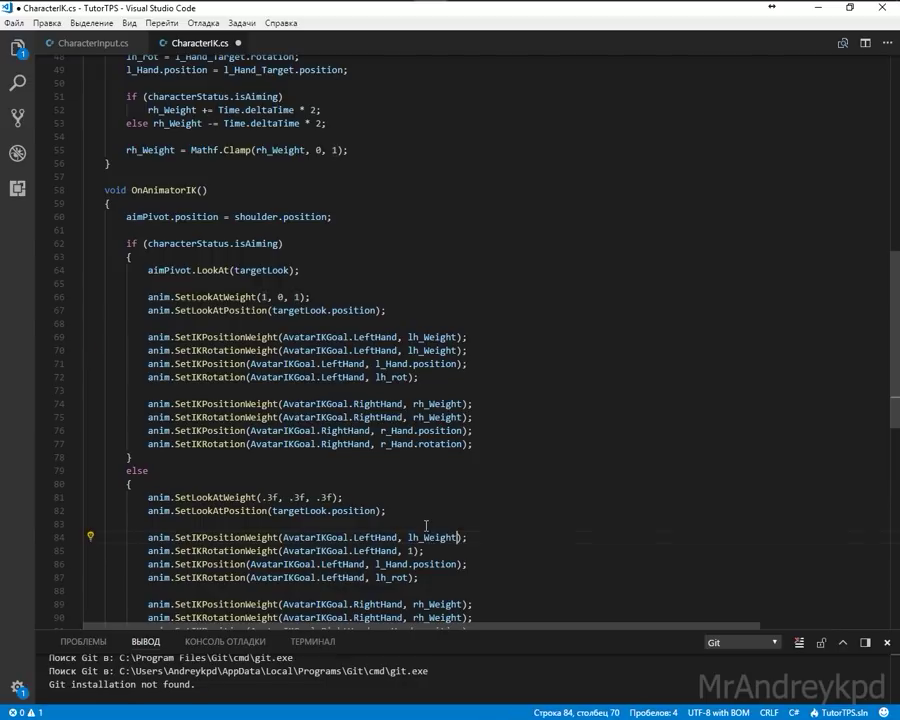
key(ctrl+v)
scroll(168, 405, up, 7)
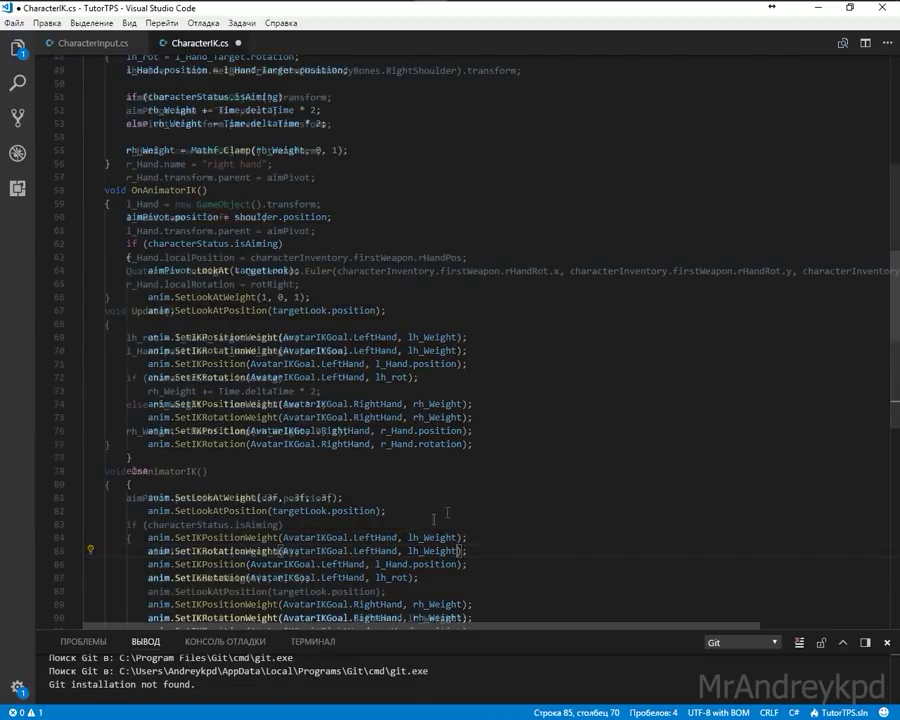
- Wrap the isAiming if branch and the one-line else in braced blocks
key(Return)
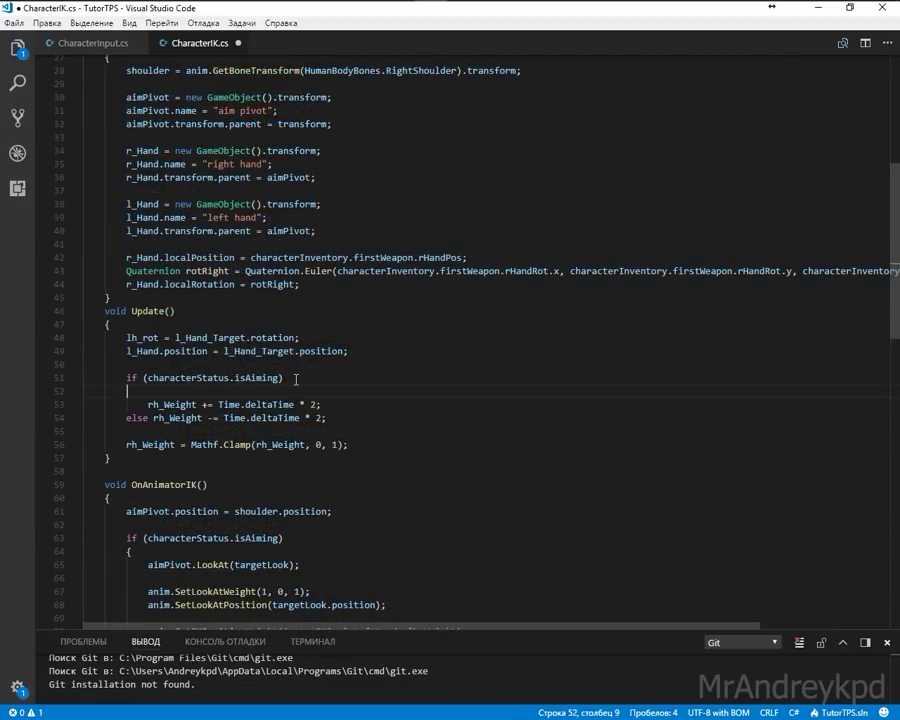
text({)
click(328, 403)
key(Return)
text(})
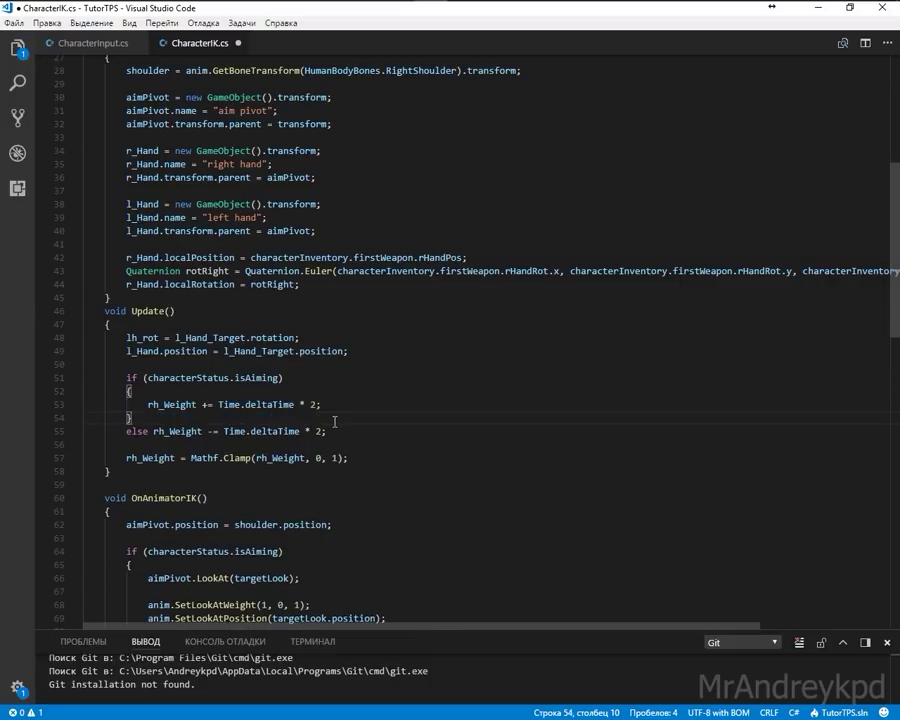
click(356, 431)
key(Return)
text(})
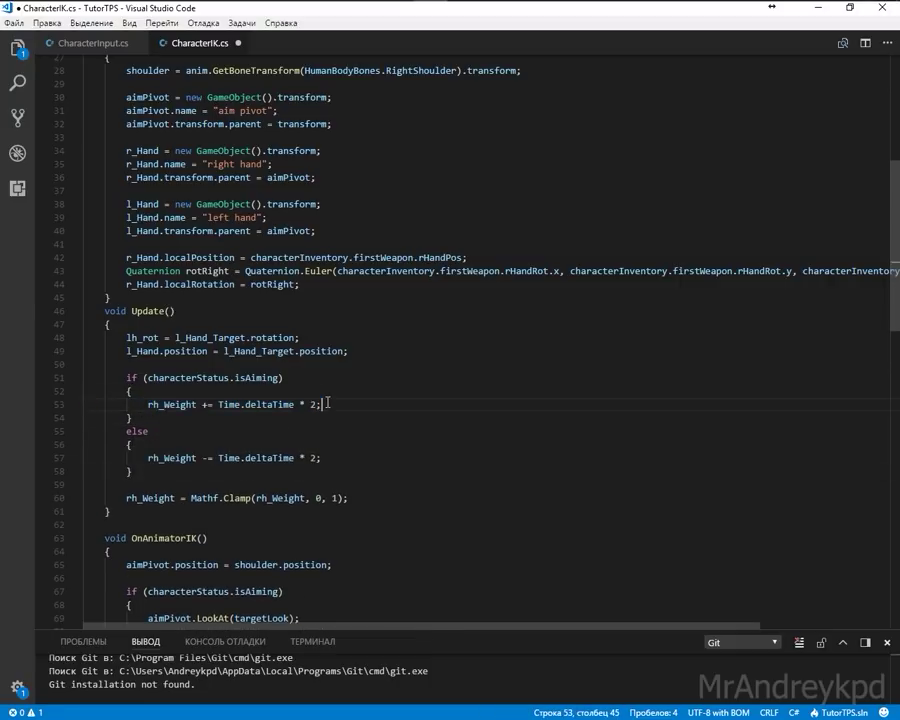
- Duplicate the rh_Weight increment, decrement and Clamp lines as lh_Weight versions
key(shift+alt+Down)
drag(153, 418, 148, 418)
text(l)
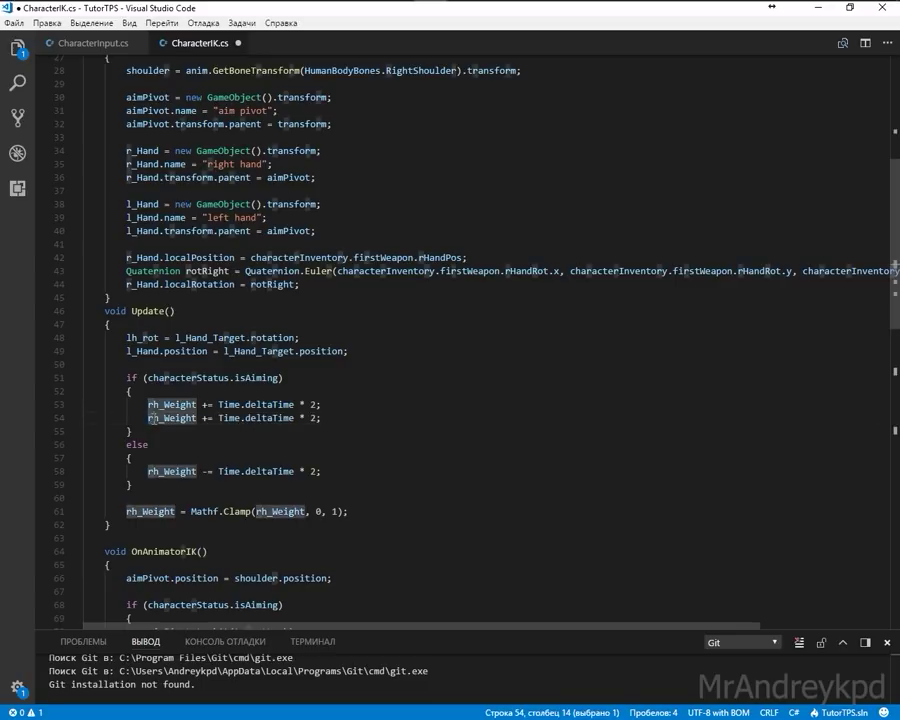
mouse_move(322, 471)
mouse_down()
mouse_move(165, 471)
mouse_move(153, 485)
mouse_move(167, 485)
mouse_up()
key(shift+alt+Down)
text(l)
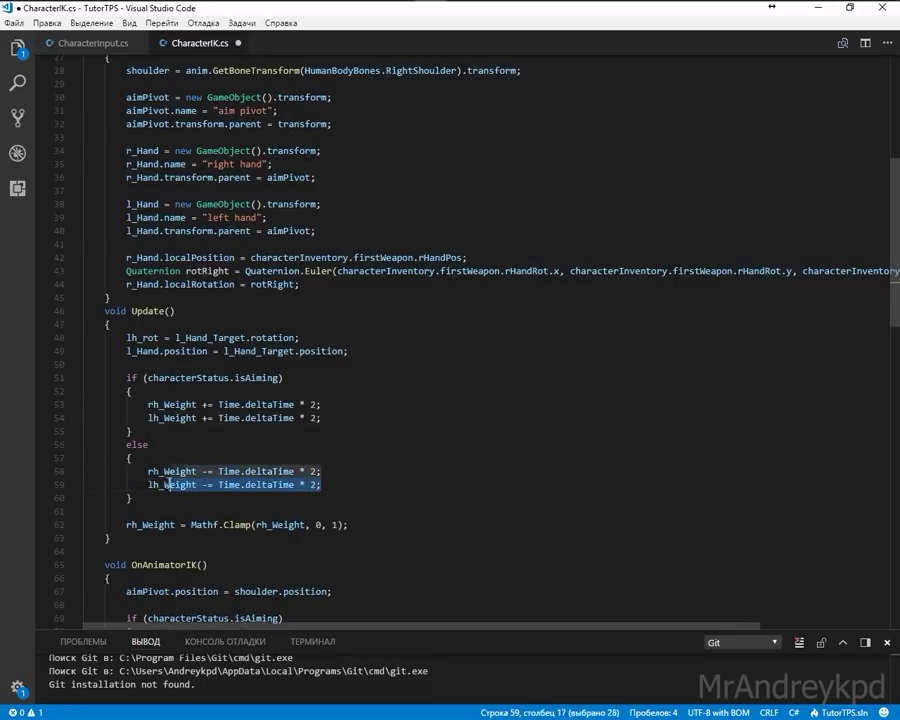
click(353, 522)
key(shift+alt+Down)
drag(126, 538, 131, 538)
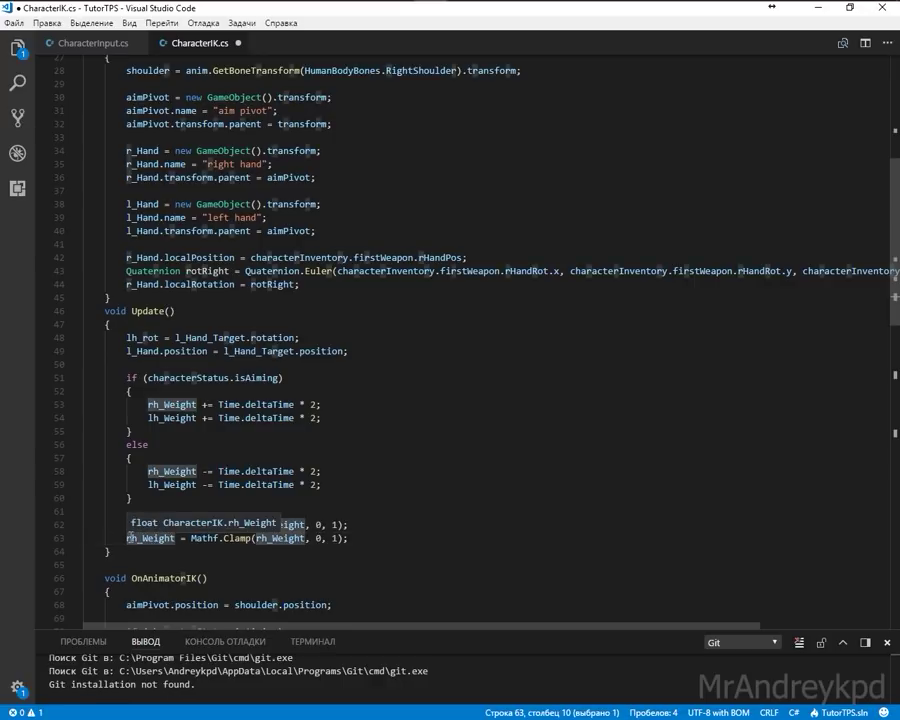
click(131, 431)
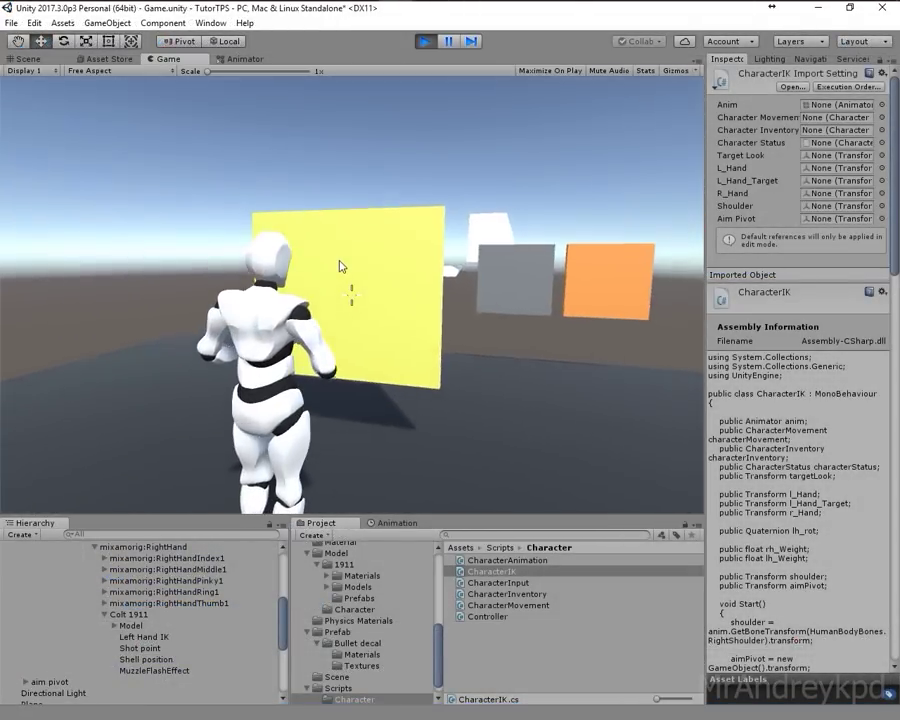
- Aim the pistol in play mode, watch ybot's Rh_Weight and Lh_Weight rise together, then stop
right_click(339, 266)
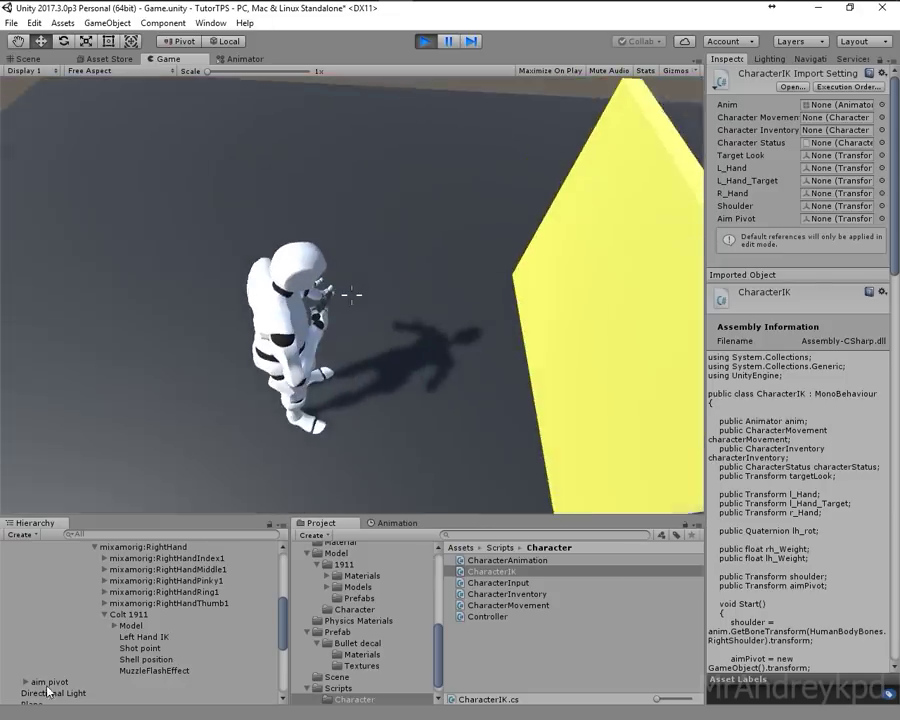
click(21, 557)
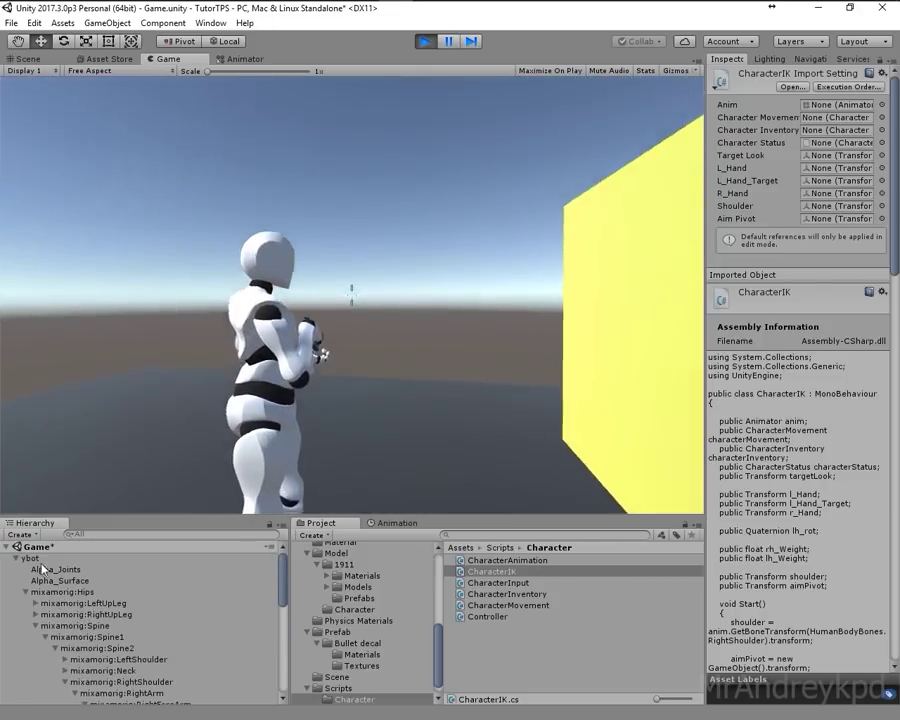
scroll(869, 563, down, 5)
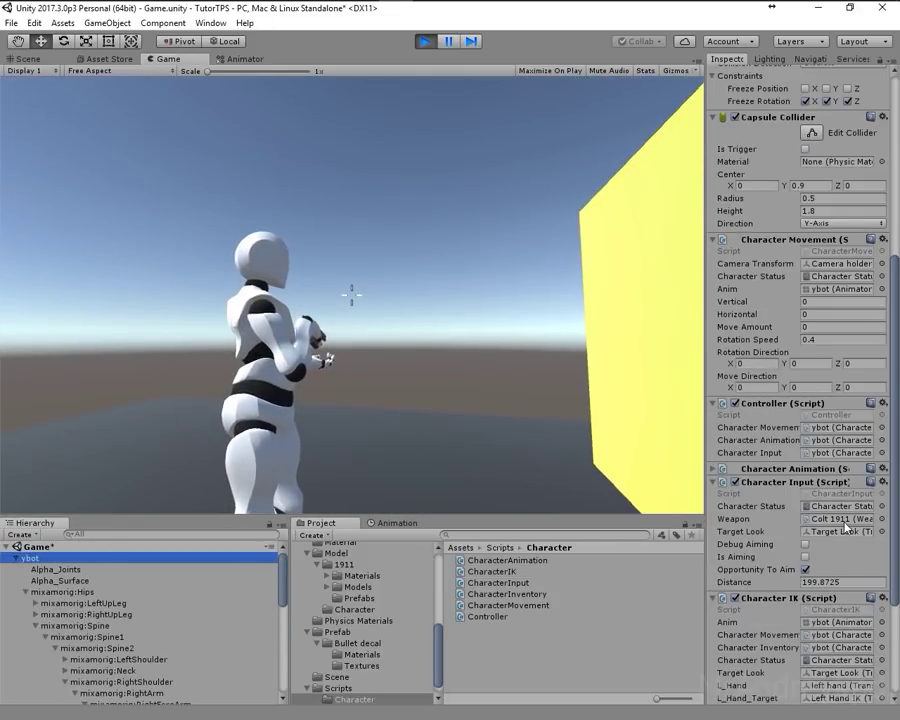
scroll(850, 530, down, 3)
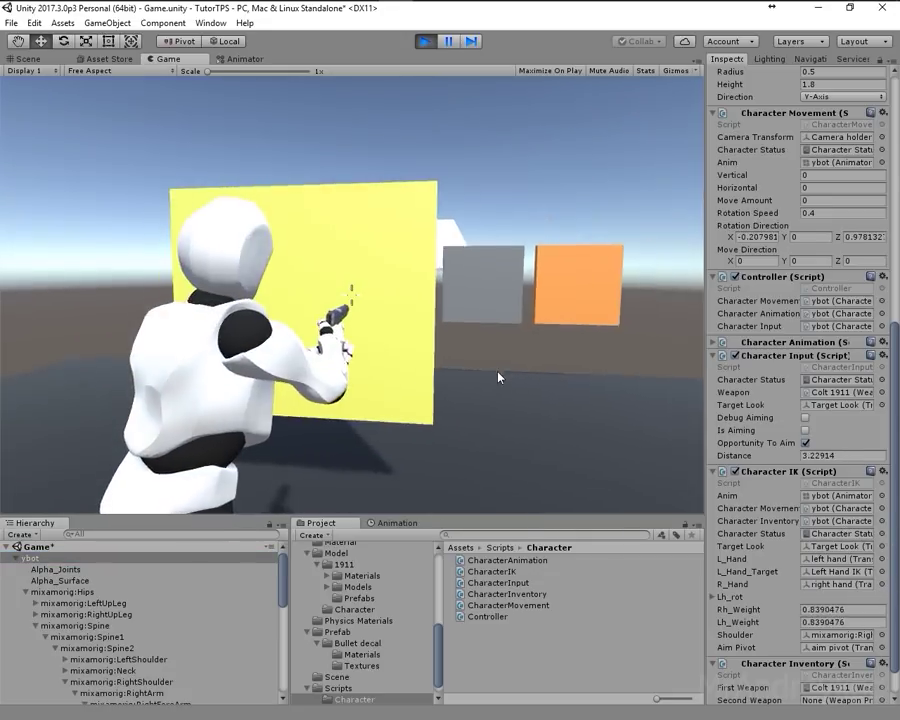
right_click(474, 377)
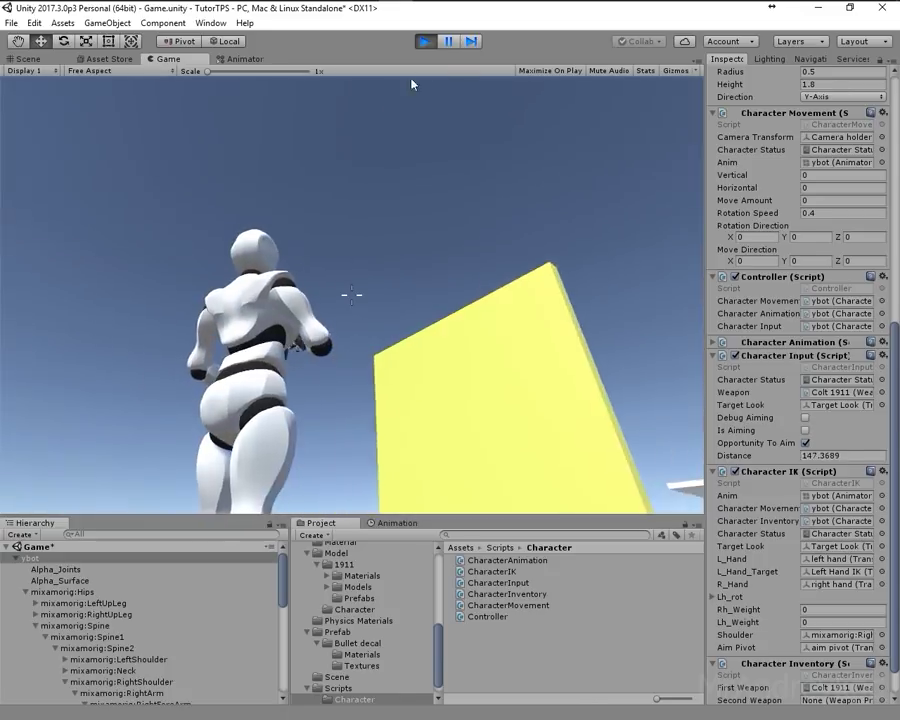
click(425, 41)
- Add a Right Arm layer to the Animator and place it above Both Arms
click(244, 59)
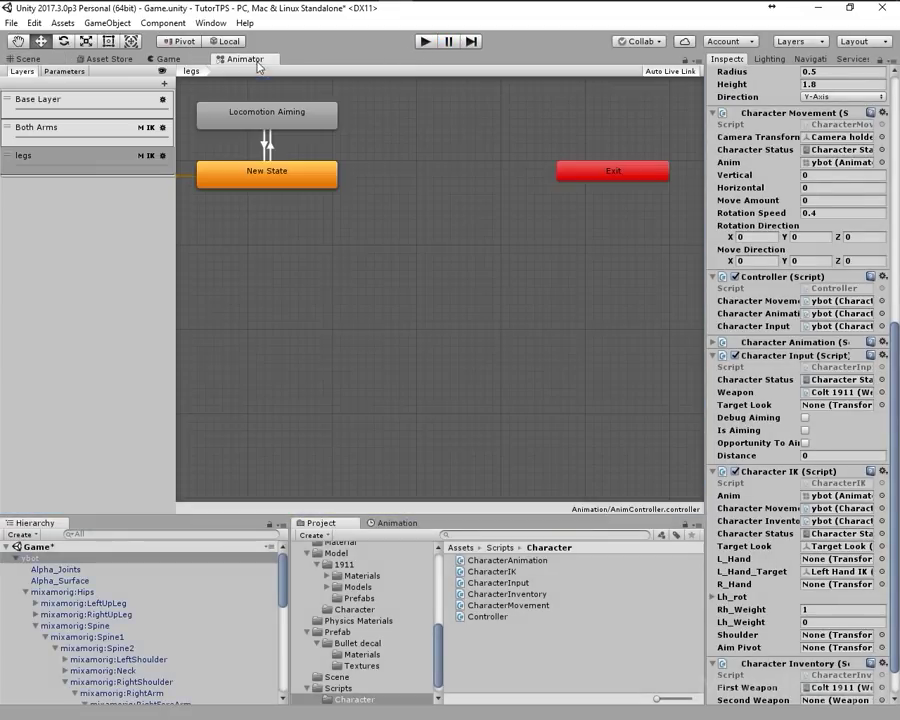
click(165, 85)
text(Right Arm)
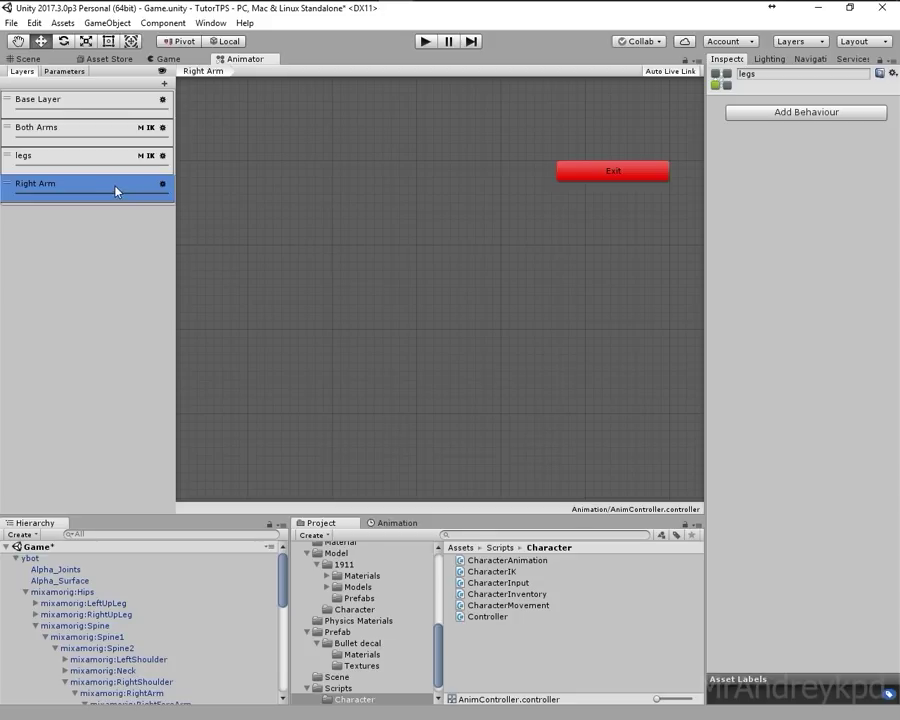
drag(116, 190, 120, 130)
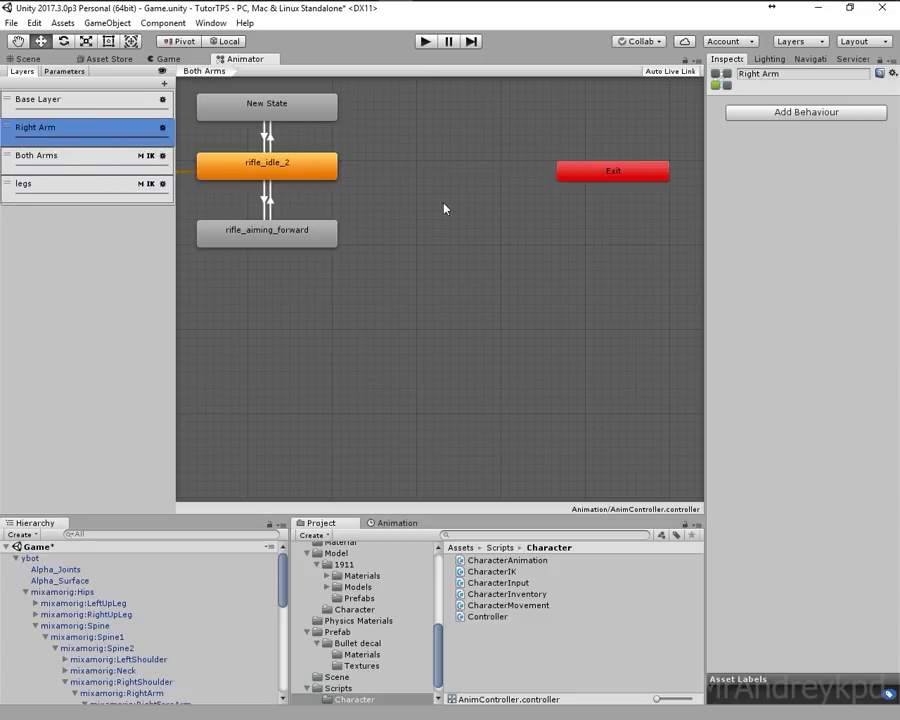
- Create an empty default state in Right Arm and search the Project for 'pis' clips
right_click(512, 356)
mouse_move(600, 363)
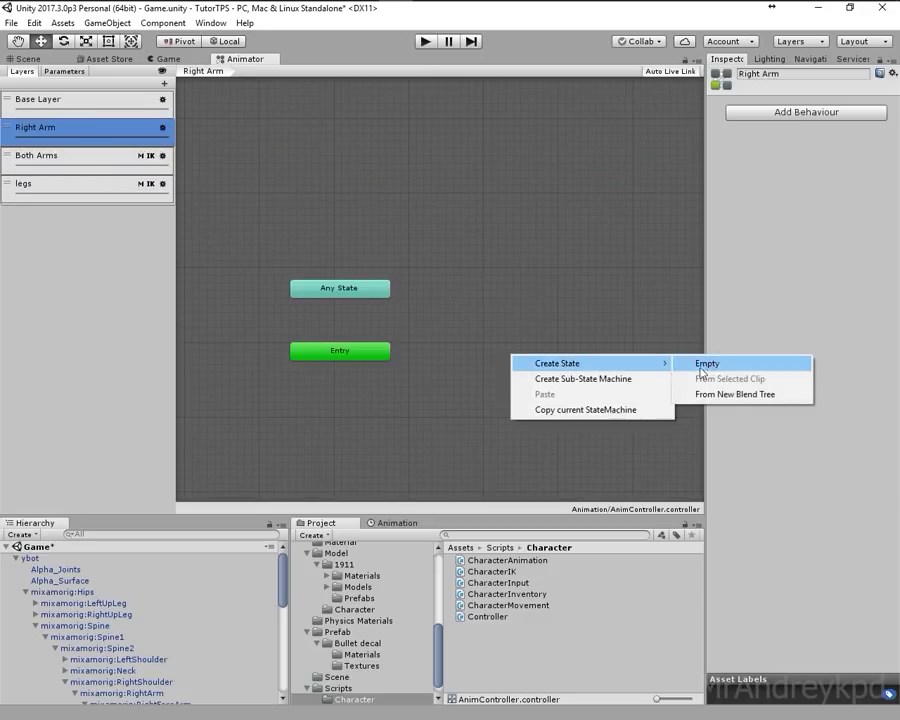
click(701, 366)
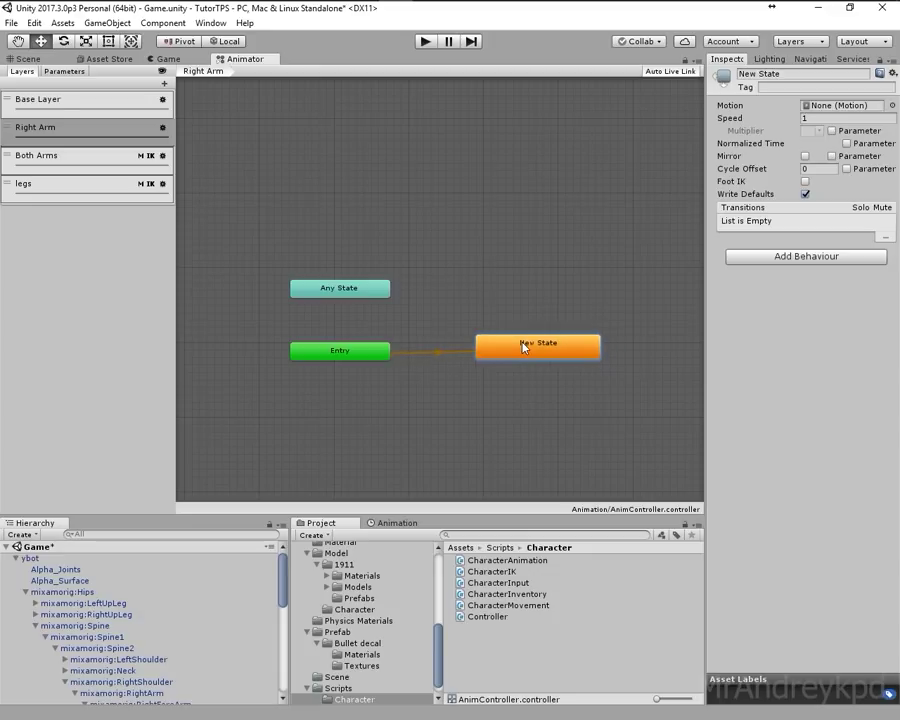
click(462, 548)
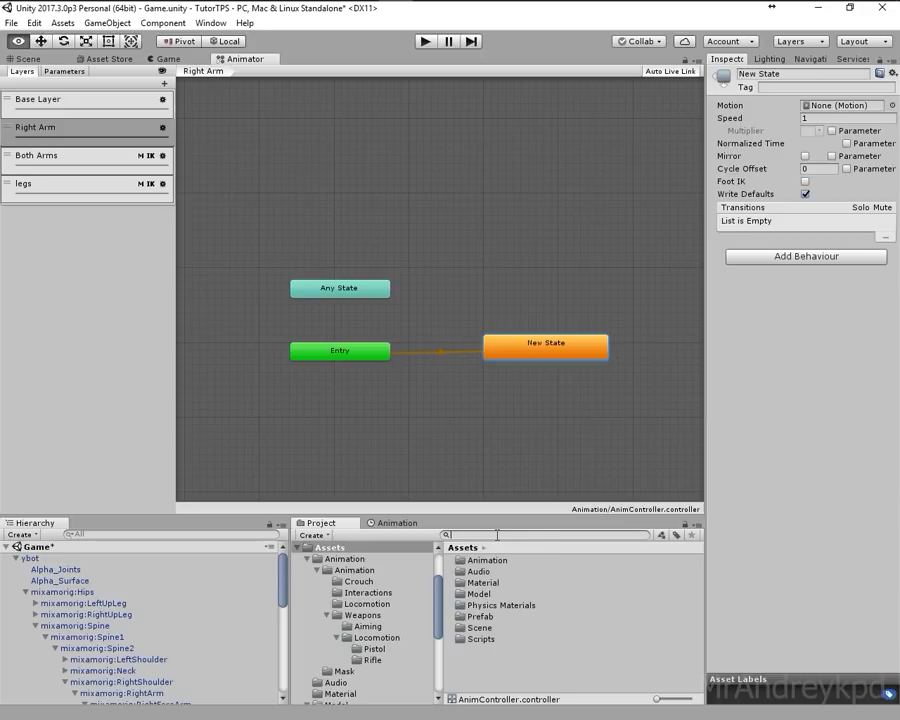
text(pis)
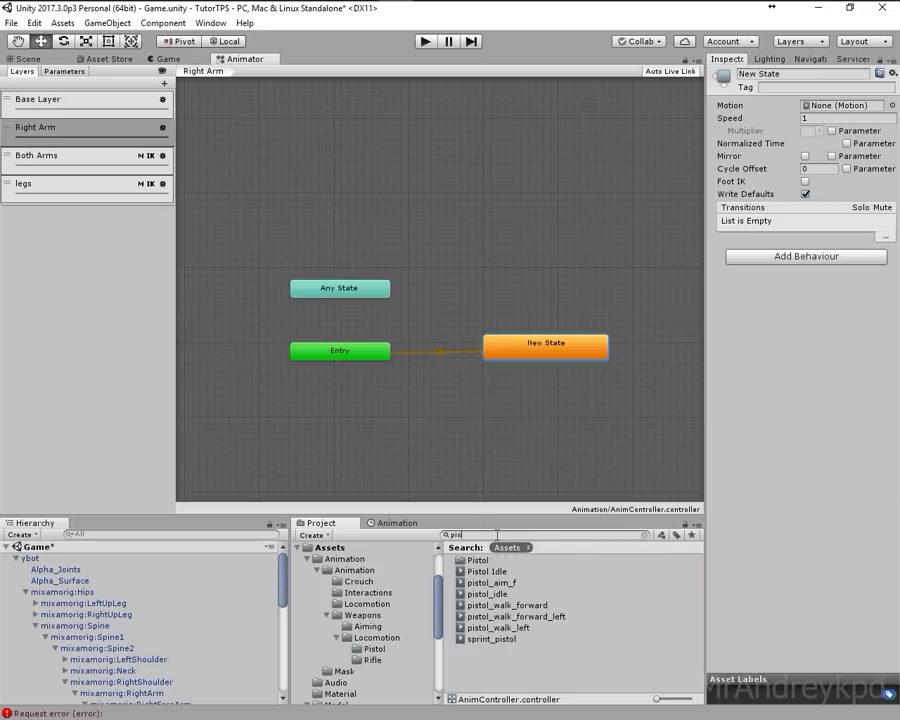
- Add a Pistol Idle state to the Right Arm layer with a transition from New State
click(478, 573)
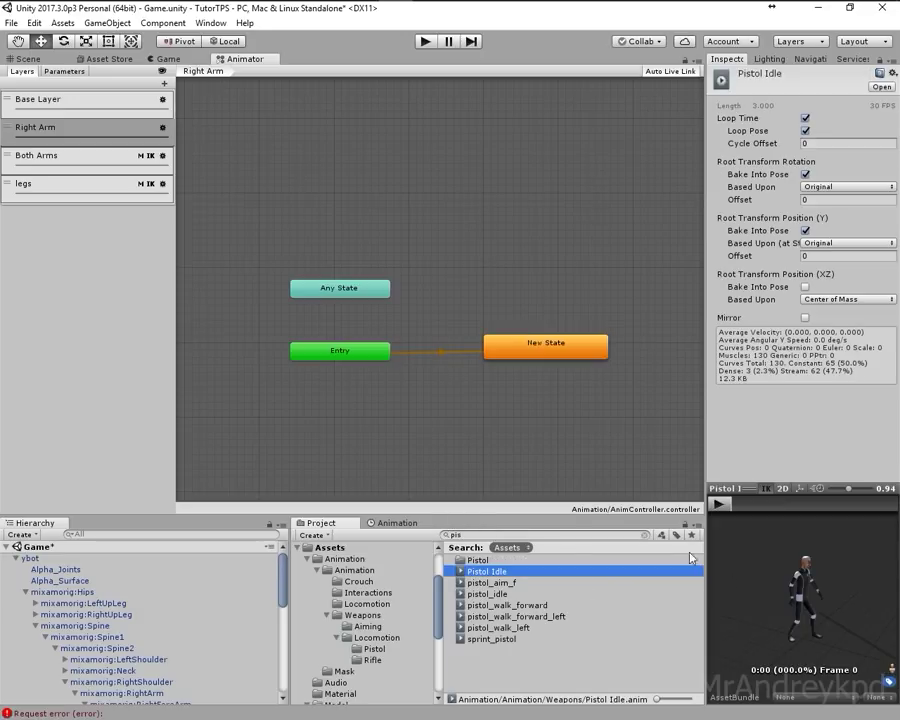
drag(528, 279, 531, 272)
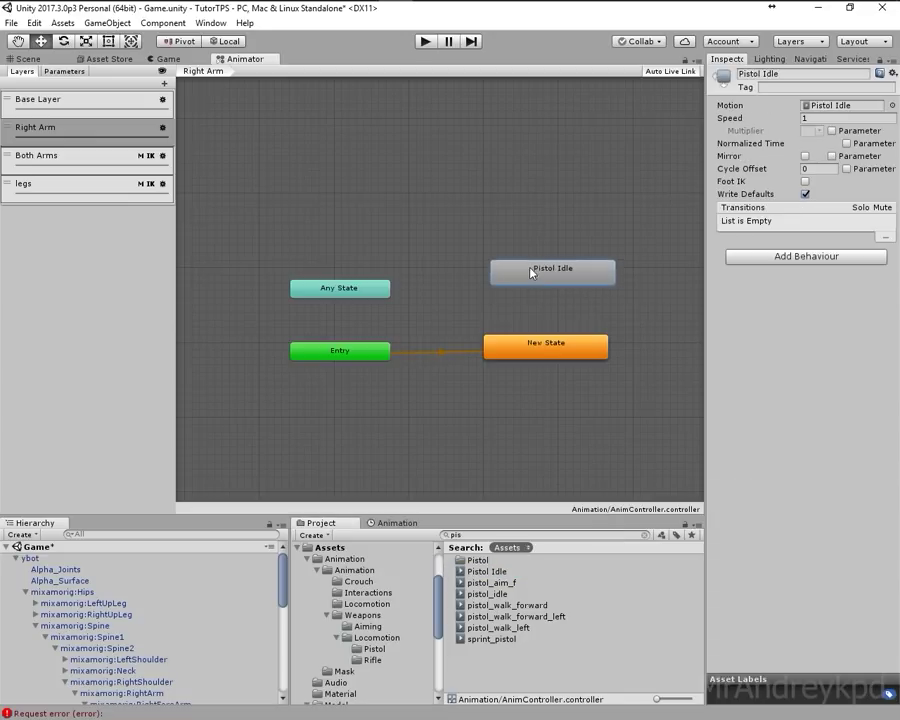
right_click(557, 357)
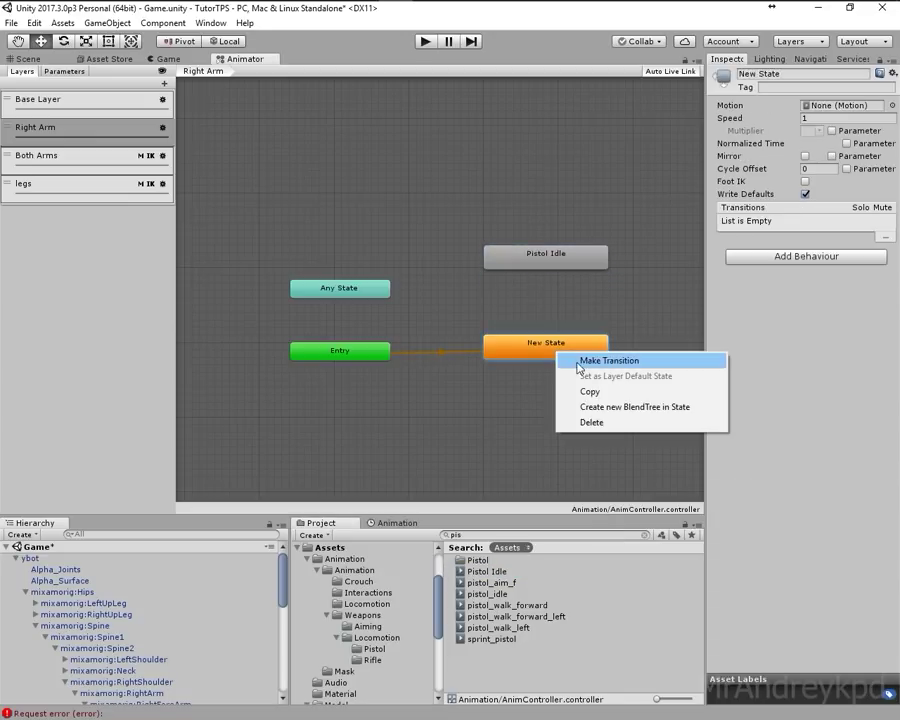
click(535, 360)
click(538, 256)
- Add the return transition from Pistol Idle to New State, then go to the Both Arms layer
right_click(590, 264)
click(555, 352)
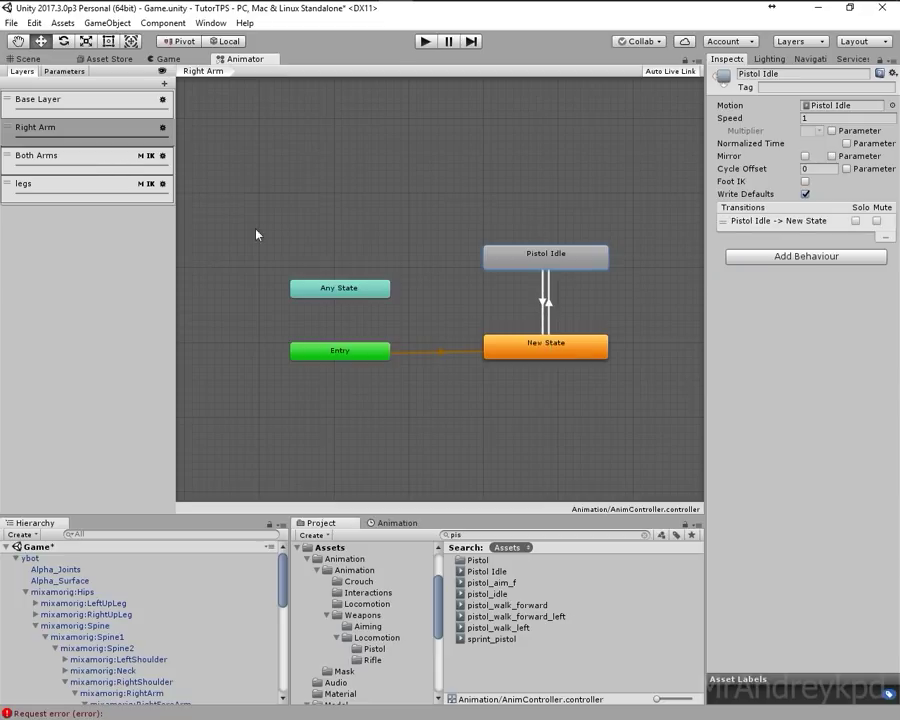
click(46, 162)
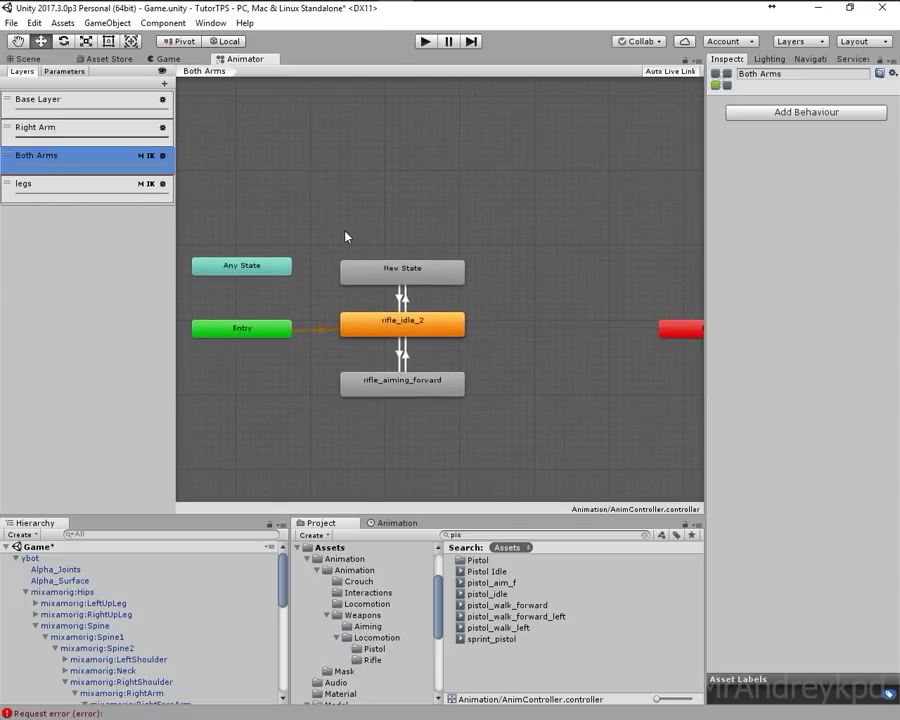
- Rearrange the Both Arms graph and set New State as the layer default state
drag(405, 333, 551, 332)
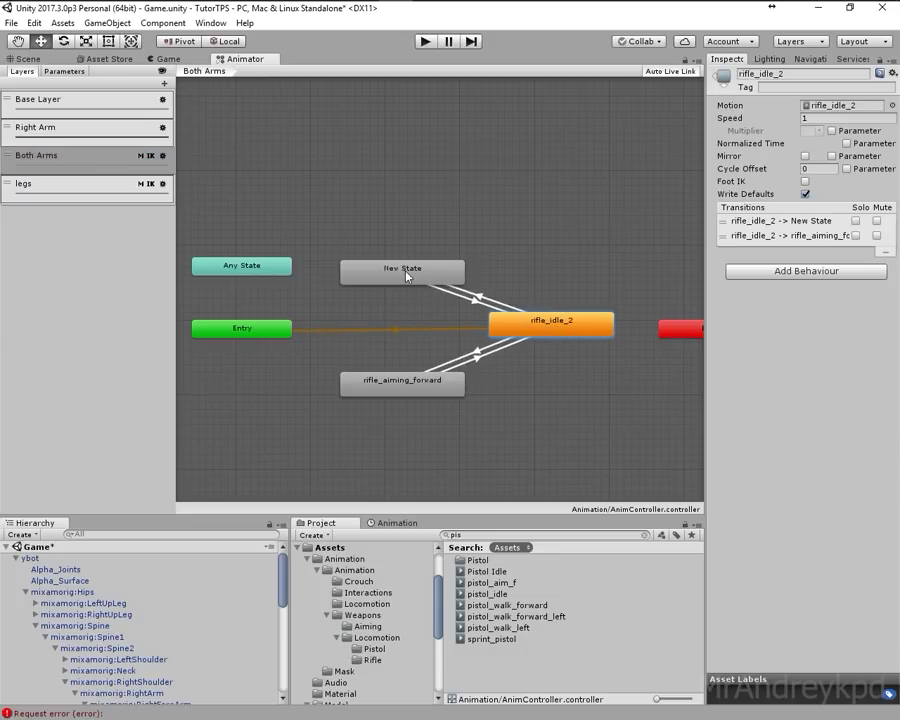
drag(407, 277, 377, 329)
right_click(377, 329)
click(405, 348)
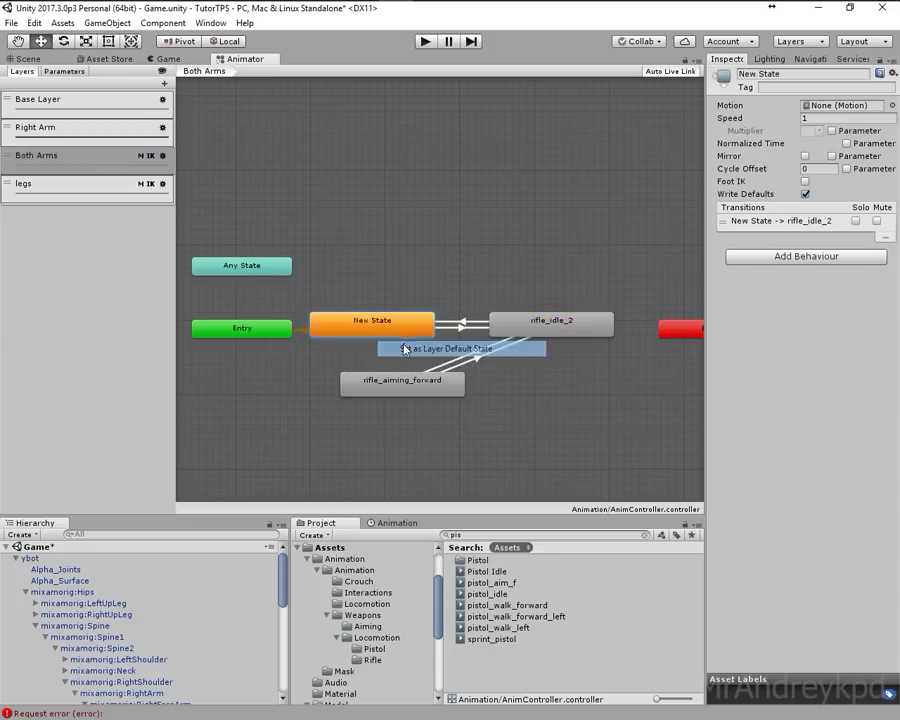
- Link New State to rifle_aiming_forward and back, then show the Parameters list
drag(397, 386, 493, 389)
drag(288, 335, 272, 333)
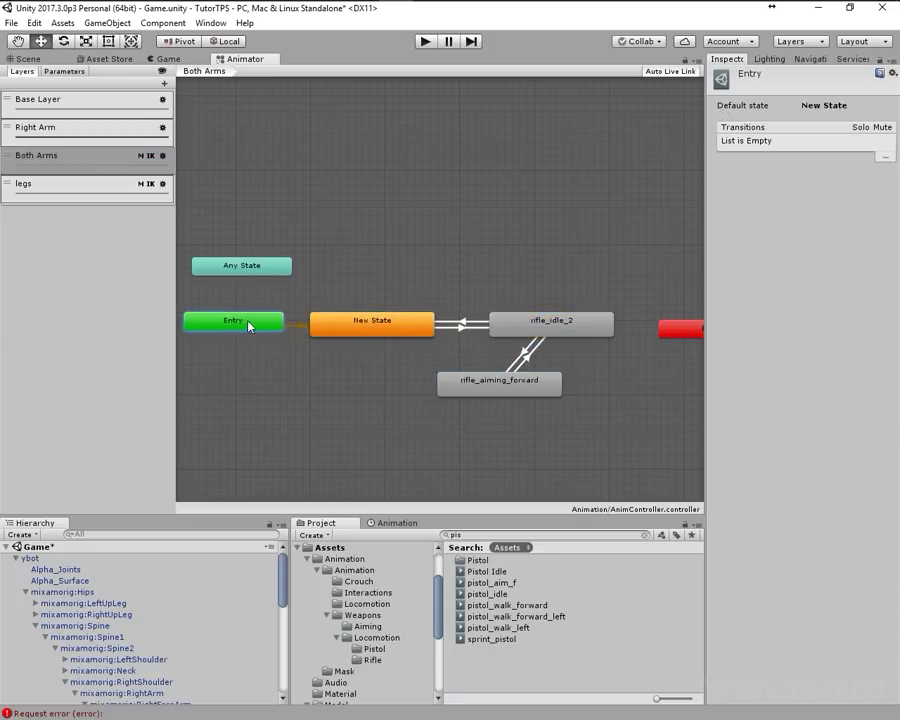
right_click(411, 327)
click(450, 333)
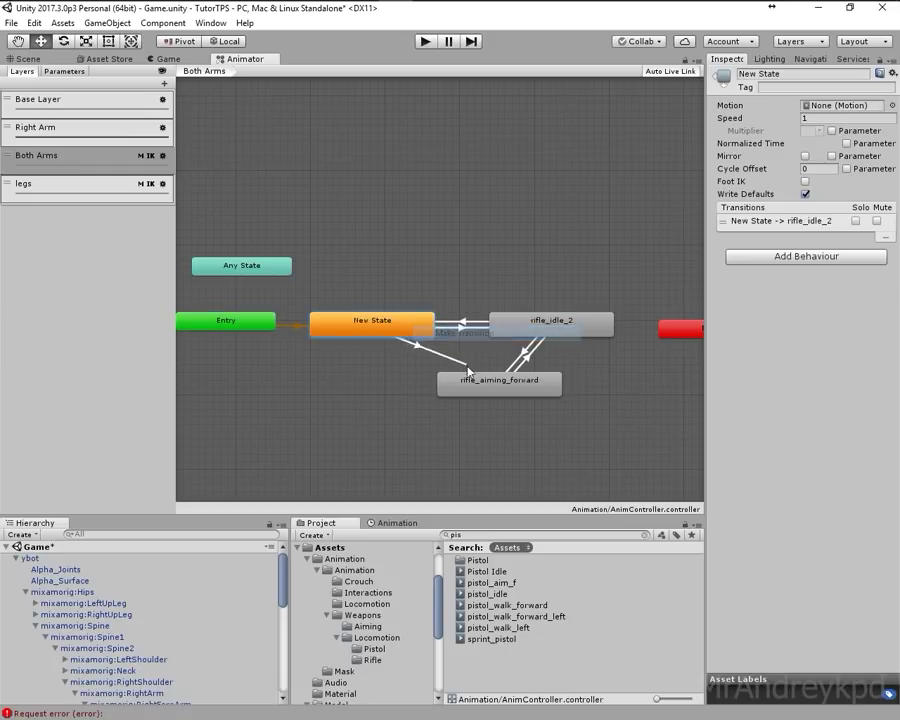
click(482, 390)
right_click(477, 389)
click(495, 395)
click(366, 333)
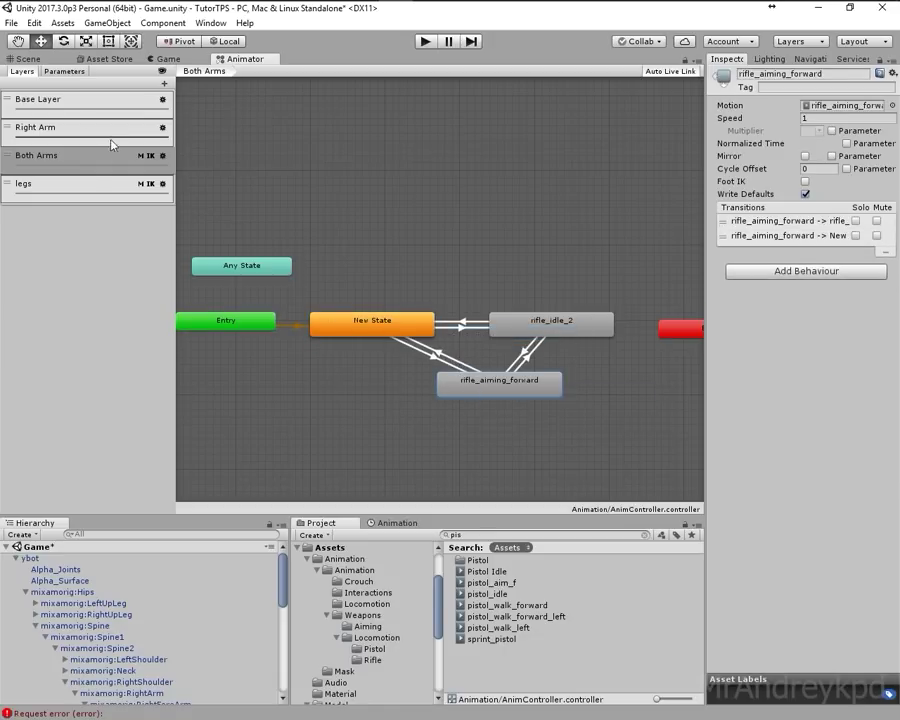
click(63, 71)
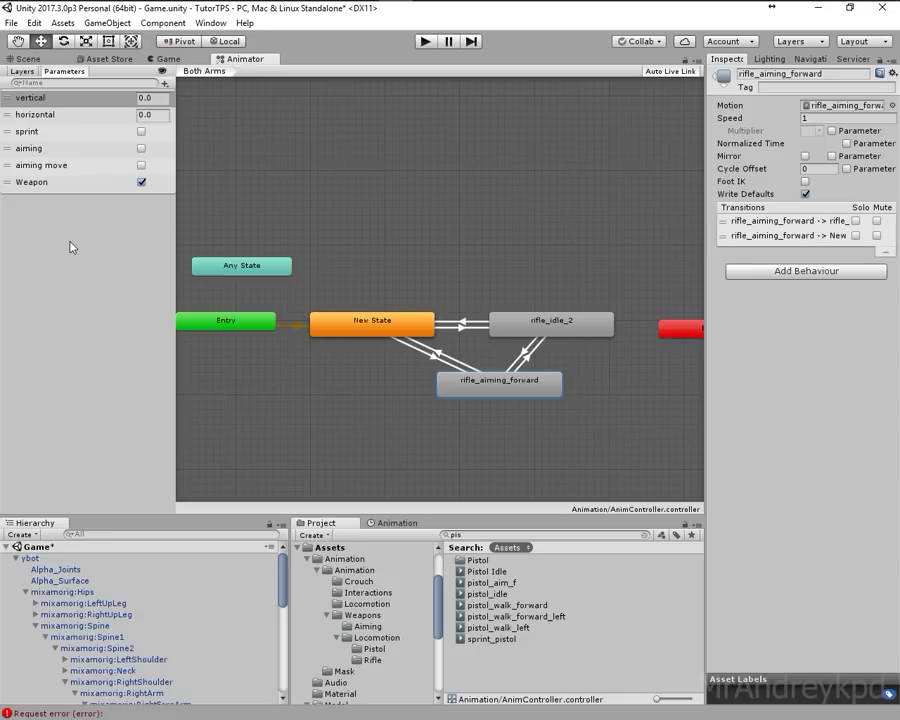
- Add an Int parameter named WeaponType and clear the 'pis' Project search
click(165, 83)
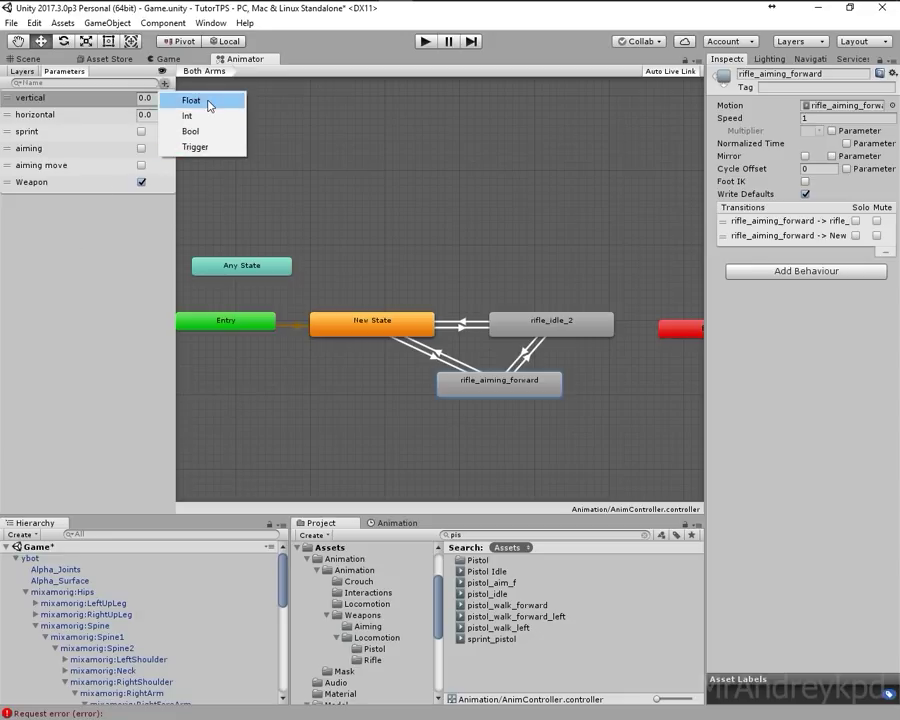
click(205, 117)
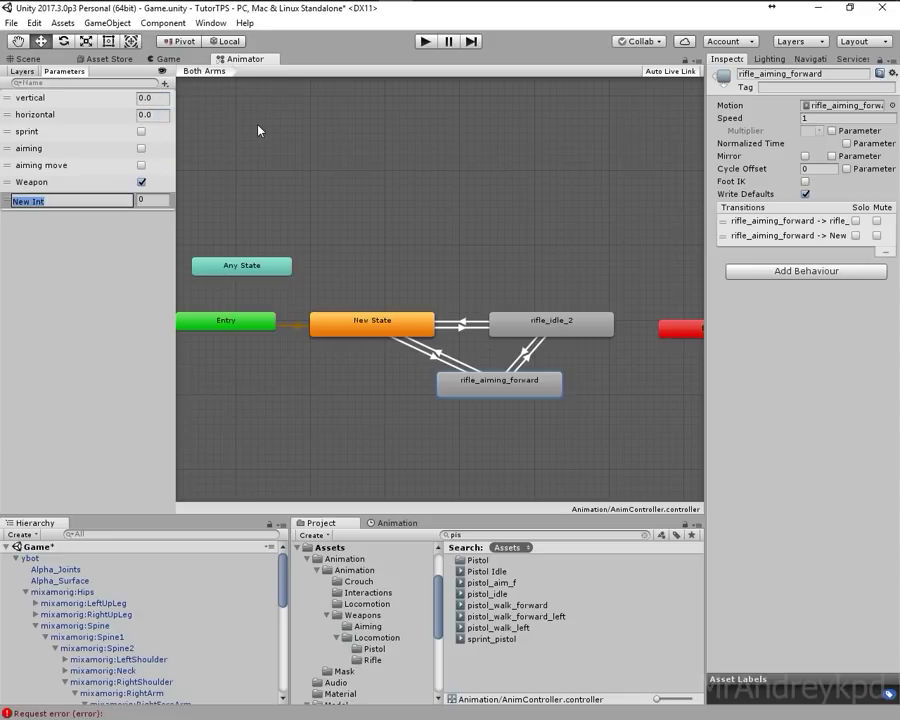
text(W)
text(eaponType)
drag(500, 383, 485, 383)
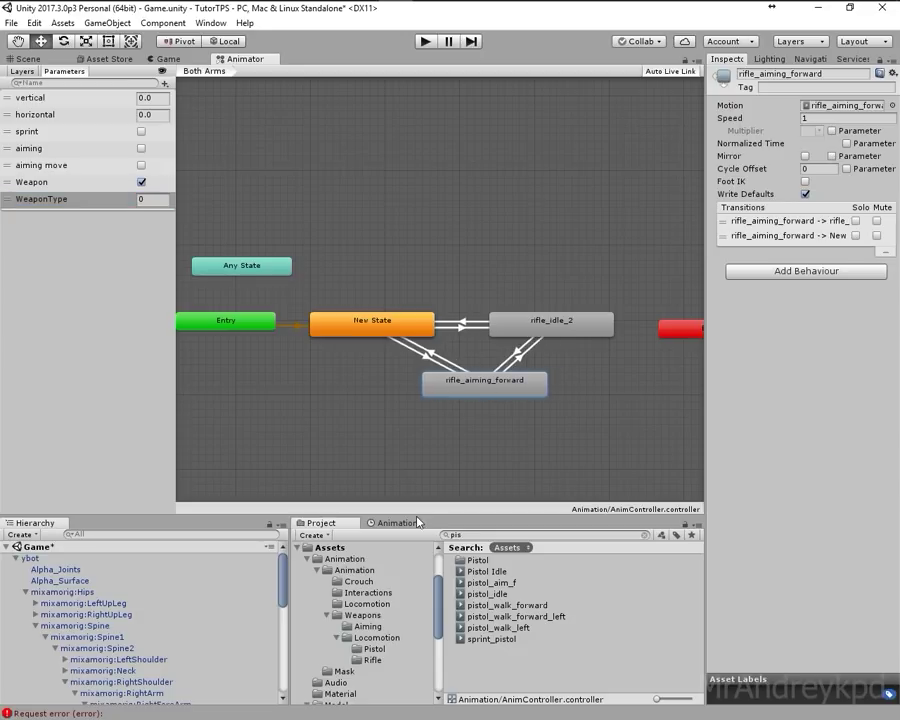
click(462, 537)
key(BackSpace)
key(BackSpace)
key(BackSpace)
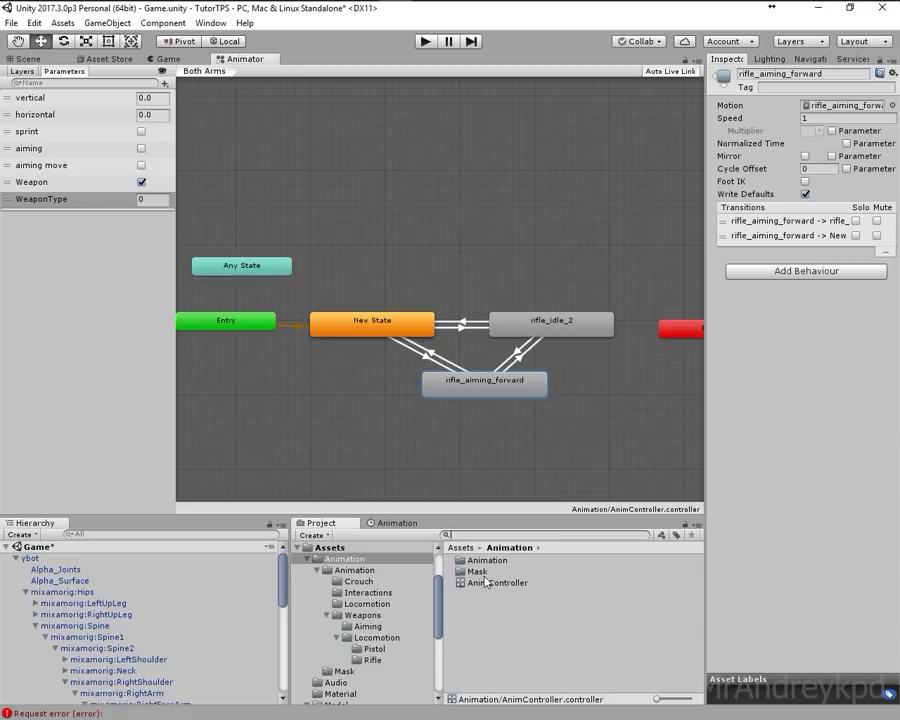
- In the Mask folder, set the Right Arms avatar mask to include only the right arm
double_click(479, 572)
click(489, 594)
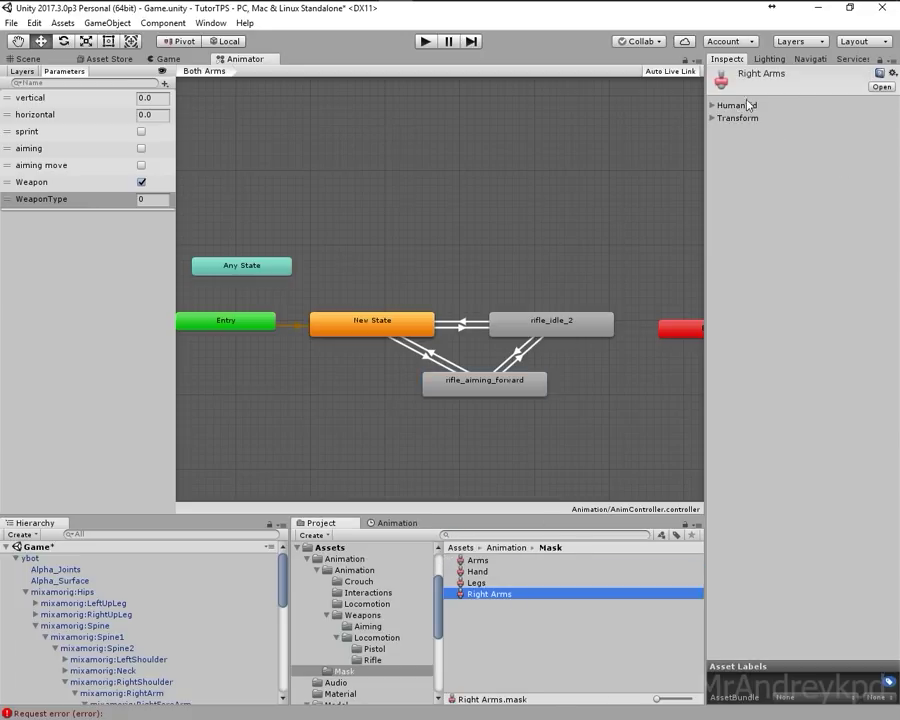
click(750, 106)
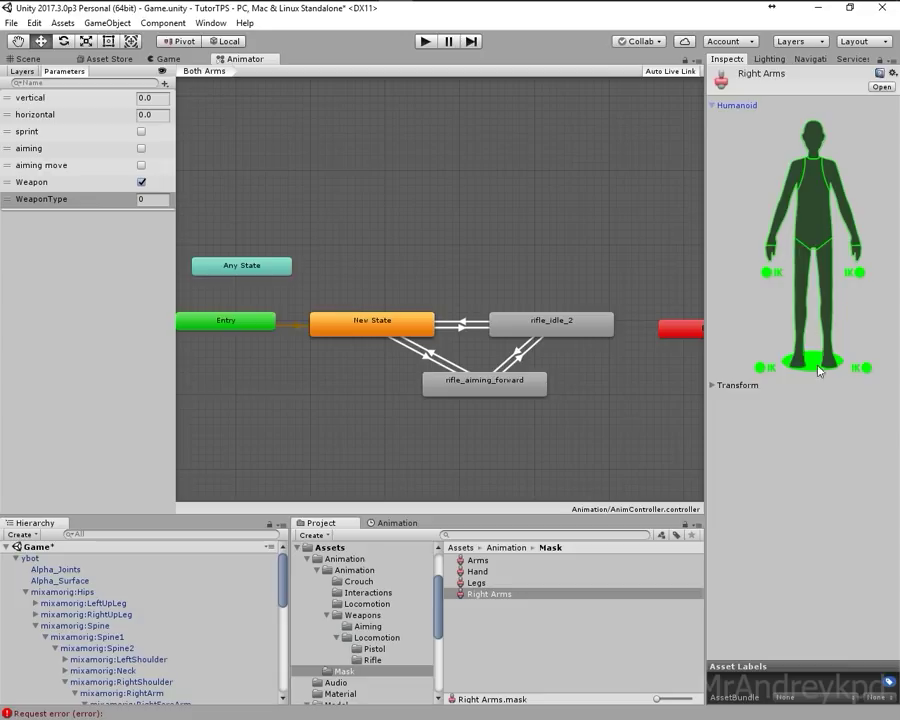
double_click(866, 316)
double_click(812, 300)
double_click(789, 279)
click(775, 248)
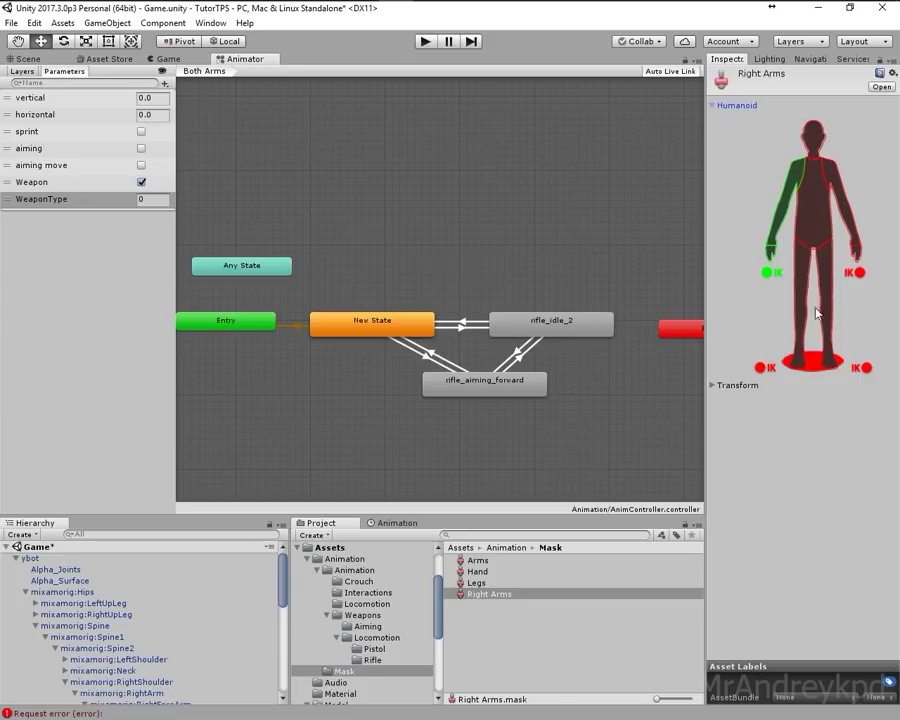
click(466, 300)
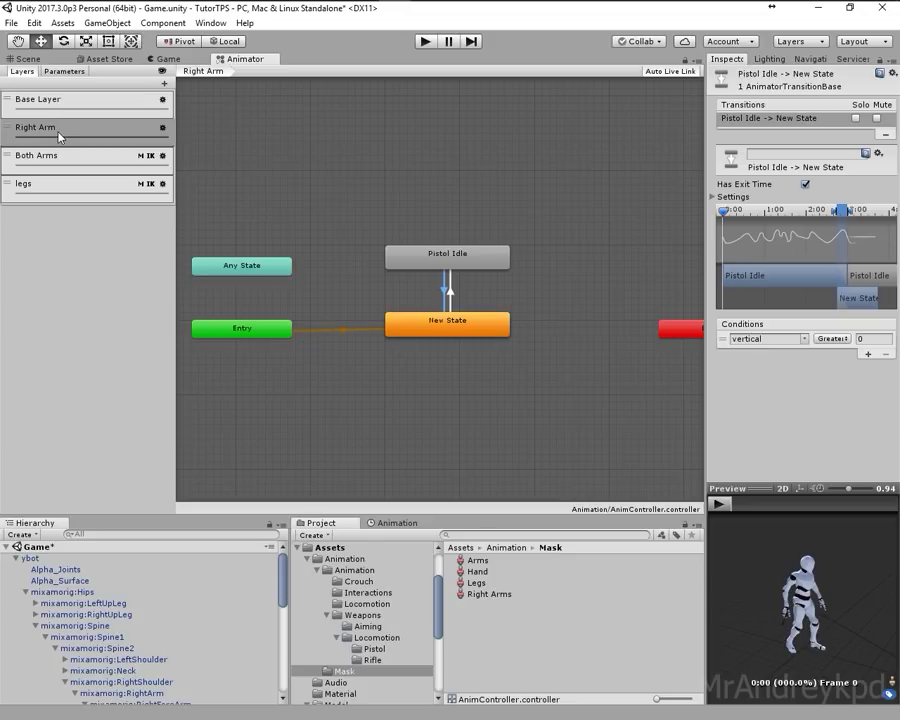
- Make Pistol Idle → New State require aiming true, with Has Exit Time off
click(805, 339)
click(847, 398)
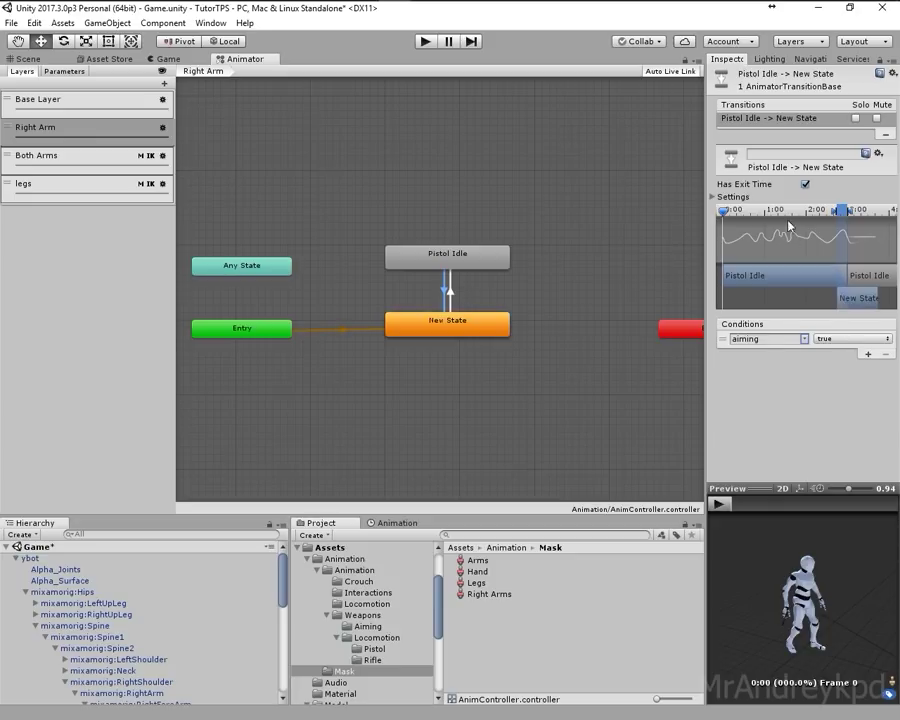
click(805, 185)
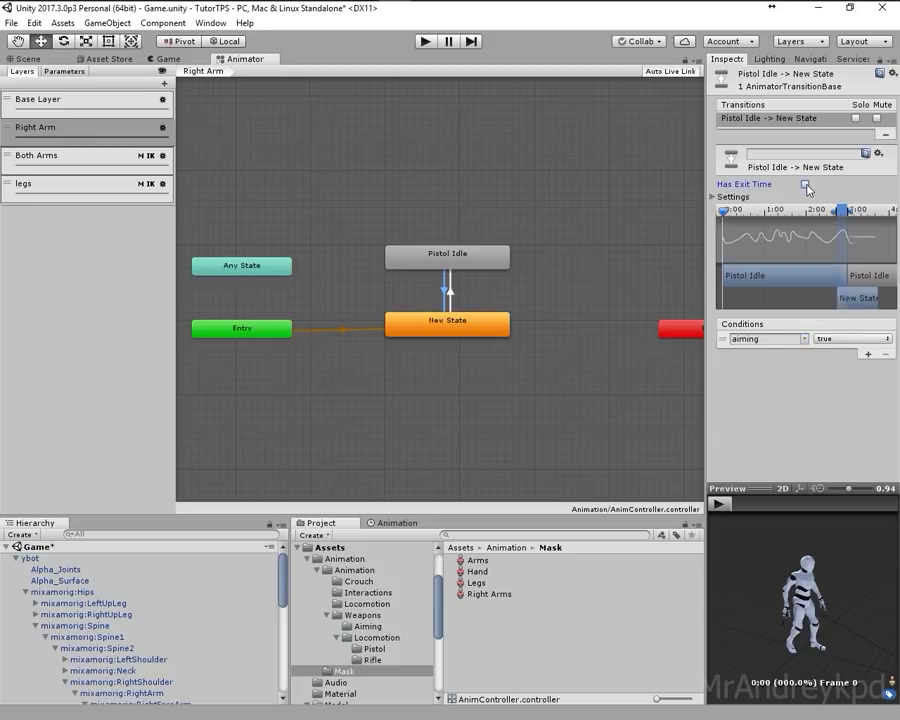
- Give New State → Pistol Idle a condition requiring aiming false
click(452, 298)
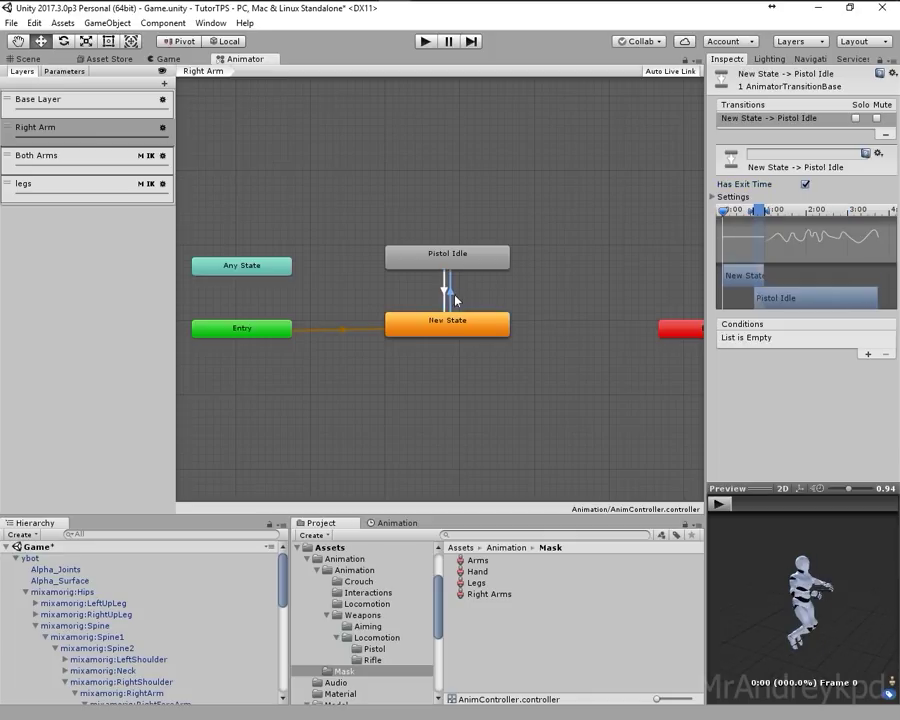
click(868, 355)
click(805, 340)
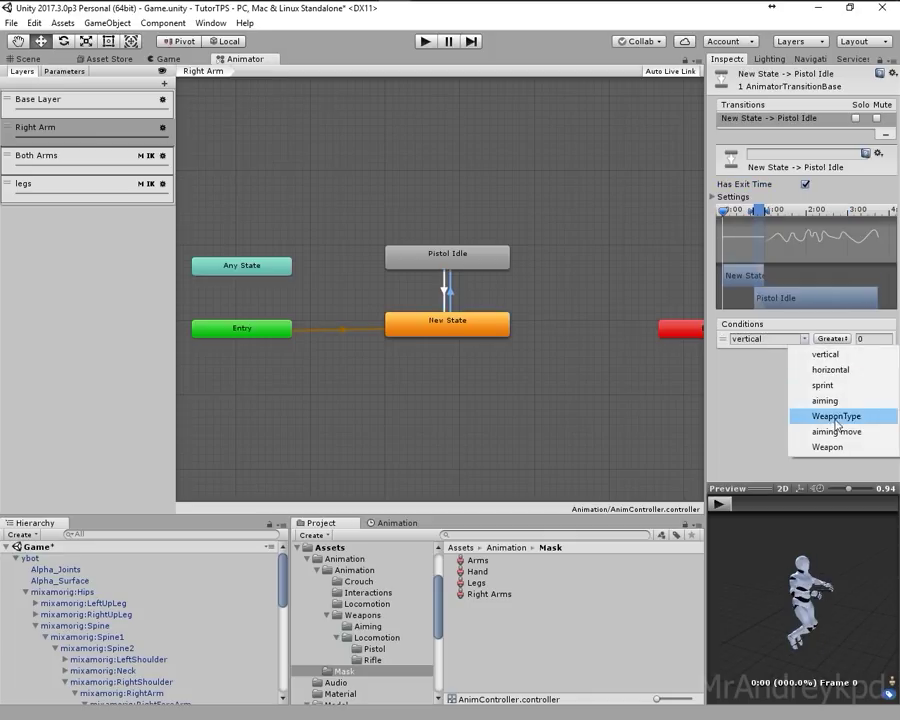
click(846, 400)
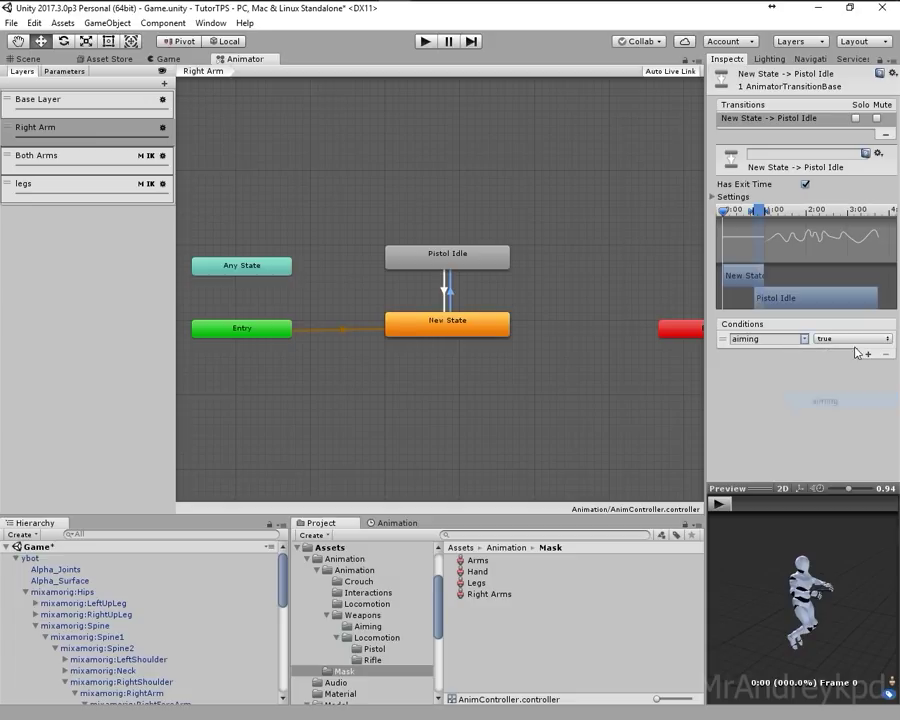
click(849, 341)
click(846, 369)
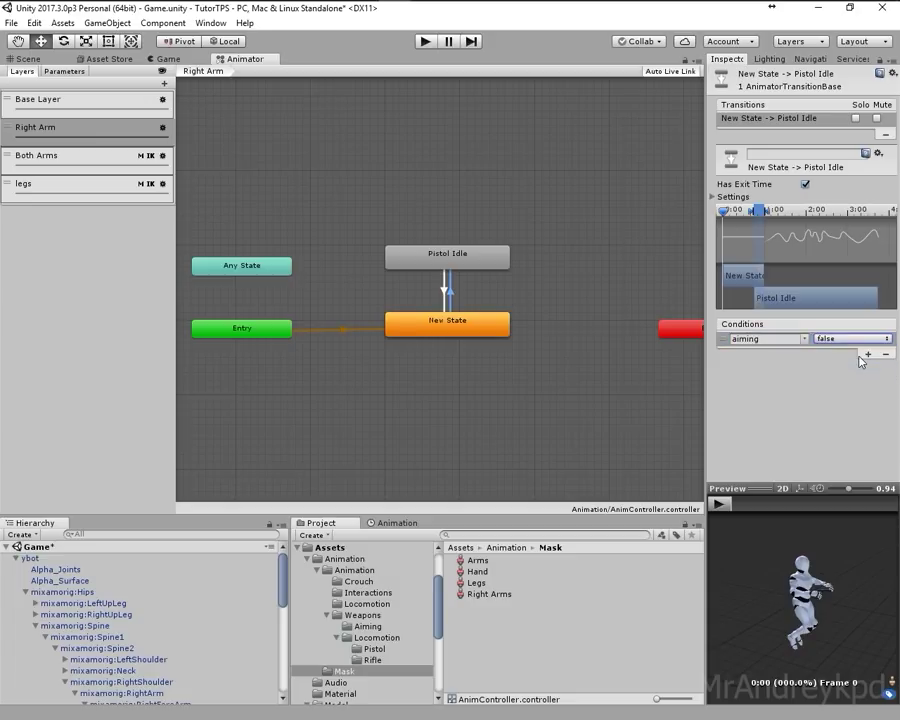
- Add a WeaponType Equals 1 condition to that transition, then go to the Both Arms layer
click(868, 354)
click(775, 355)
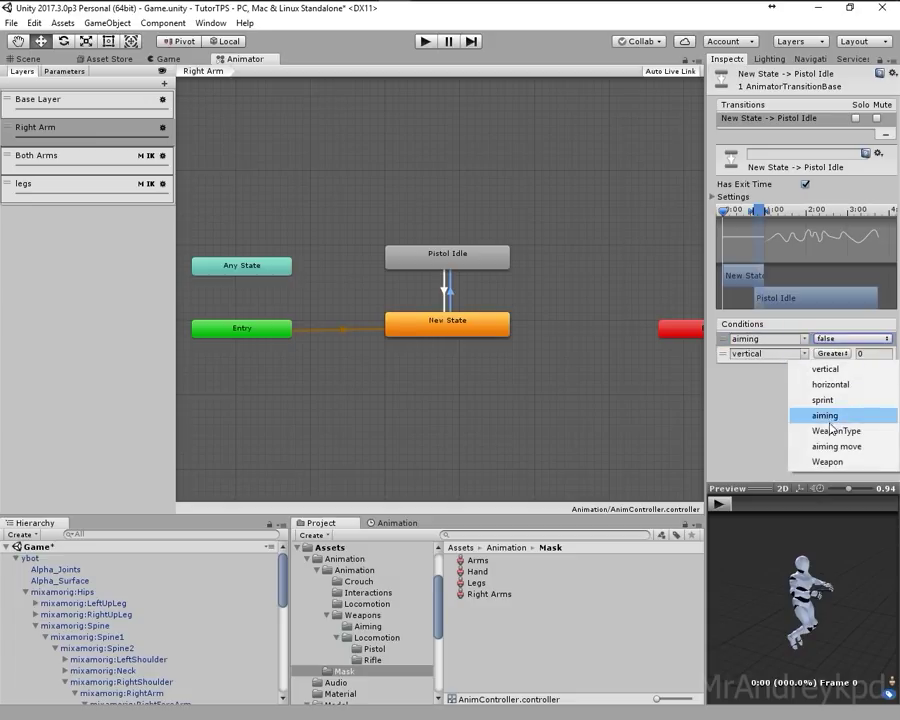
click(830, 427)
click(838, 355)
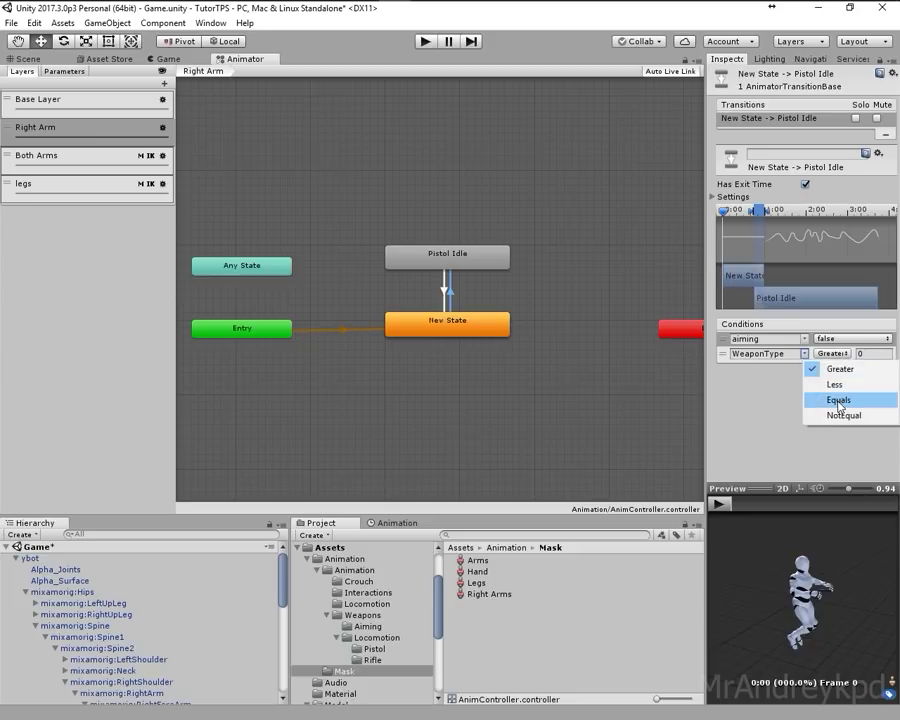
click(803, 405)
click(872, 352)
text(1)
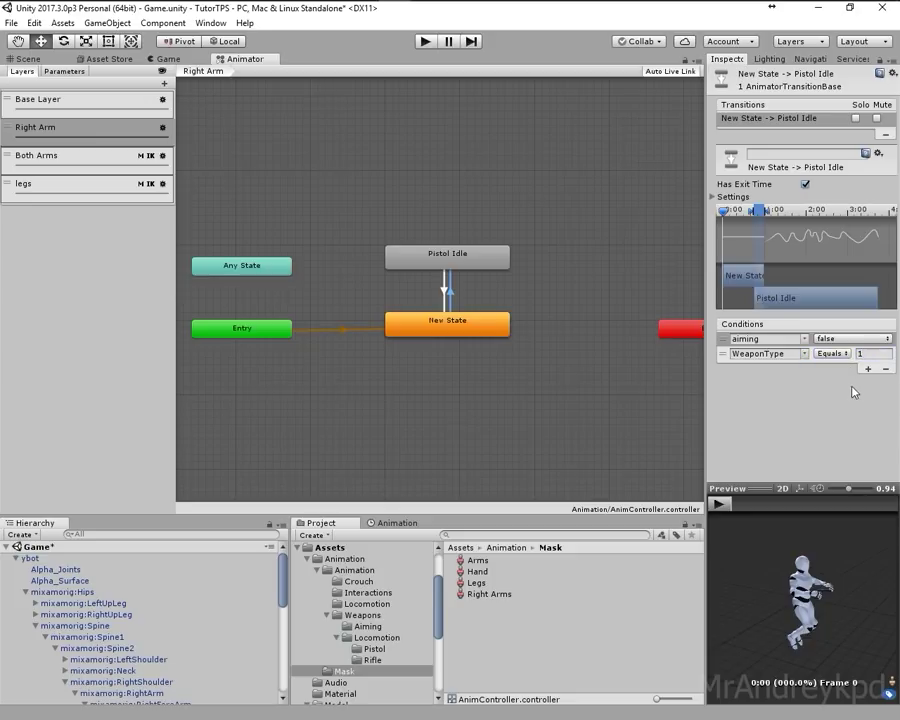
drag(490, 242, 458, 362)
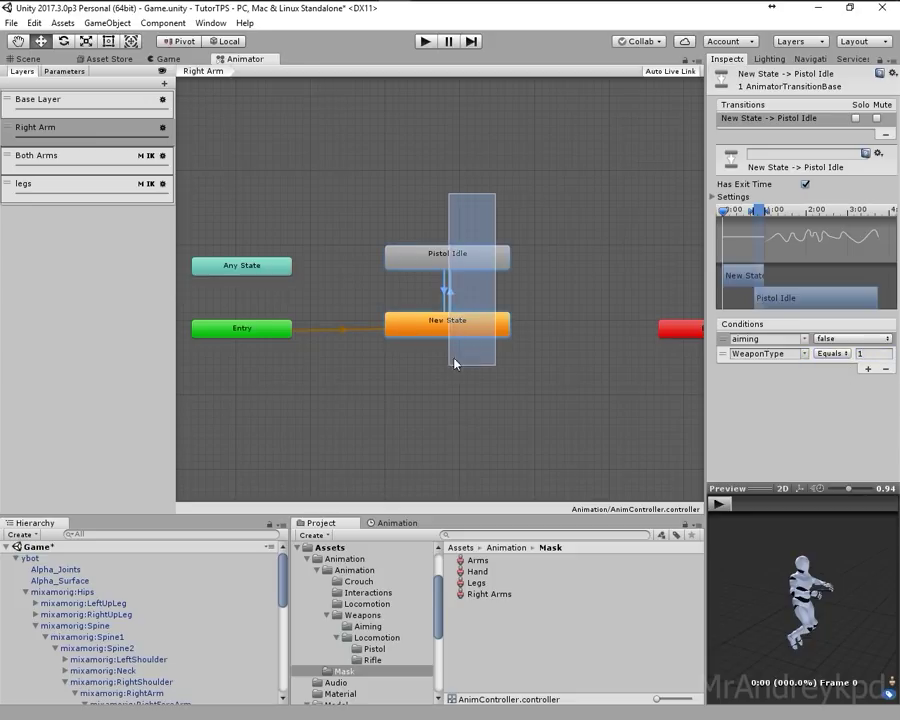
click(33, 157)
middle_drag(428, 272, 320, 244)
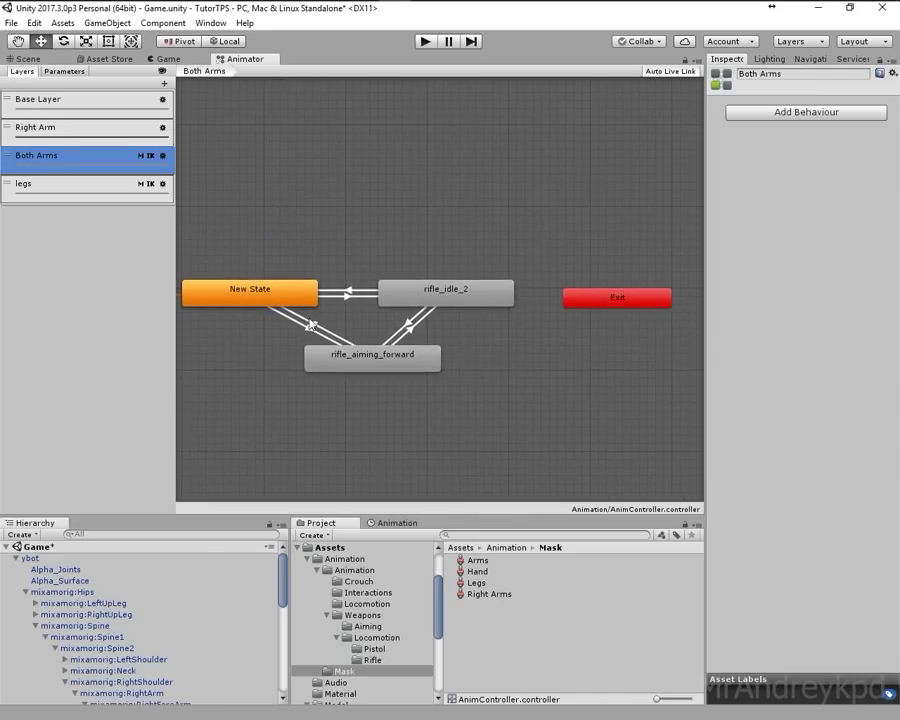
- Make rifle_aiming_forward → New State require aiming false, and New State → rifle_aiming_forward require aiming true
click(316, 328)
middle_drag(358, 320, 462, 320)
click(867, 354)
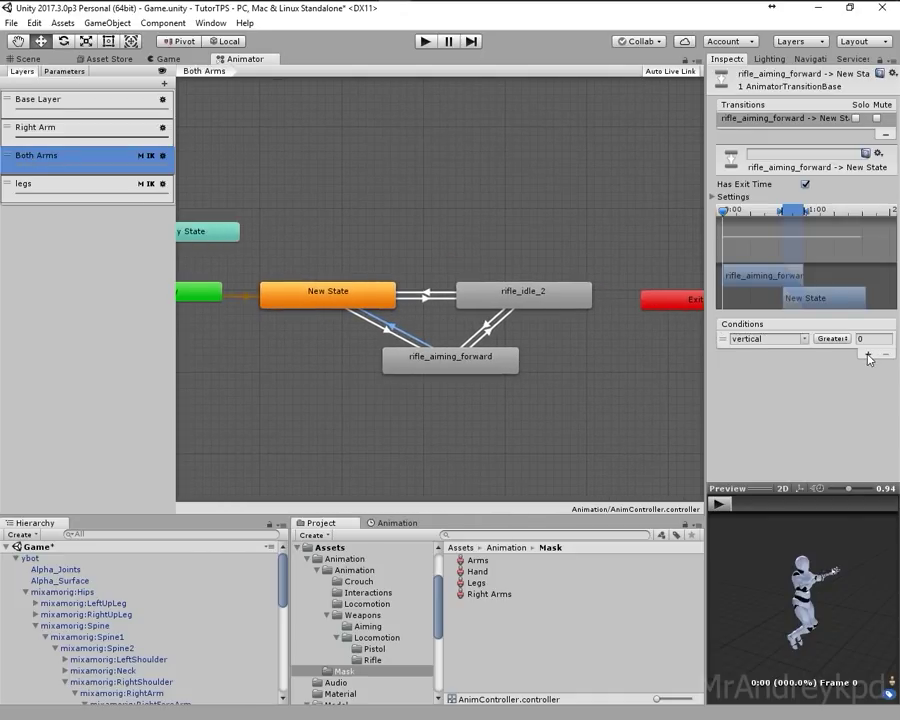
click(806, 340)
click(825, 400)
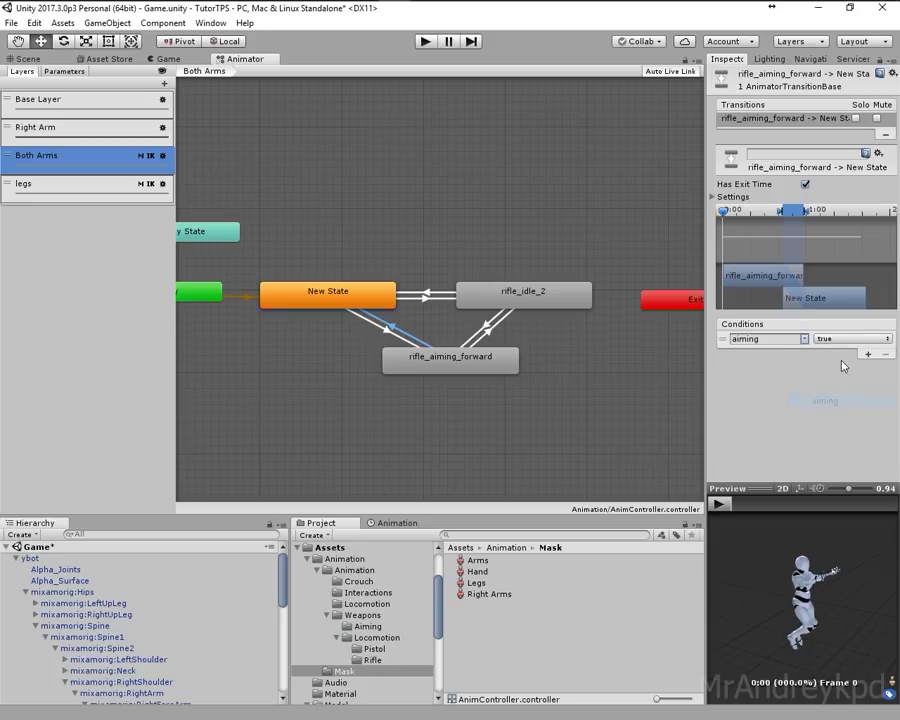
click(850, 339)
click(845, 370)
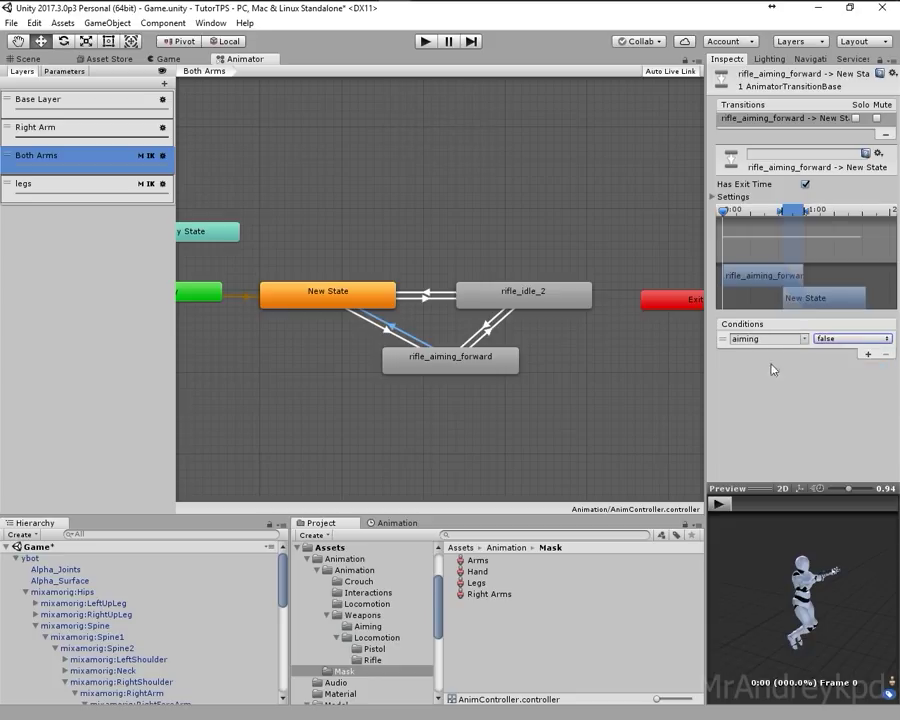
click(388, 337)
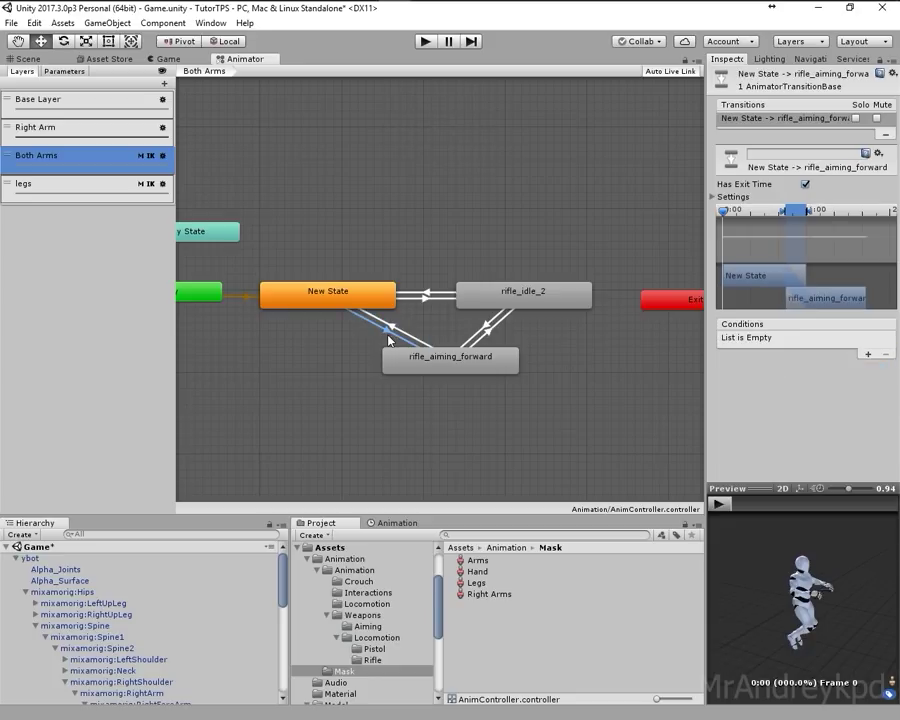
click(867, 354)
click(805, 339)
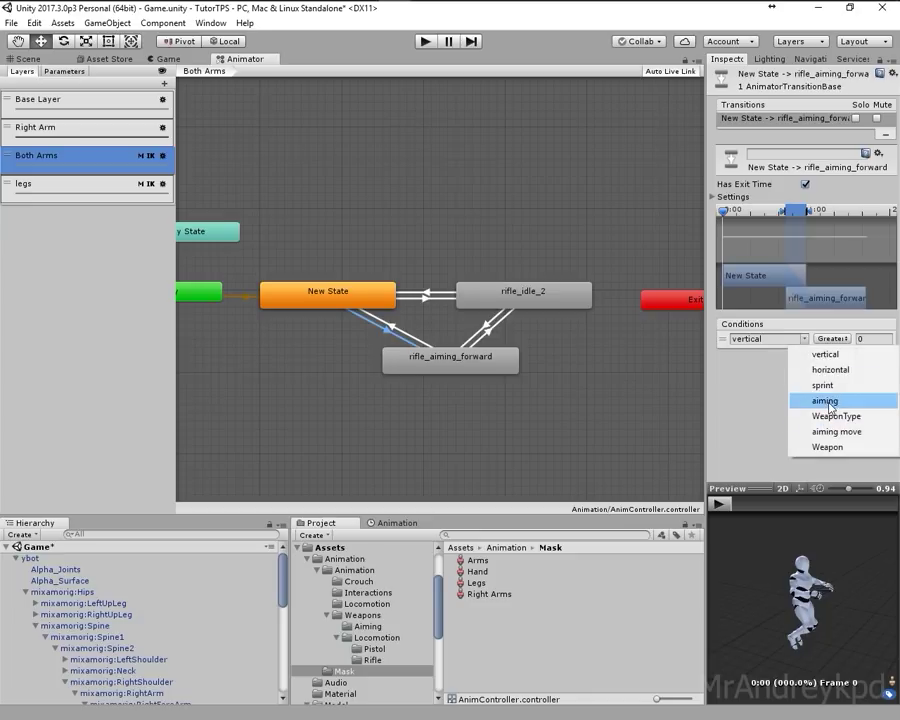
click(825, 400)
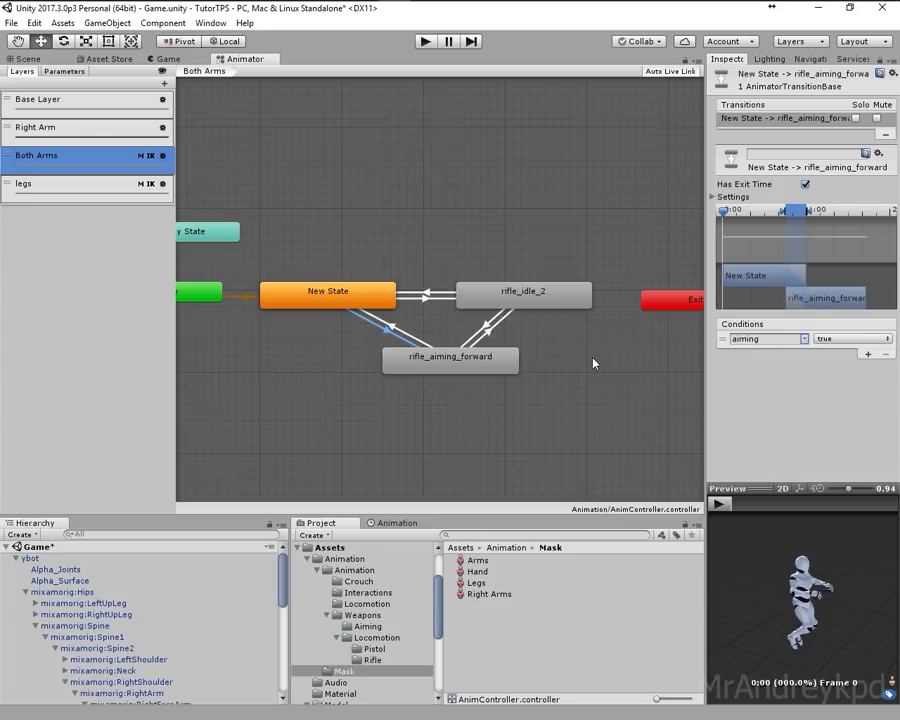
- Make New State → rifle_idle_2 require WeaponType Equals 2, and the return require WeaponType Equals 0
click(430, 298)
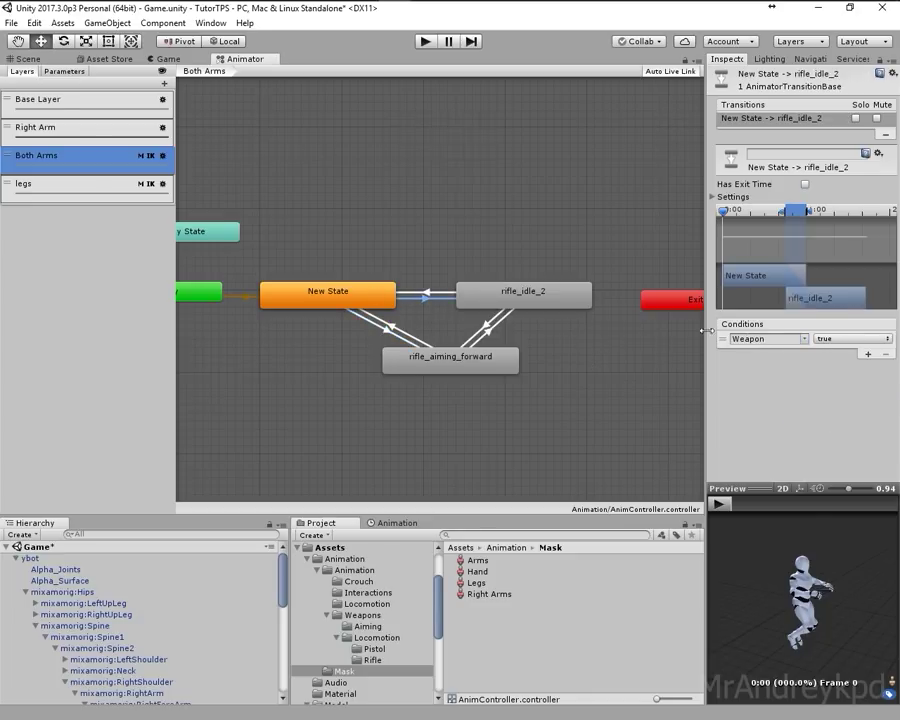
click(800, 339)
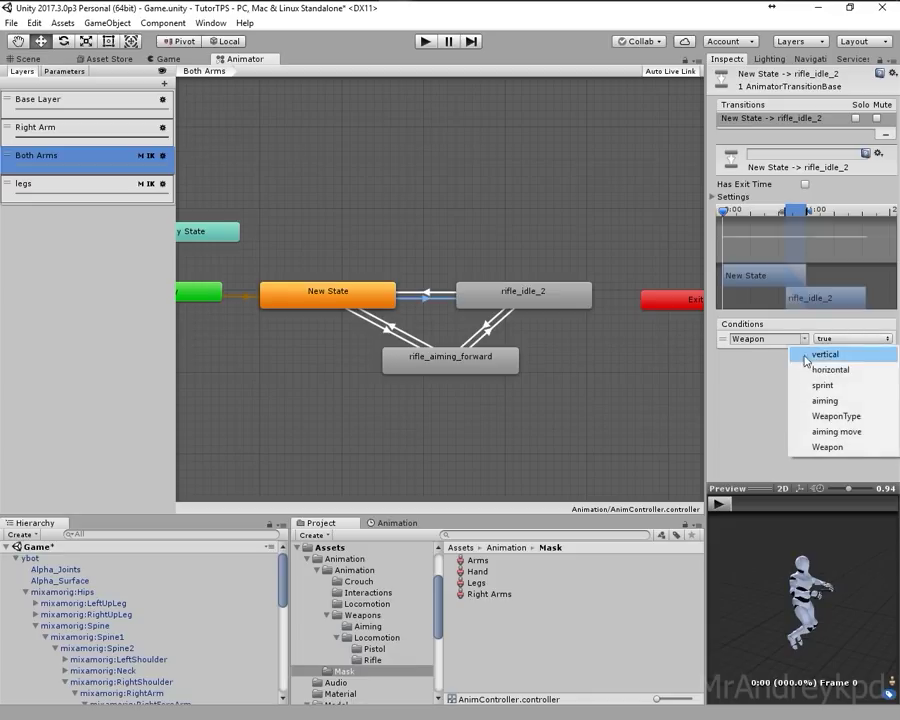
click(825, 416)
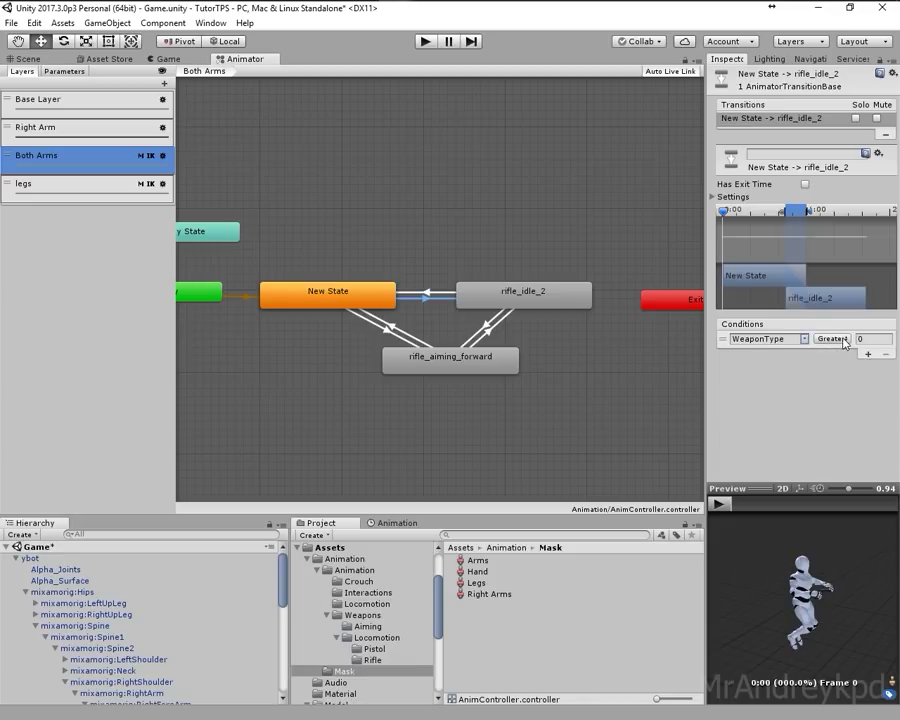
click(834, 339)
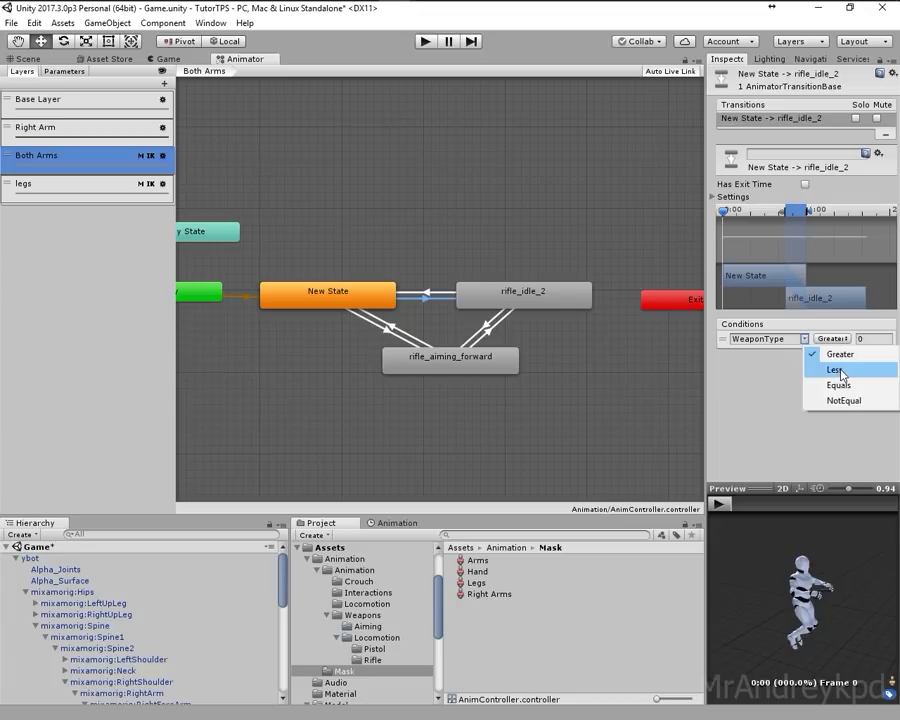
click(838, 385)
click(862, 339)
text(2)
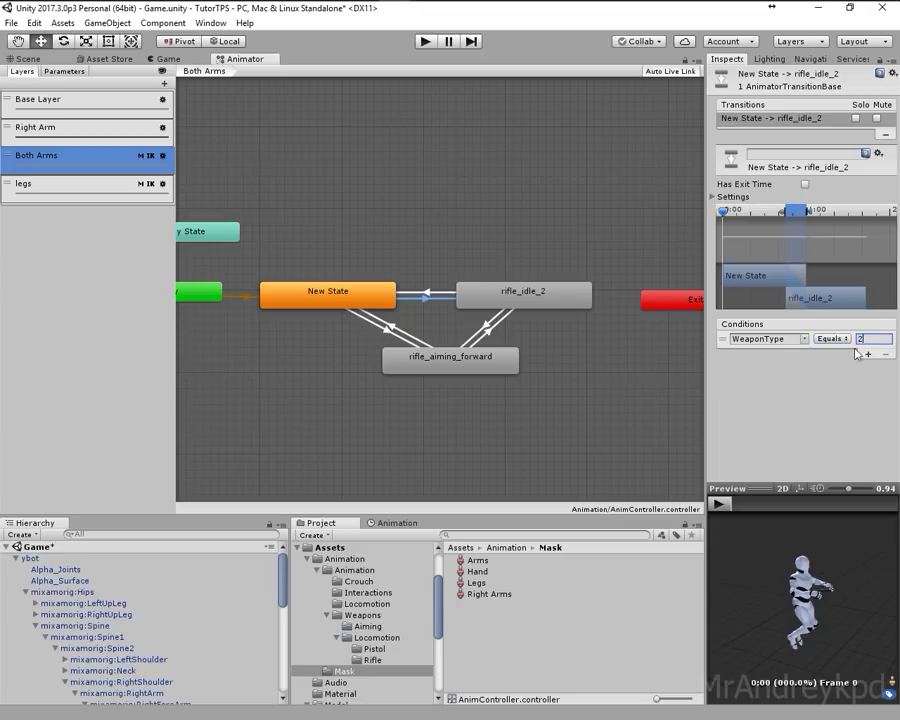
click(428, 292)
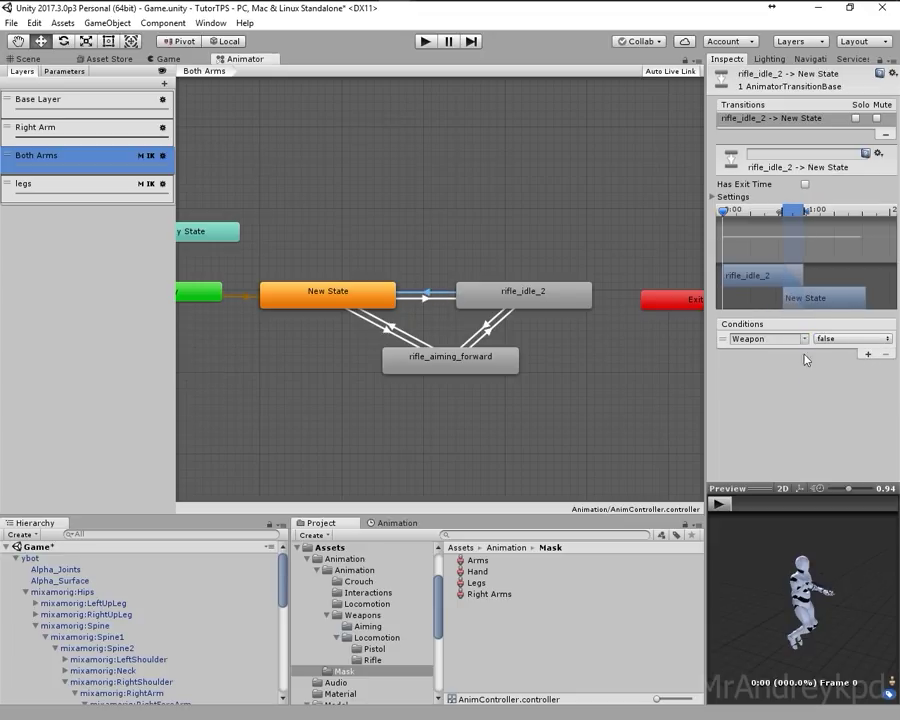
click(802, 339)
click(824, 416)
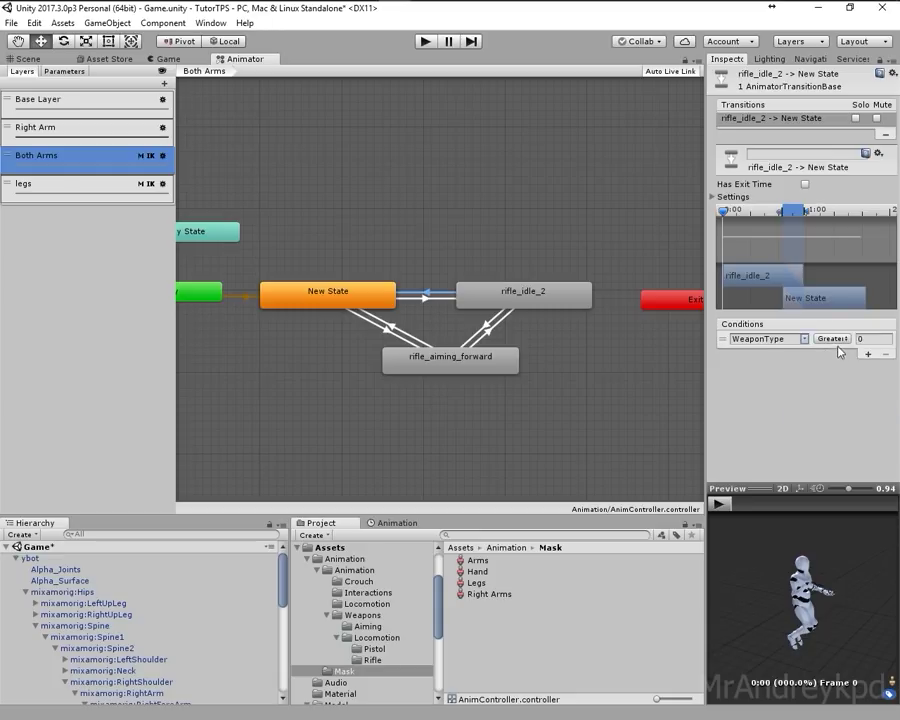
click(833, 339)
click(792, 381)
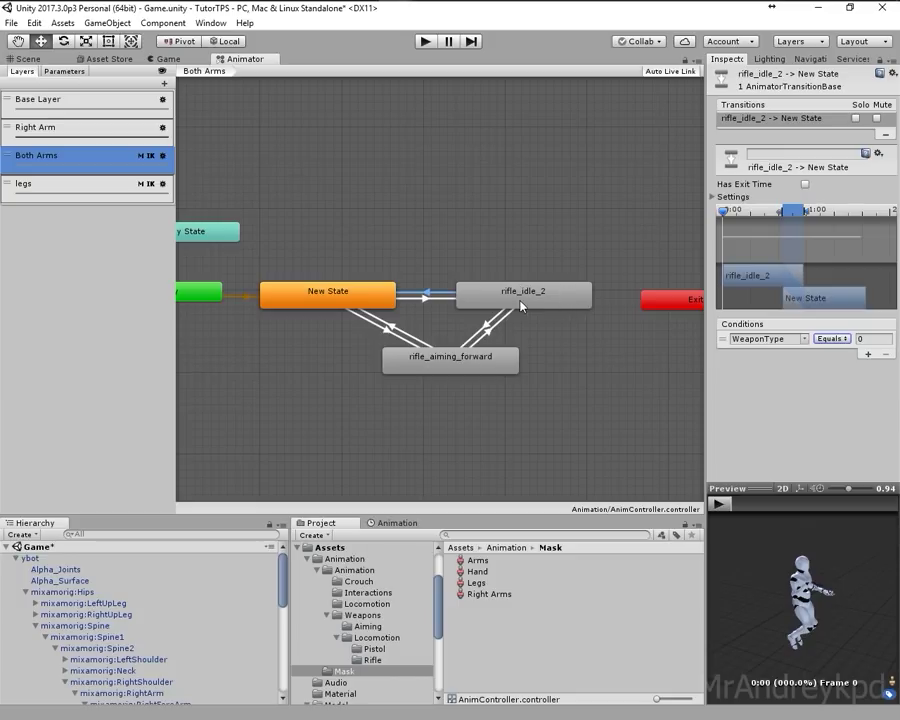
- Add a WeaponType Equals 2 condition to the rifle_aiming_forward → rifle_idle_2 transition
click(487, 333)
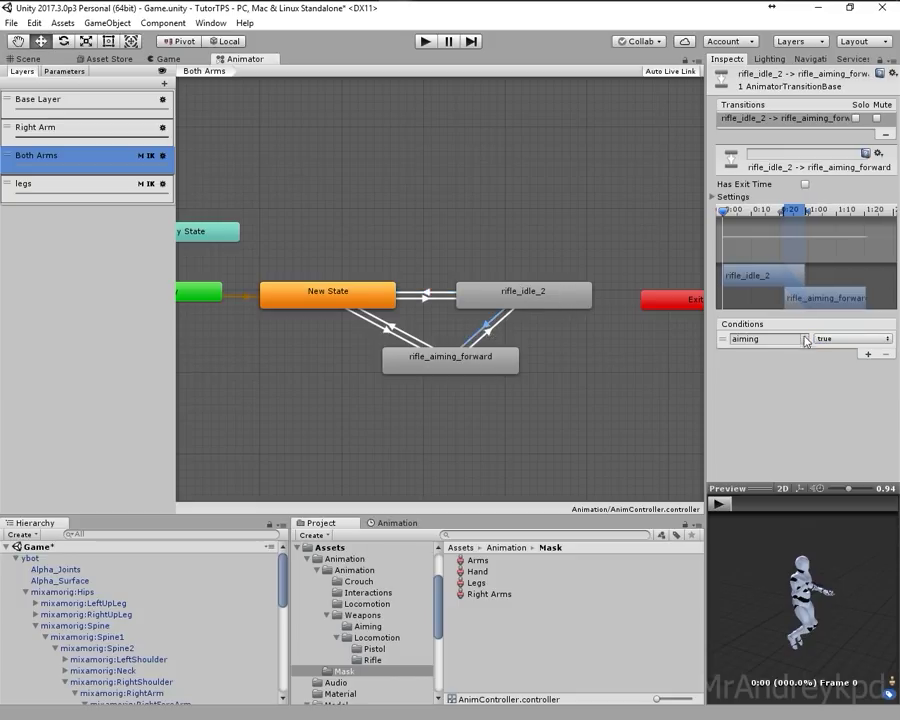
click(491, 330)
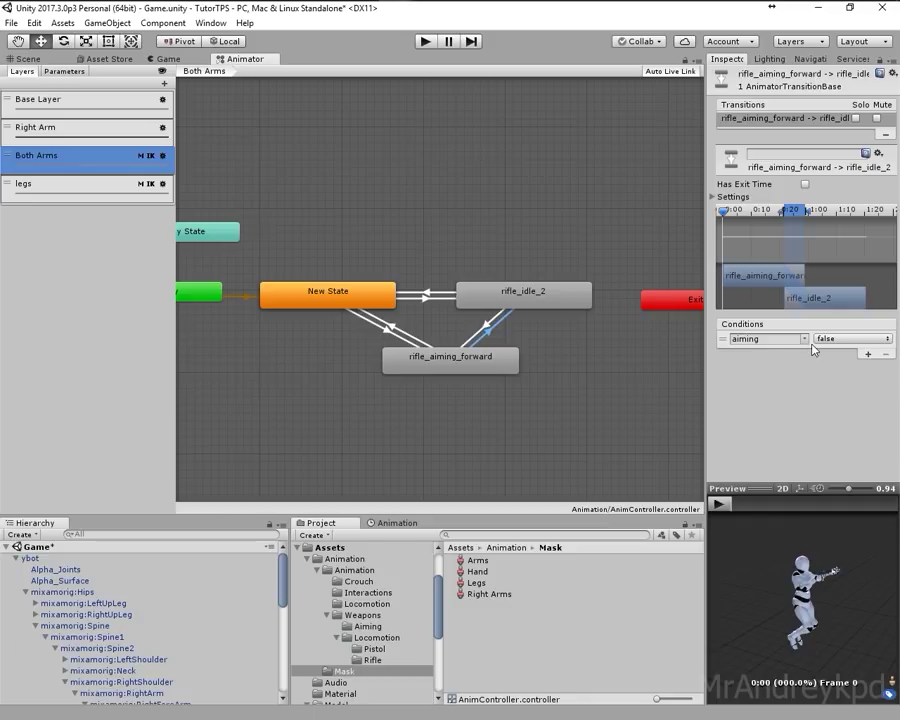
click(867, 354)
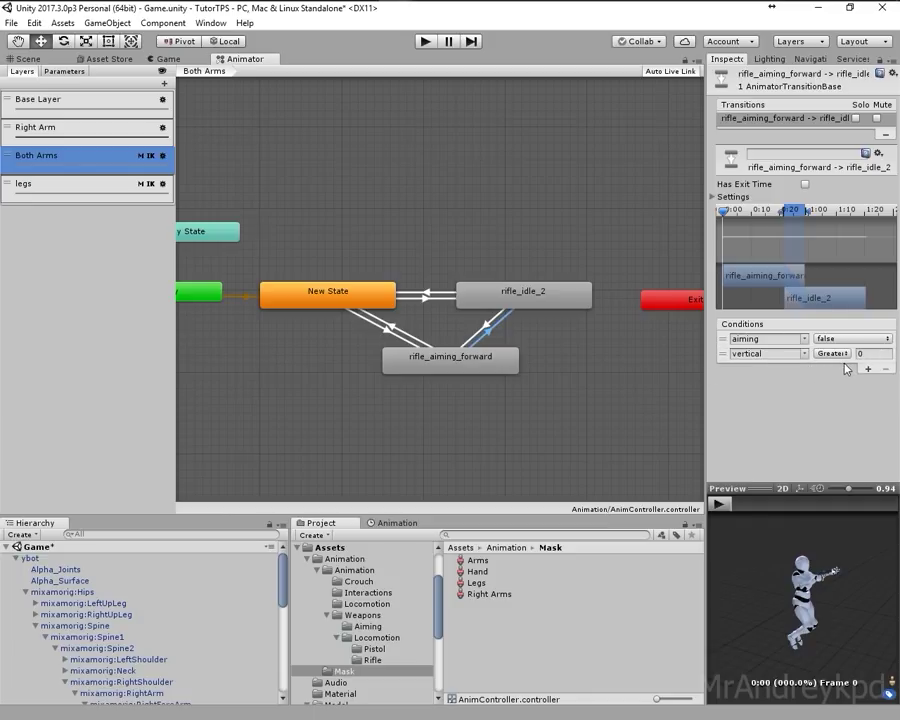
click(806, 354)
click(820, 429)
click(834, 354)
click(838, 400)
click(872, 354)
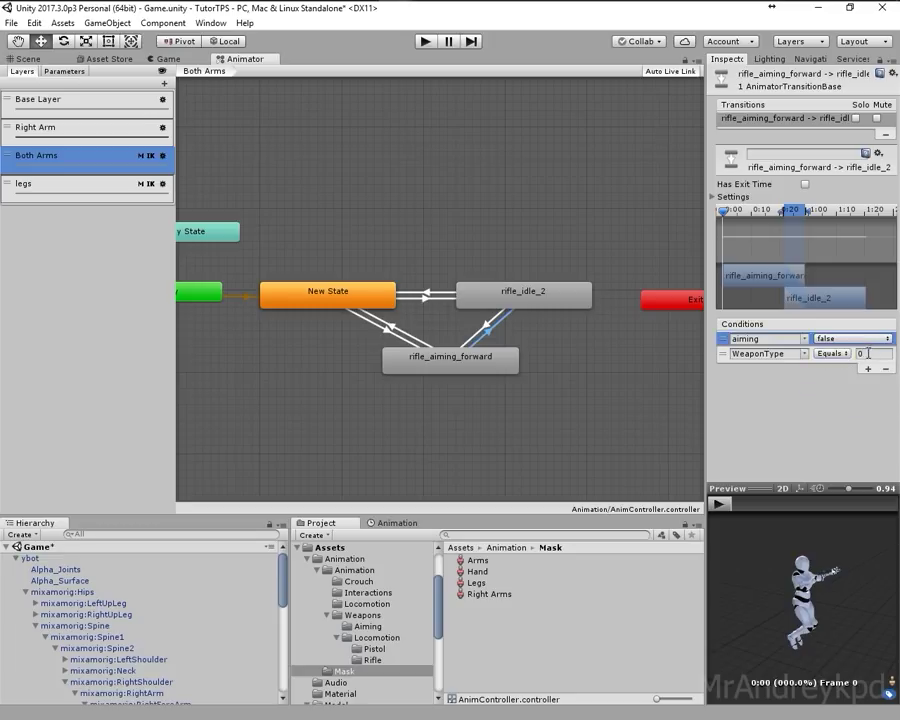
text(2)
click(840, 400)
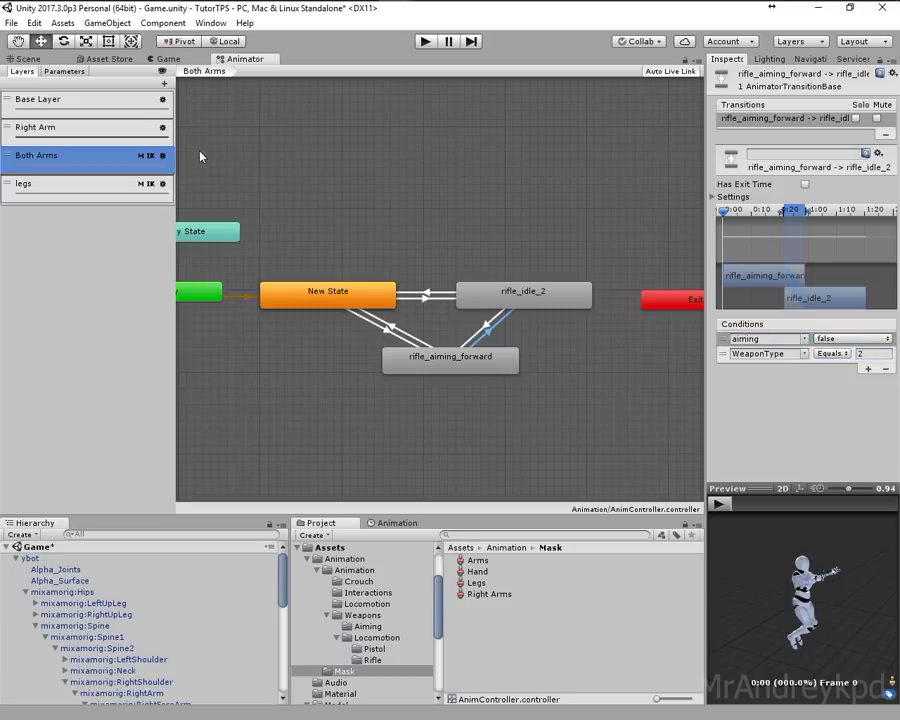
click(140, 129)
- Set the Right Arm layer to weight 1 with the Right Arms mask and IK Pass enabled
click(163, 127)
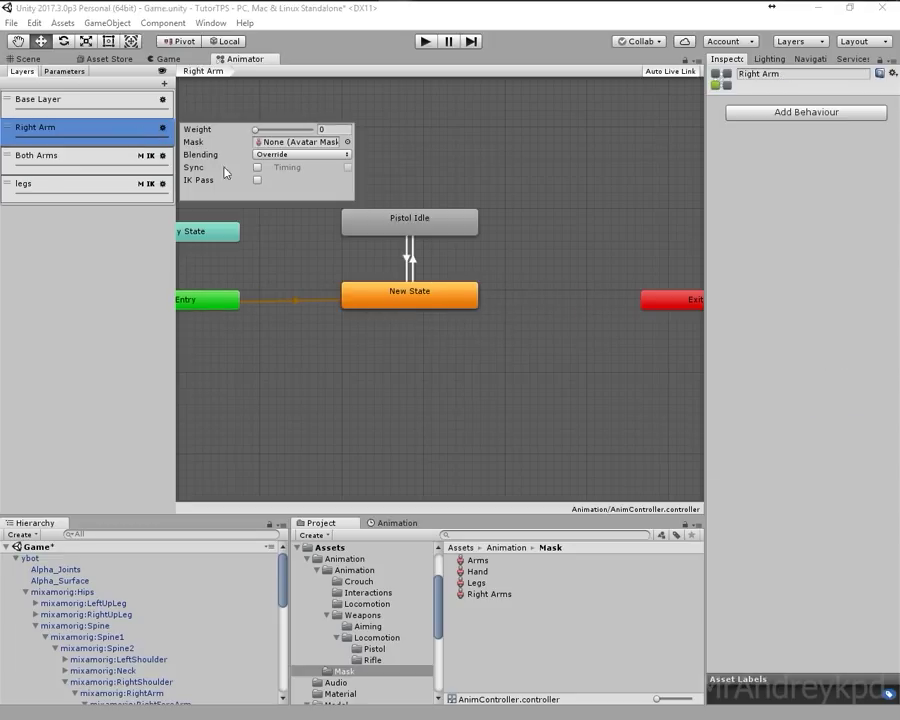
drag(256, 129, 396, 145)
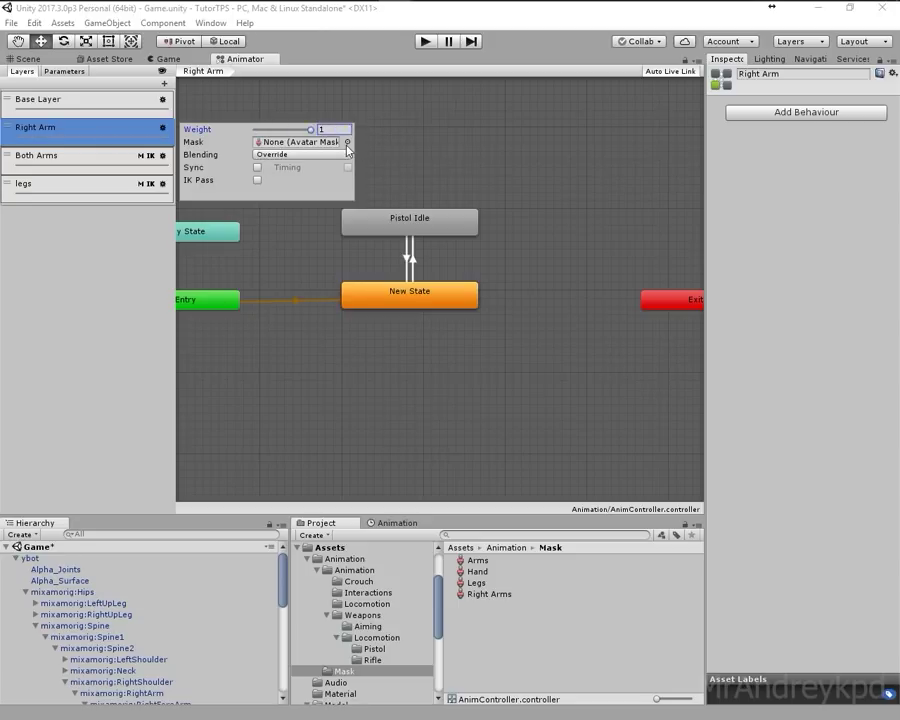
click(348, 143)
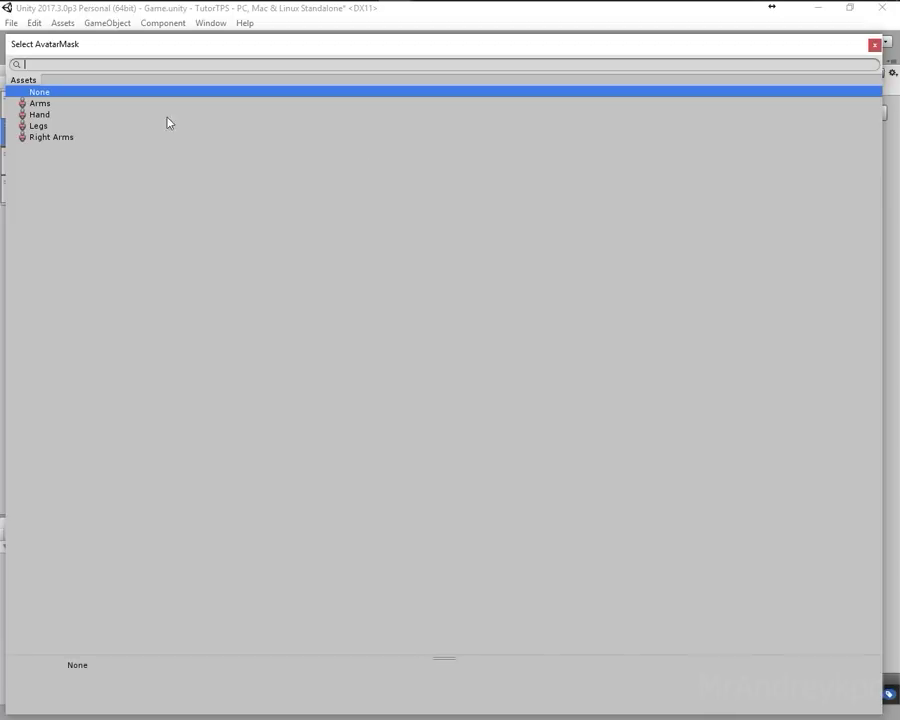
double_click(54, 140)
click(258, 181)
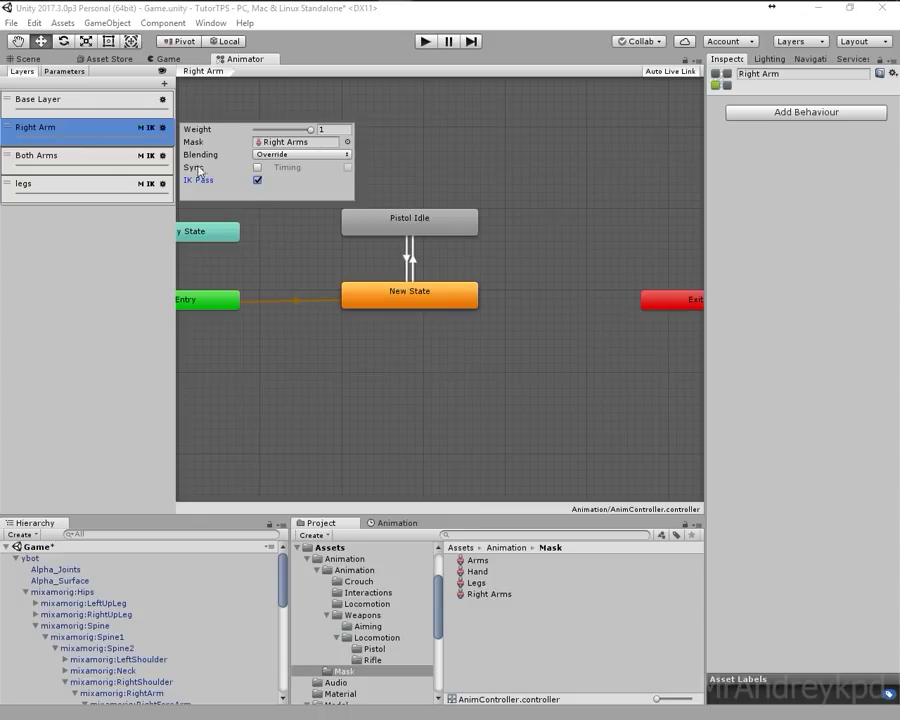
click(33, 60)
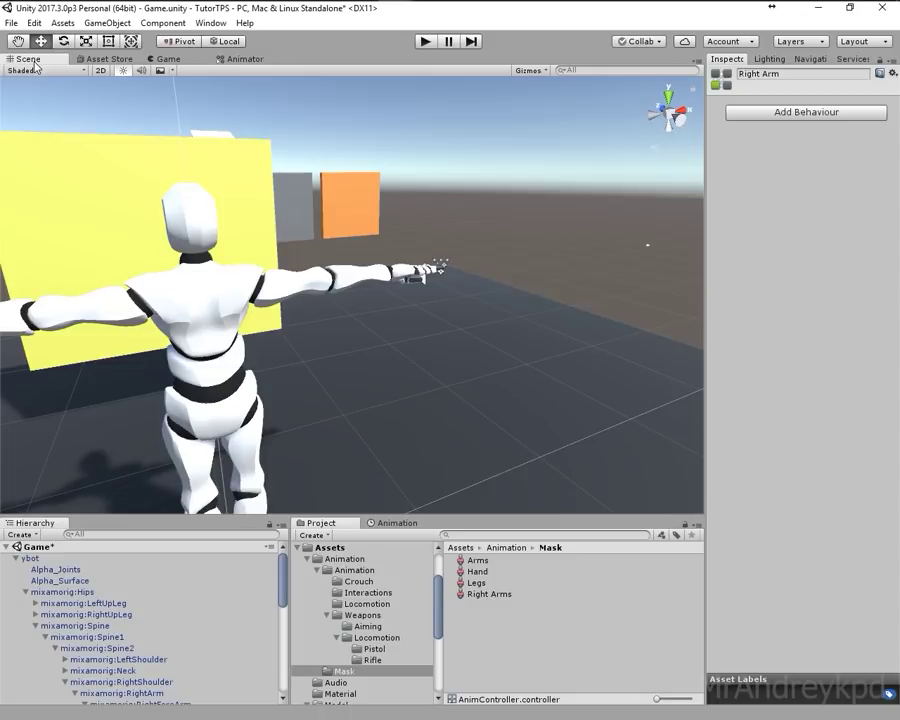
- Enter Play mode and turn the camera so the character faces the wall
click(430, 42)
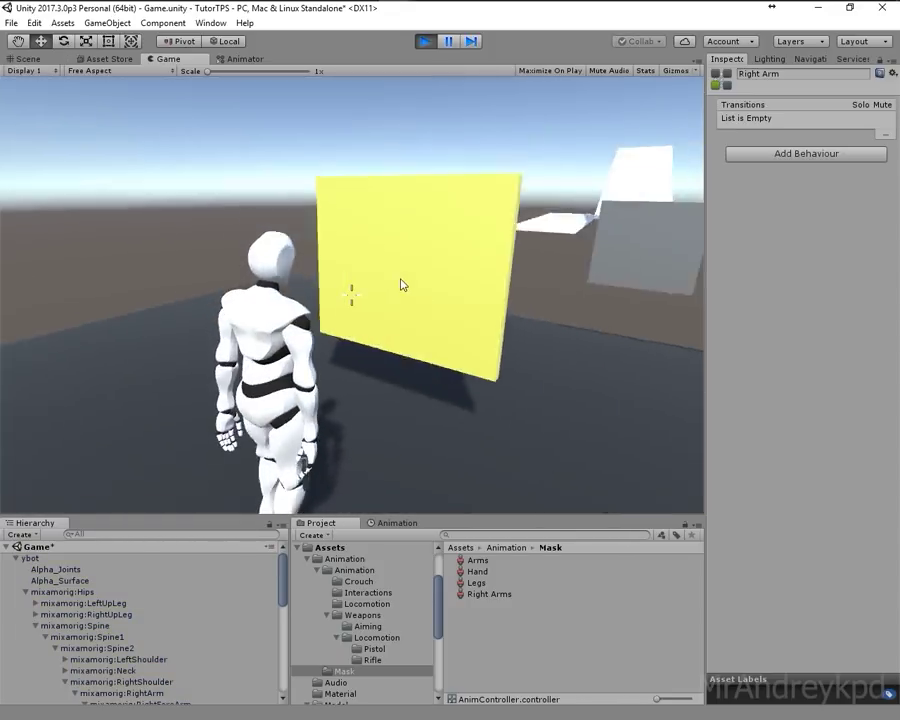
right_drag(402, 283, 405, 277)
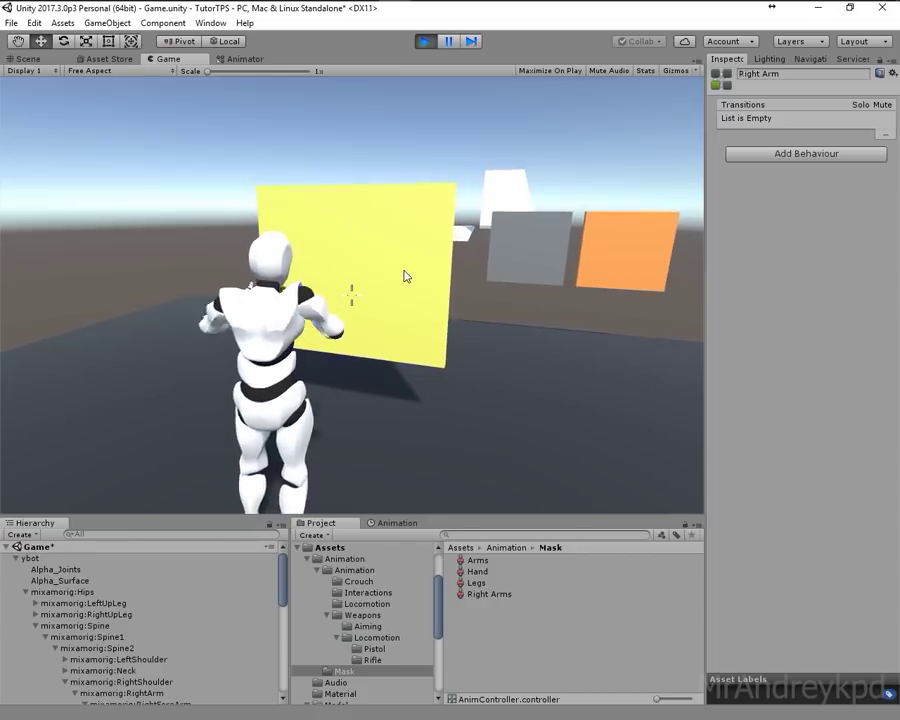
mouse_move(195, 171)
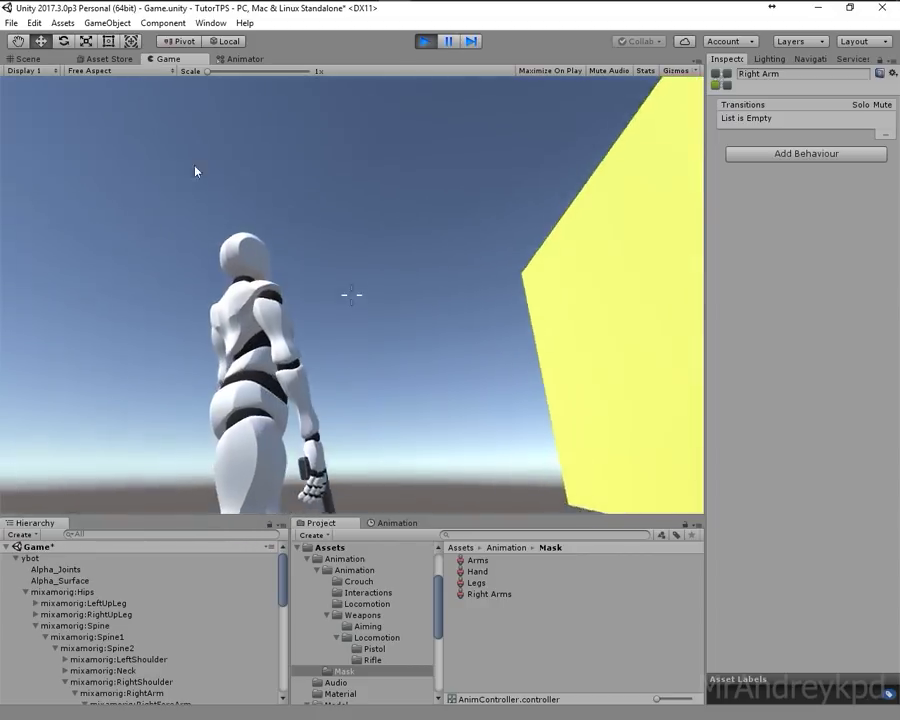
- Turn off exit time on the Both Arms layer's New State → rifle_aiming_forward transition
click(241, 58)
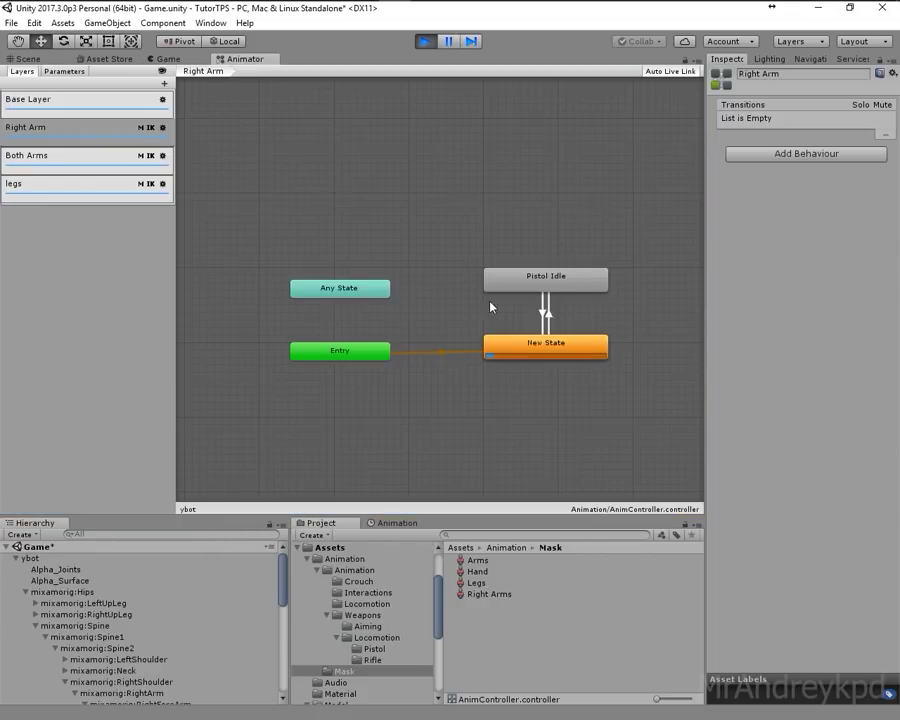
click(168, 59)
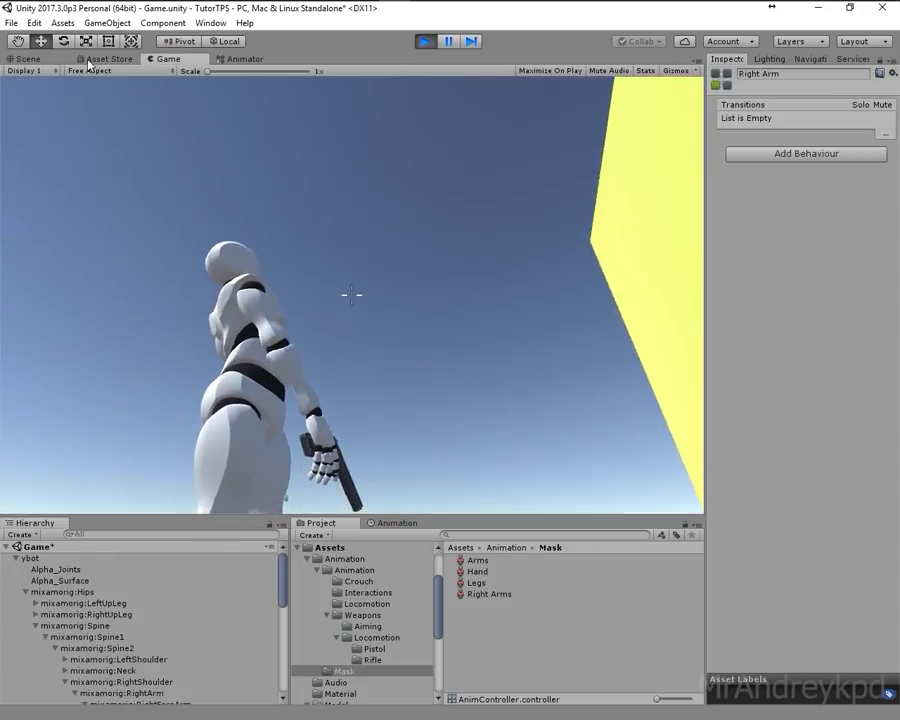
click(245, 59)
click(45, 160)
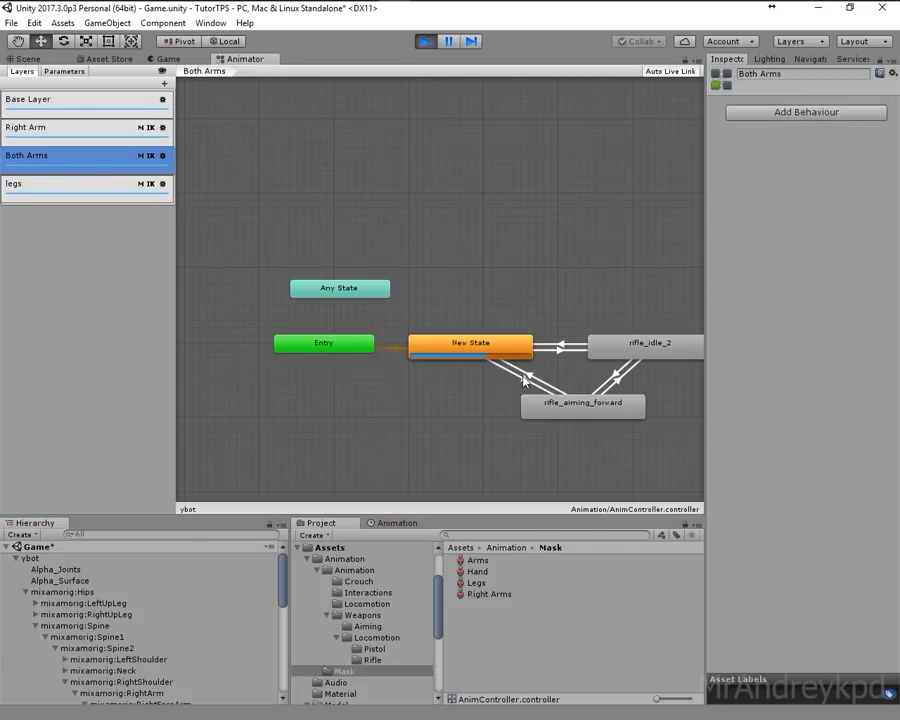
click(524, 378)
click(805, 184)
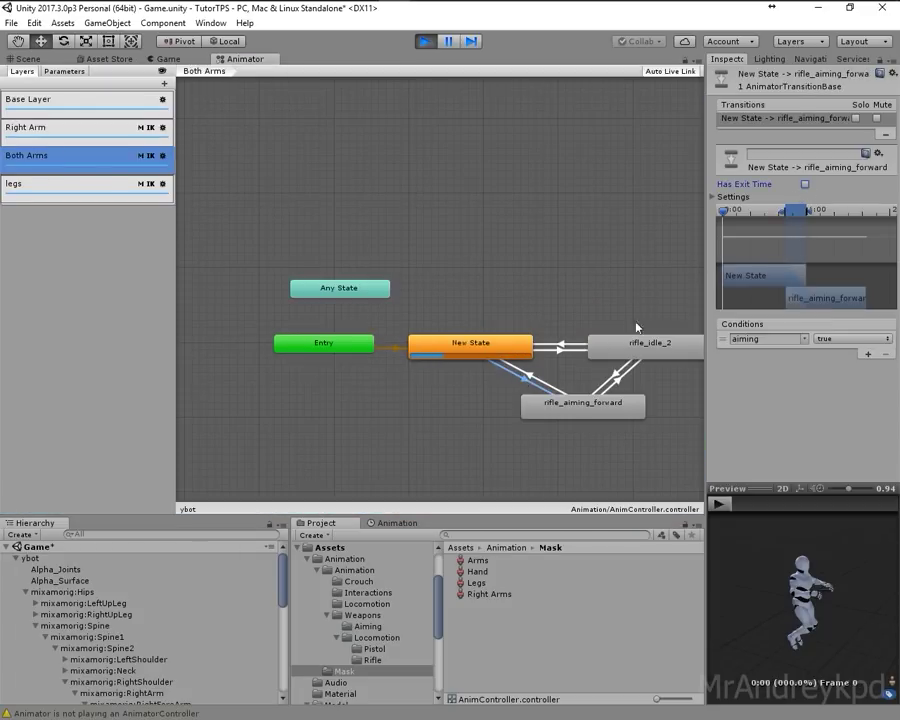
click(542, 381)
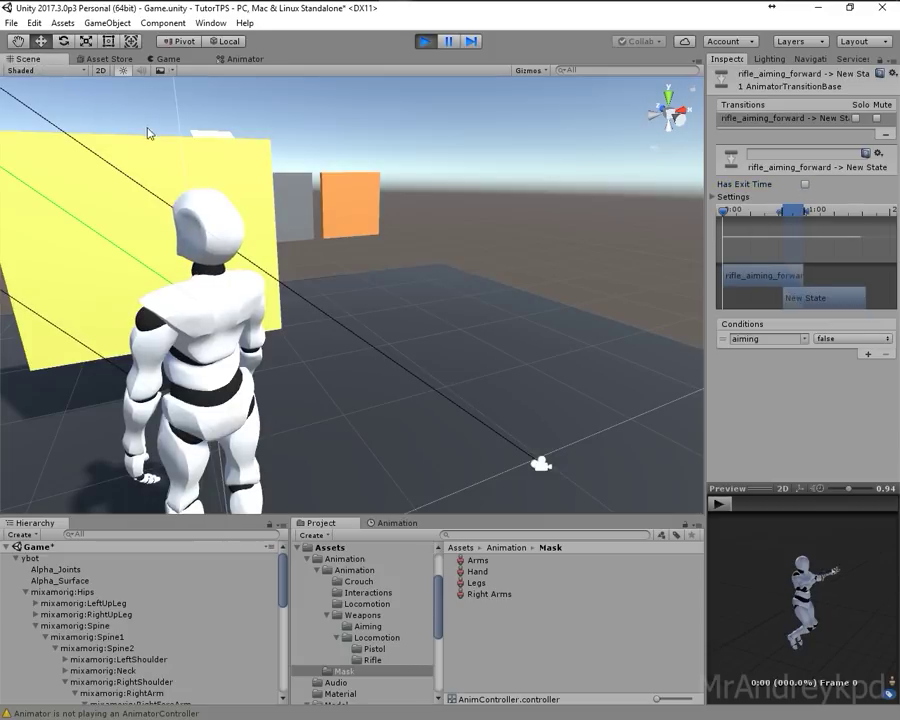
- Test aiming at the yellow wall and walking the character around it with W
click(28, 58)
click(232, 58)
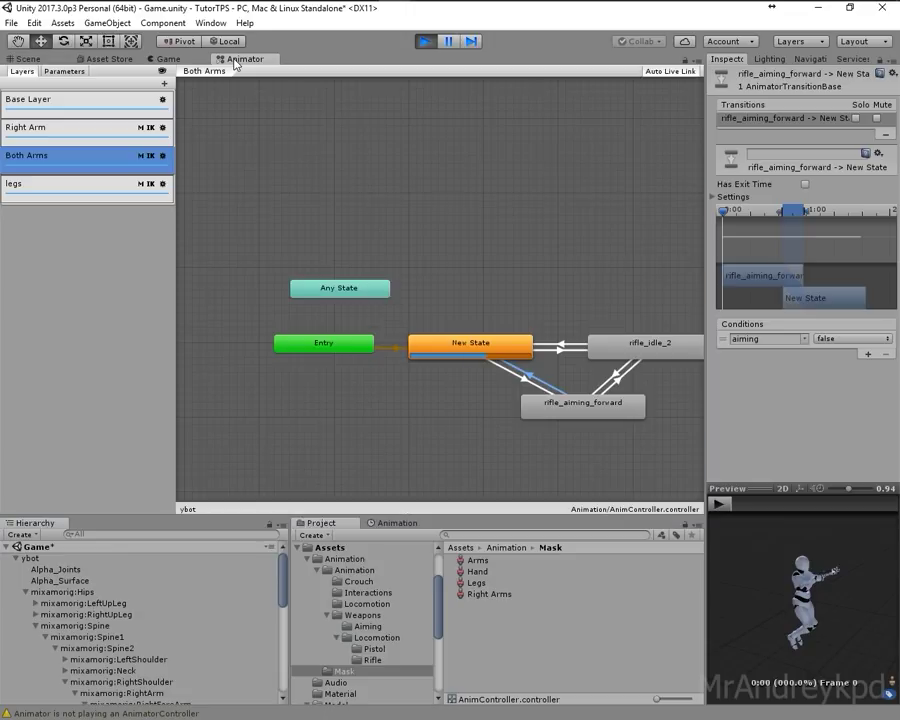
click(185, 60)
click(192, 115)
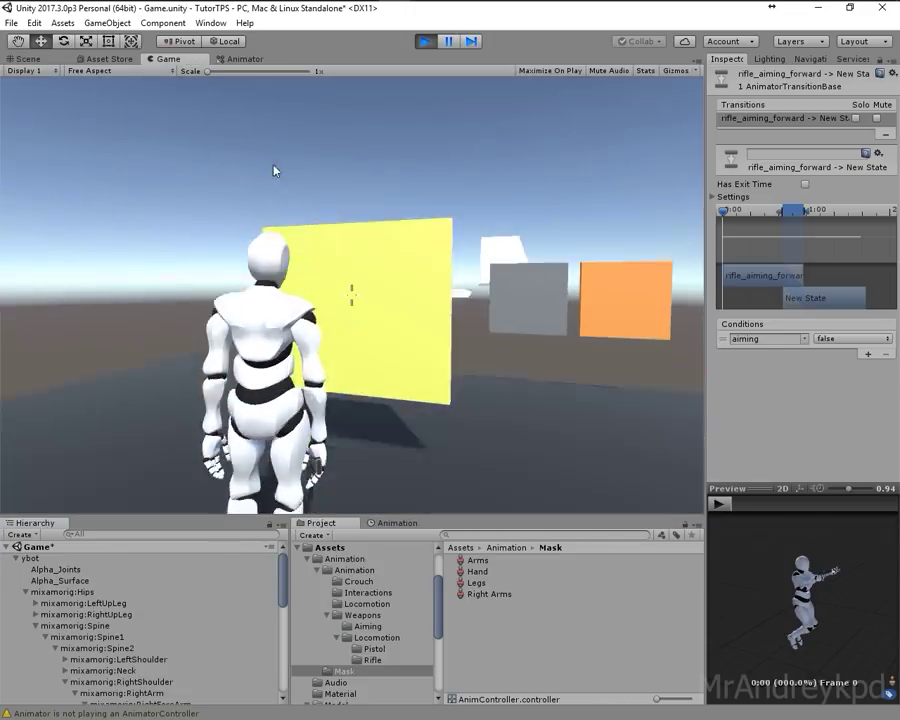
key(w)
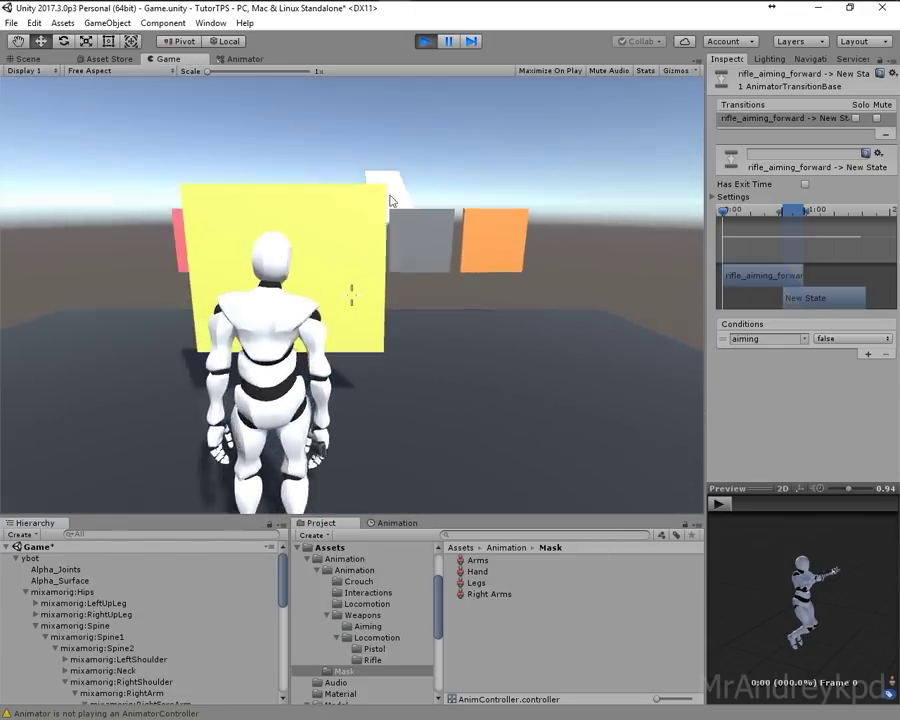
key(w)
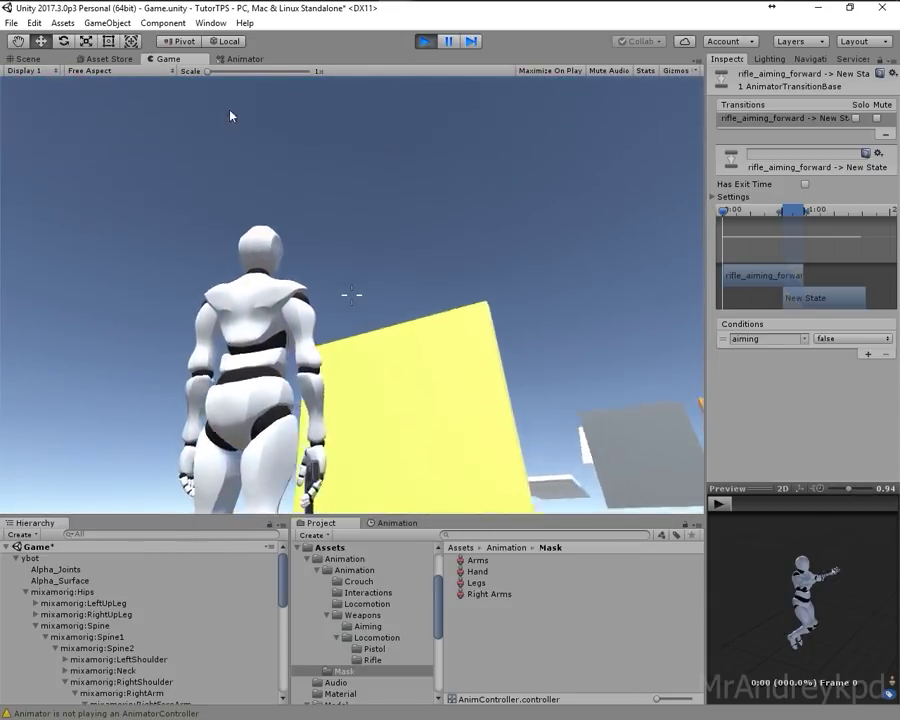
key(w)
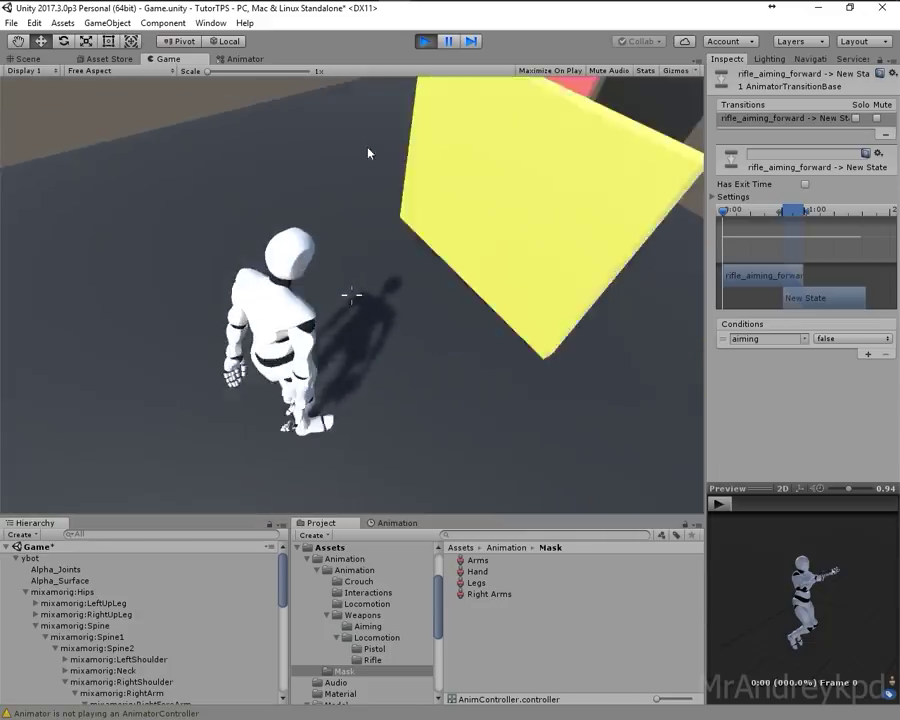
- Change line 89's SetLookAtWeight call to (.3f, 0, .3f) and save CharacterIK.cs
mouse_move(358, 14)
click(430, 14)
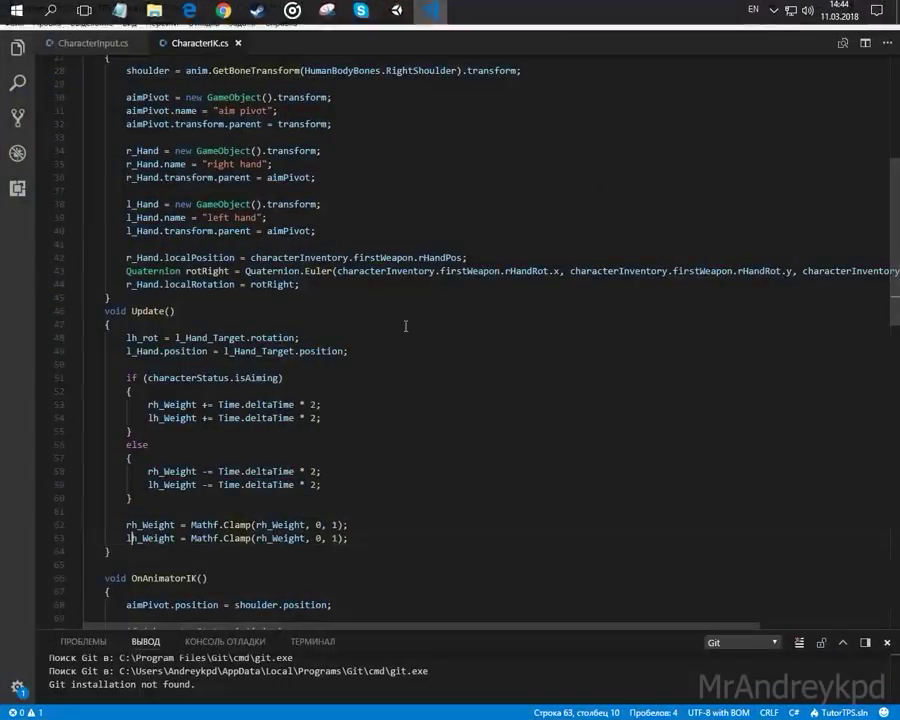
scroll(365, 470, down, 6)
scroll(375, 455, down, 4)
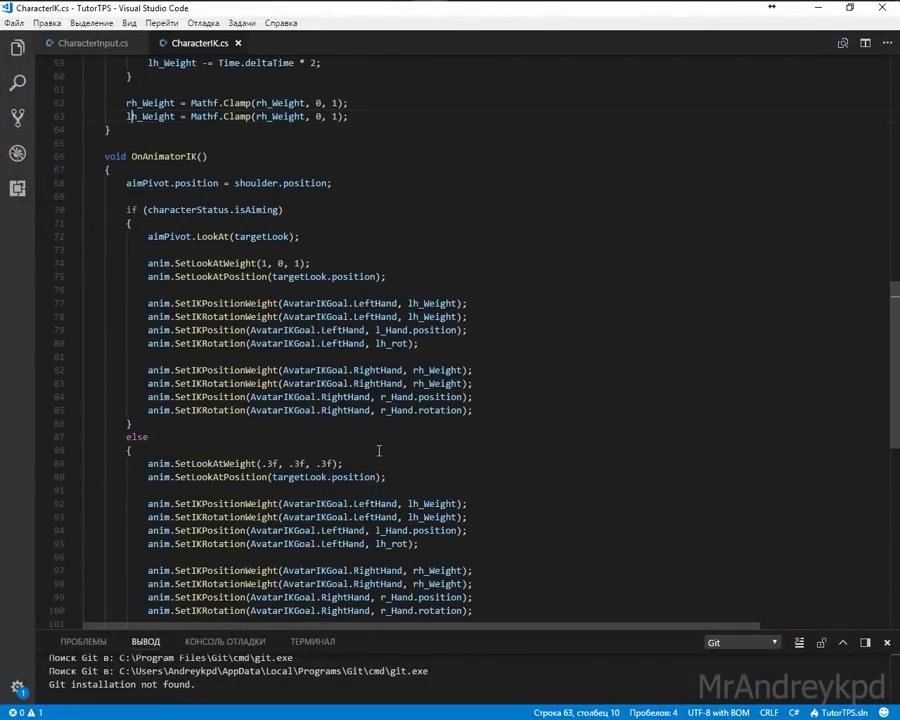
double_click(294, 463)
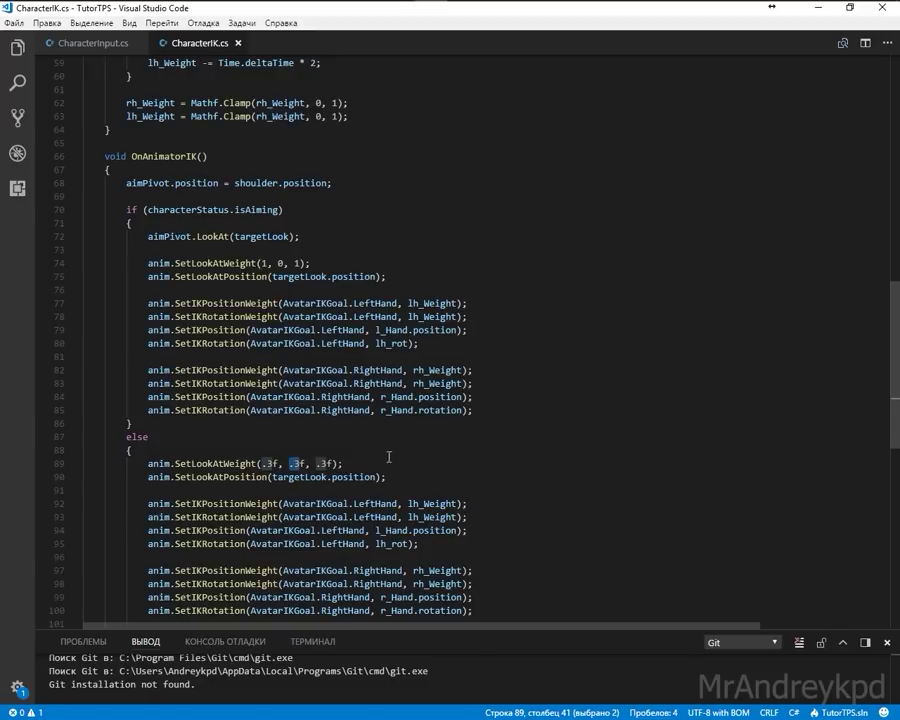
text(0)
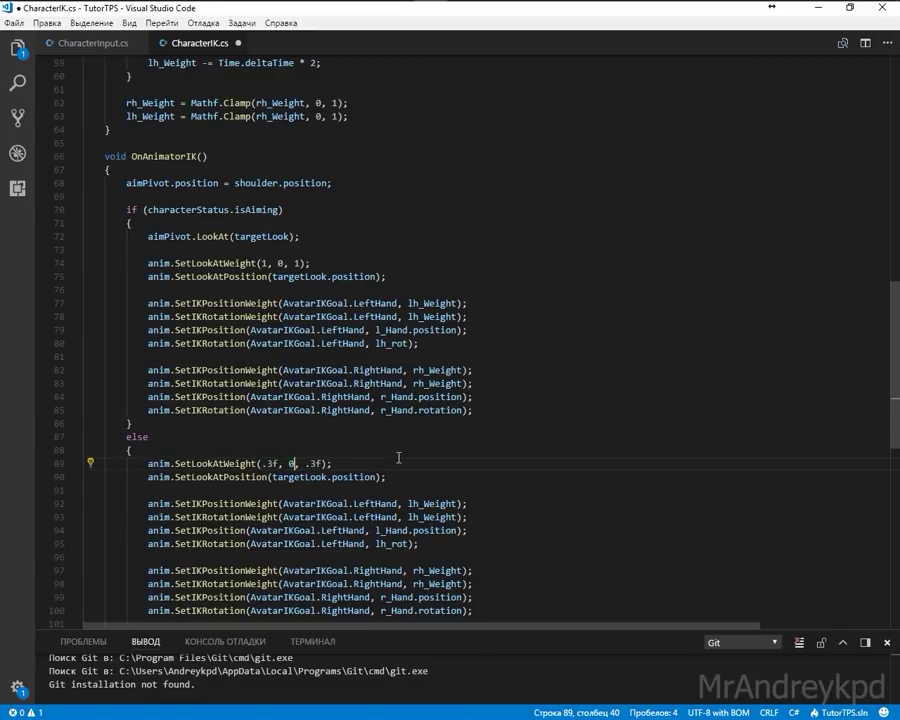
key(ctrl+s)
key(alt+Tab)
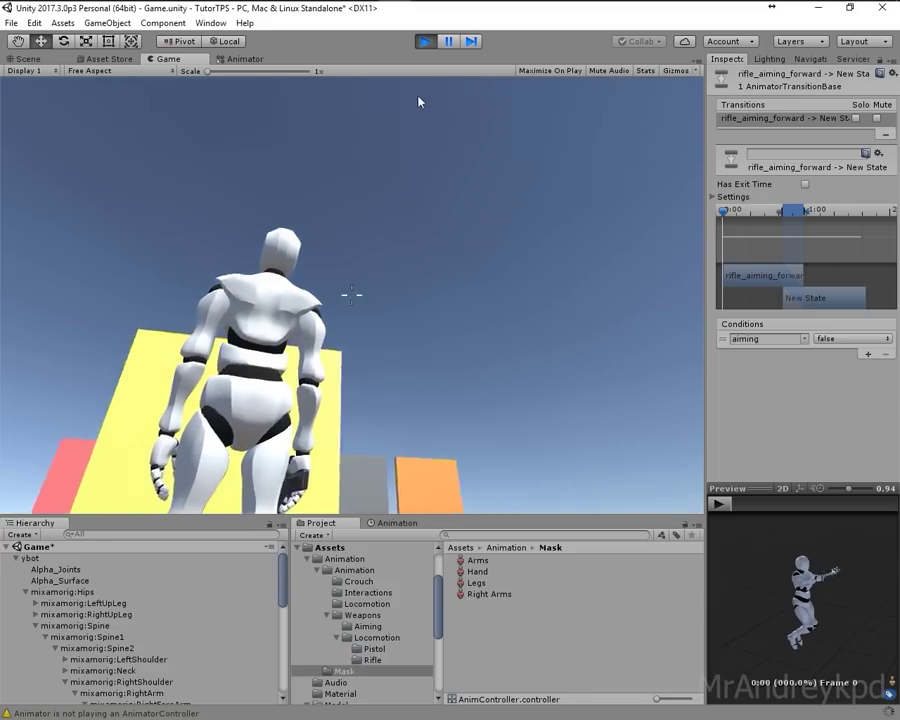
- Start Play mode and edit the WeaponType parameter in the Animator's Parameters list
right_drag(420, 98, 520, 232)
key(ctrl+p)
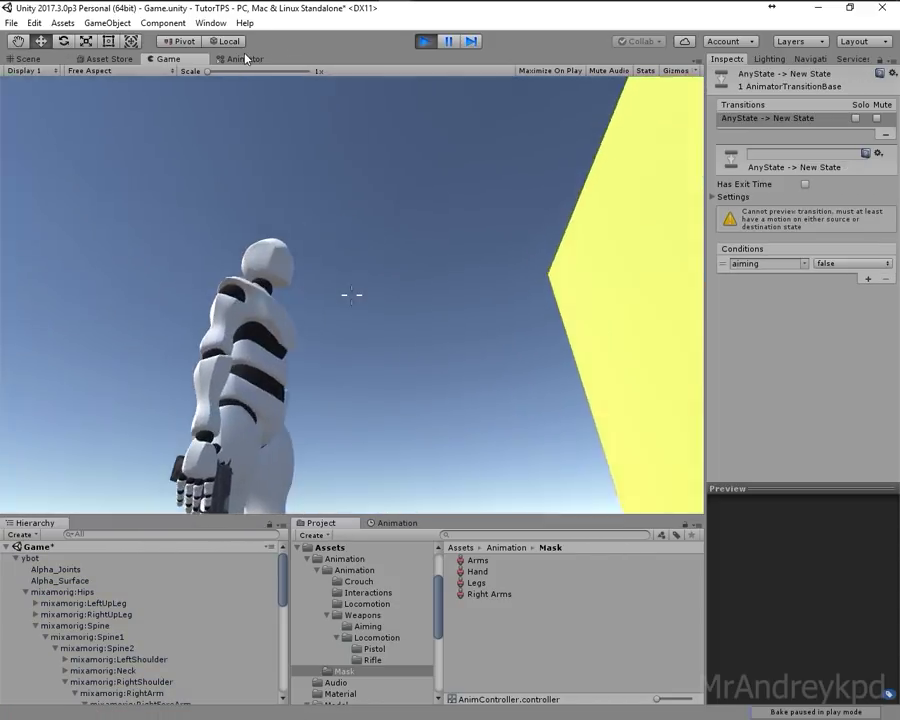
click(243, 58)
click(64, 71)
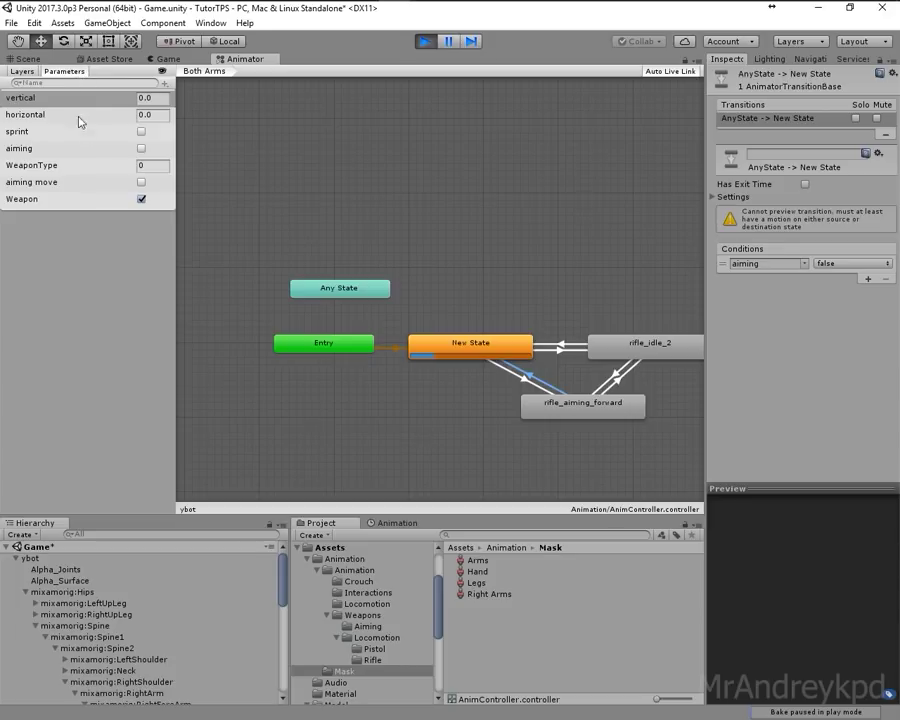
click(152, 166)
click(165, 60)
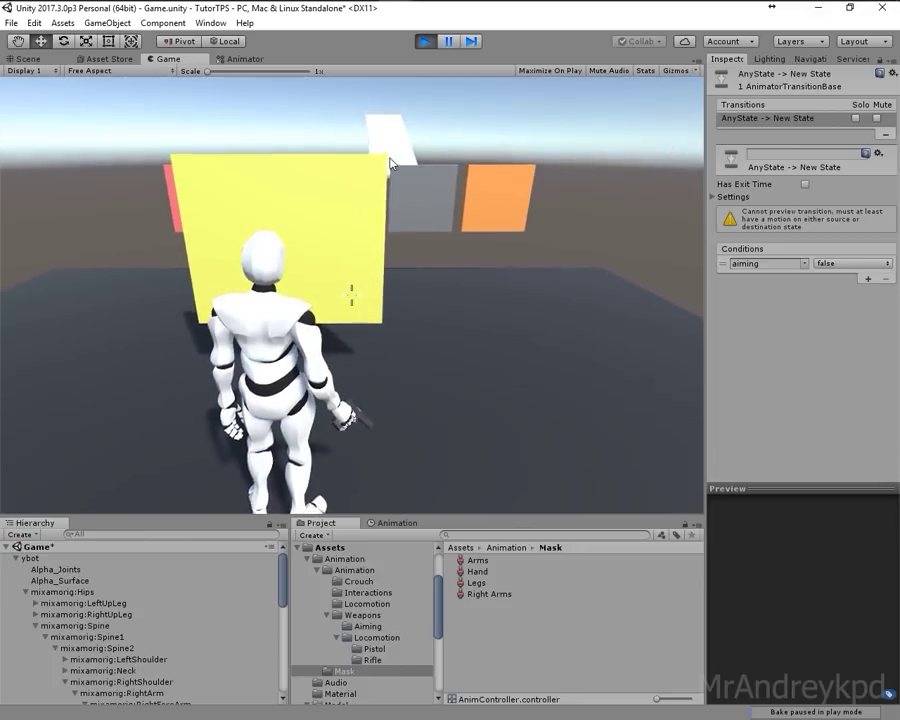
- Walk to the yellow wall, aim and fire the pistol, crouch, then run
key(w)
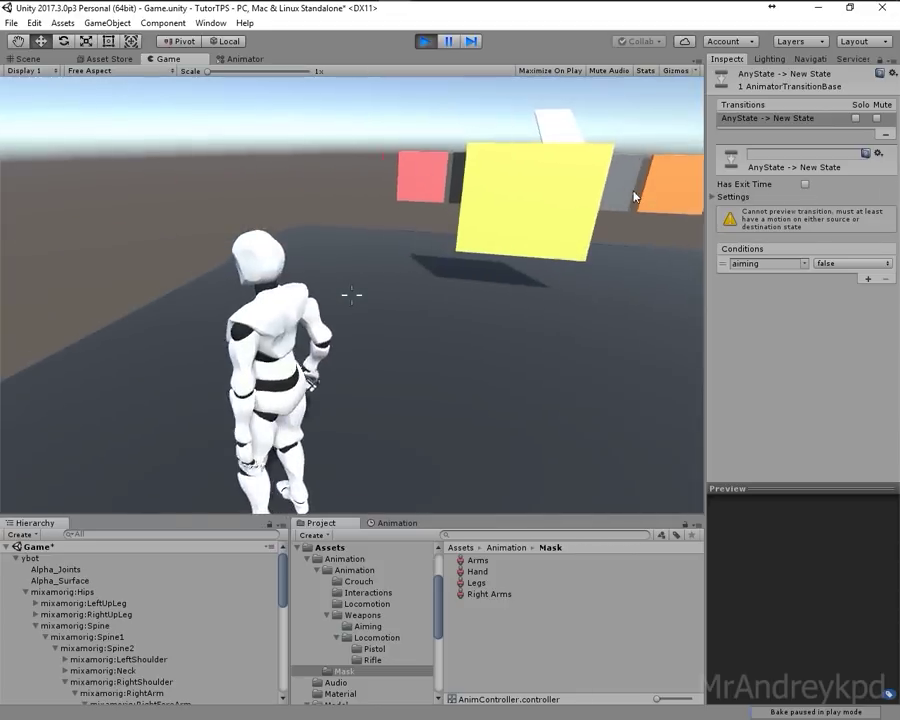
right_click(670, 172)
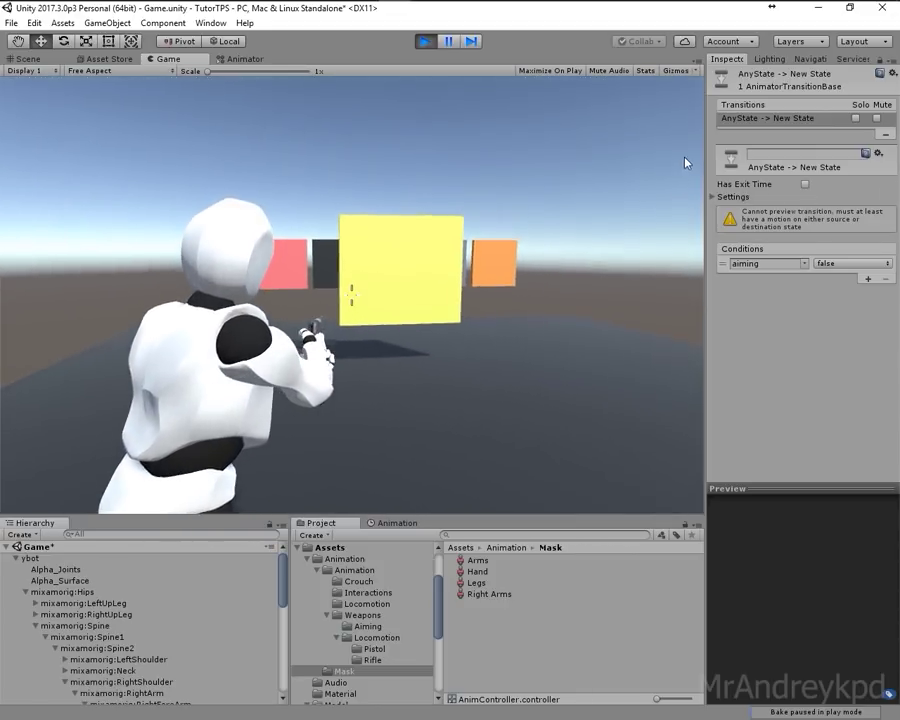
click(687, 159)
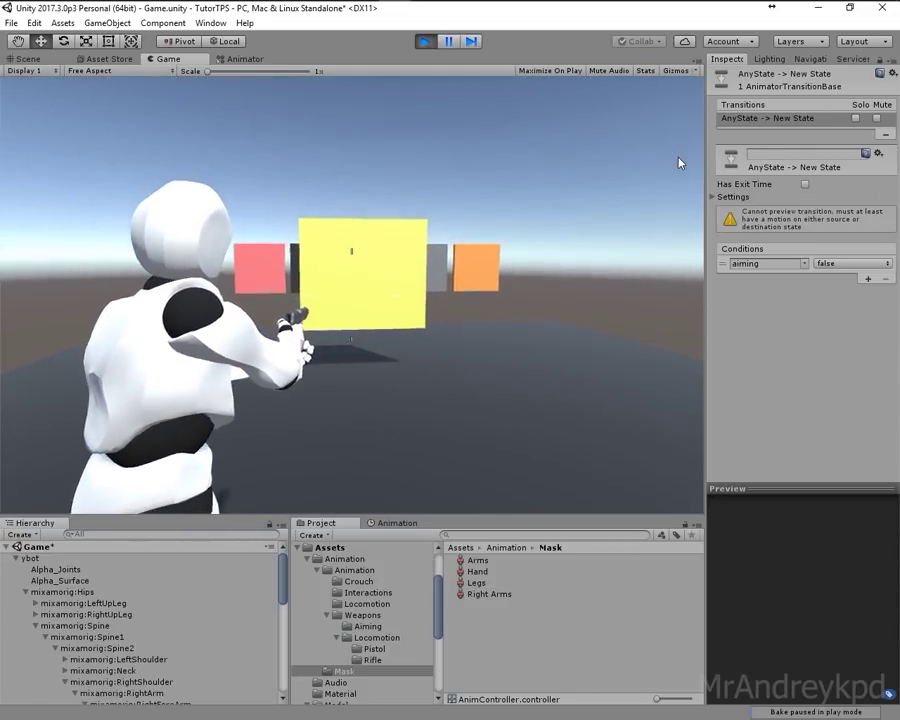
key(c)
key(c)
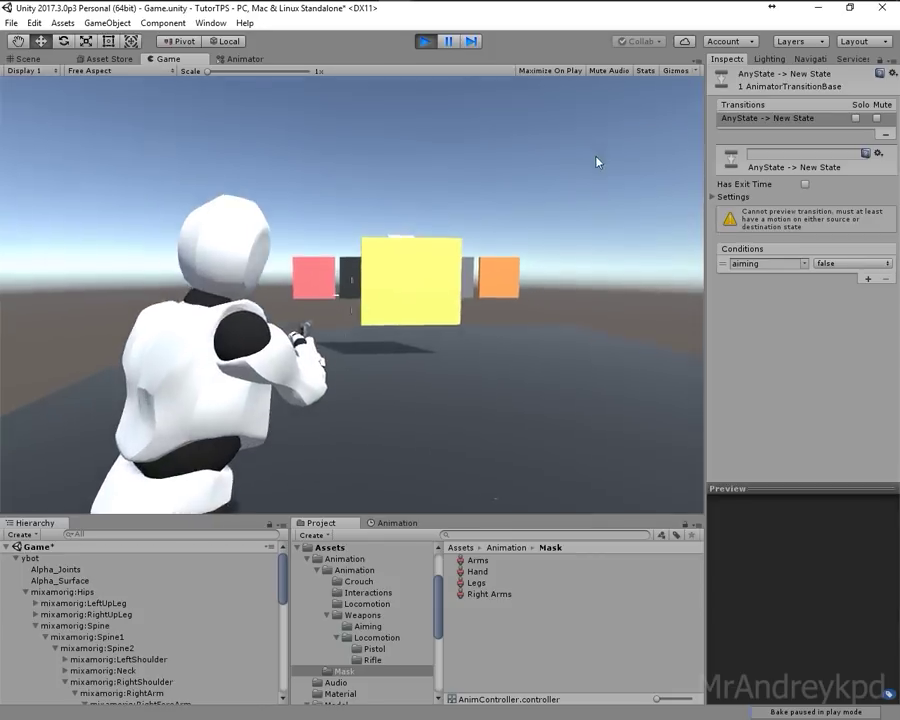
key(w)
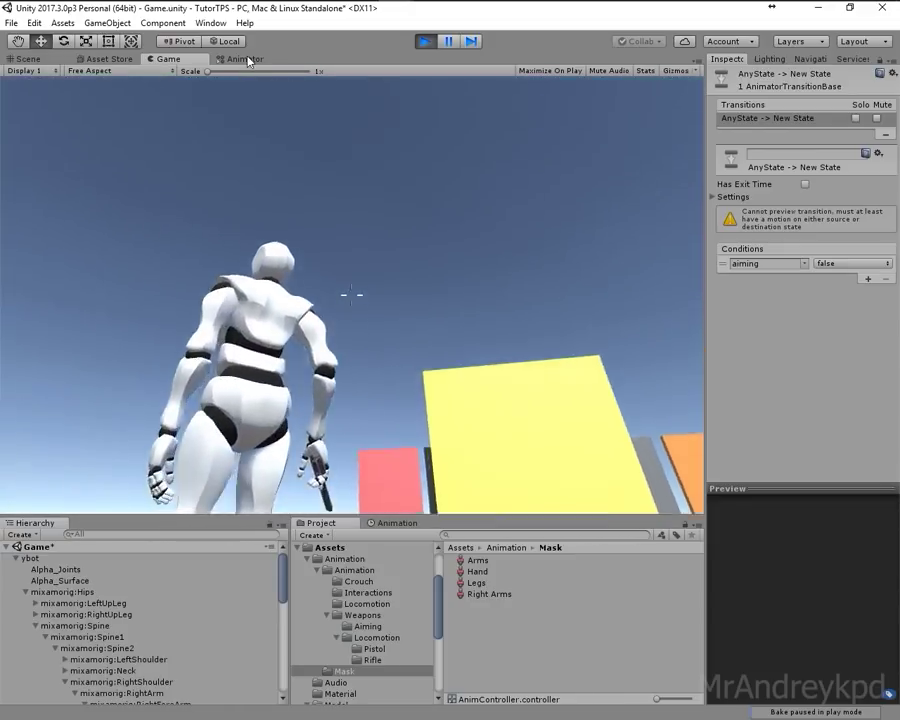
- Set WeaponType to 2 and orbit the Scene view to inspect the pistol grip
click(245, 59)
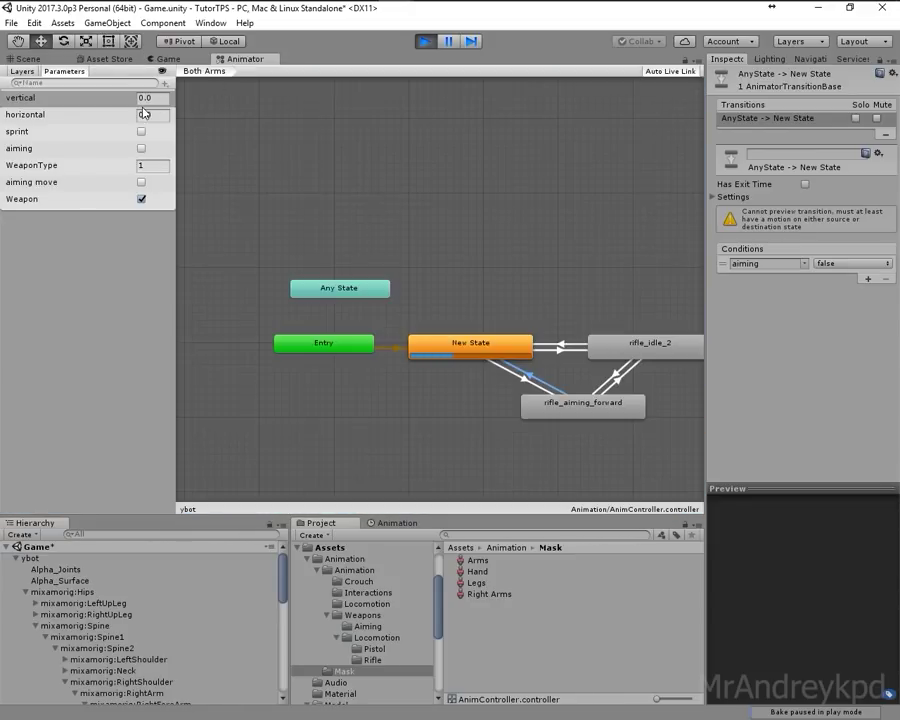
text(2)
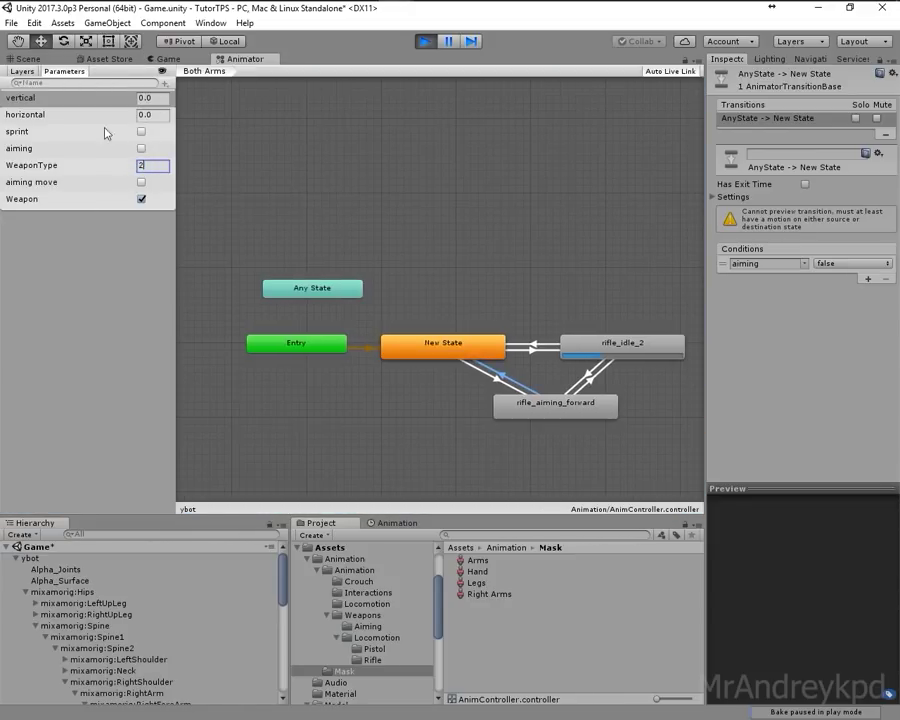
click(35, 60)
mouse_move(192, 102)
right_down()
mouse_move(345, 213)
mouse_move(404, 212)
right_up()
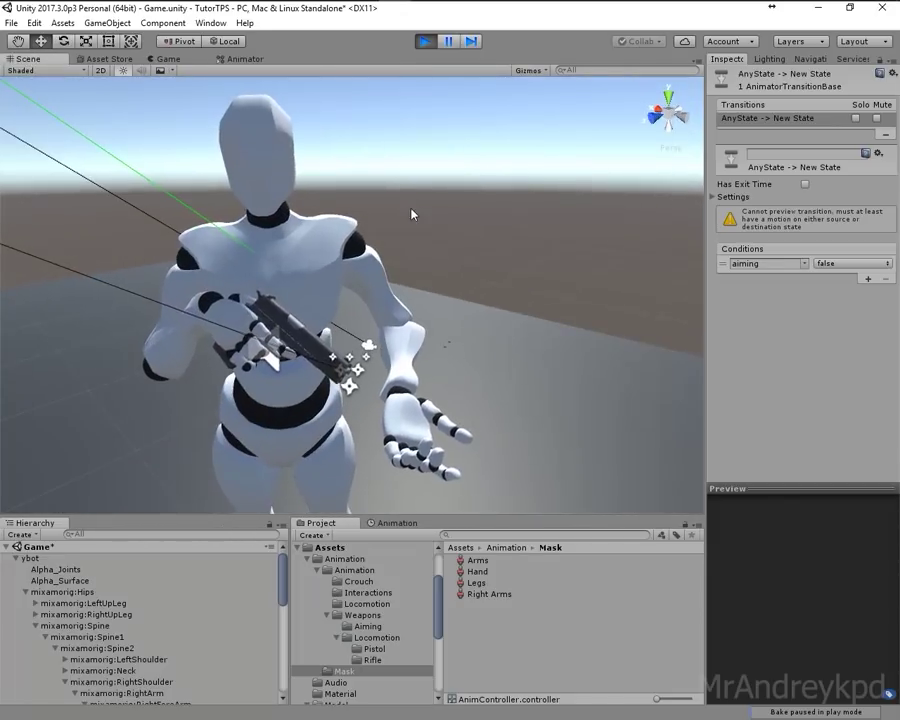